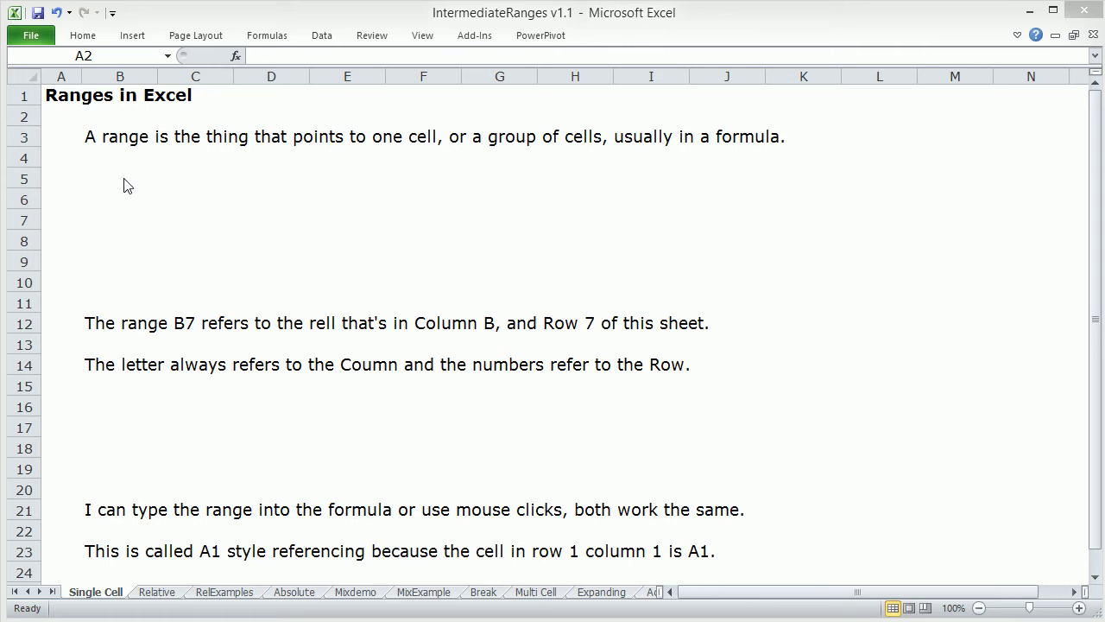
- Try a formula in cell B5 that references E7, and clear the cell again
click(106, 200)
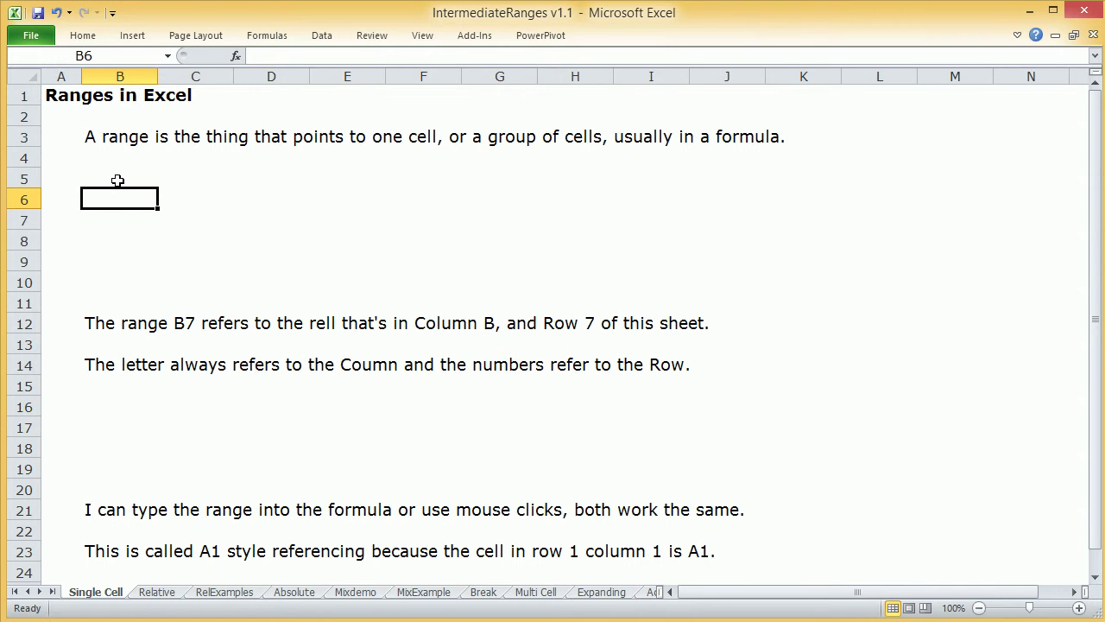
double_click(117, 179)
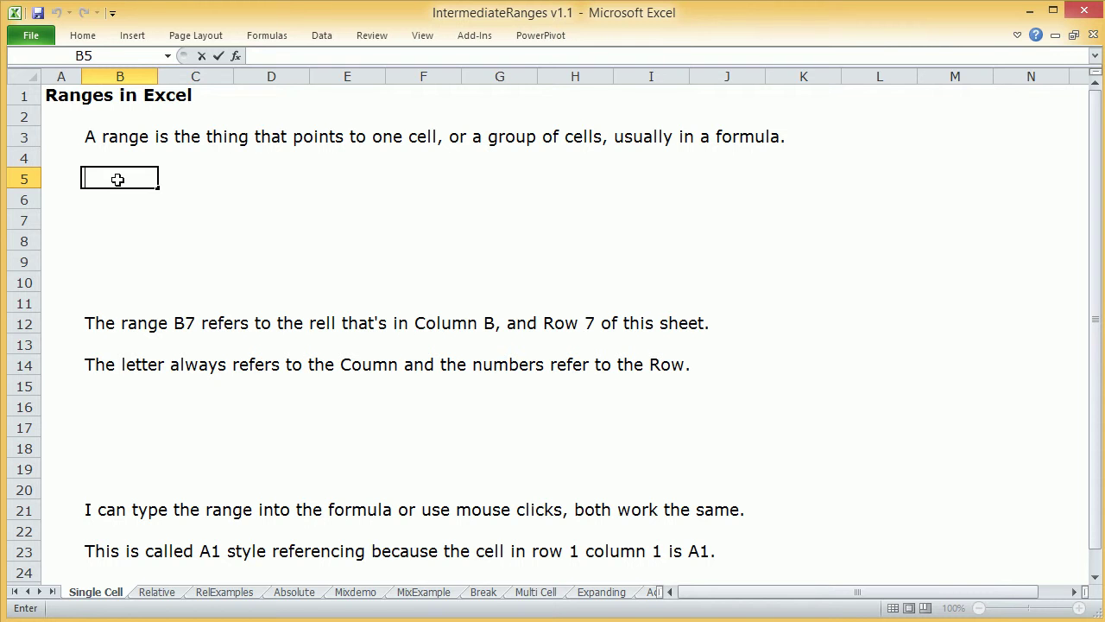
text(=)
click(371, 215)
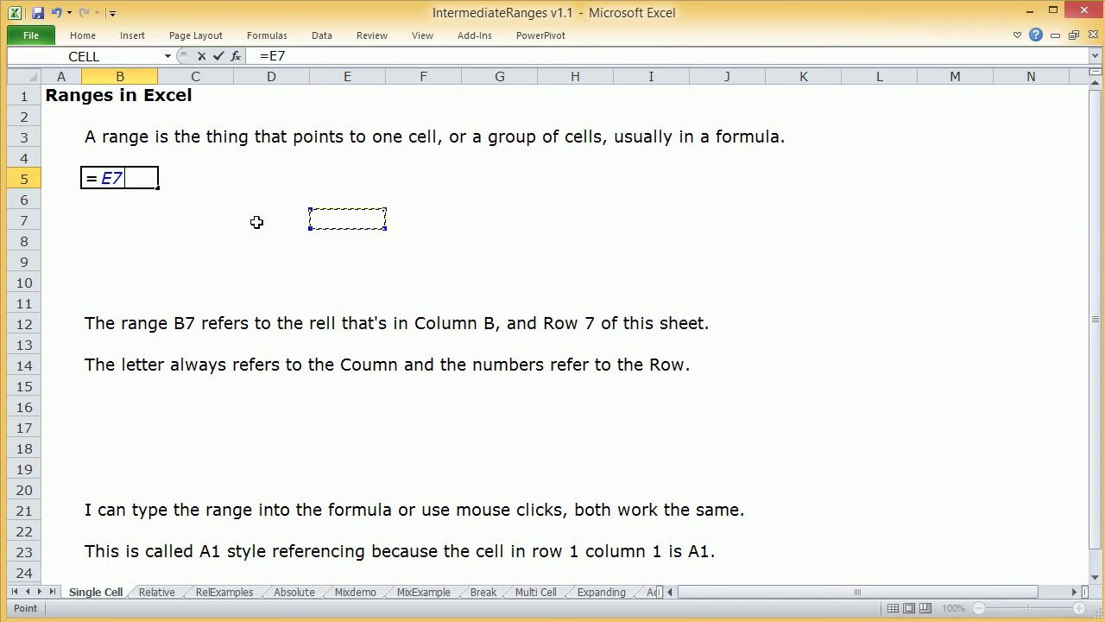
key(BackSpace)
key(BackSpace)
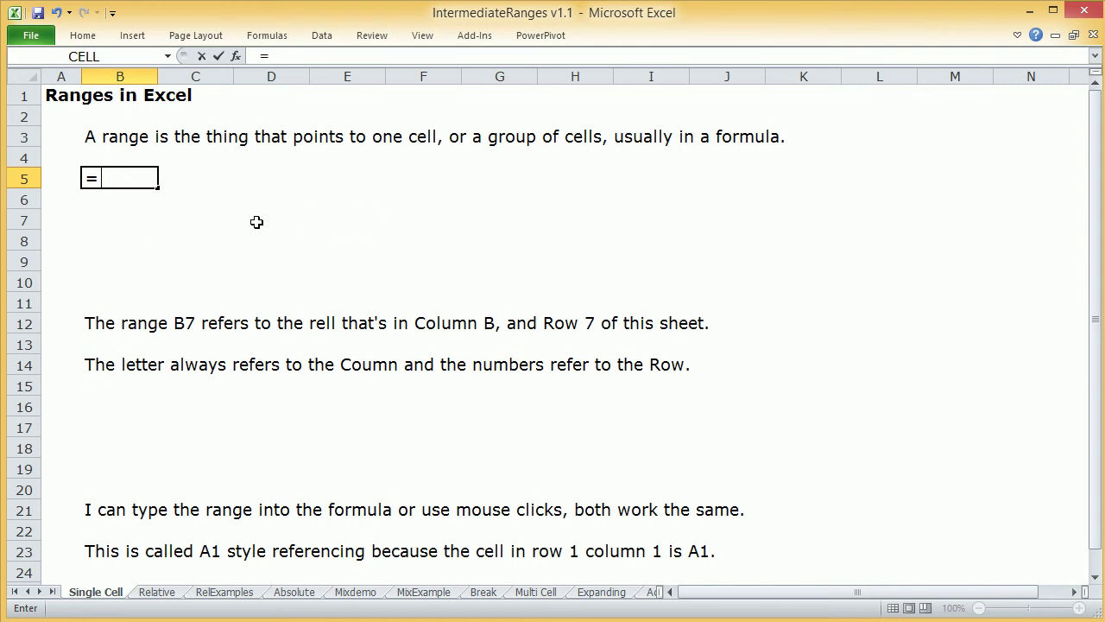
key(BackSpace)
key(Return)
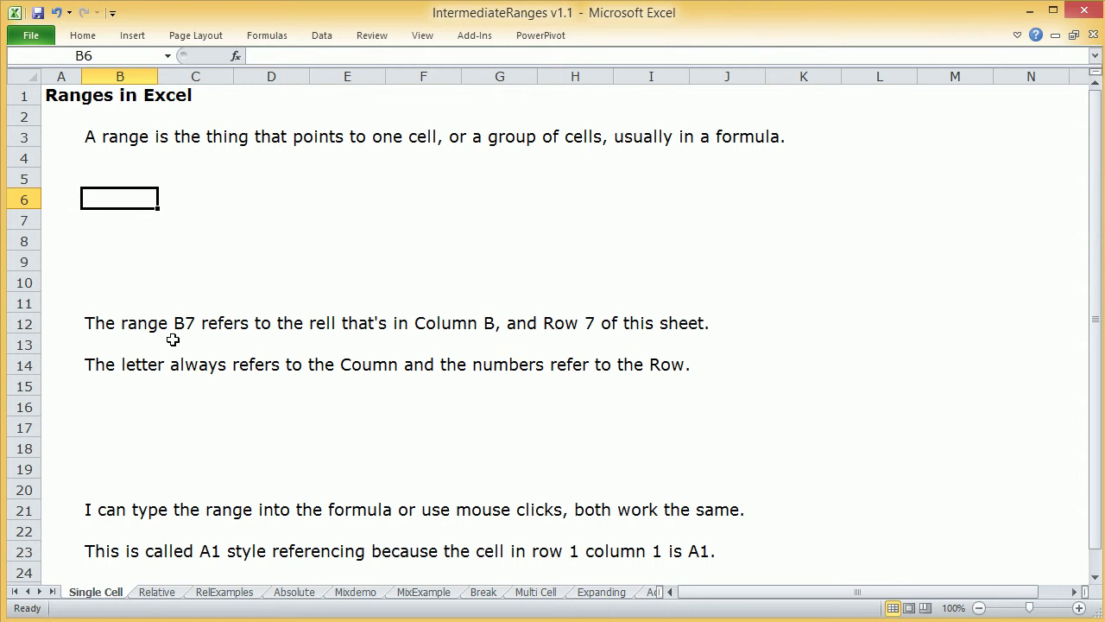
- Try the formula =B7 in cell D7, and clear the cell again
click(270, 225)
text(=)
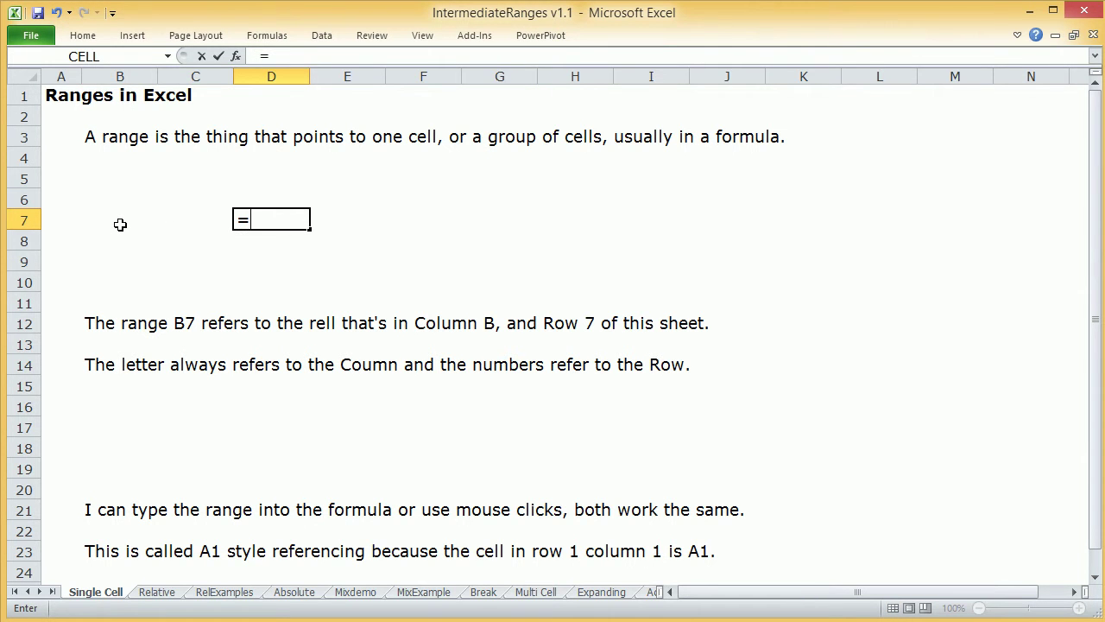
text(B)
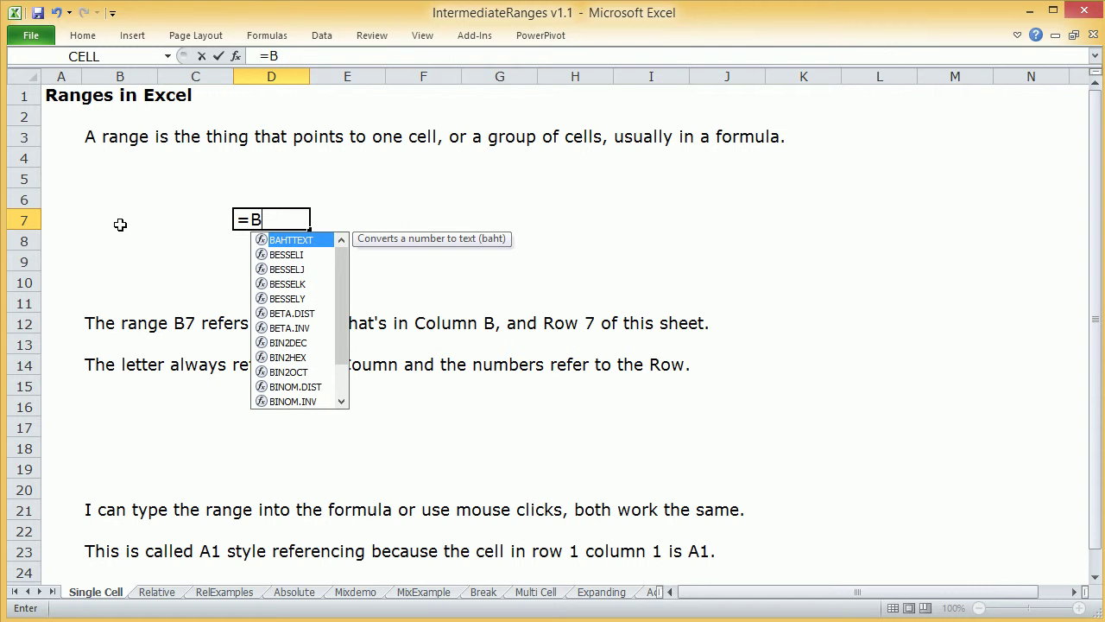
text(7)
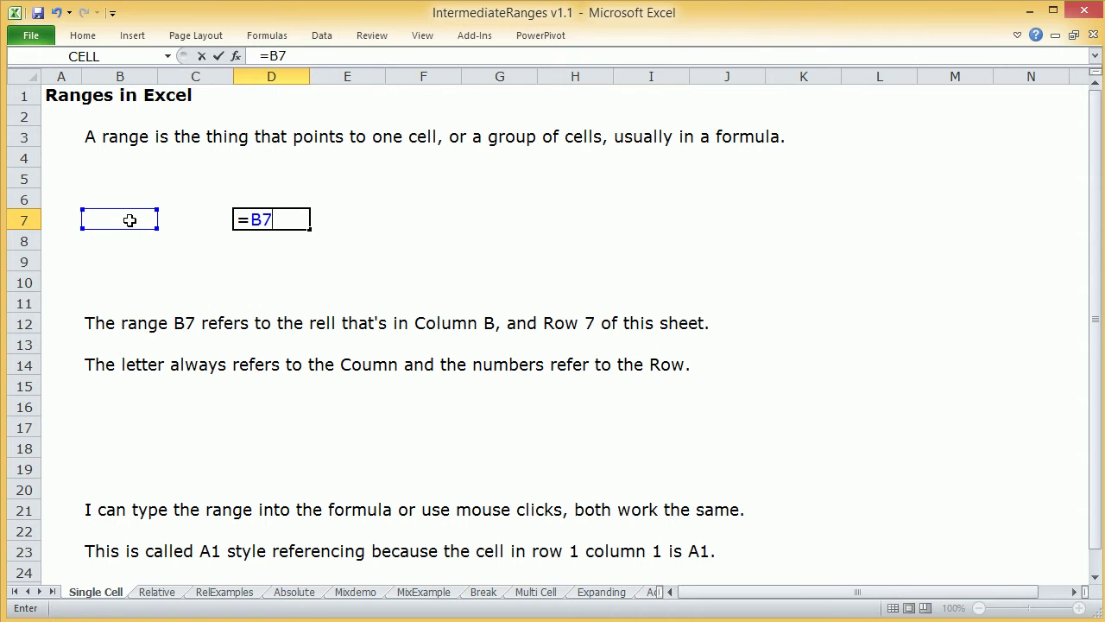
key(BackSpace)
key(BackSpace)
key(BackSpace)
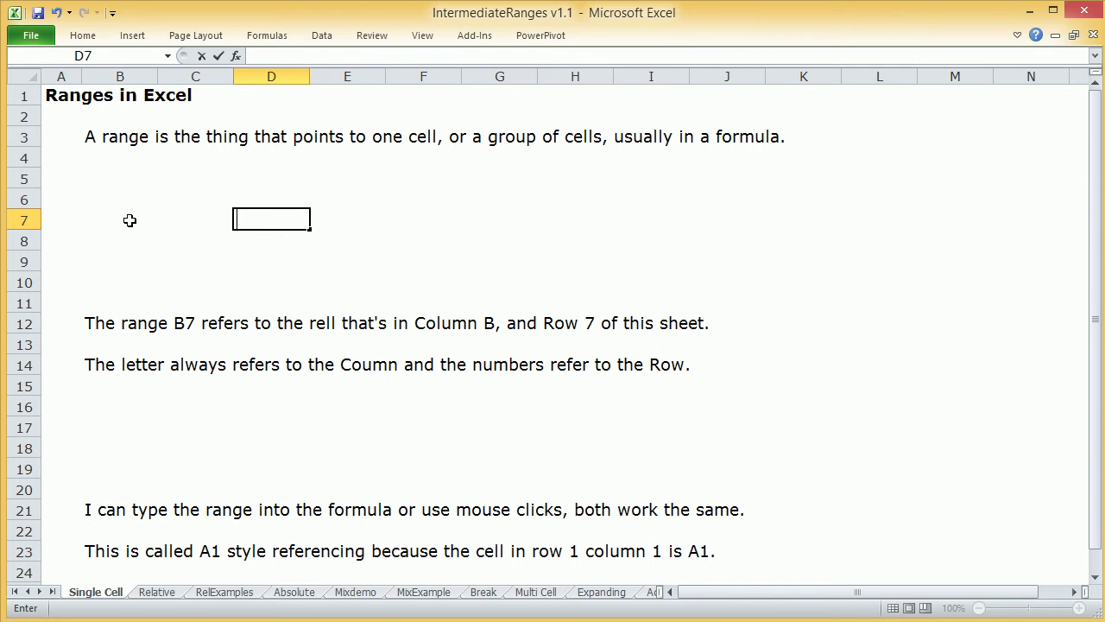
key(Return)
- Try the formula =D14+G8 in cell B18, and cancel the entry
click(120, 438)
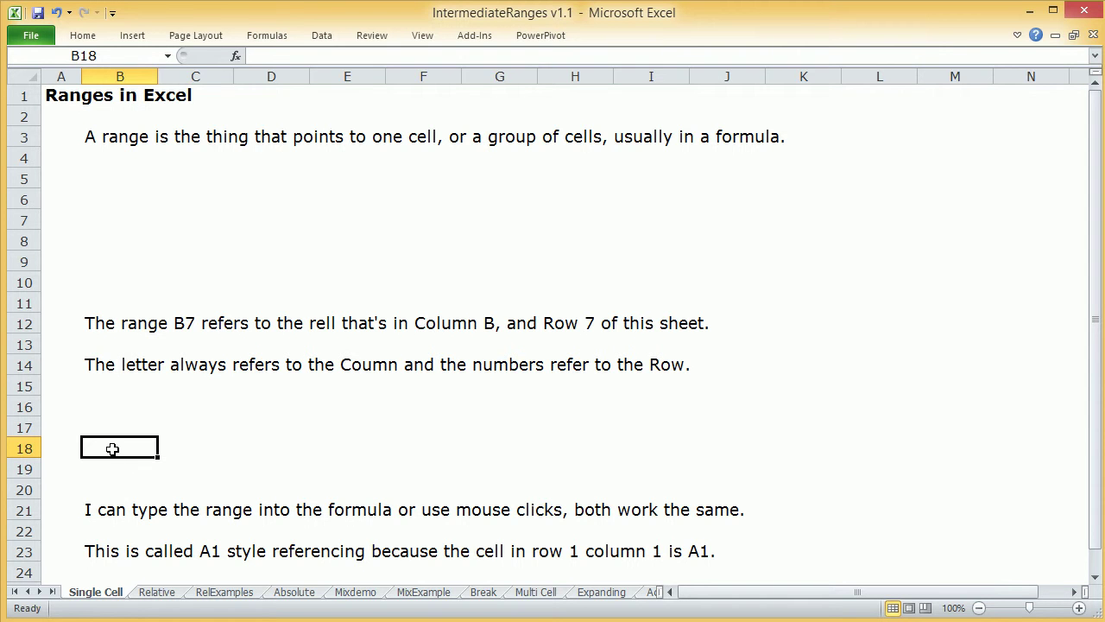
text(=)
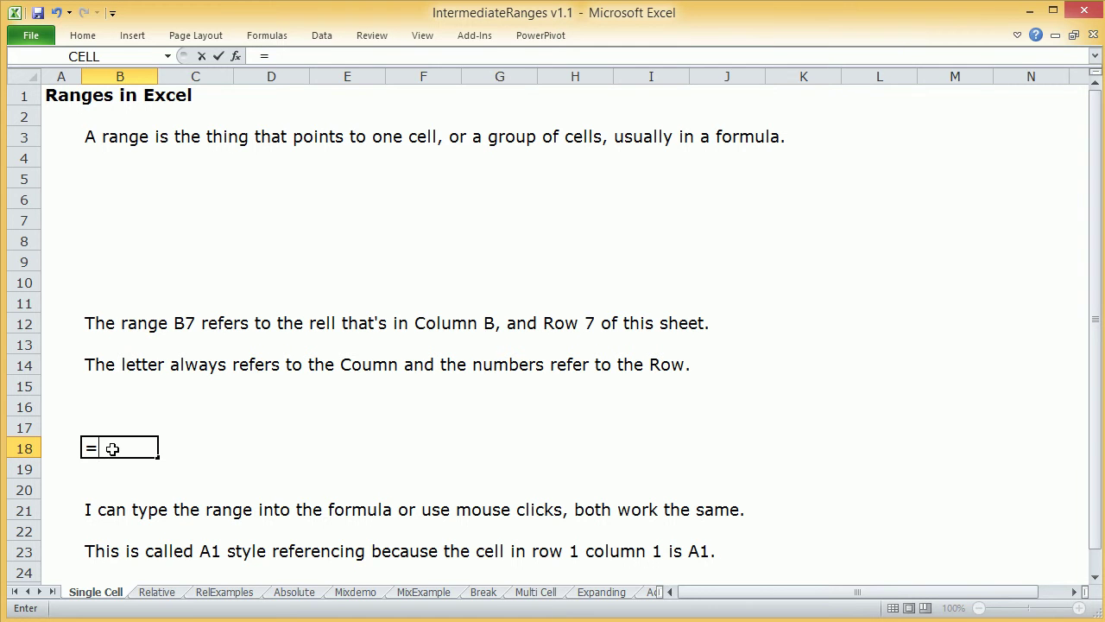
text(D14)
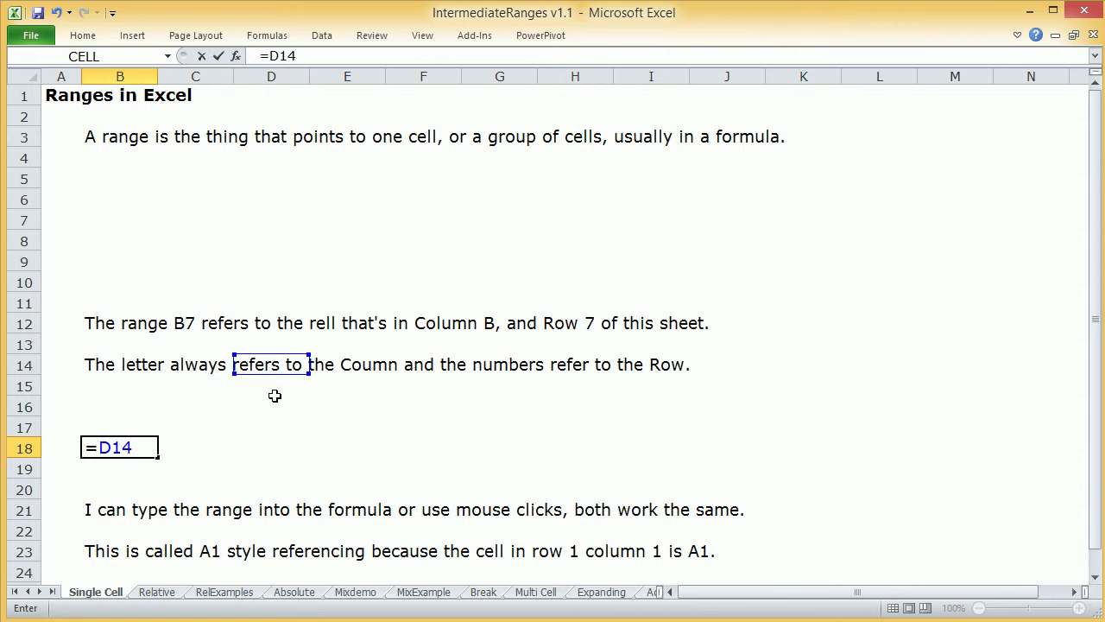
text(+)
click(511, 234)
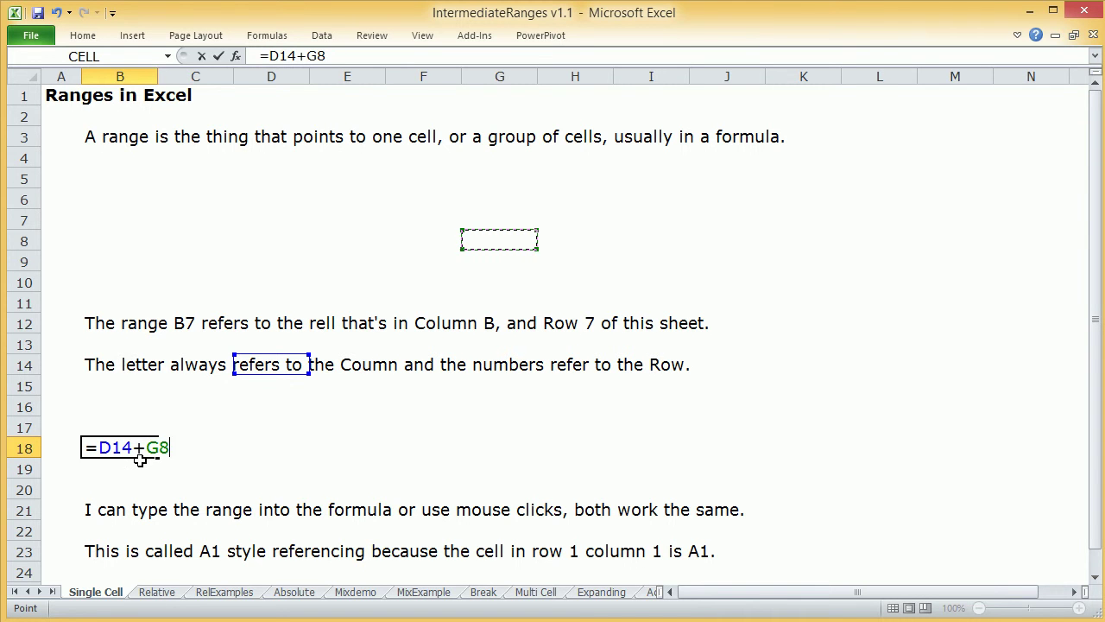
key(Escape)
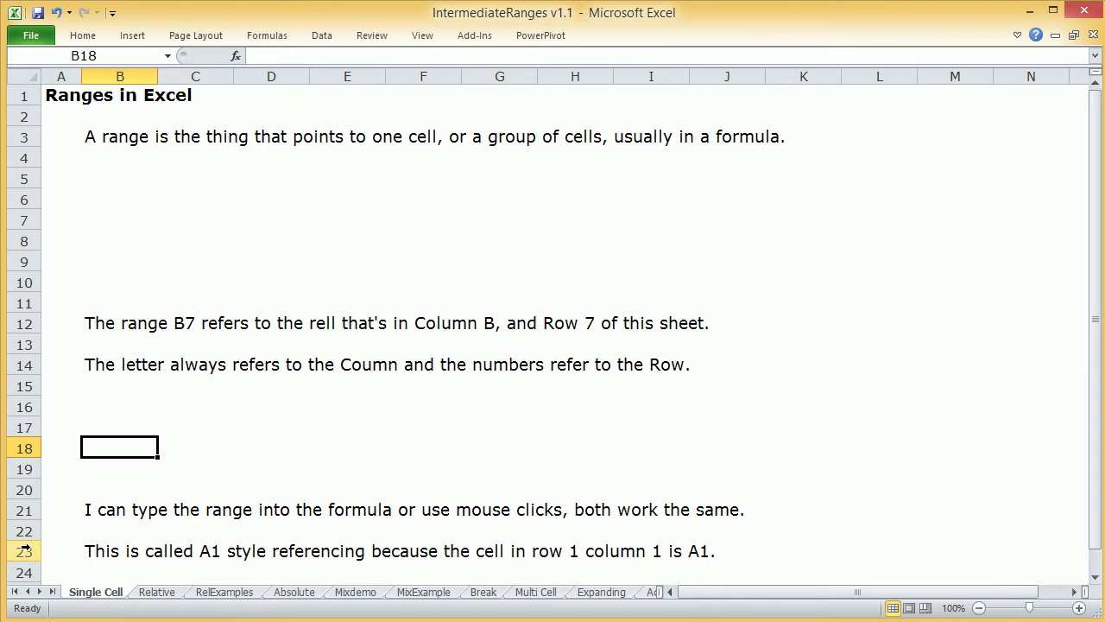
- Try a formula in cell B5 that references A1, and erase the entry
click(128, 178)
text(=)
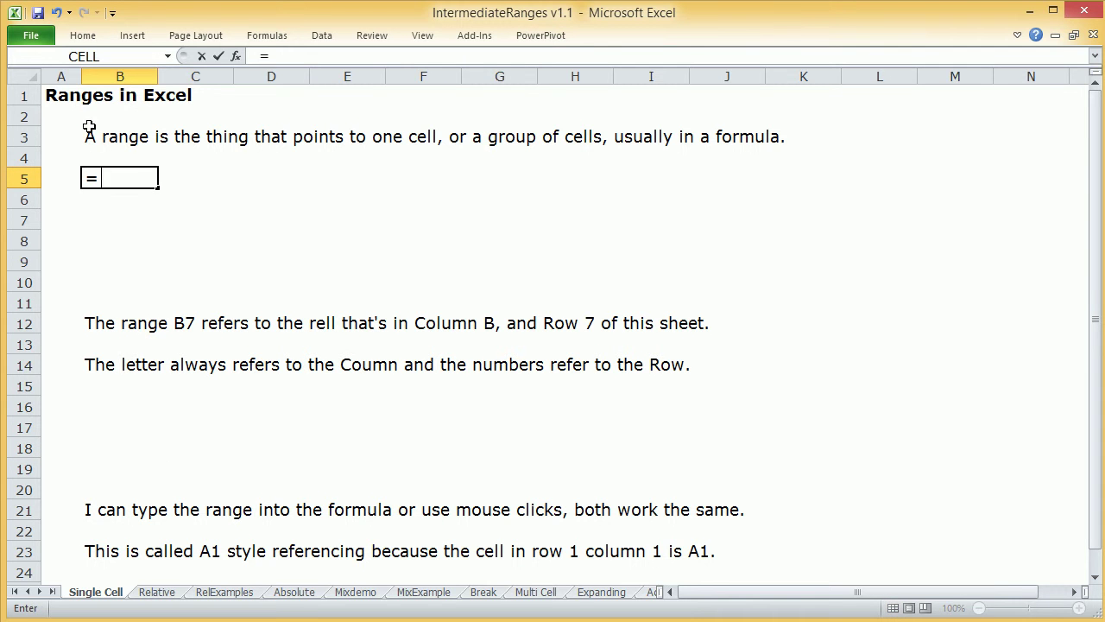
click(63, 96)
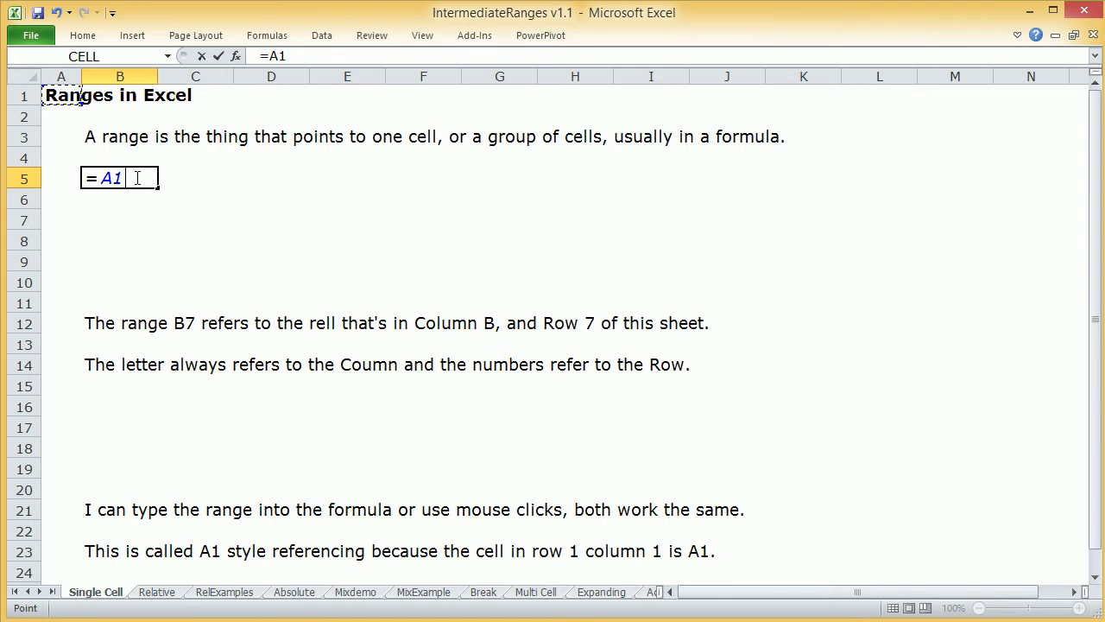
key(BackSpace)
key(BackSpace)
key(BackSpace)
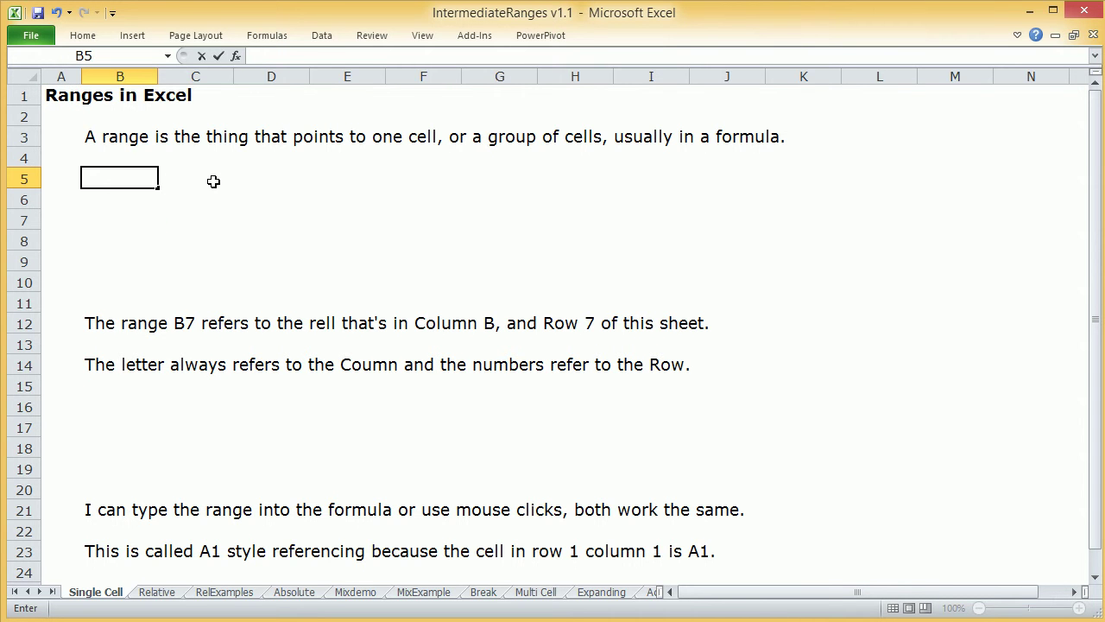
key(Return)
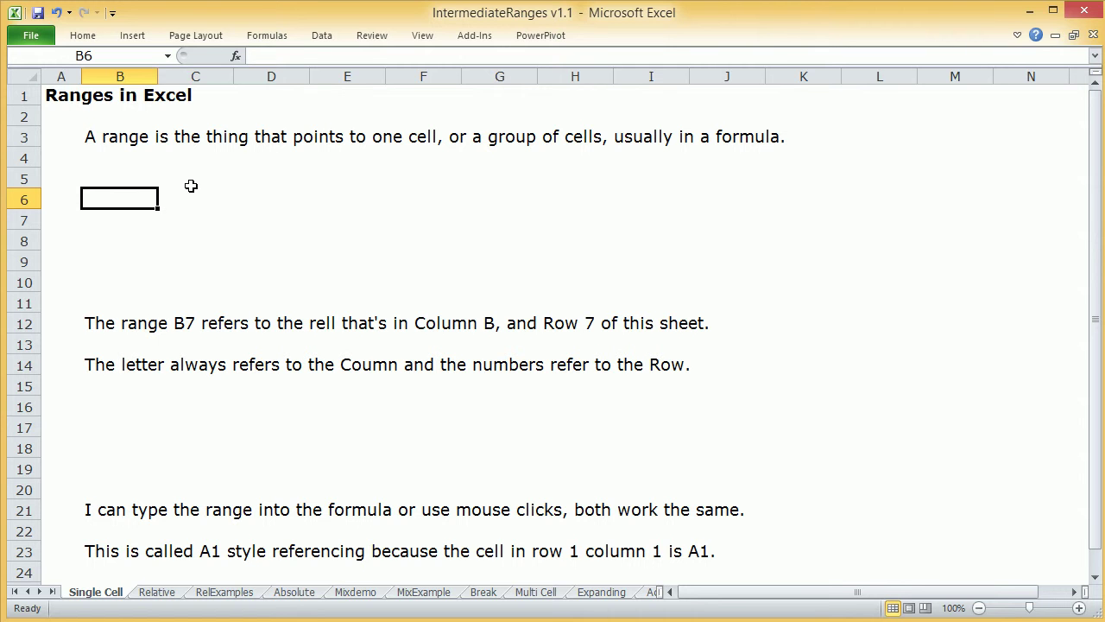
- On the Relative sheet, enter the formula =B7+C7 in cell D7
click(157, 594)
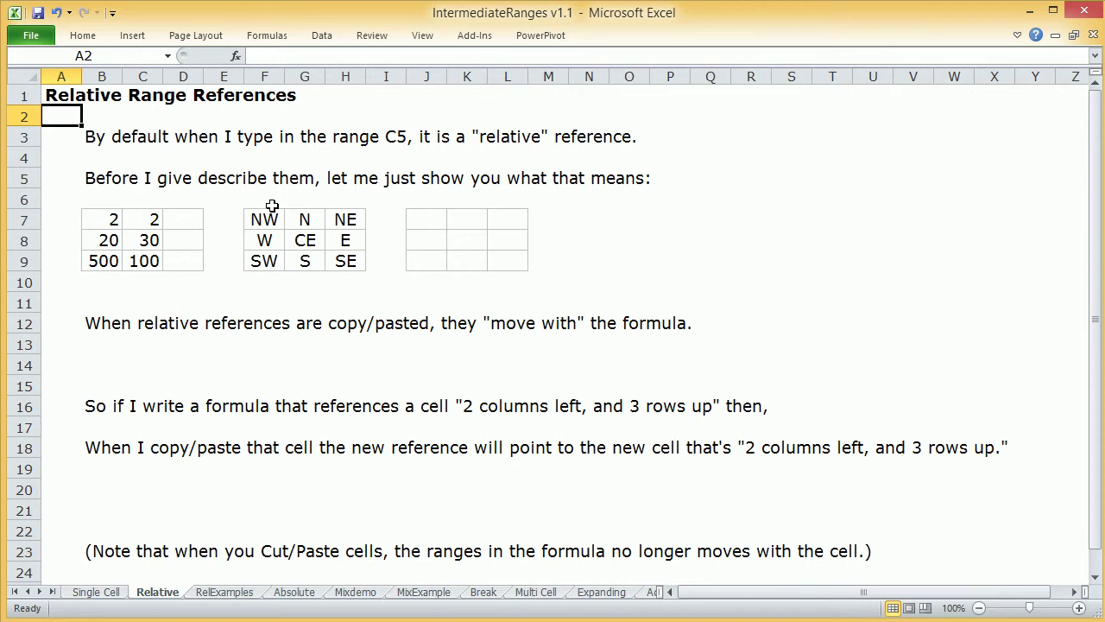
click(198, 222)
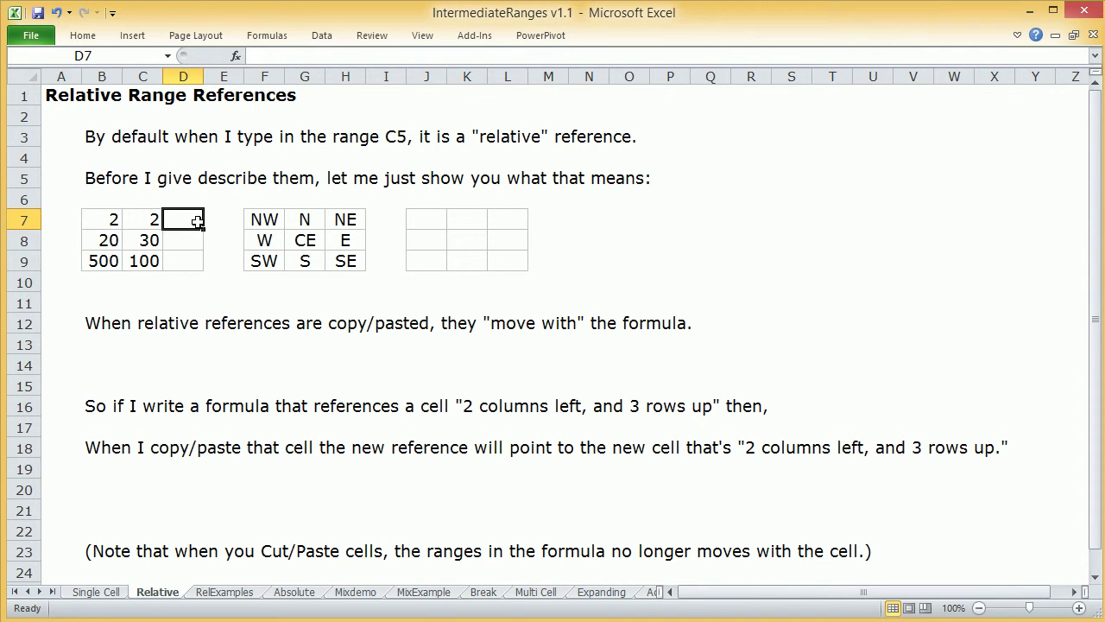
text(=)
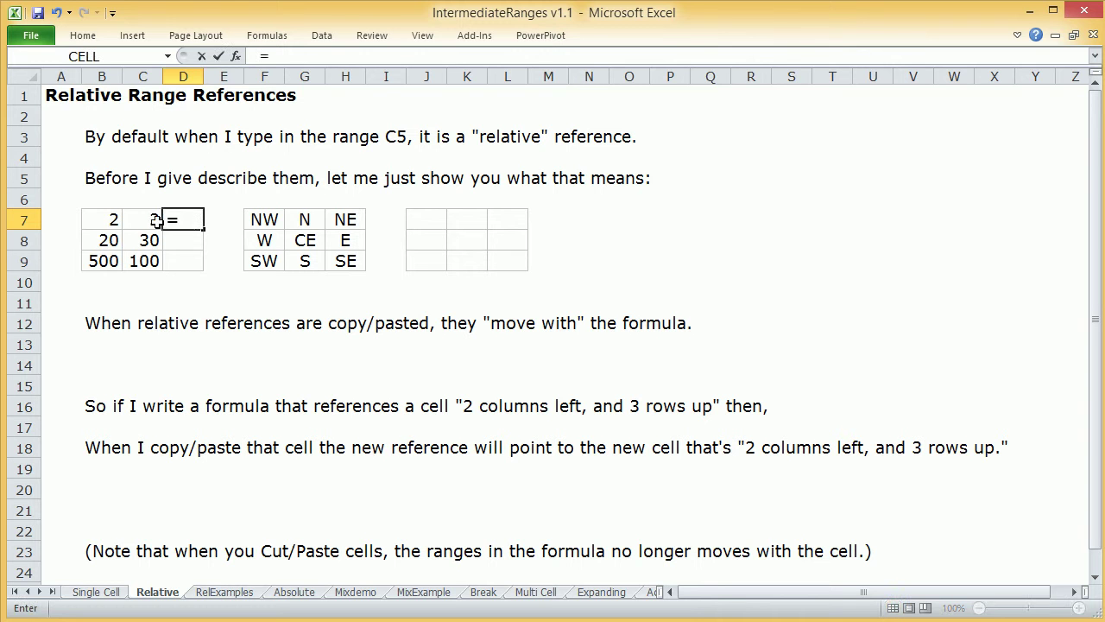
click(107, 218)
text(+)
click(142, 221)
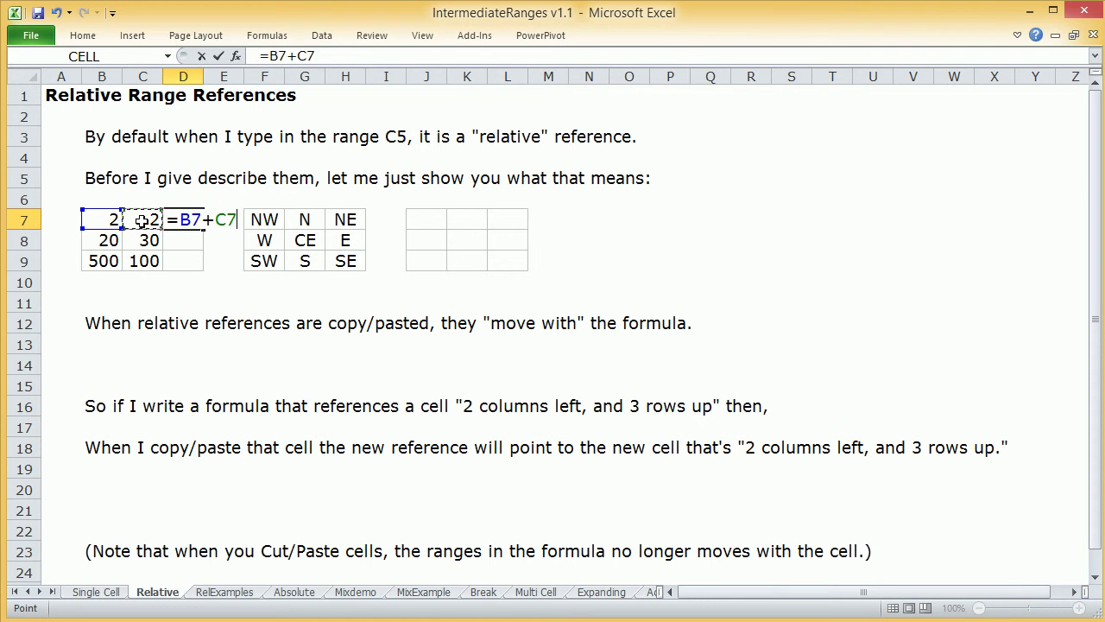
key(Return)
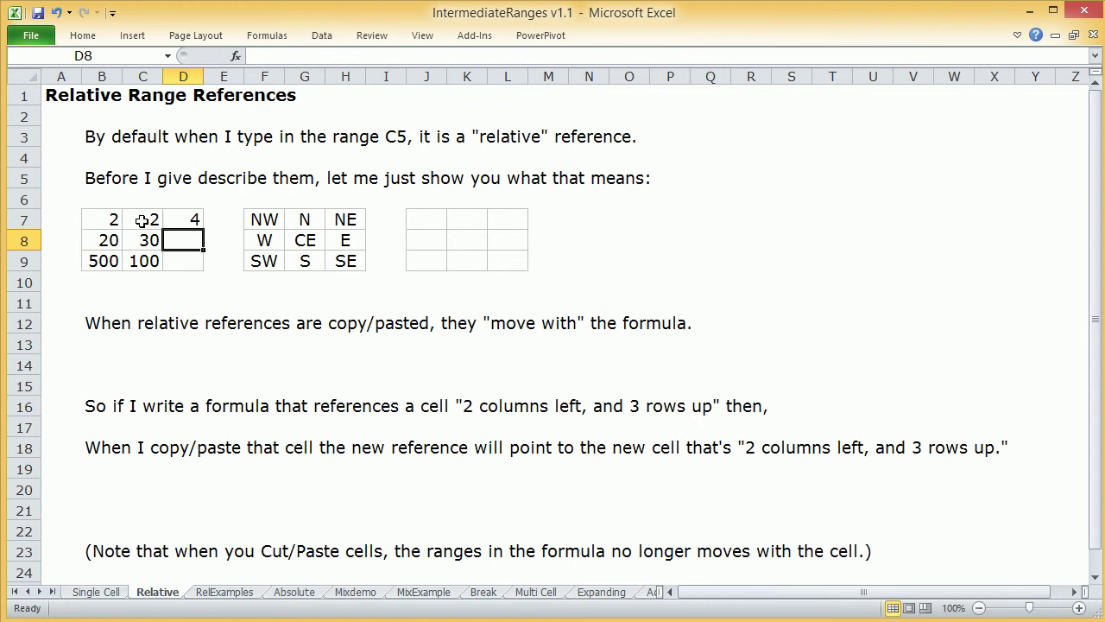
- Copy the formula from D7 into cells D8:D9
click(185, 221)
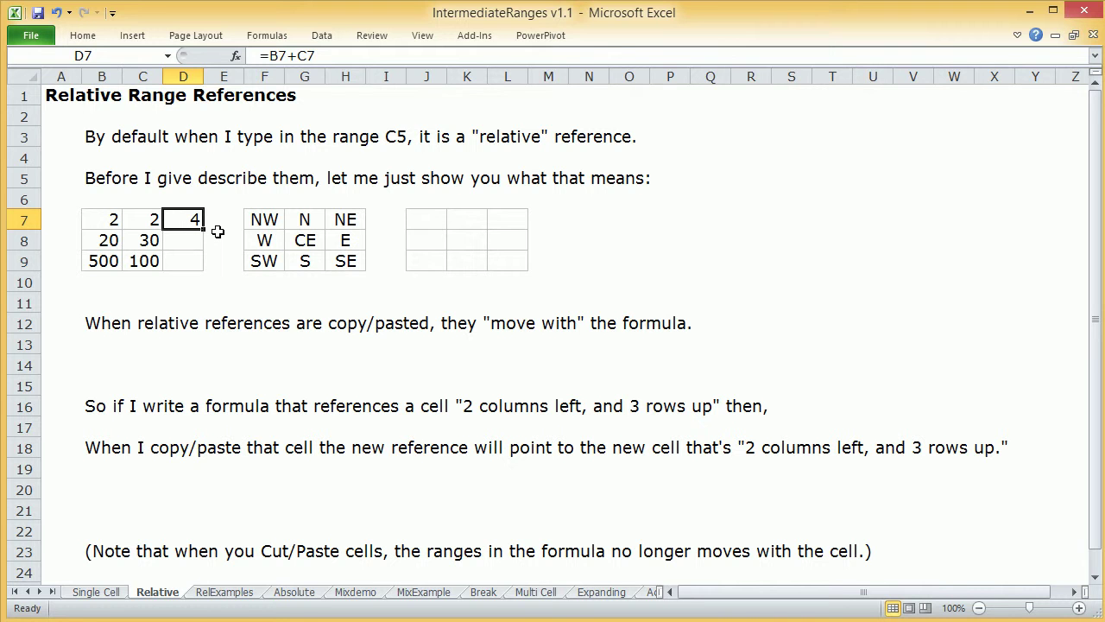
key(ctrl+c)
drag(190, 240, 185, 264)
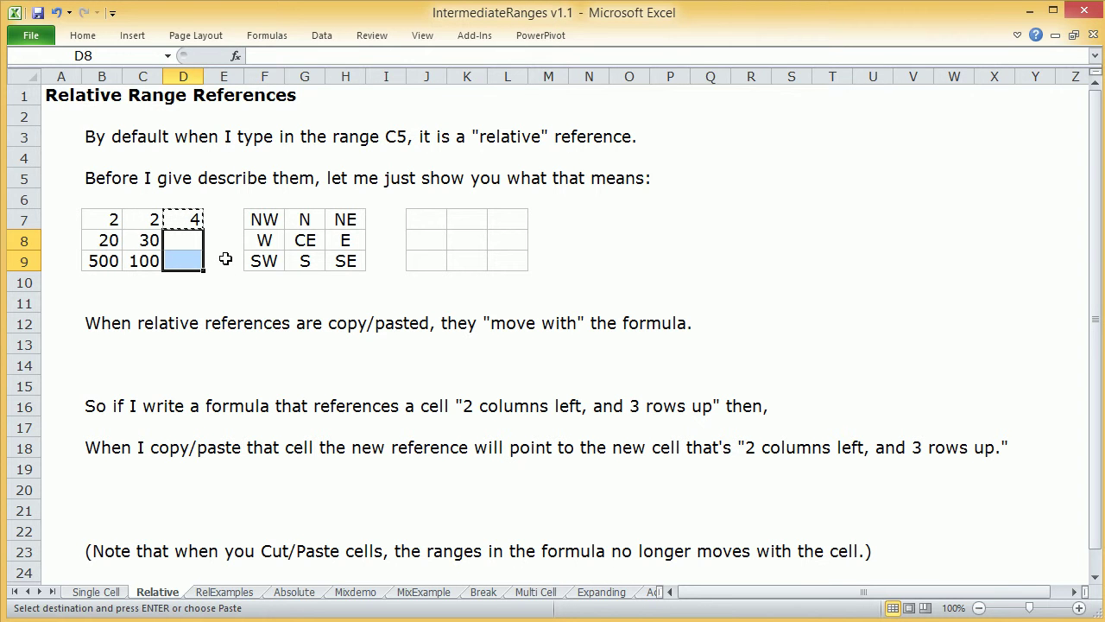
key(ctrl+v)
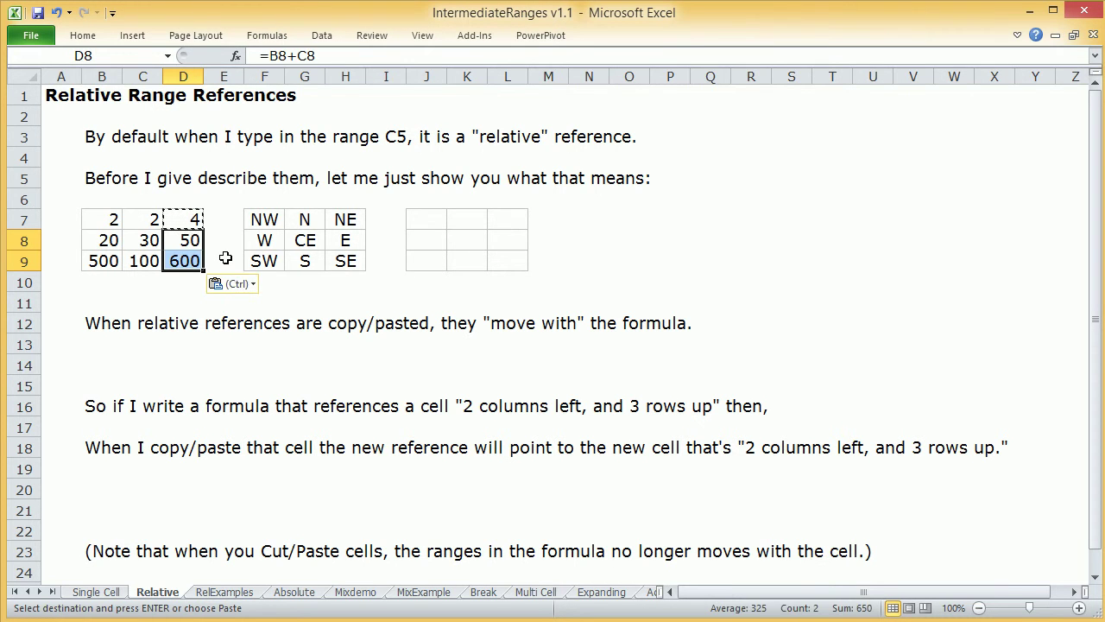
key(Escape)
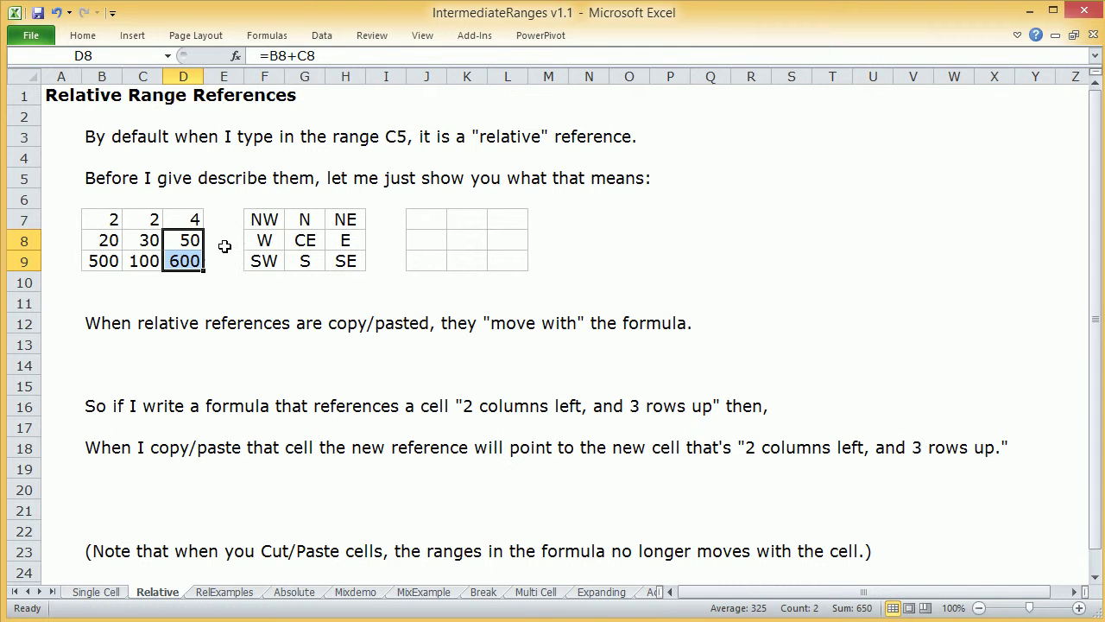
- Examine which cells the formulas in D7 and D8 reference, leaving both formulas as they are
double_click(194, 222)
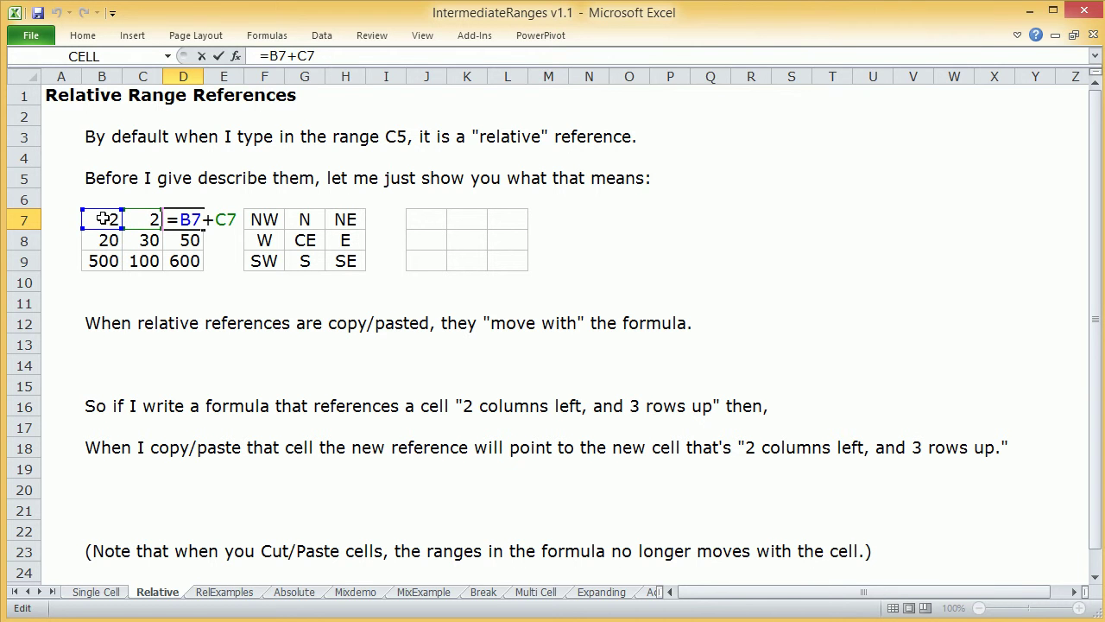
key(Escape)
double_click(187, 241)
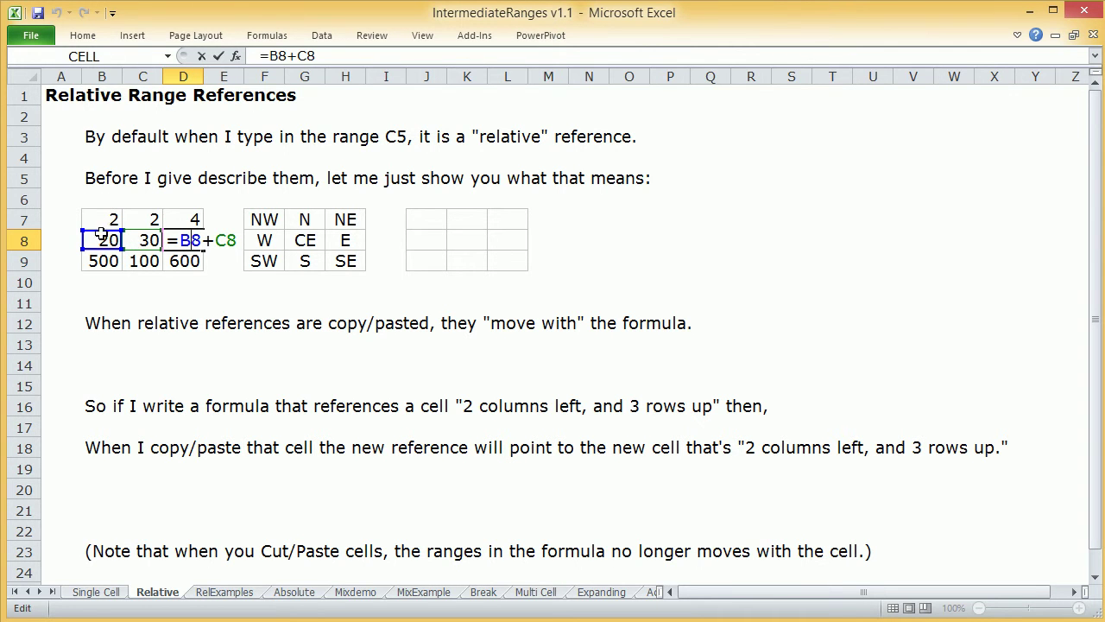
drag(110, 236, 181, 223)
key(Return)
double_click(184, 220)
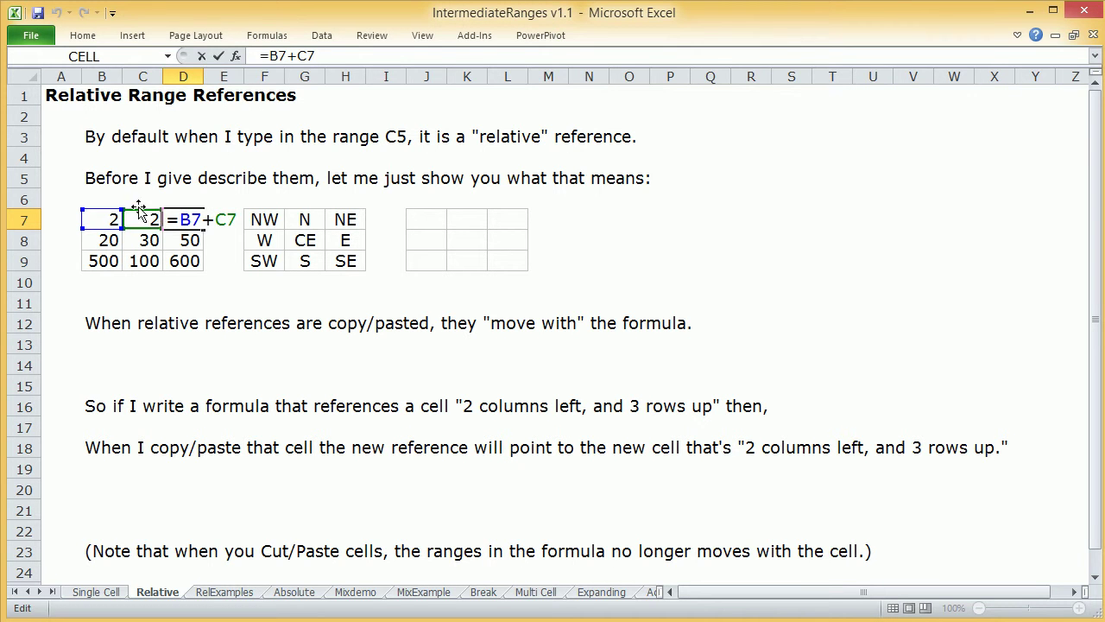
key(Return)
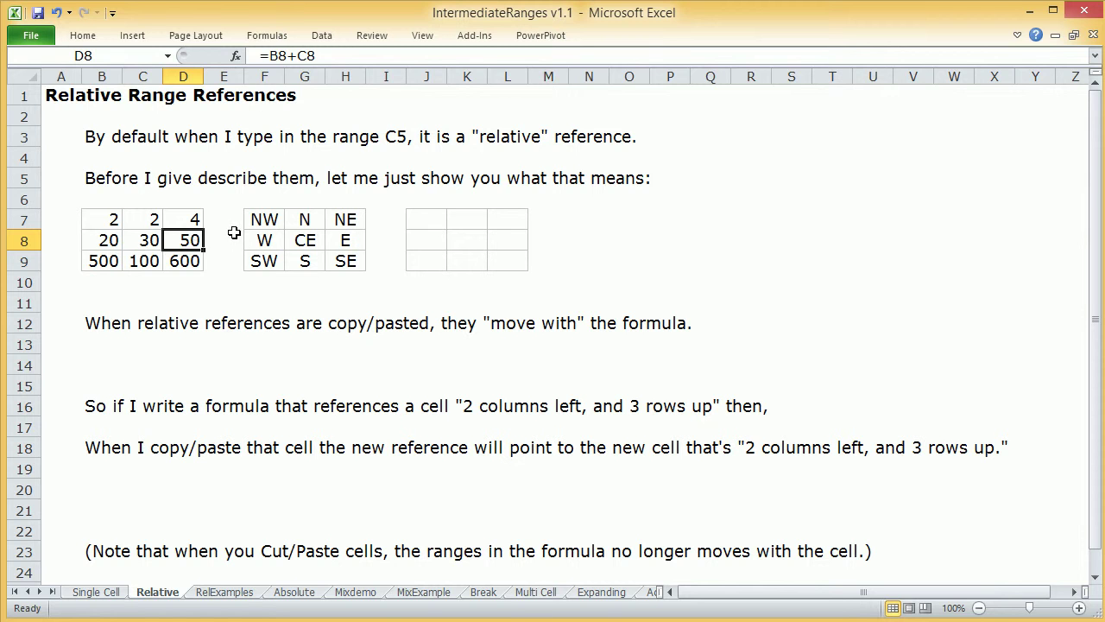
double_click(189, 241)
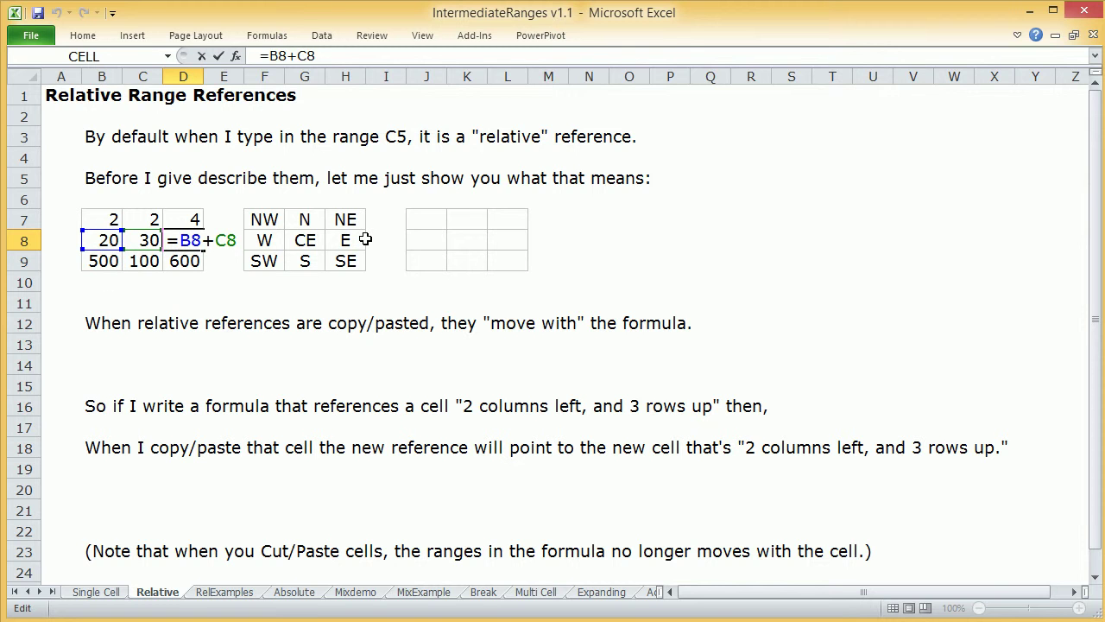
key(Return)
- Enter a formula in cell J7 that references the NW cell, F7
click(429, 219)
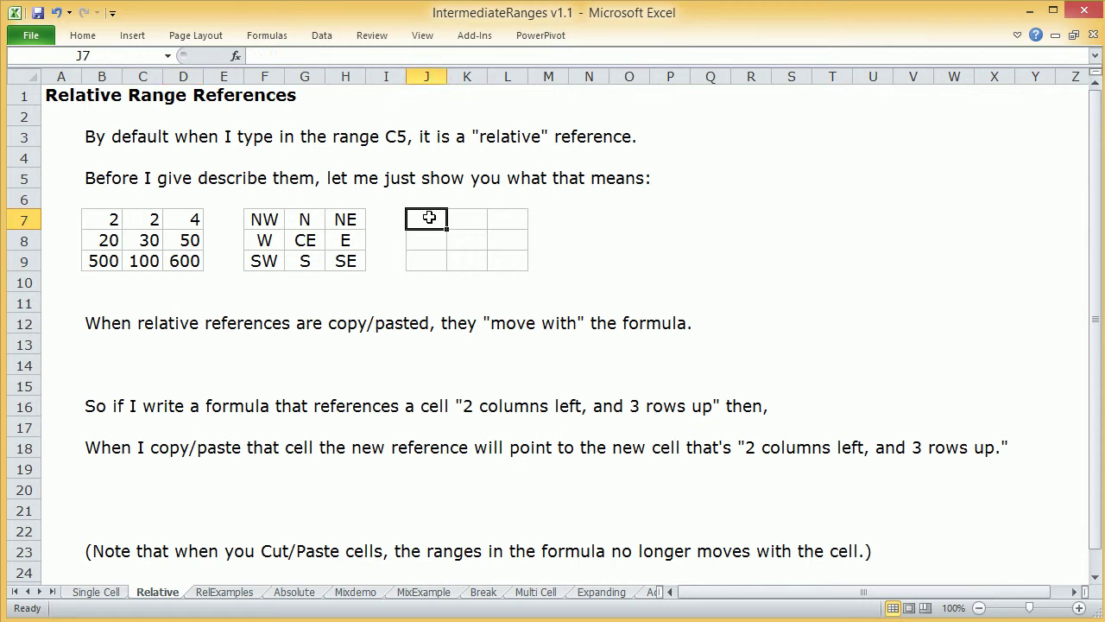
text(=)
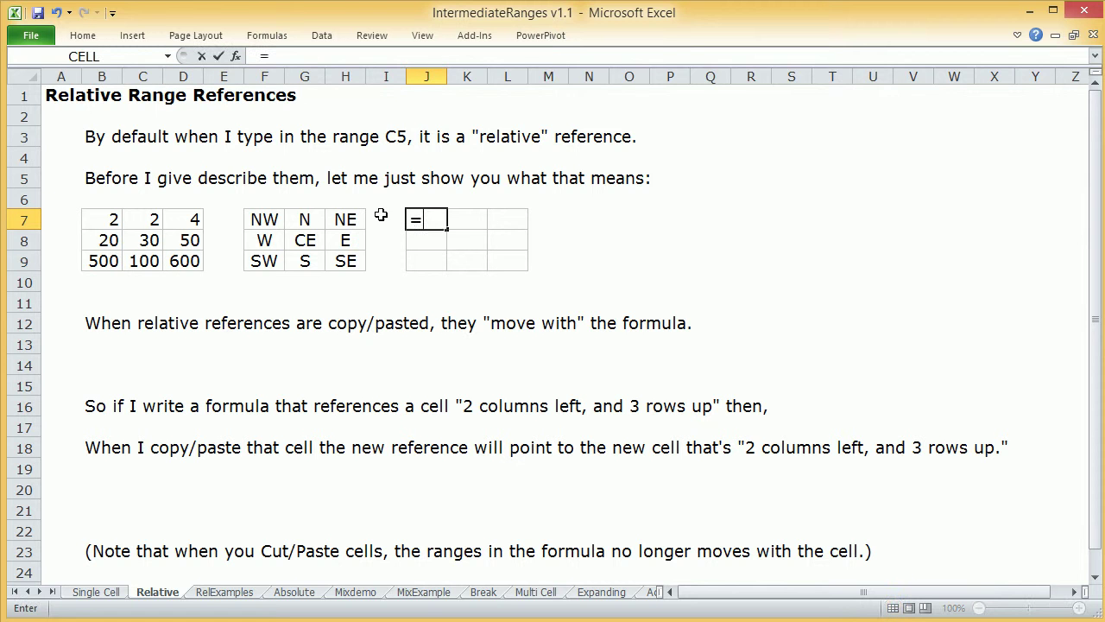
click(265, 219)
key(Return)
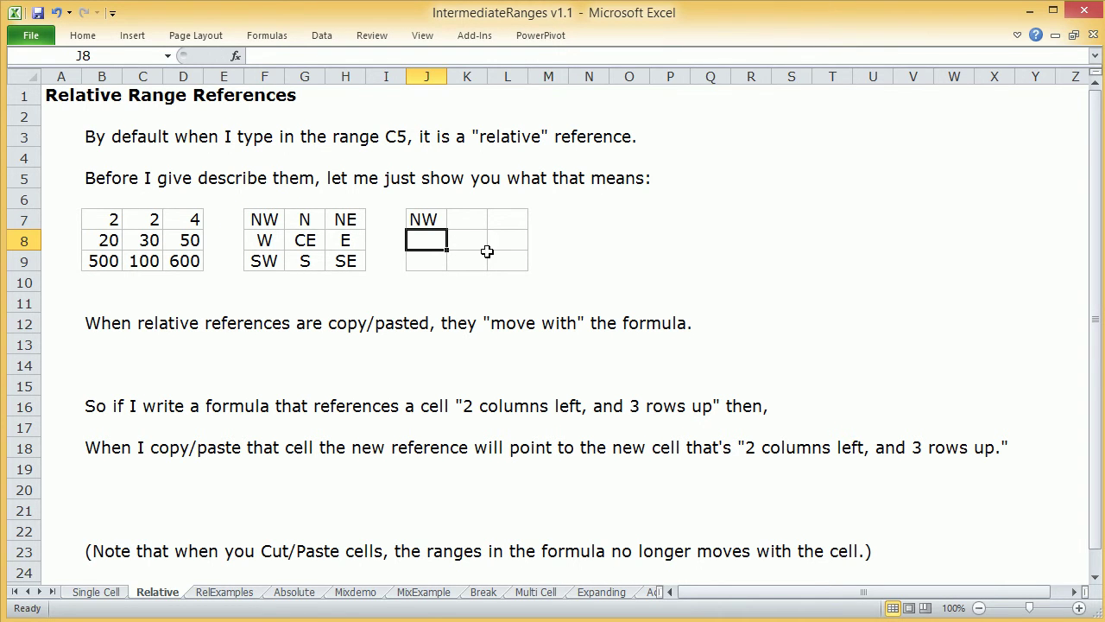
- Copy the formula in J7 across the whole 3×3 block J7:L9
click(417, 220)
key(ctrl+c)
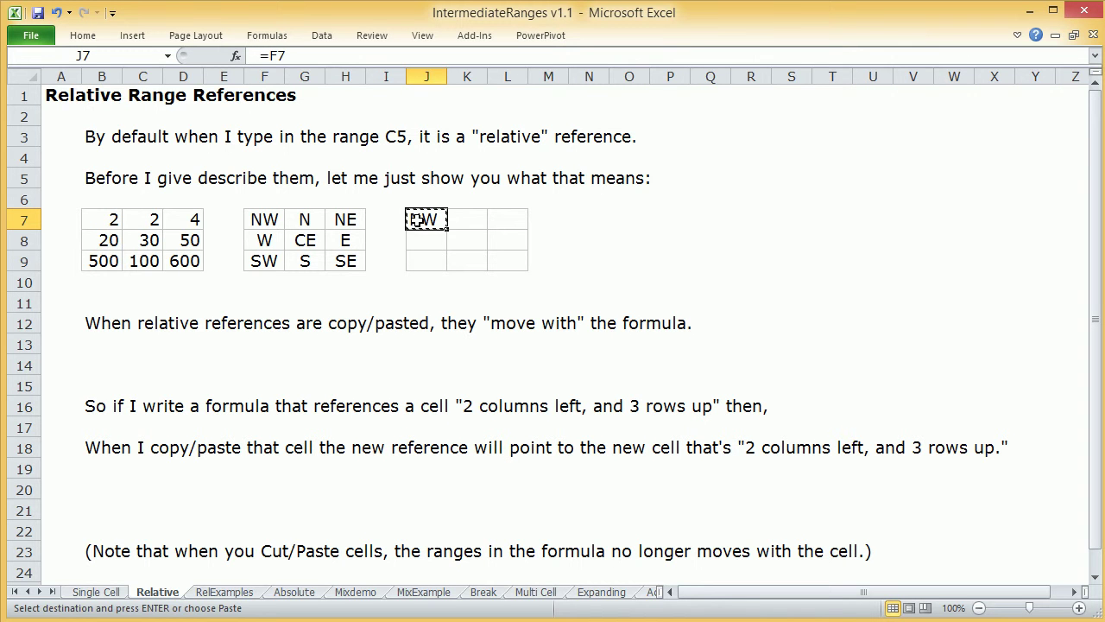
drag(424, 217, 516, 262)
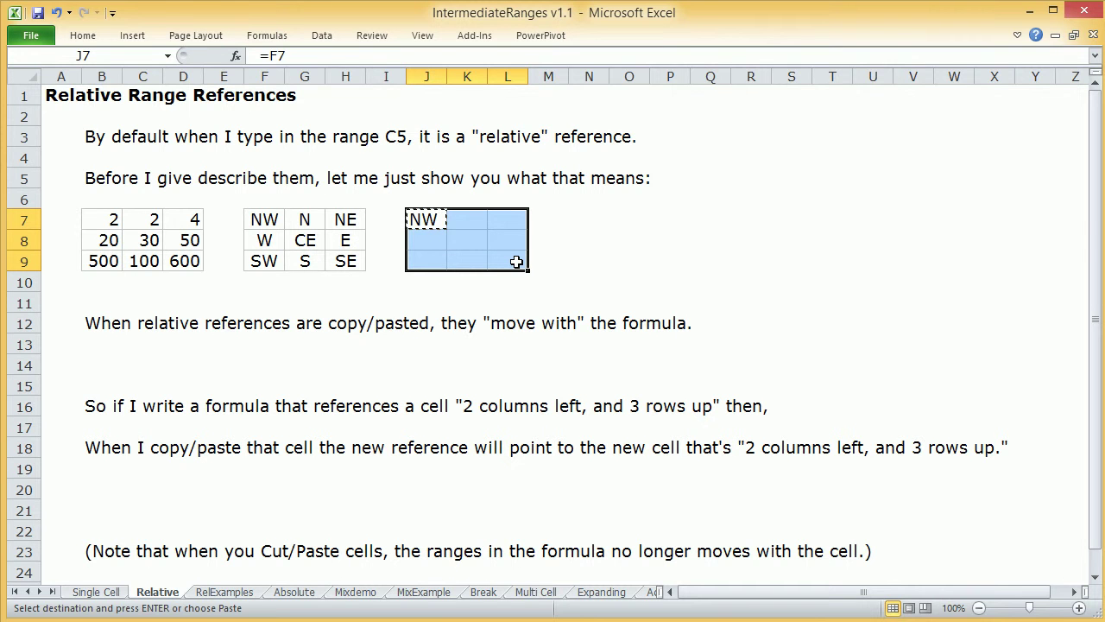
key(ctrl+v)
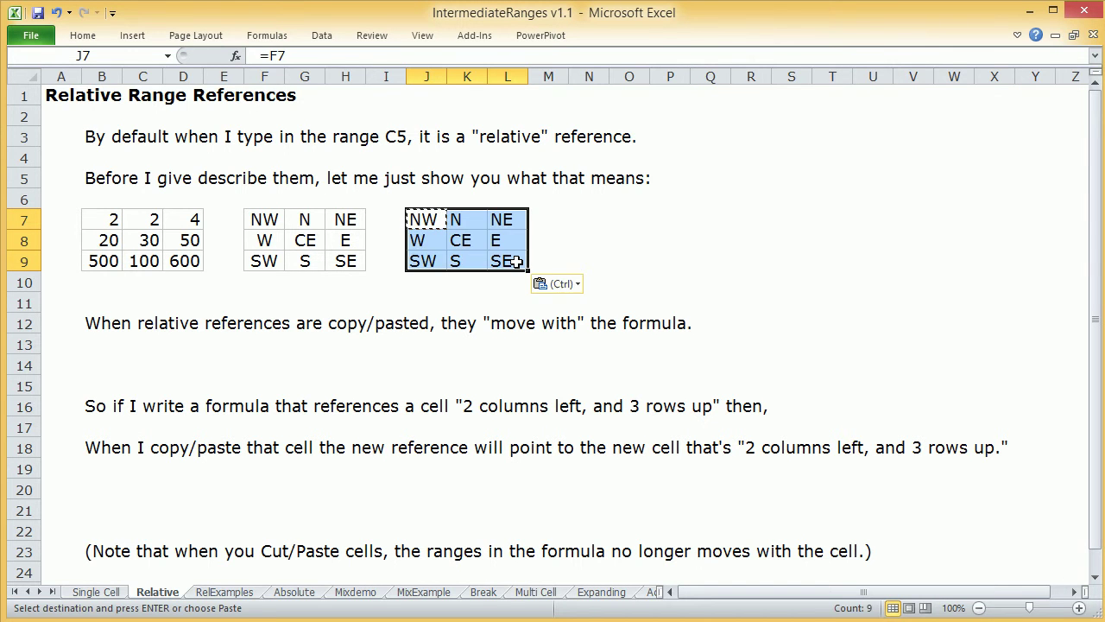
- Examine which cells in the compass grid the formulas in J7, K7, J8 and K8 reference
double_click(425, 221)
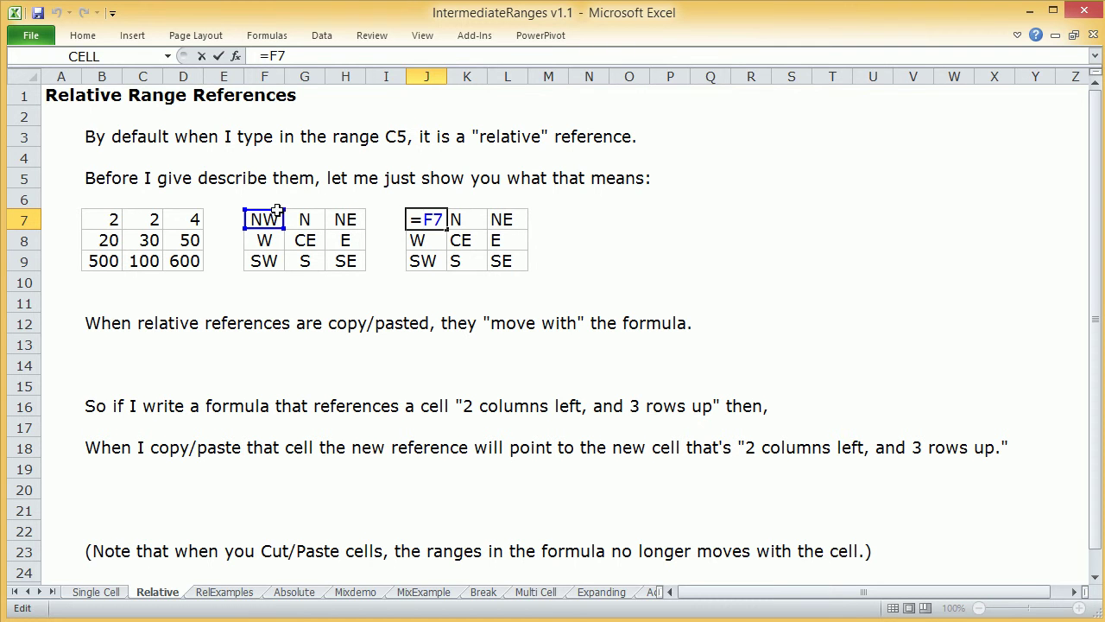
key(Return)
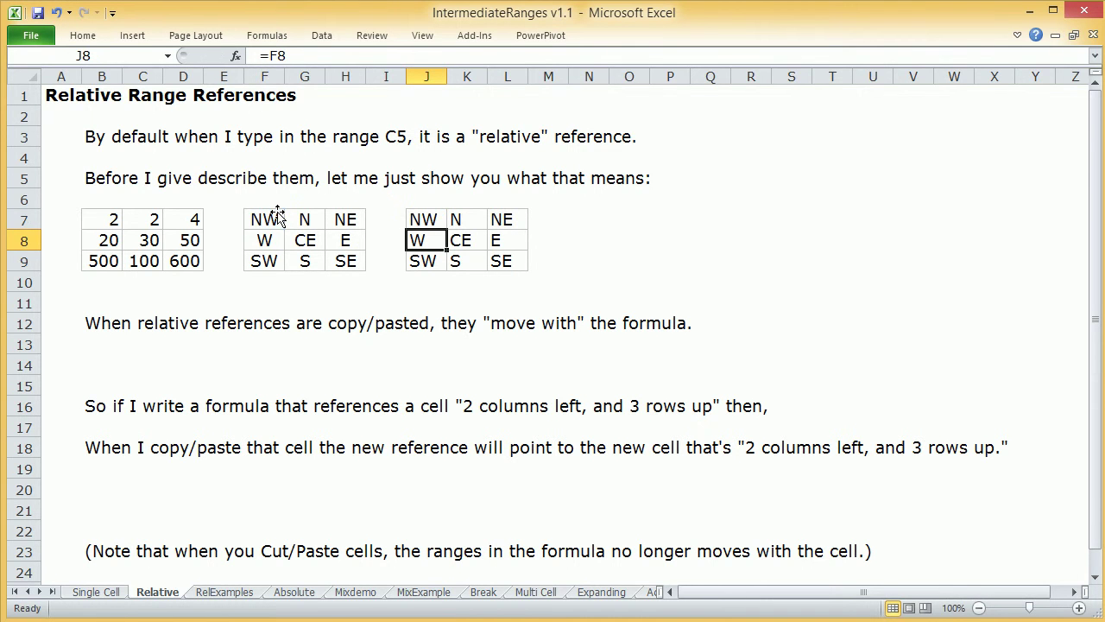
double_click(464, 222)
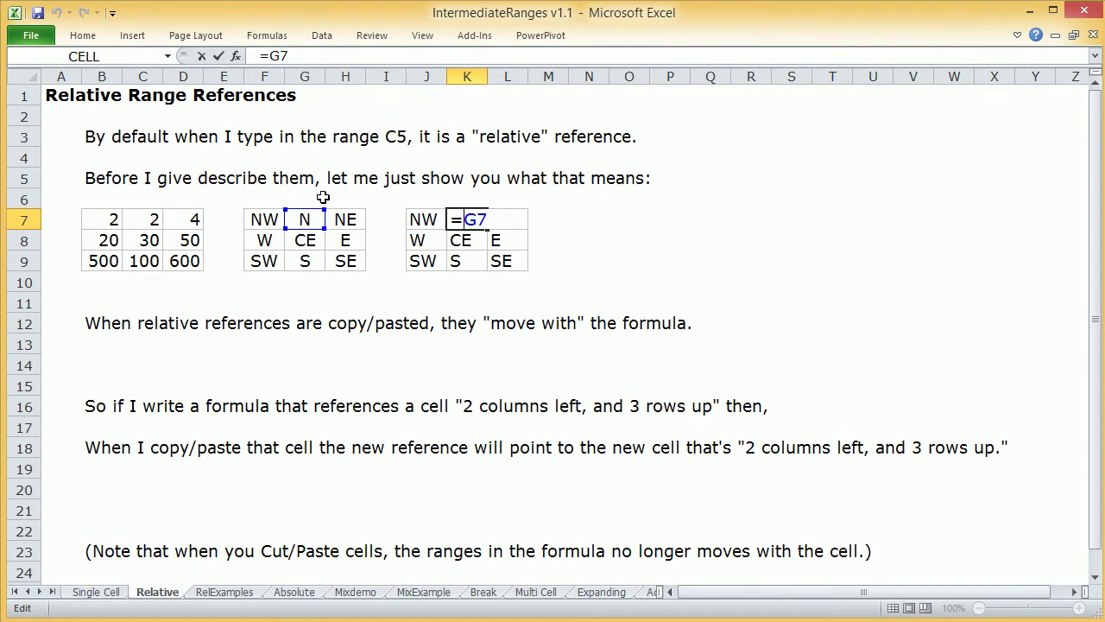
key(Return)
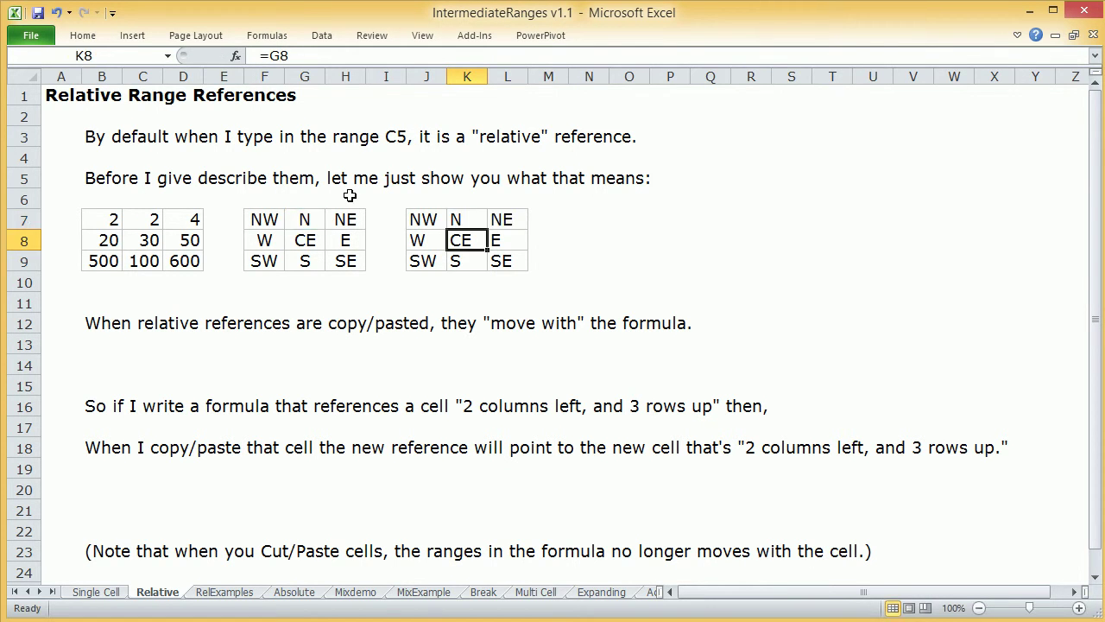
click(416, 233)
text(=F8)
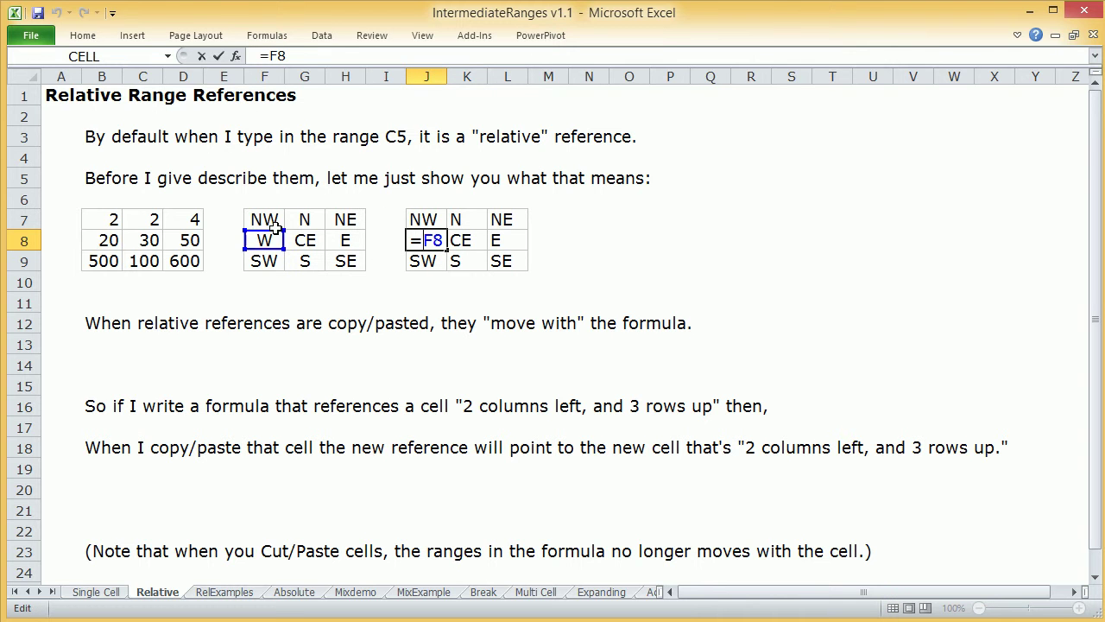
key(Return)
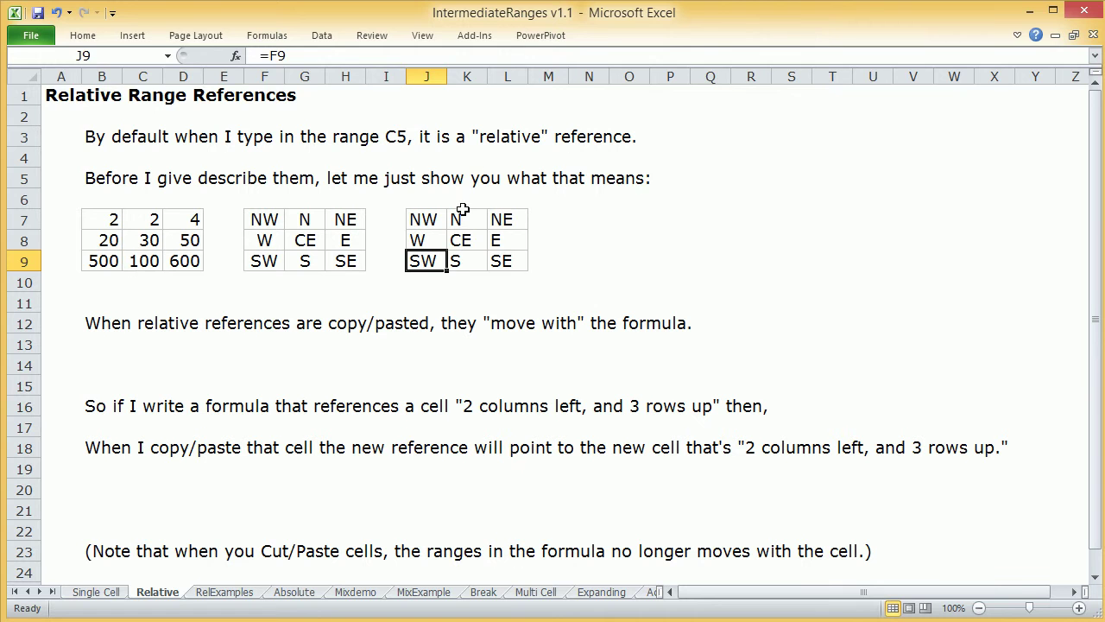
double_click(464, 241)
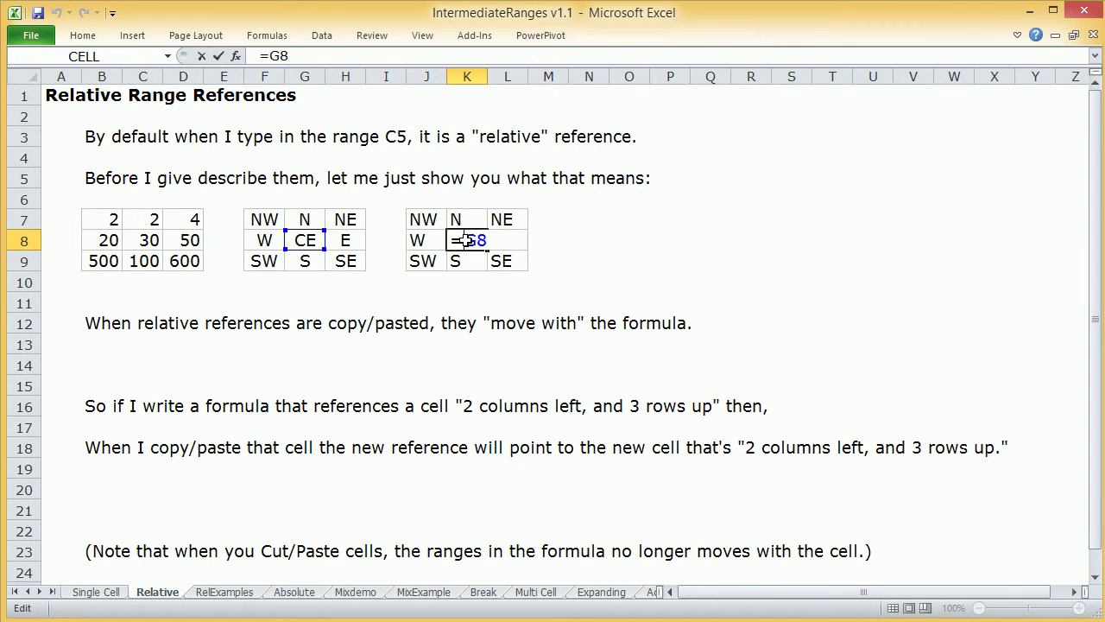
key(Return)
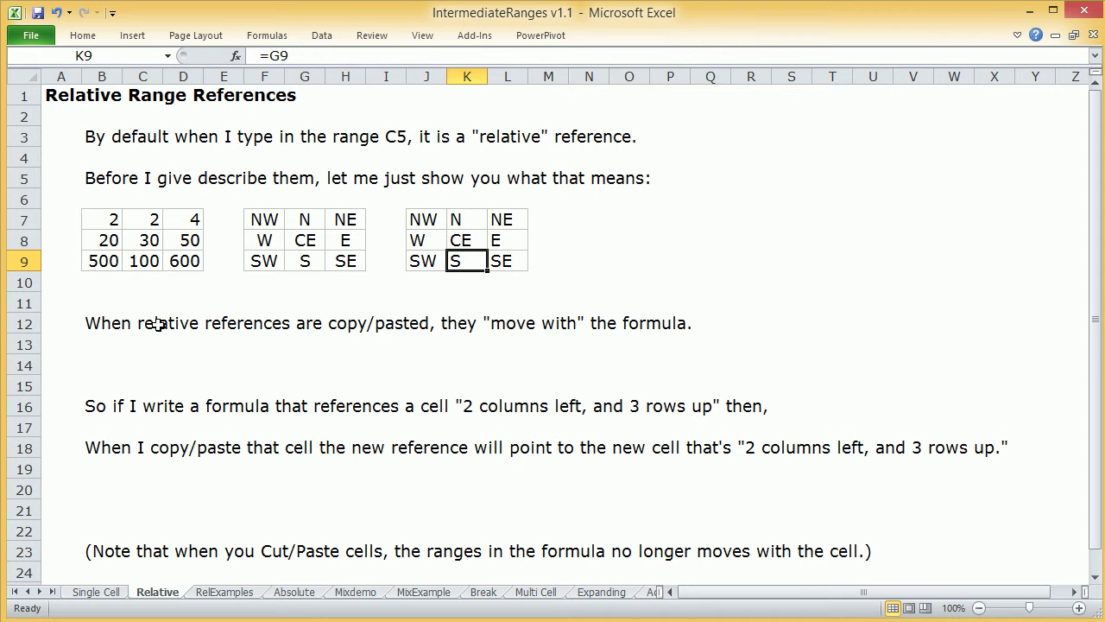
- Review the sum formulas in D7:D9 and the source cells in columns B and C
click(349, 214)
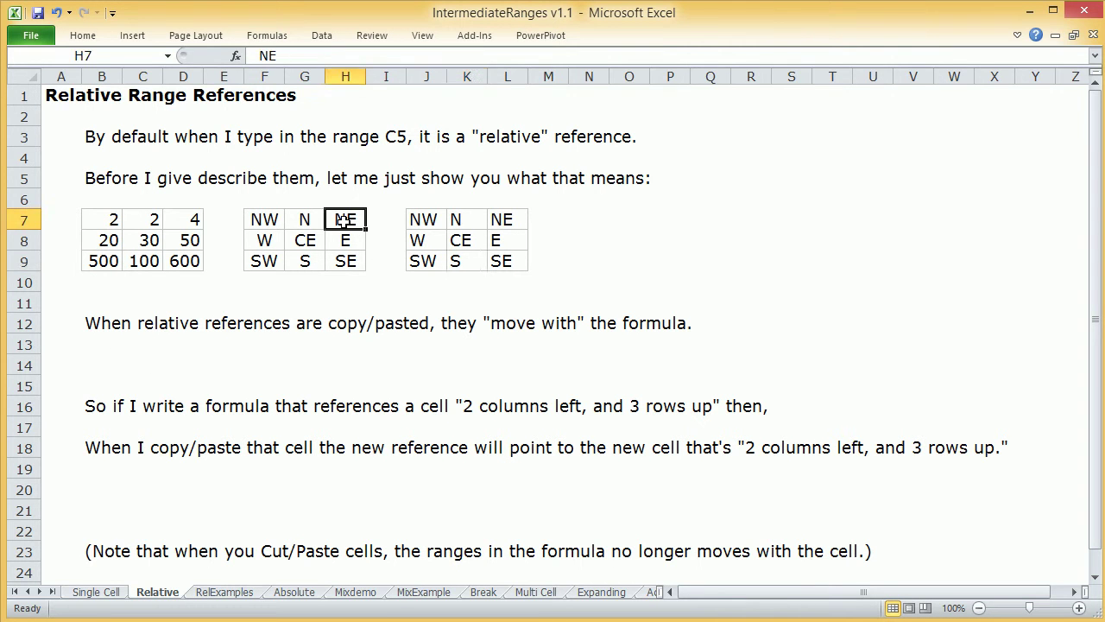
click(192, 221)
drag(194, 223, 193, 252)
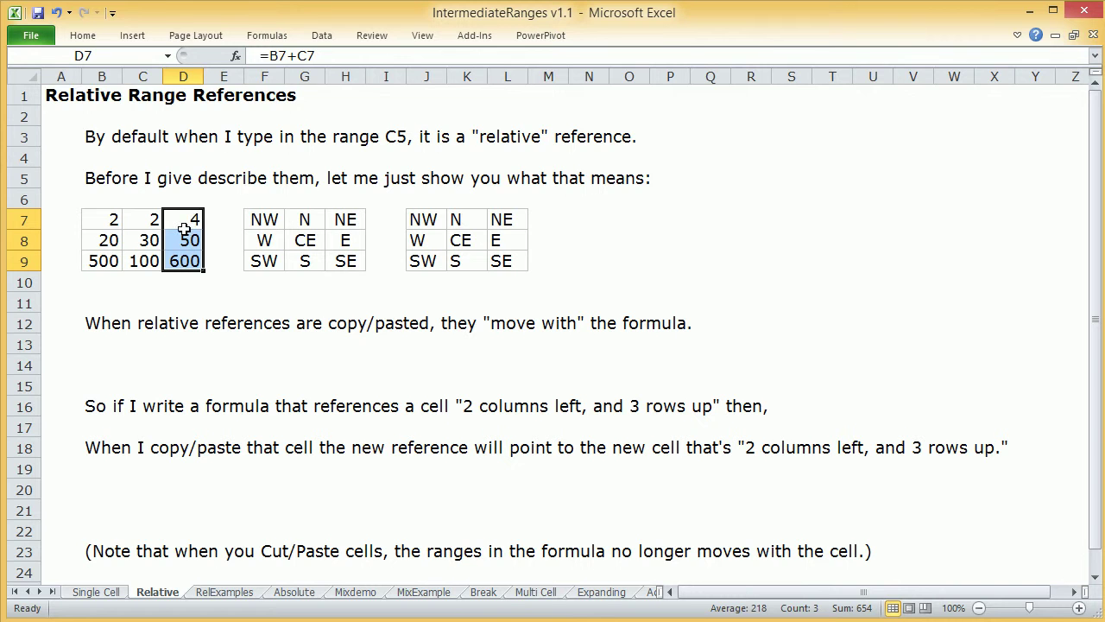
scroll(180, 227, down, 1)
scroll(181, 232, up, 1)
click(191, 221)
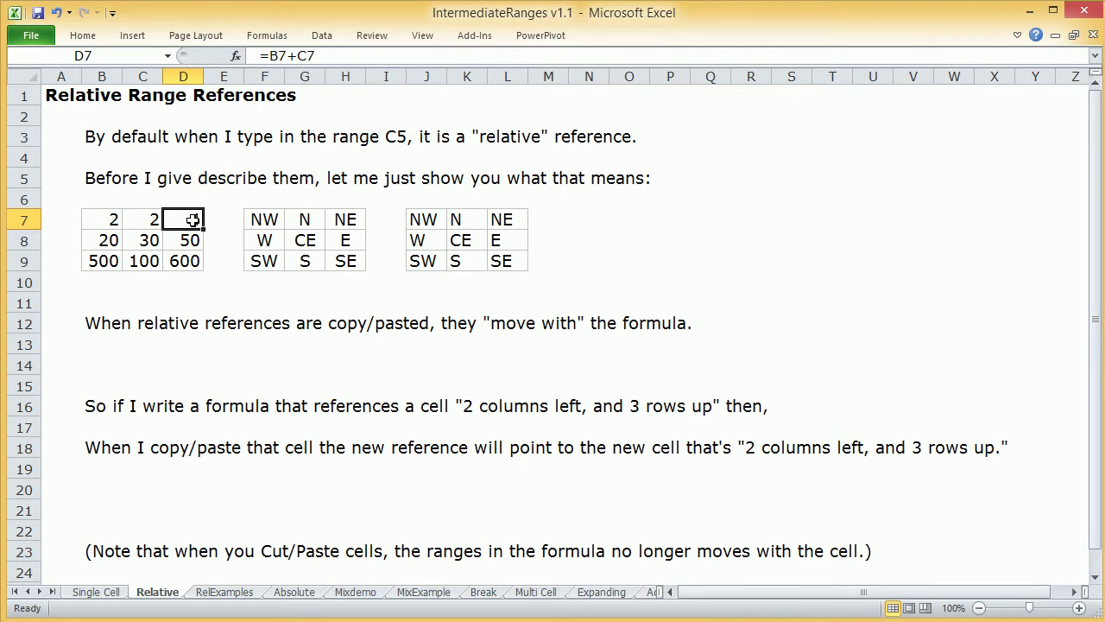
click(119, 221)
click(120, 240)
click(141, 242)
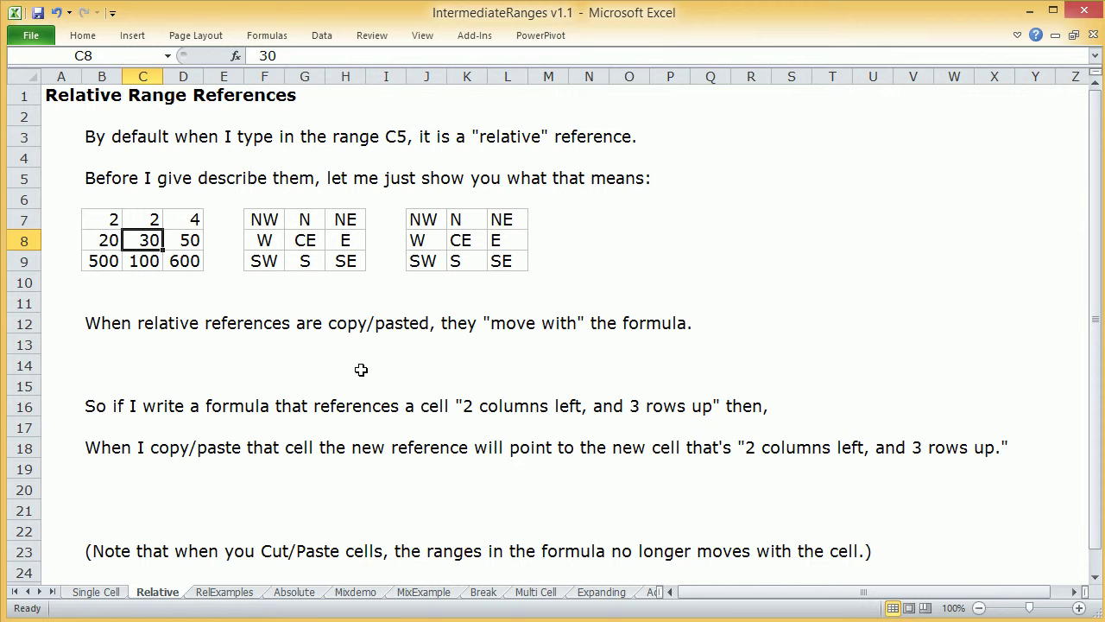
click(169, 349)
click(149, 370)
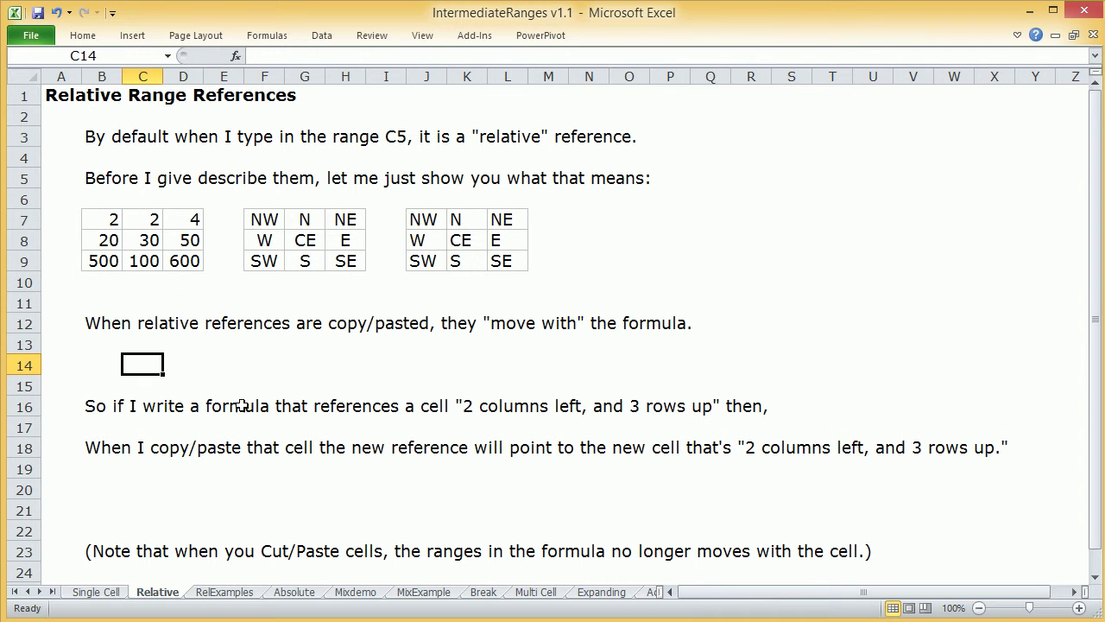
click(187, 363)
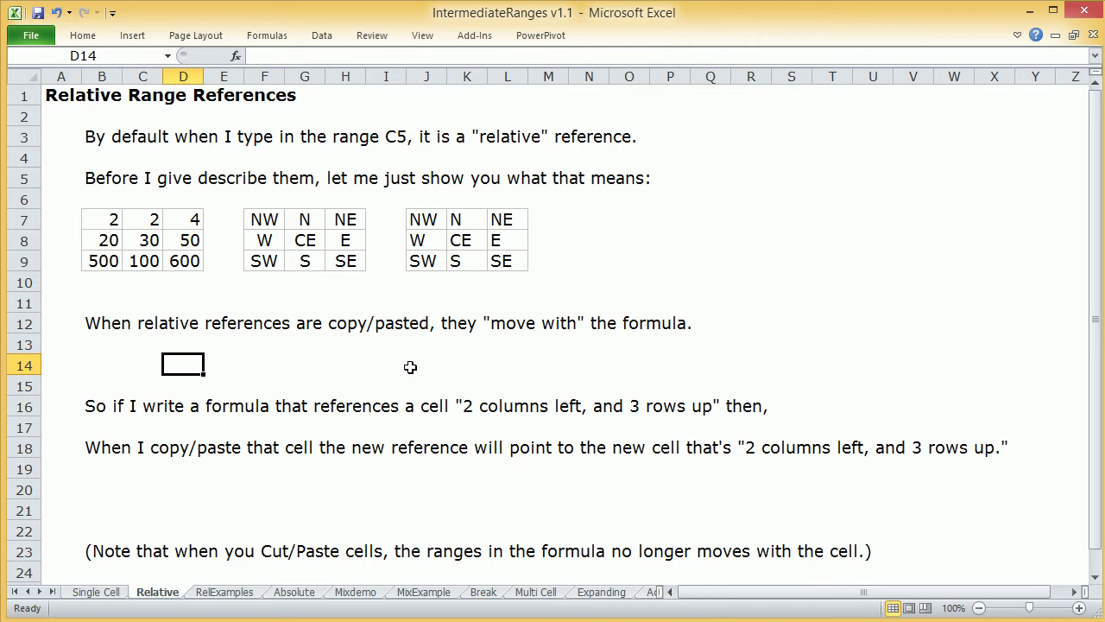
- Enter the formula =Q11 in cell S14, referencing the cell two columns left and three rows up
click(791, 367)
text(=)
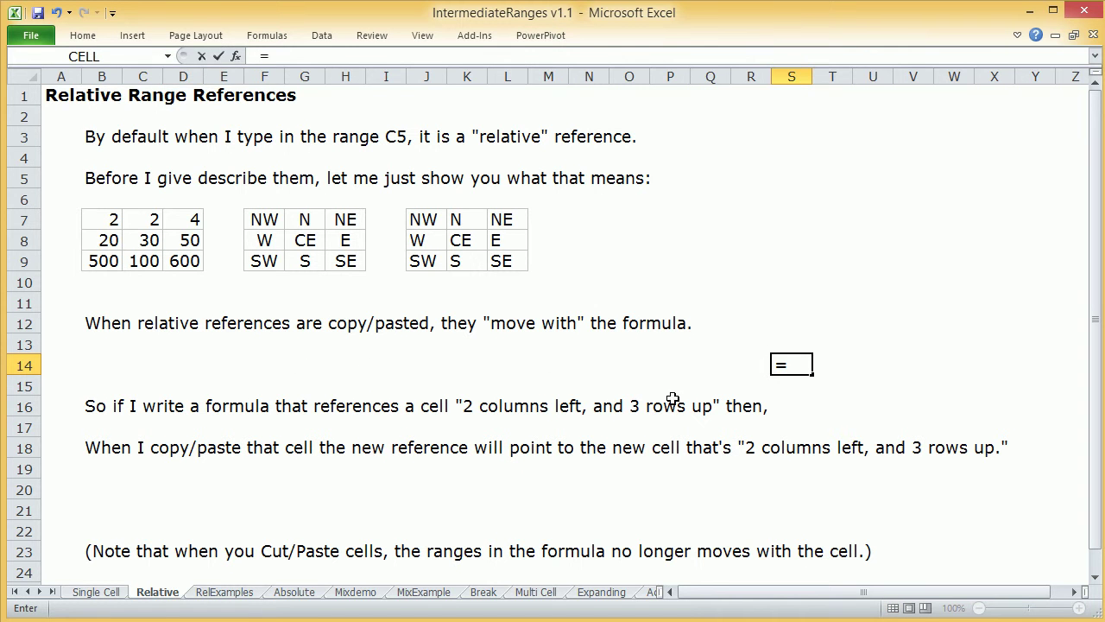
click(755, 369)
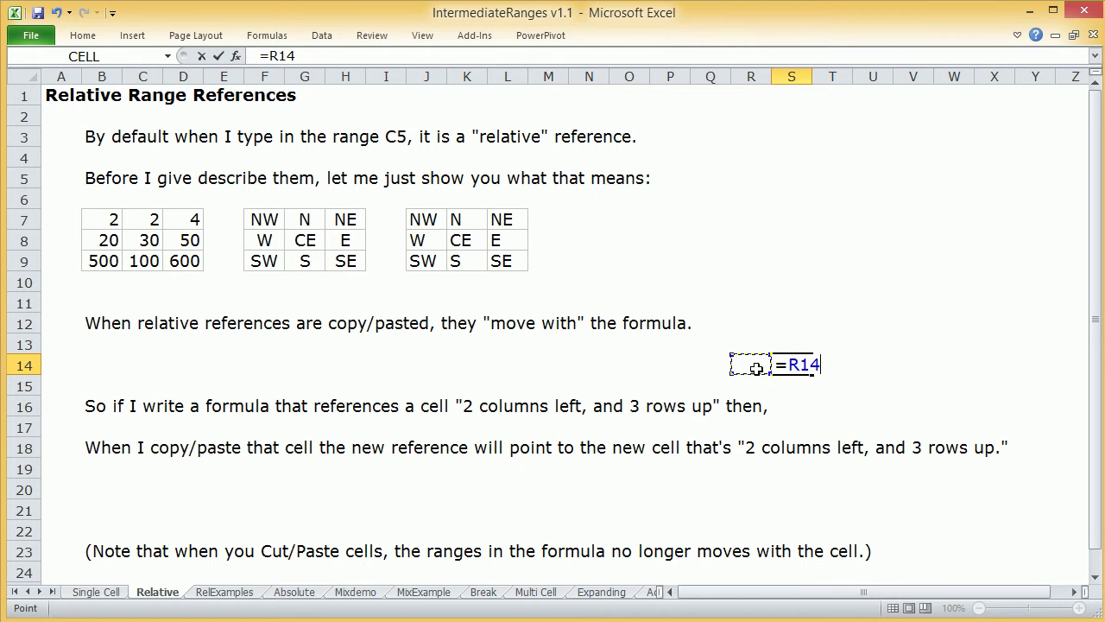
click(711, 365)
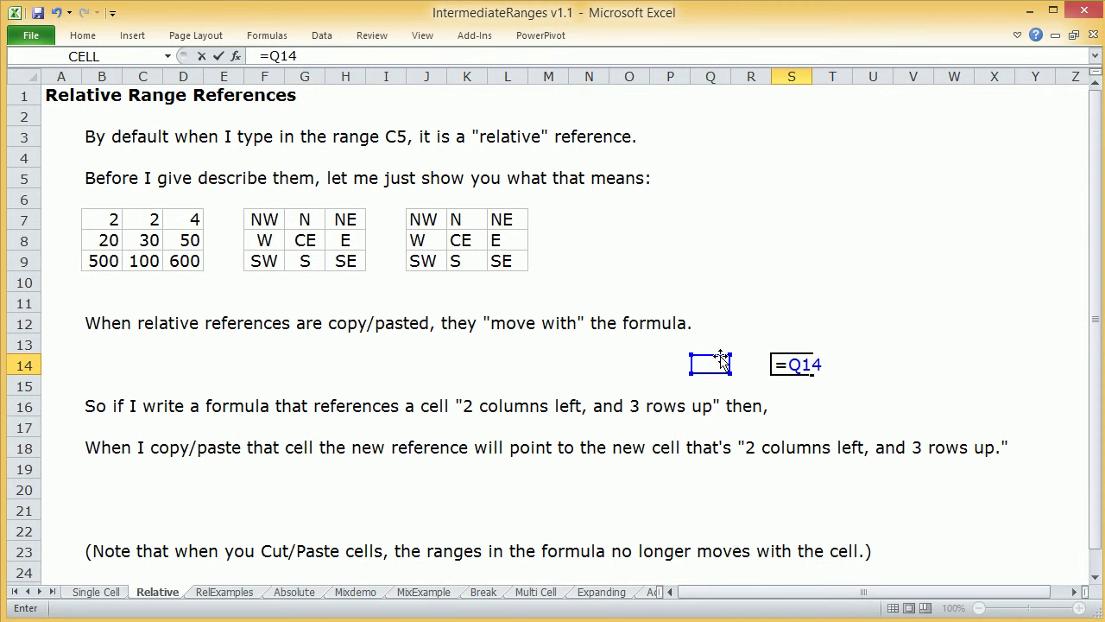
click(718, 343)
click(720, 325)
click(721, 311)
key(Return)
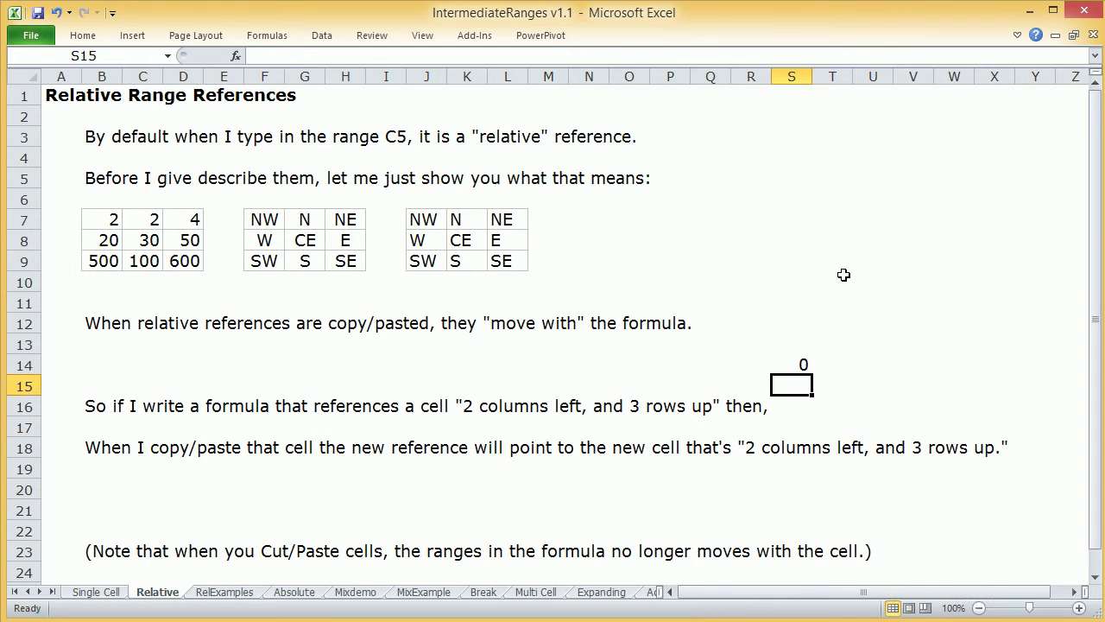
- Examine which cell the formula in S14 references
click(791, 364)
double_click(780, 364)
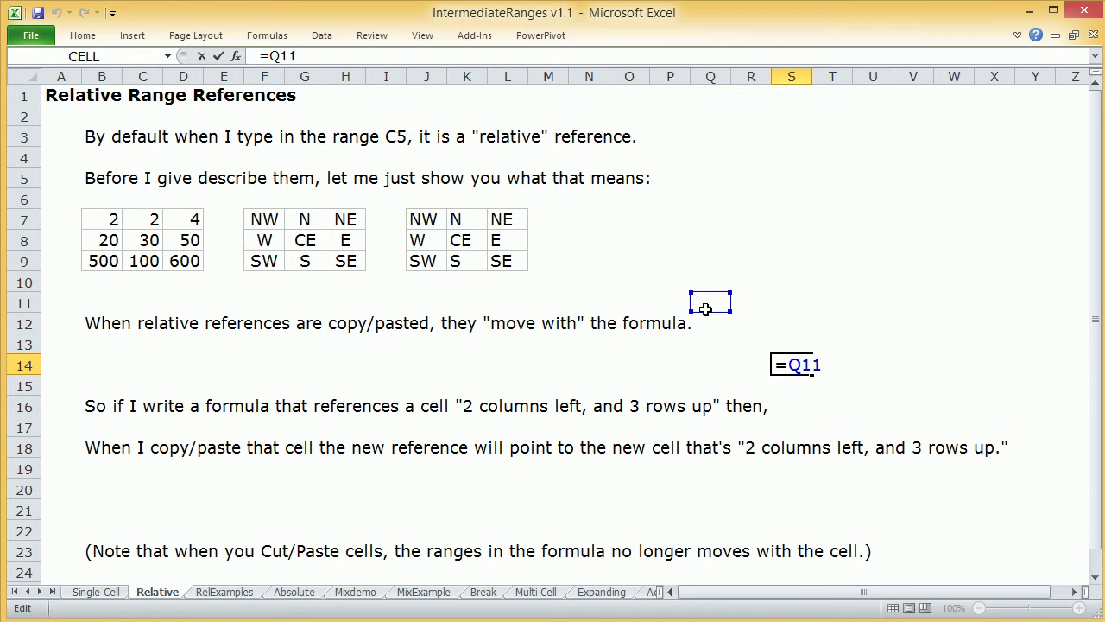
key(Return)
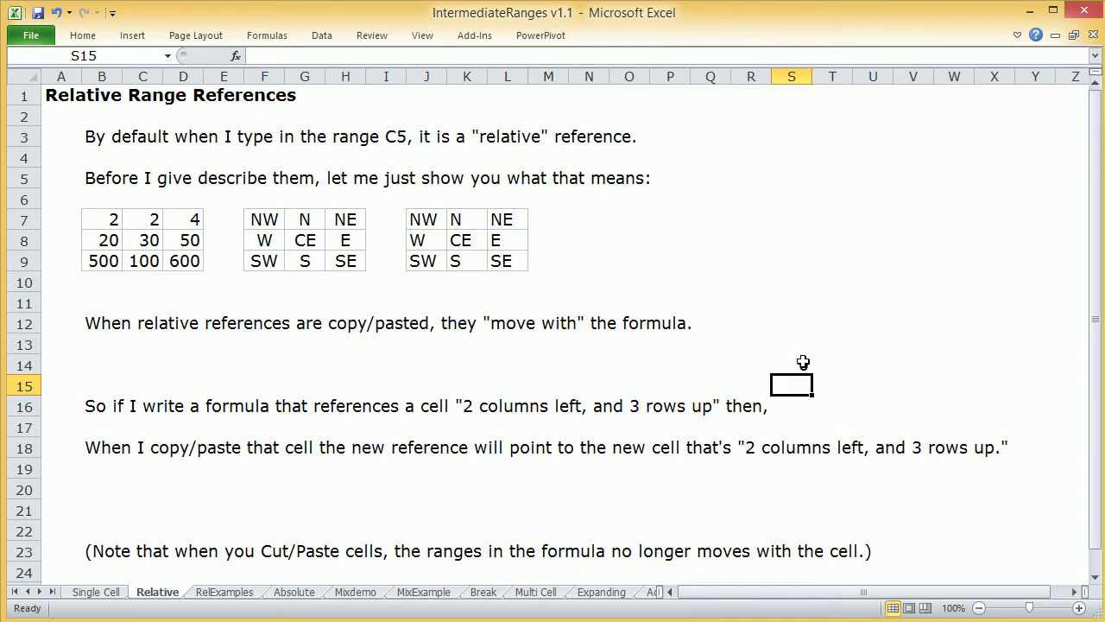
- Copy the formula from S14 into cell V10
click(802, 363)
key(ctrl+c)
click(925, 288)
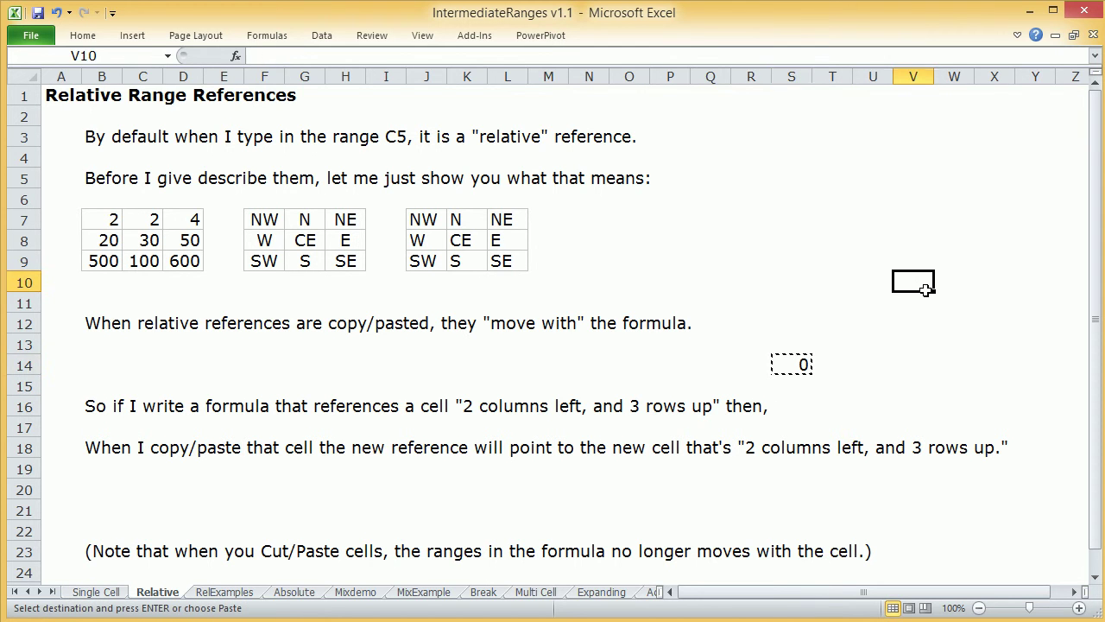
key(ctrl+v)
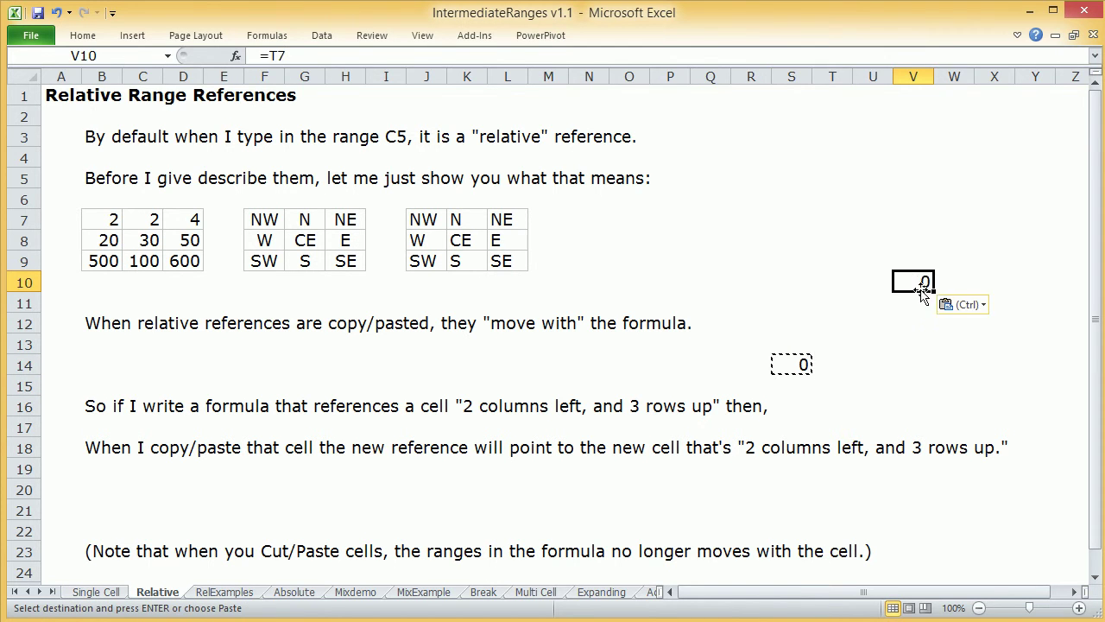
- Compare the cell referenced by the copied formula in V10 with the one referenced in S14
double_click(921, 282)
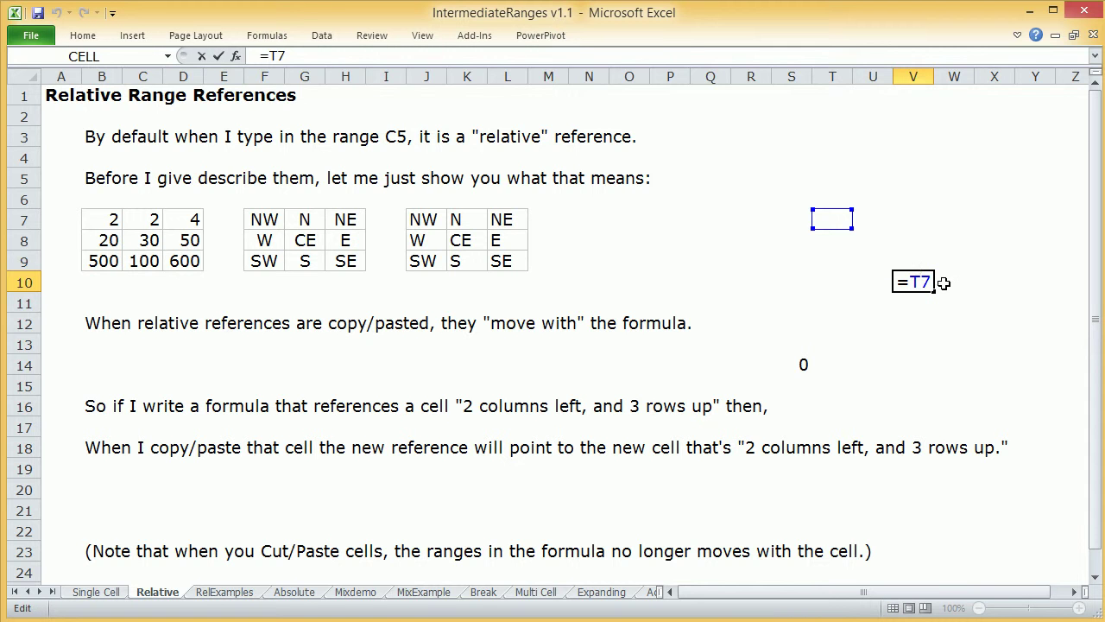
key(Return)
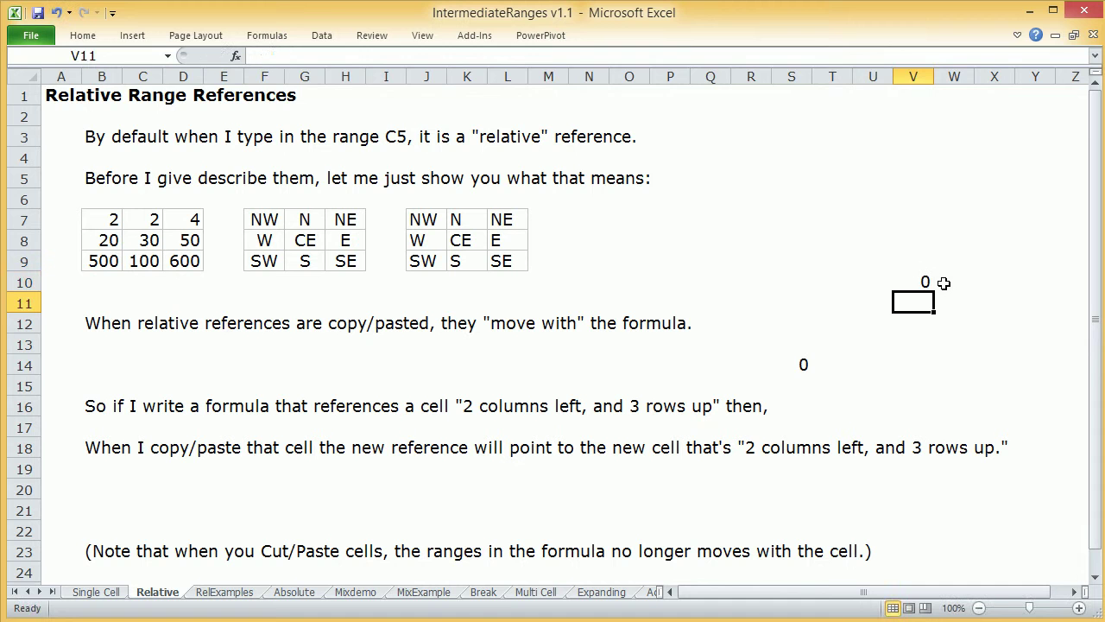
double_click(794, 366)
key(Return)
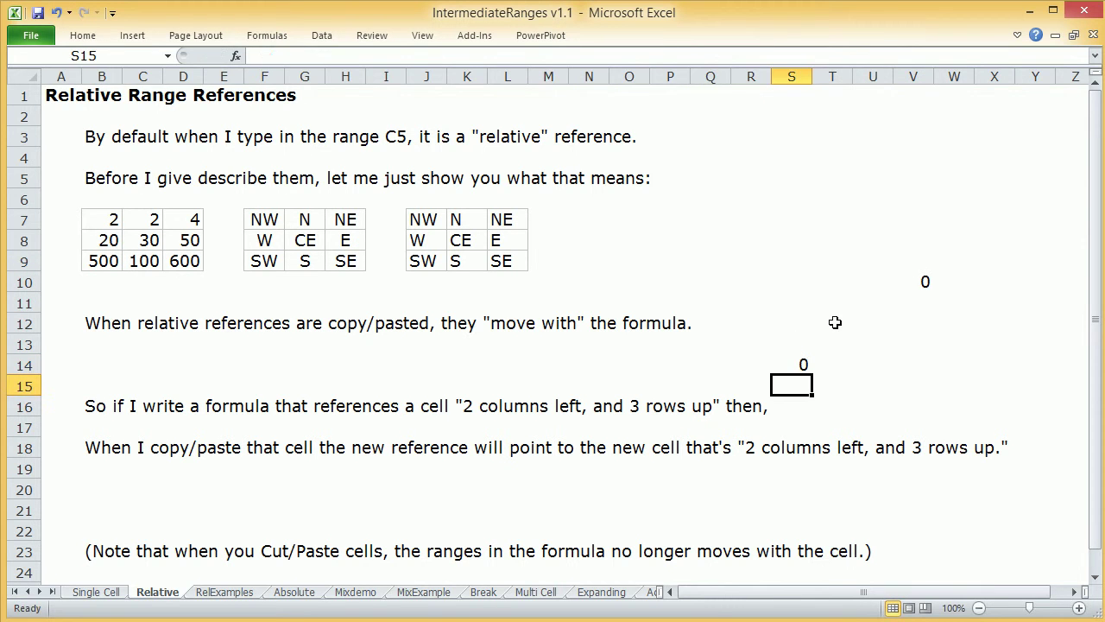
click(922, 280)
double_click(923, 281)
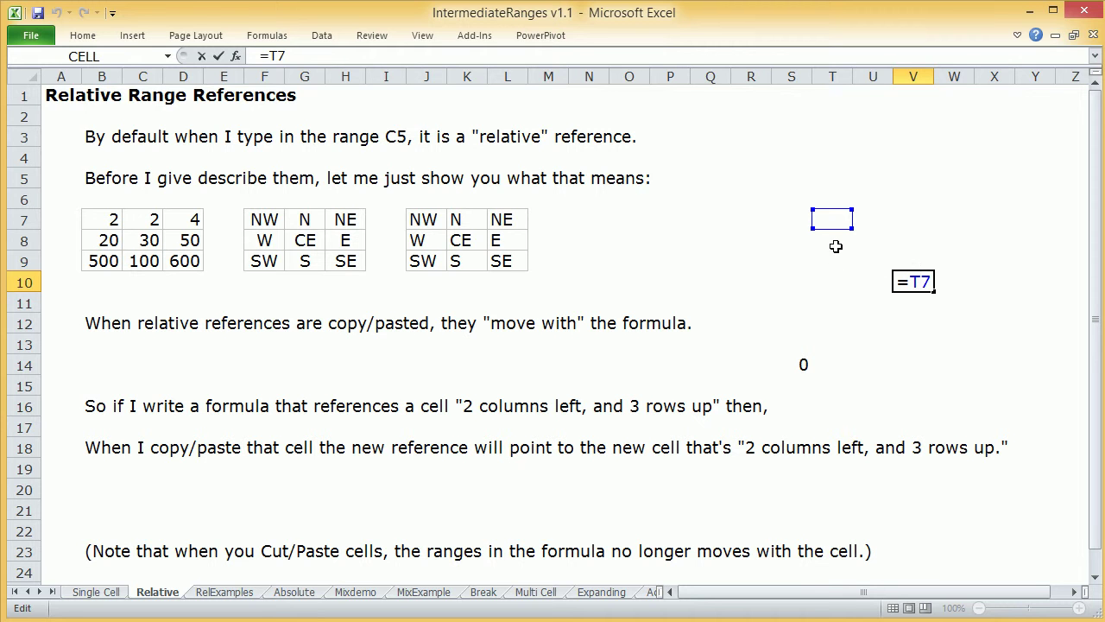
key(Return)
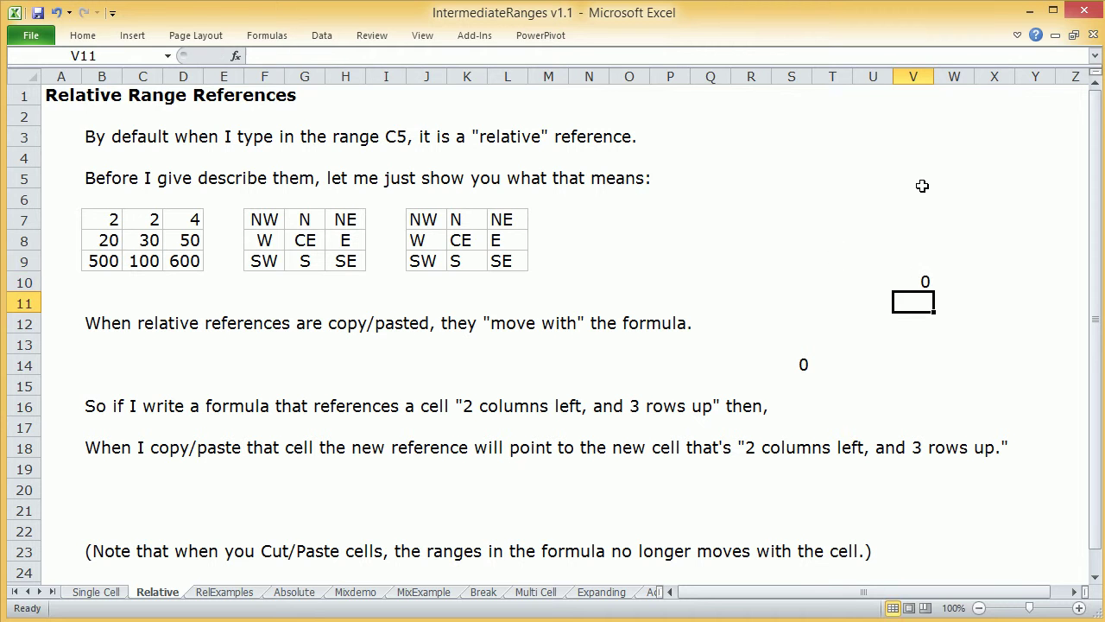
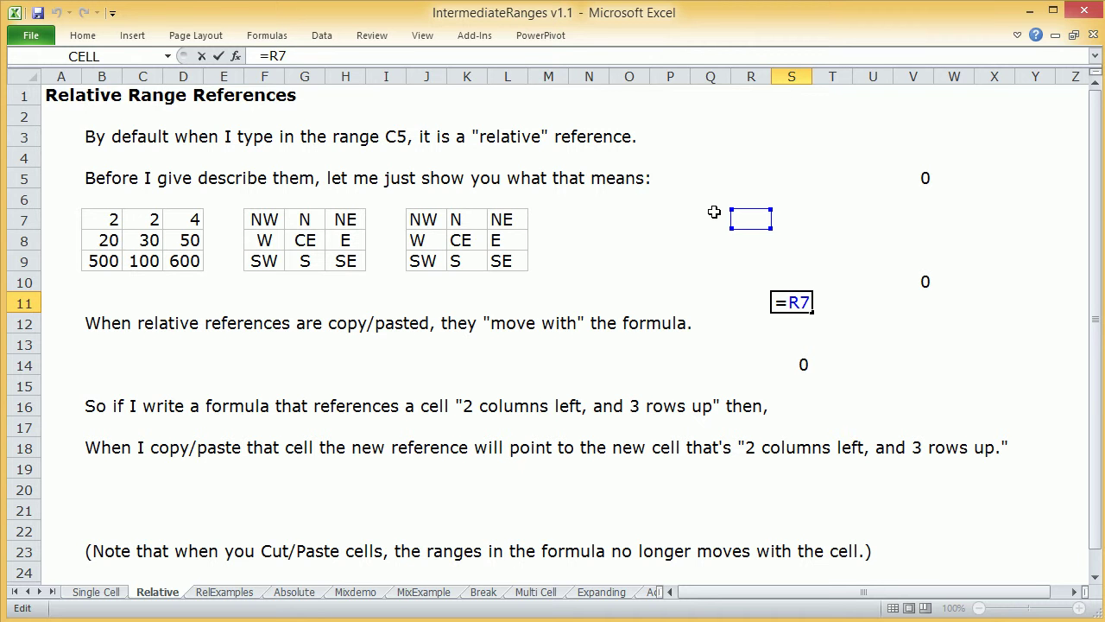
- Finish inspecting the formula in S11, then go to the RelExamples sheet and select cell D8
key(Return)
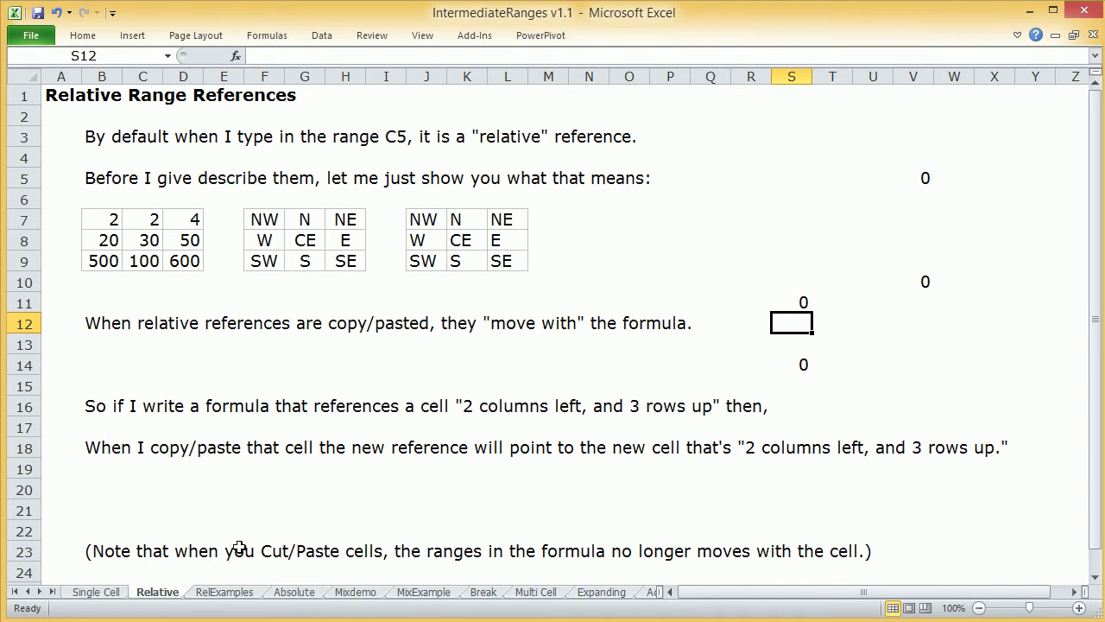
click(223, 592)
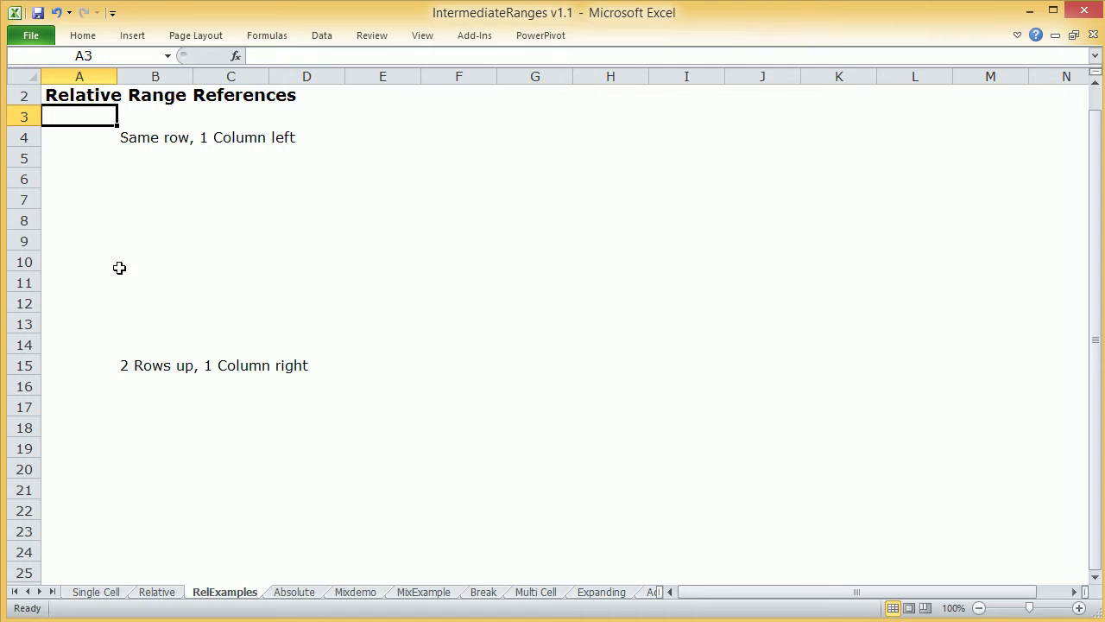
click(225, 210)
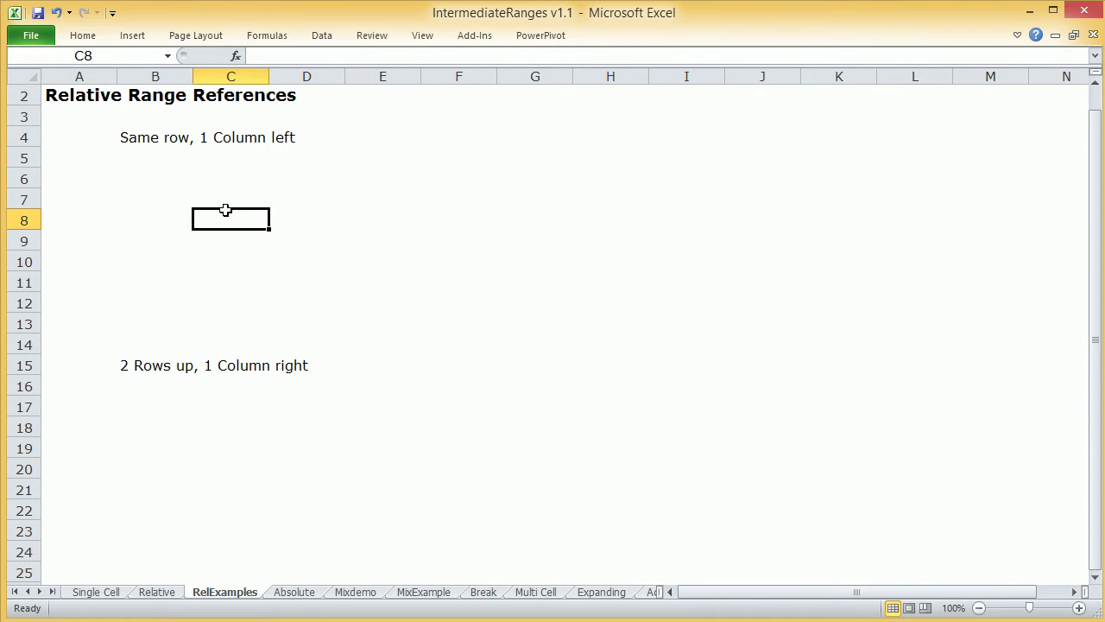
click(299, 211)
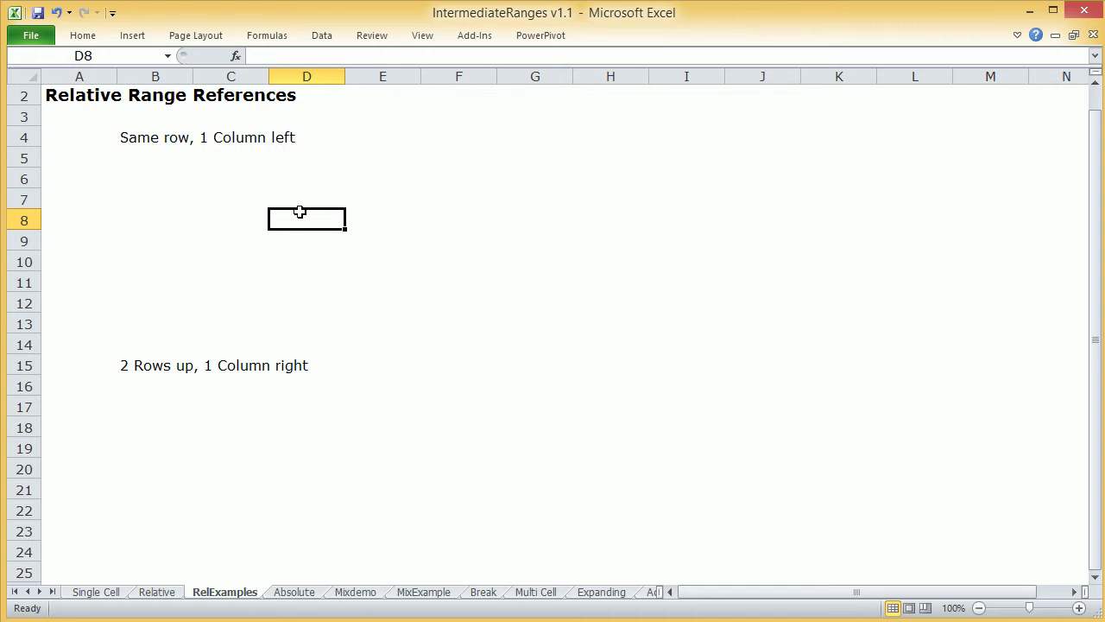
- Enter a formula in D8 that references the adjacent cell E8
text(=)
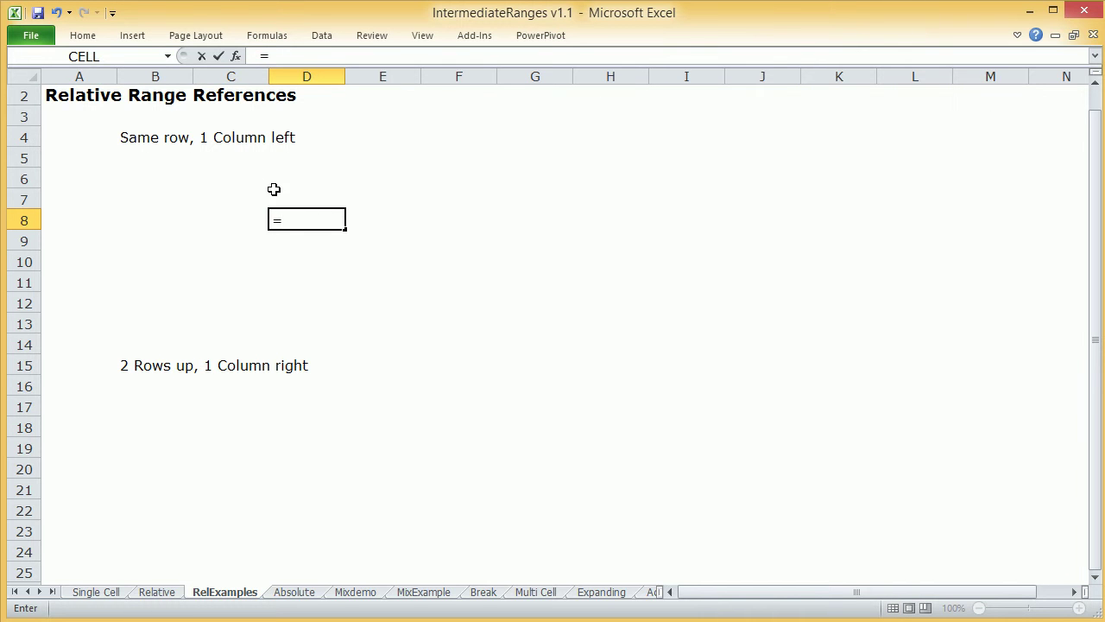
click(376, 224)
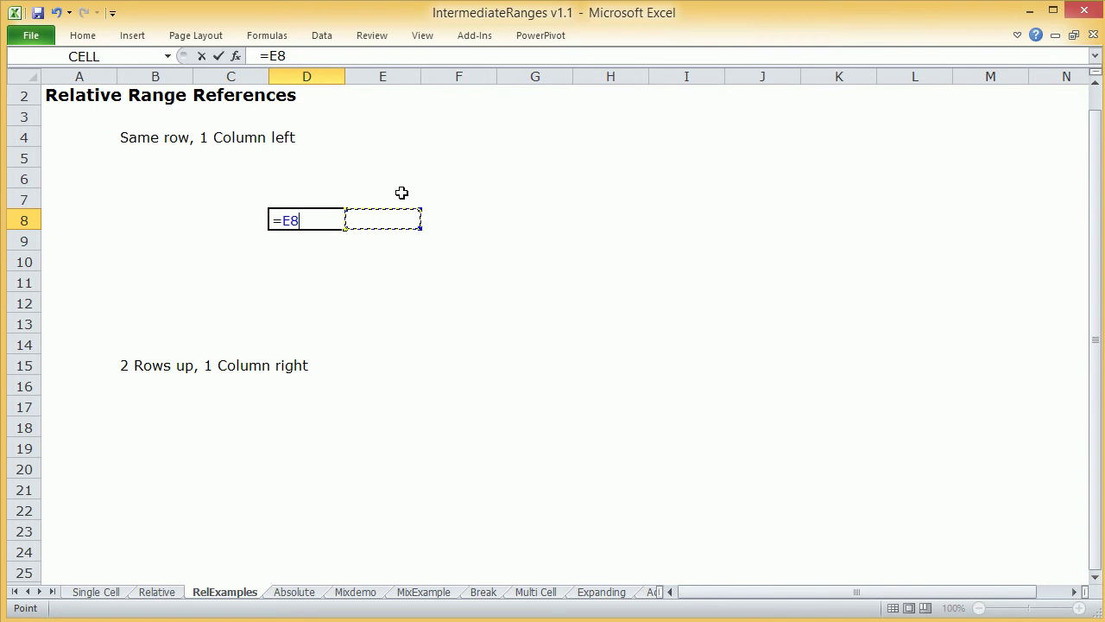
key(Return)
- Copy the formula from D8 into H8 and check which cell the copy references
click(300, 220)
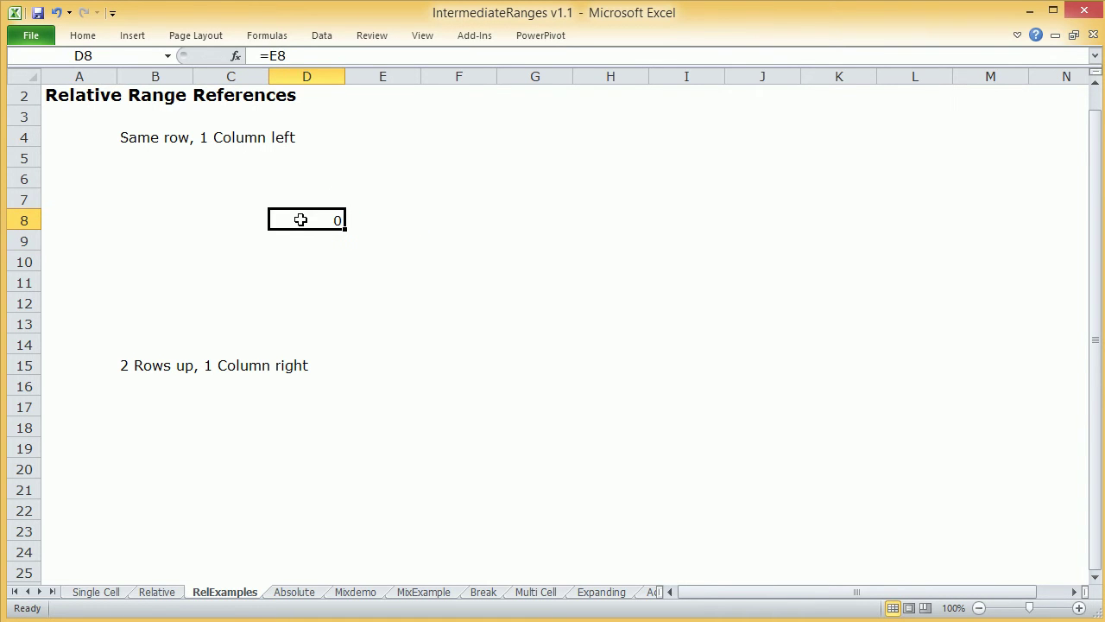
key(ctrl+c)
click(614, 228)
key(ctrl+v)
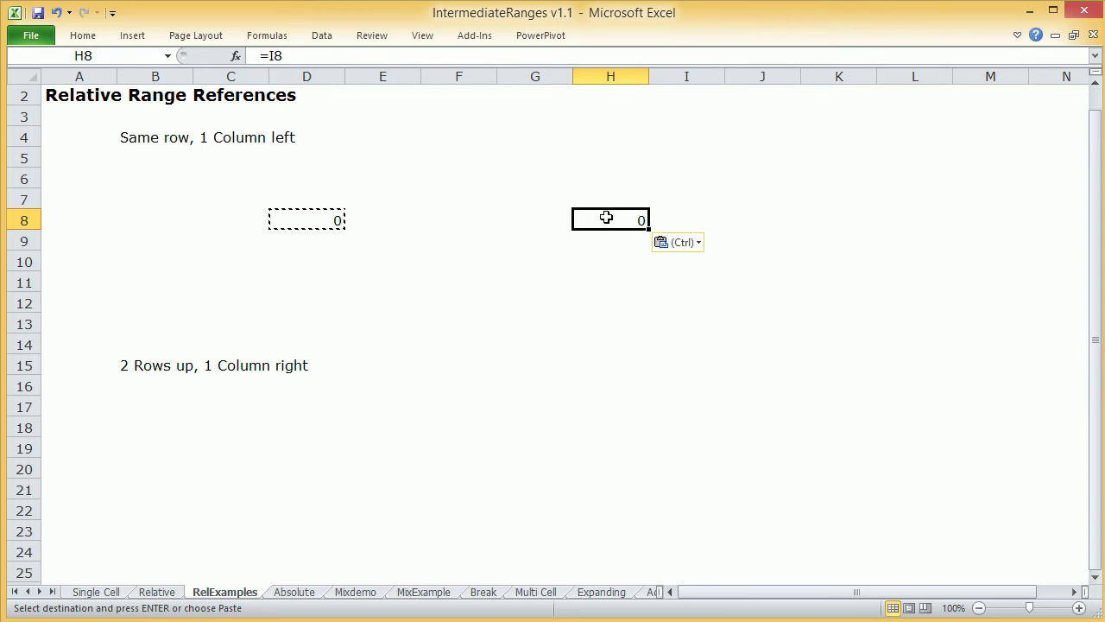
double_click(611, 222)
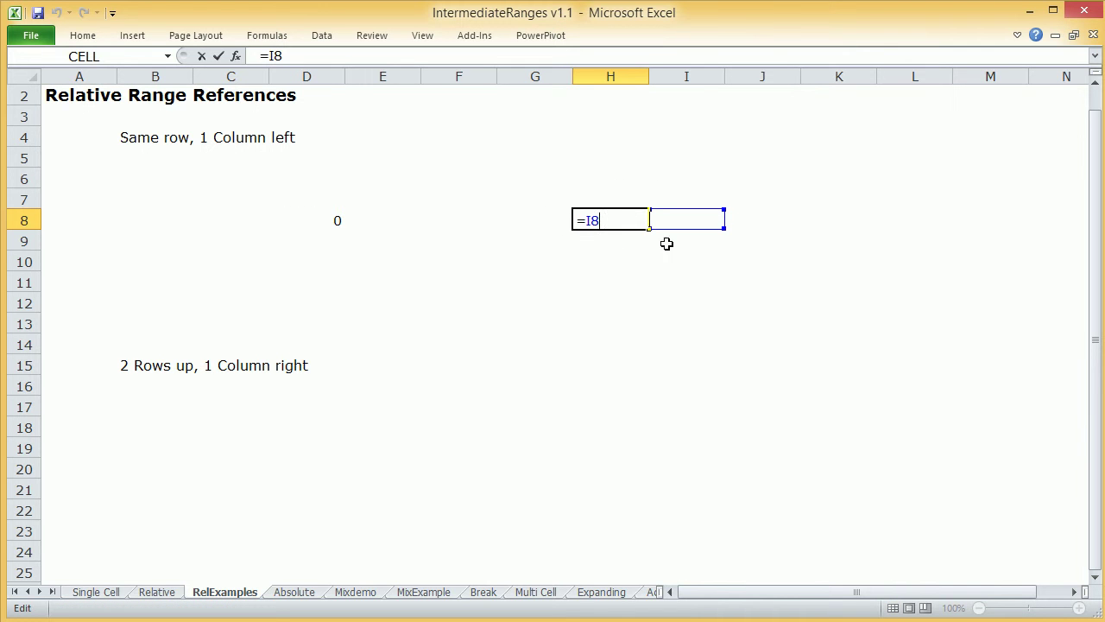
key(Return)
- Copy the formula from D8 into G12 and inspect the cell that the copy references
click(335, 225)
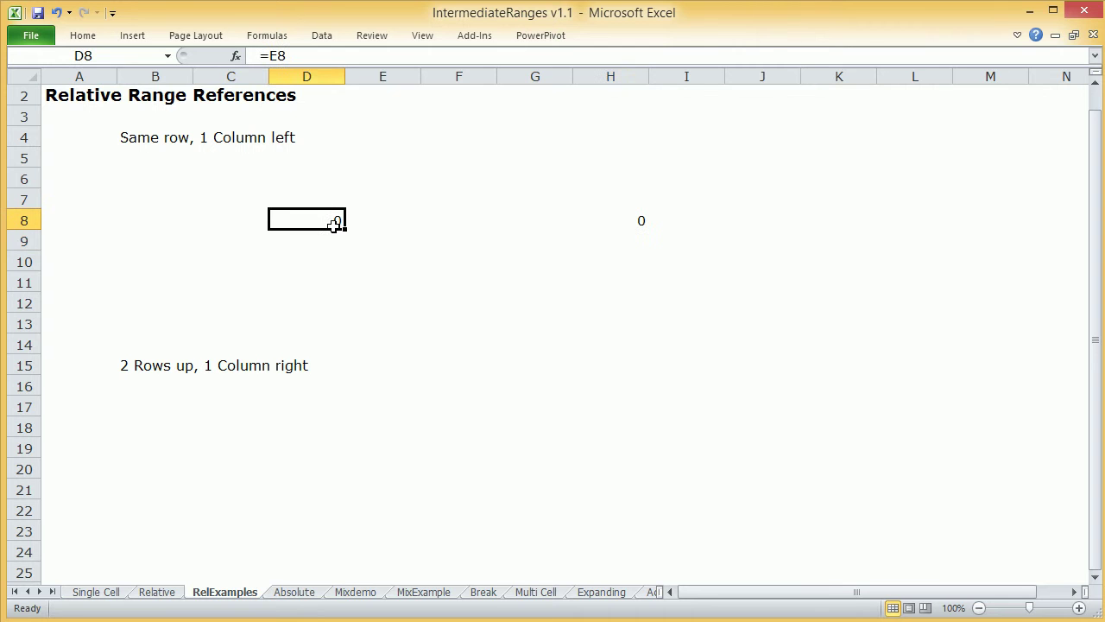
key(ctrl+c)
click(560, 312)
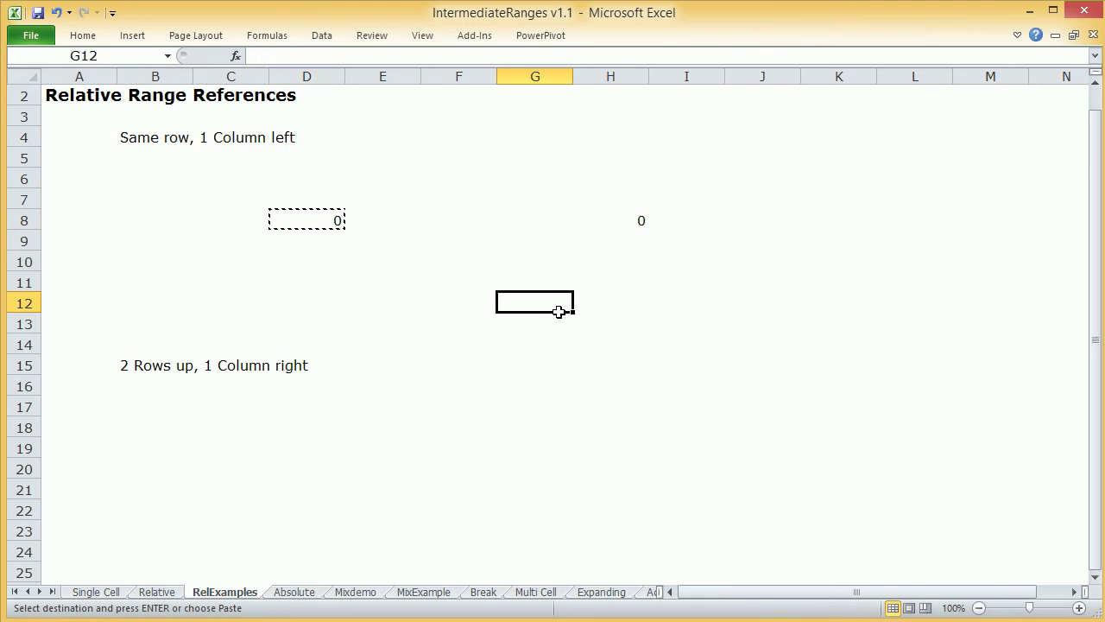
key(ctrl+v)
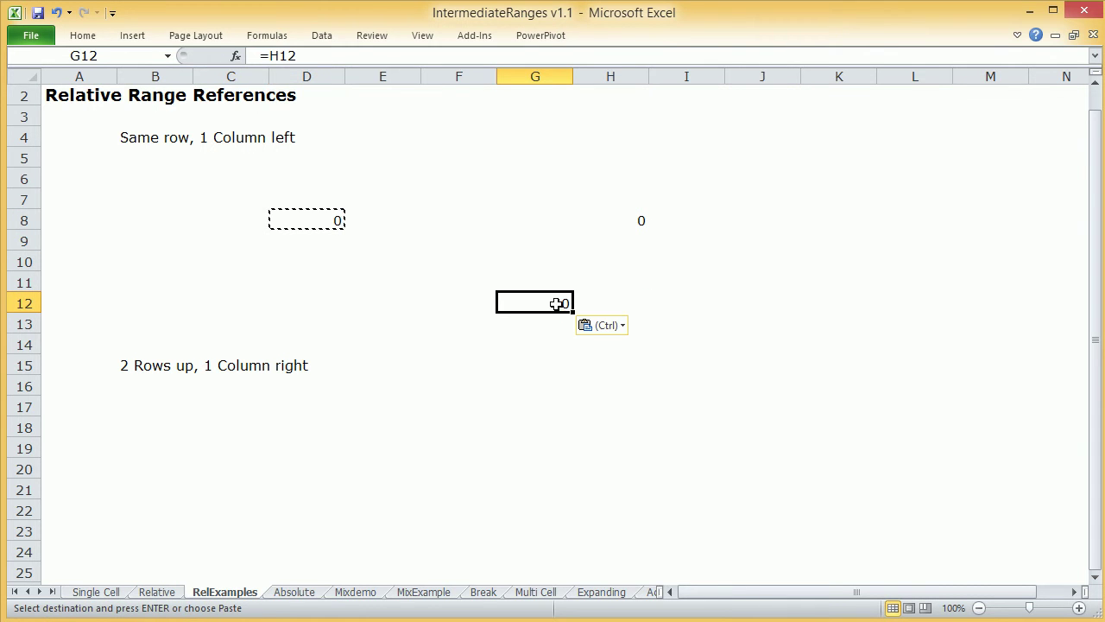
double_click(557, 303)
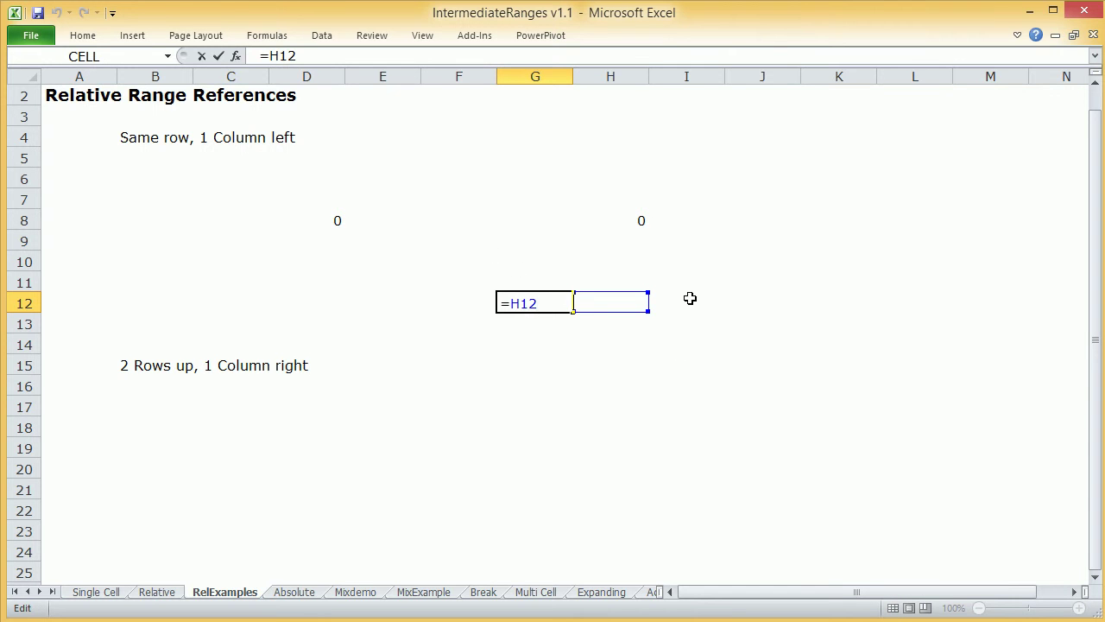
key(Return)
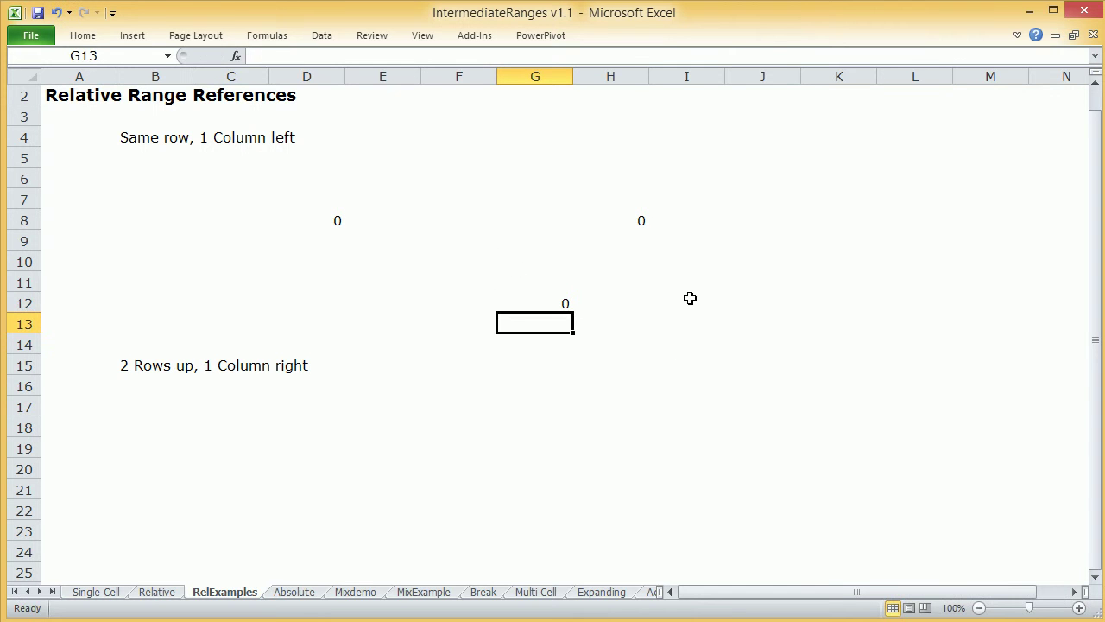
- Enter a formula in D19 that references E17, two rows up and one column right
click(320, 454)
text(=)
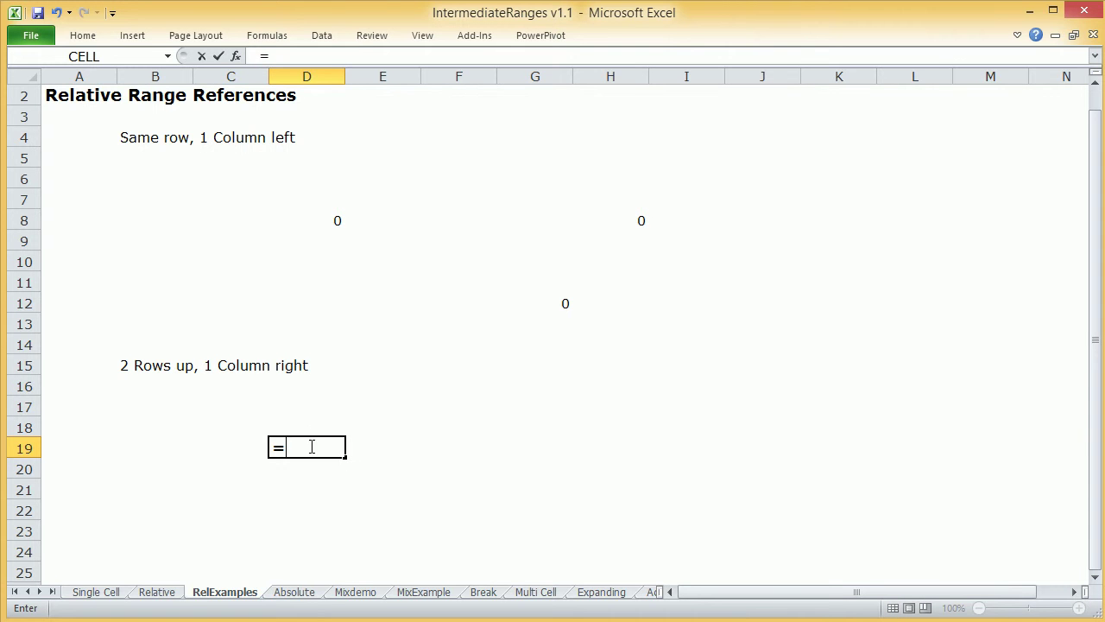
click(298, 428)
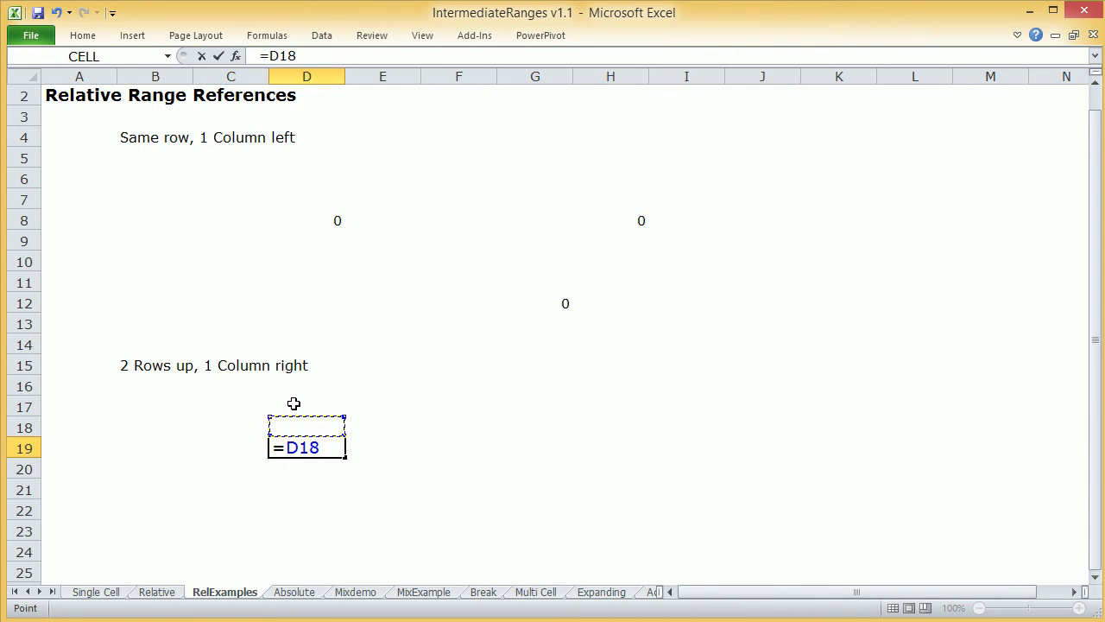
click(298, 402)
click(384, 403)
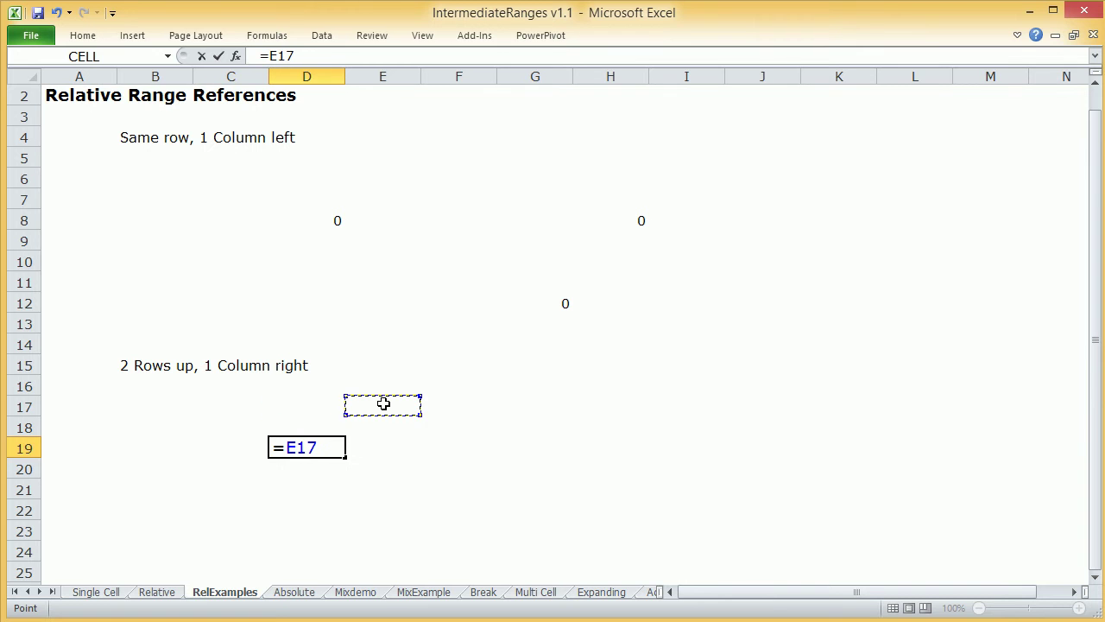
click(319, 404)
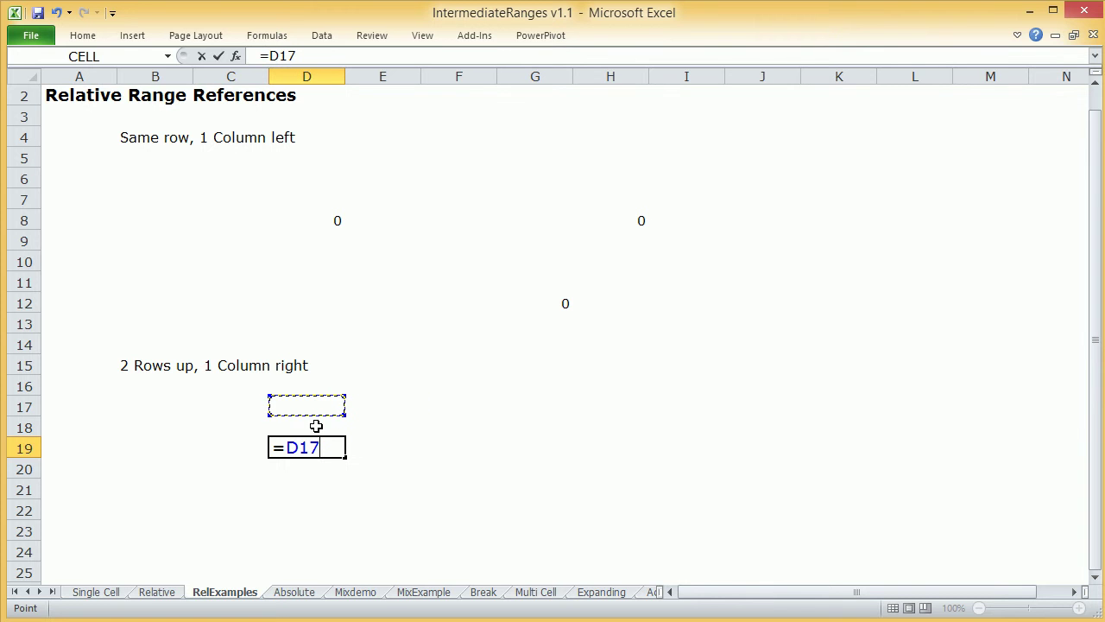
click(369, 406)
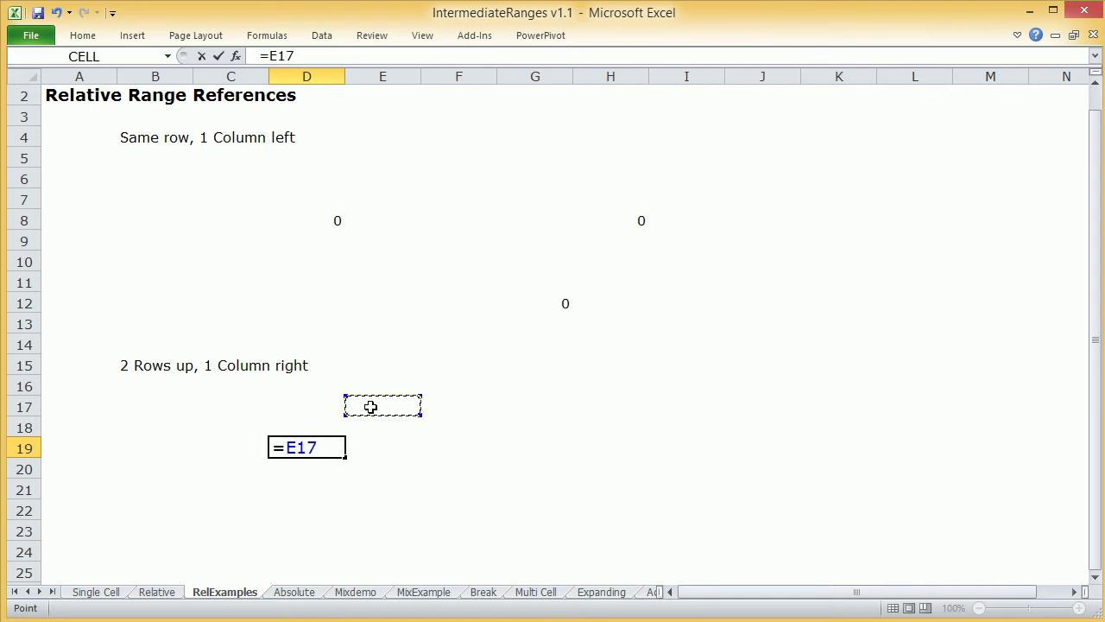
key(Return)
- Copy the formula from D19 into H21 and check which cell the copy references
click(313, 447)
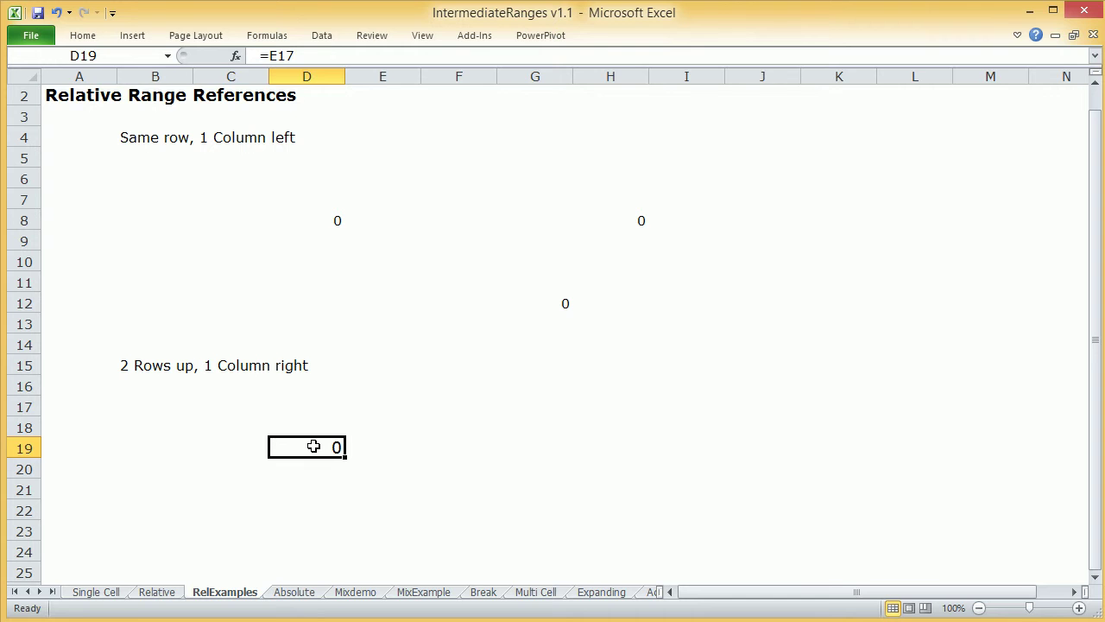
key(ctrl+c)
click(619, 481)
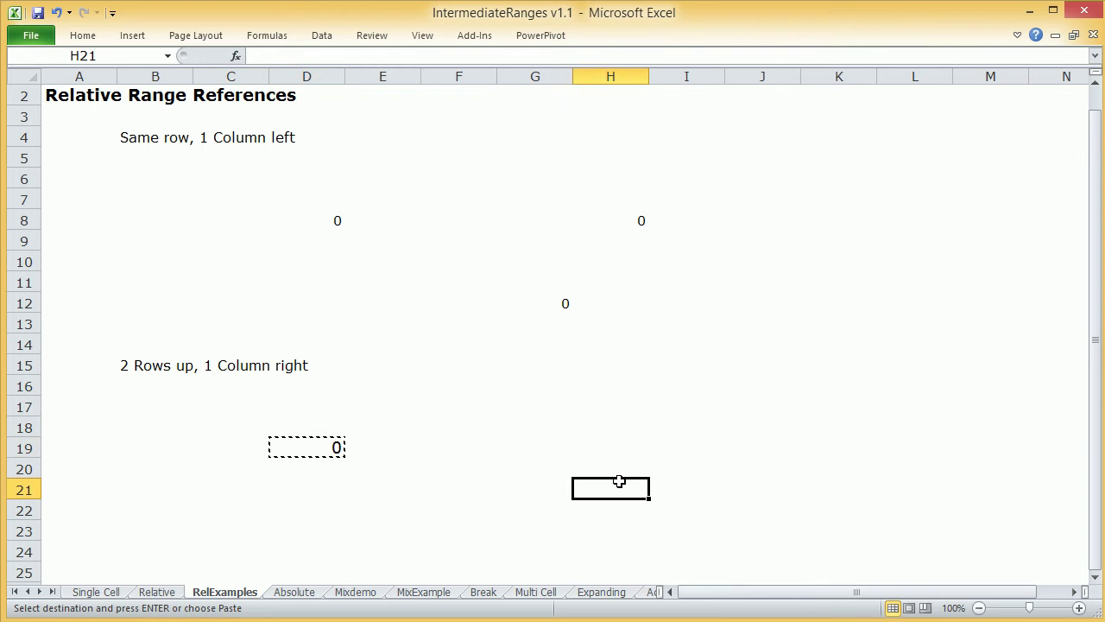
key(ctrl+v)
double_click(614, 489)
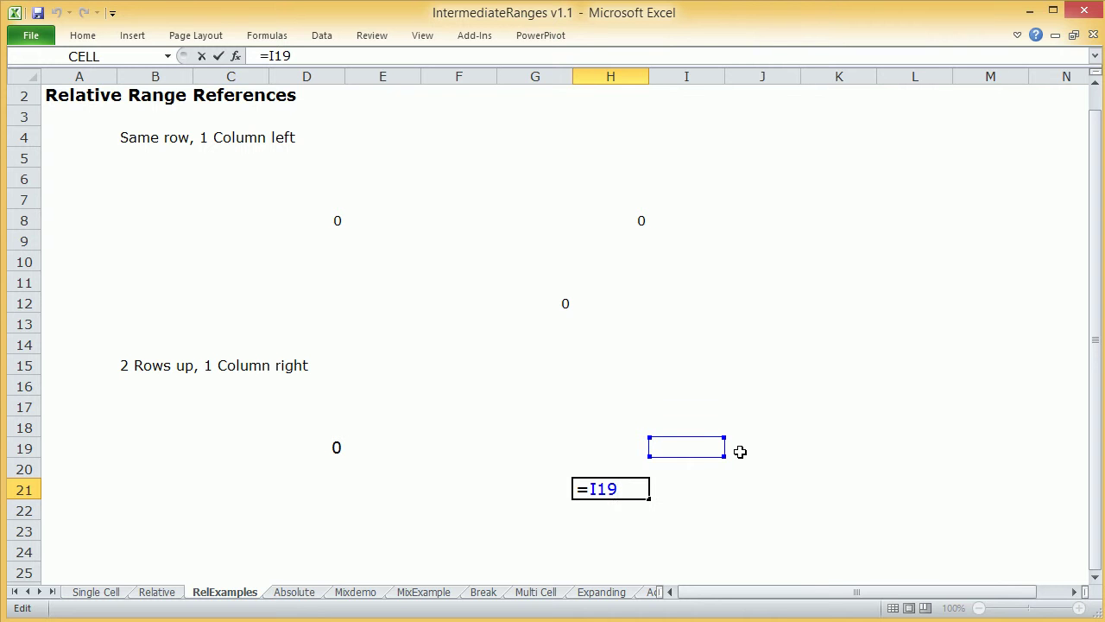
key(Return)
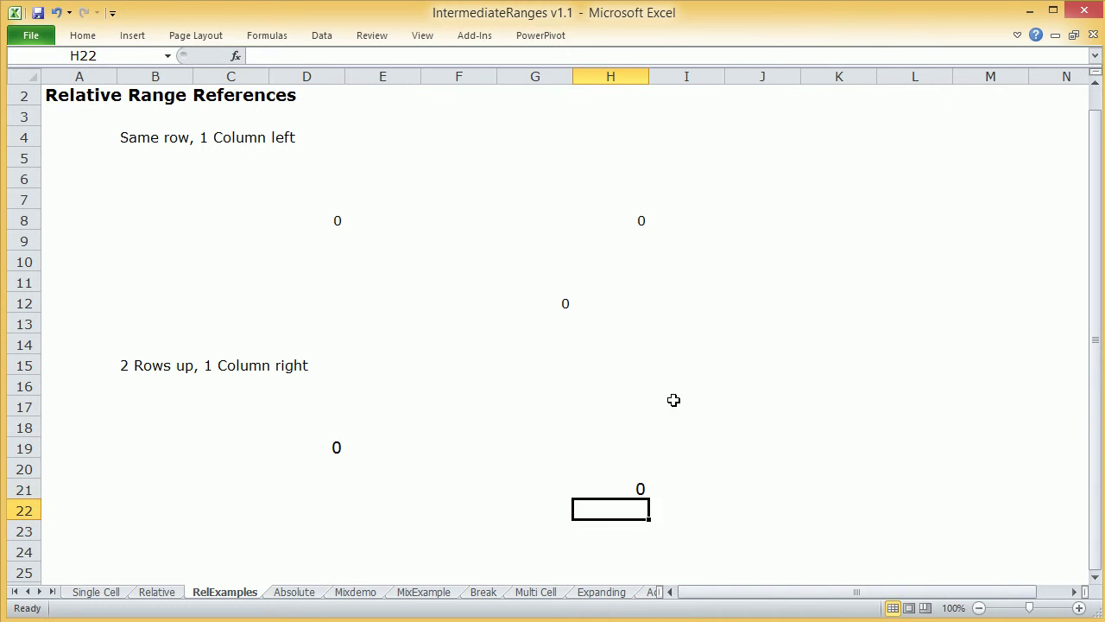
- Copy the formula from H21 into cell J20
click(628, 486)
key(ctrl+c)
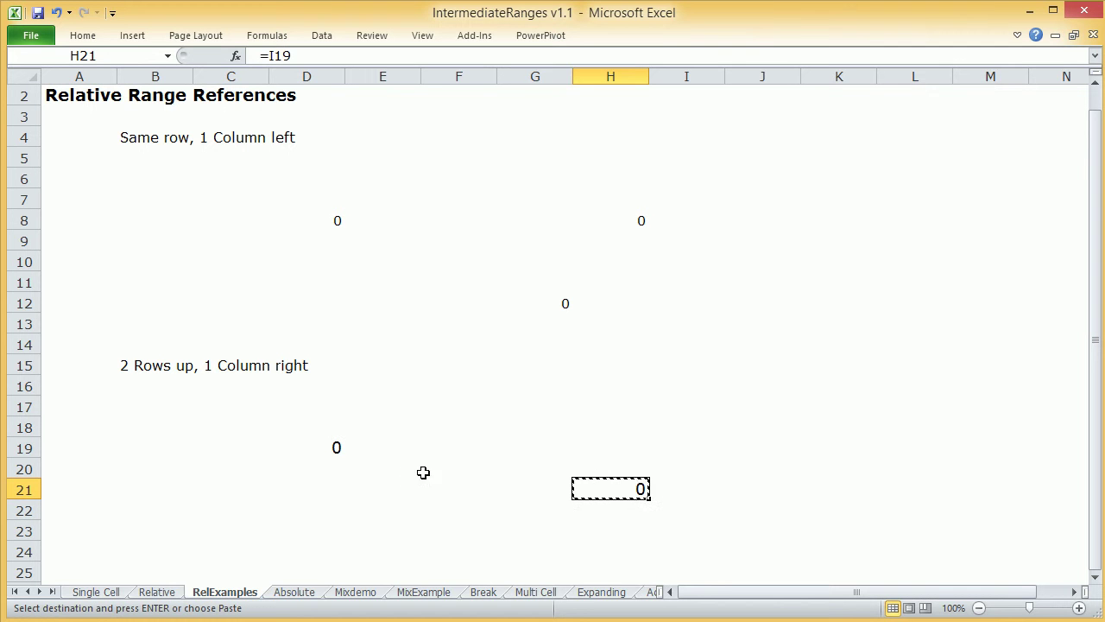
click(799, 464)
key(ctrl+v)
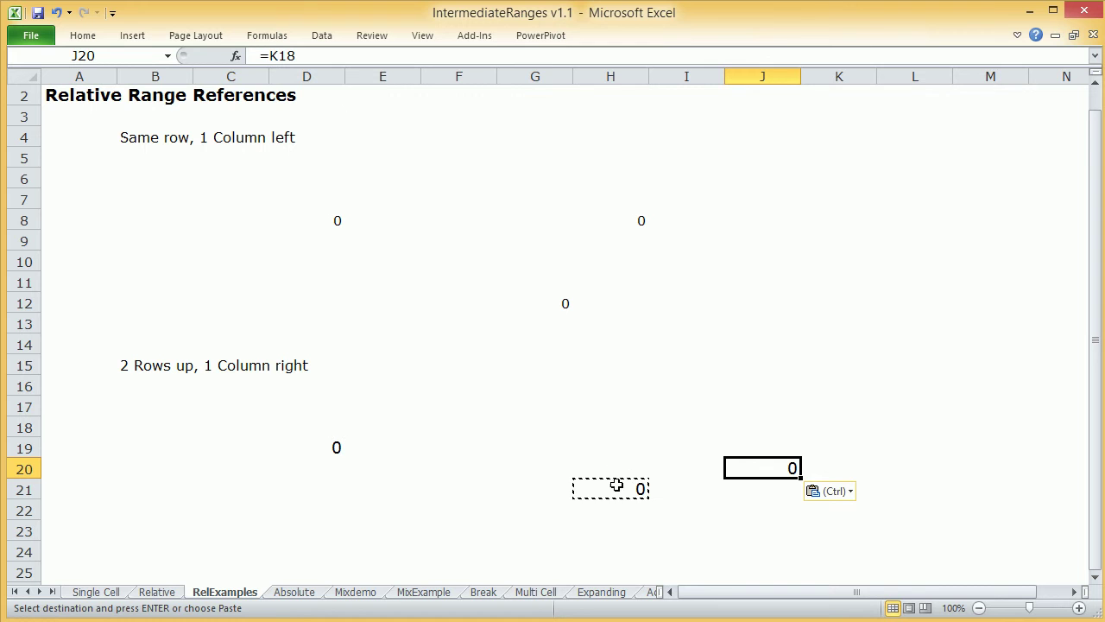
- Examine which cell the copied formula in J20 references, and go to the Absolute sheet
double_click(753, 468)
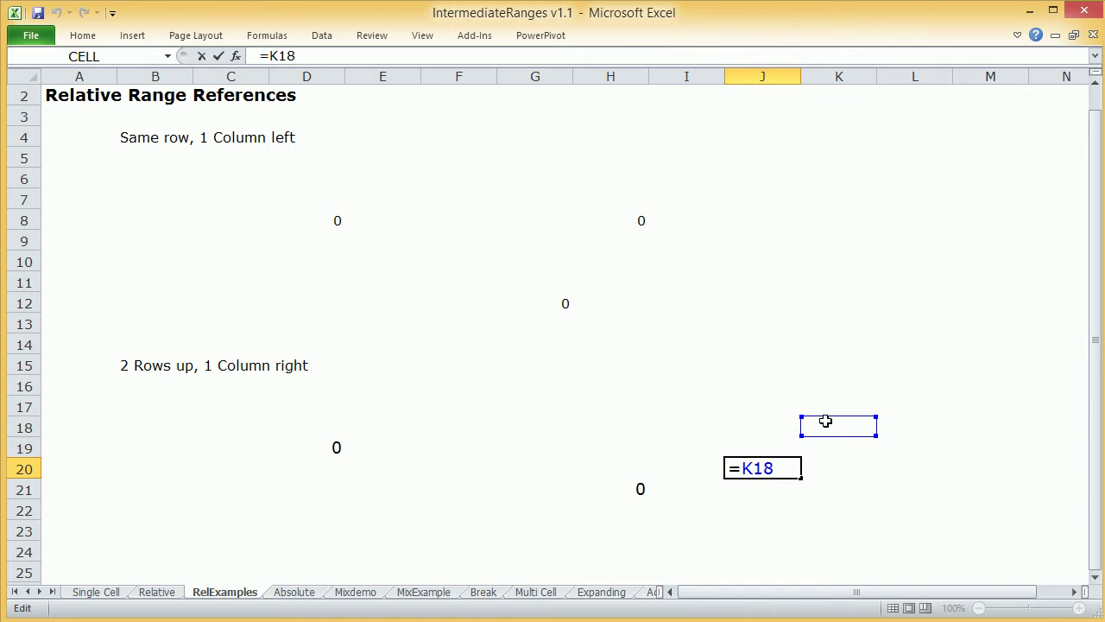
key(Return)
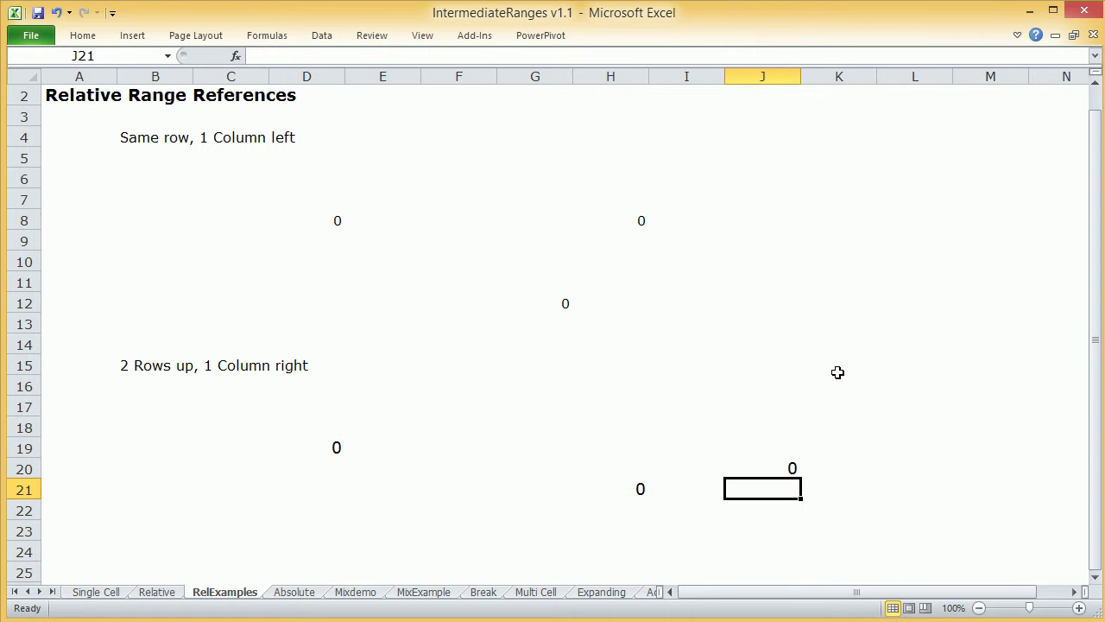
click(293, 592)
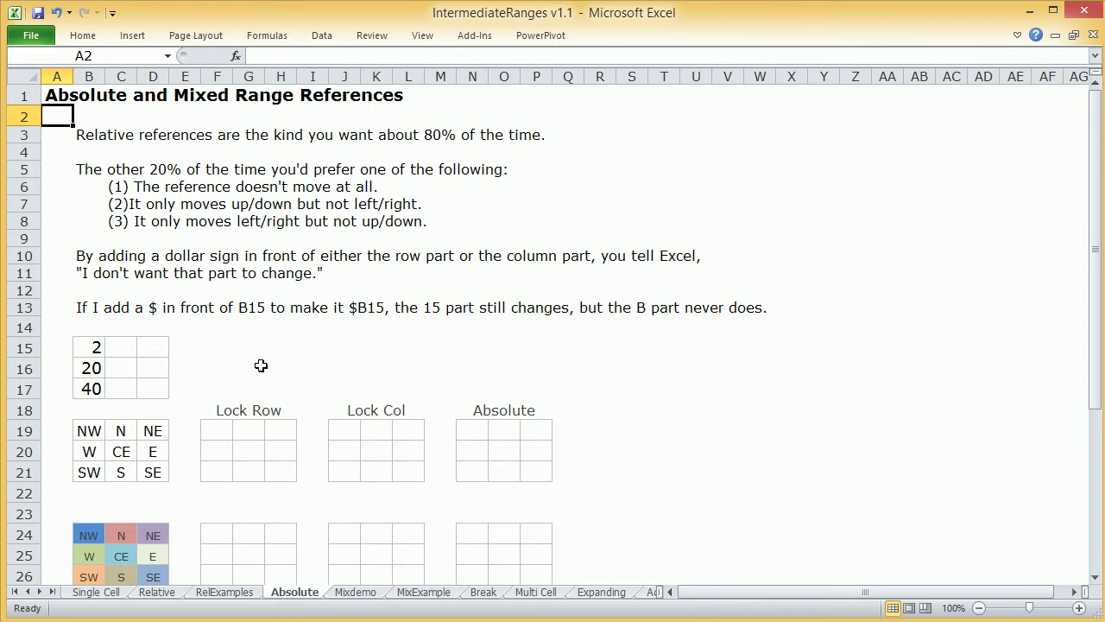
click(687, 348)
text(=)
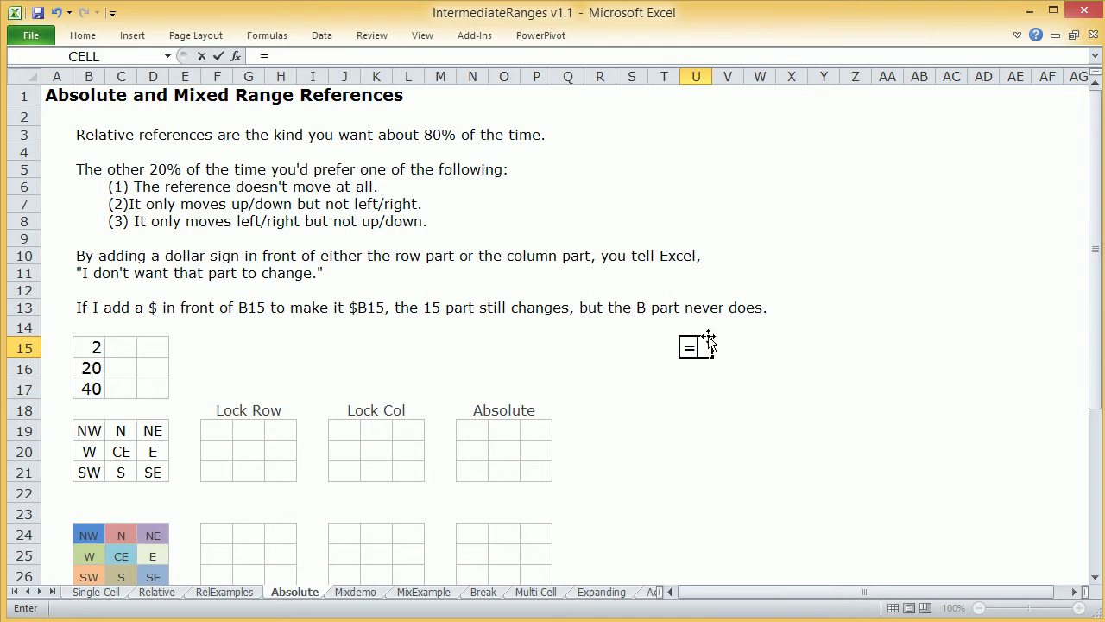
click(847, 188)
key(BackSpace)
key(BackSpace)
key(BackSpace)
click(413, 345)
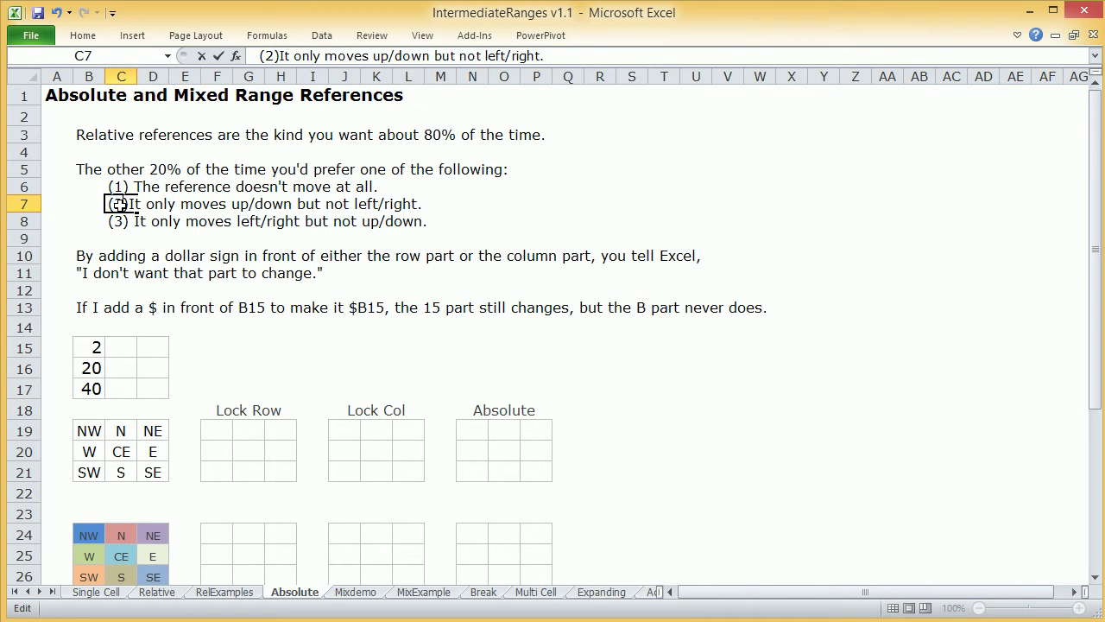
- Insert the missing space after "(2)" in the text of cell C7
double_click(123, 203)
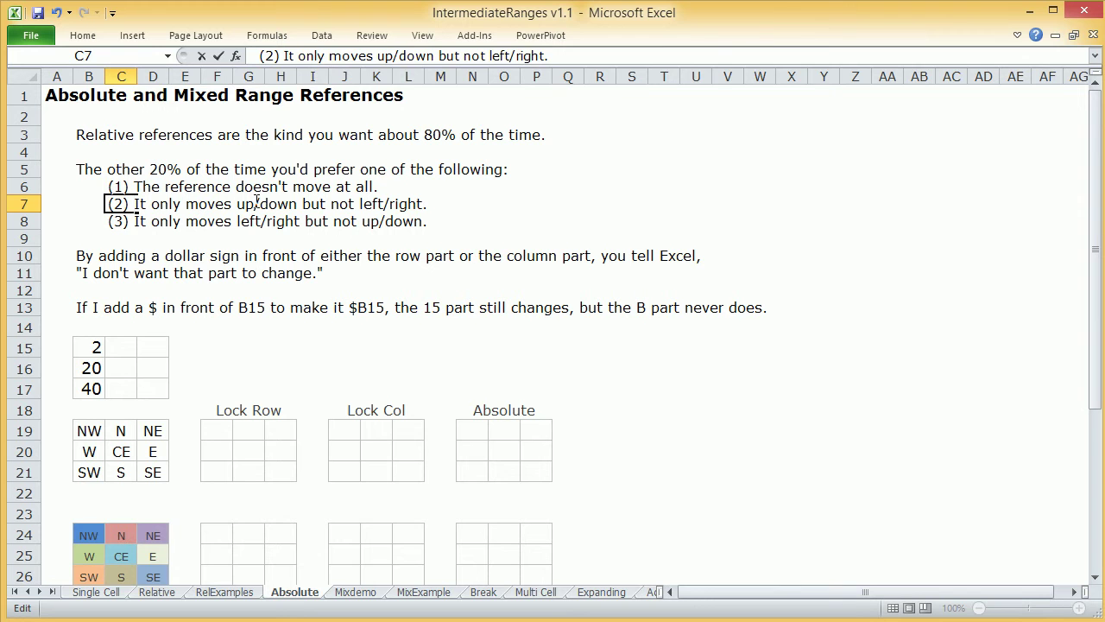
key(Return)
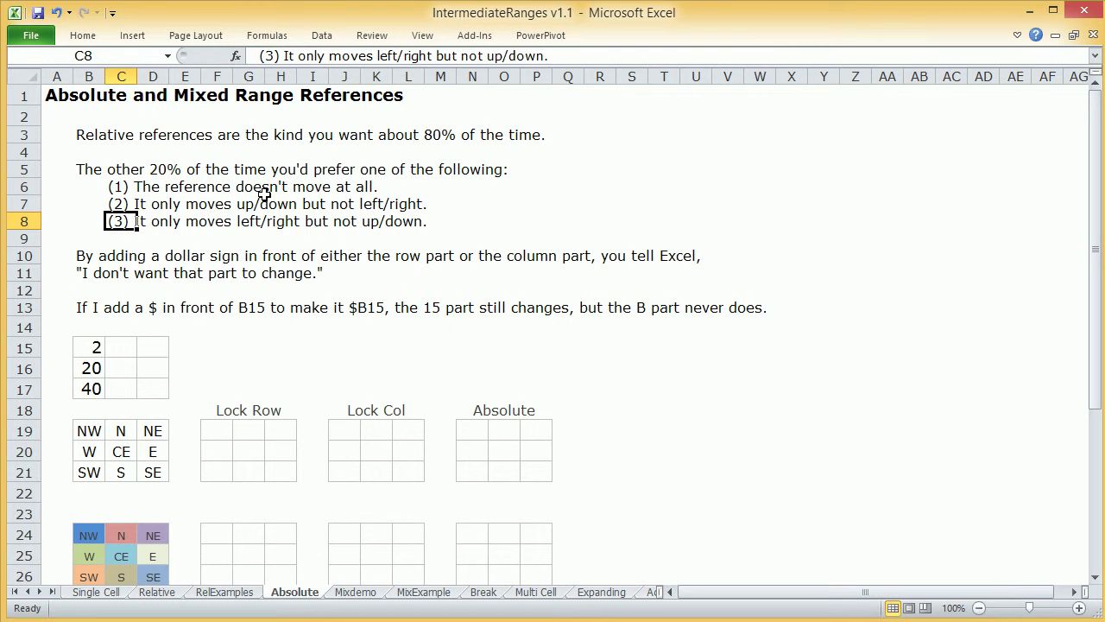
click(83, 202)
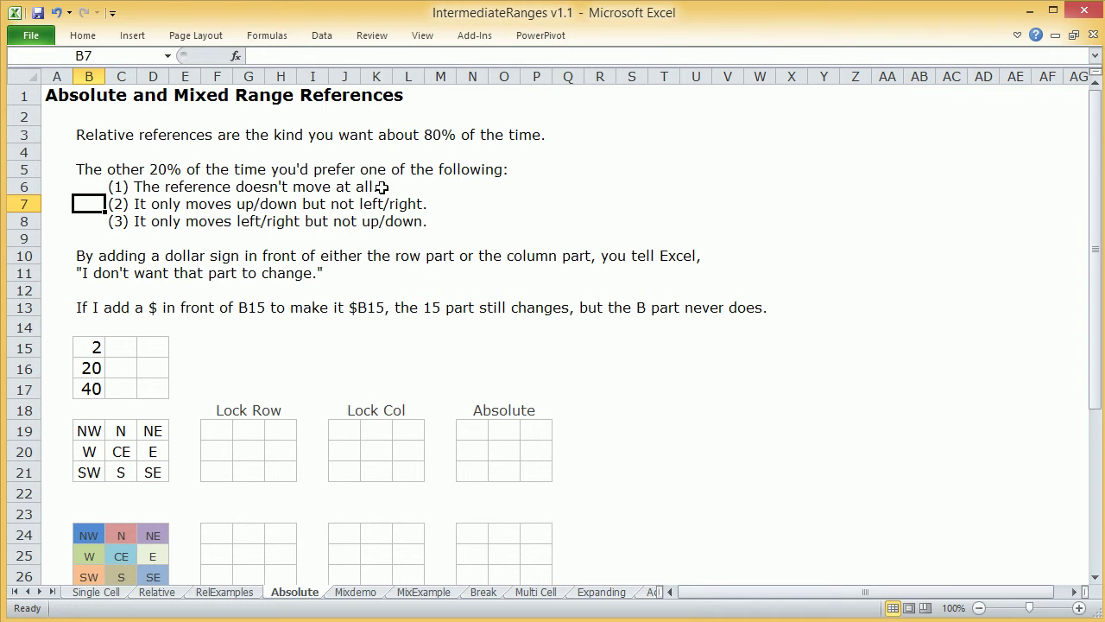
- Read the notes in rows 5 to 13 on locking the row or column part of a reference with a dollar sign
click(652, 216)
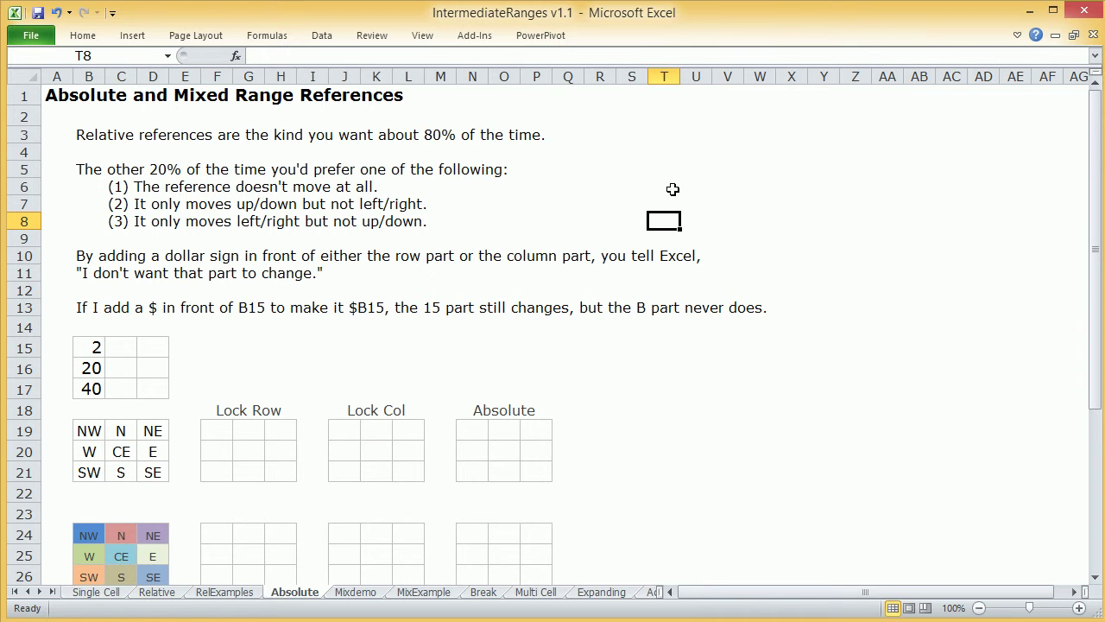
click(627, 167)
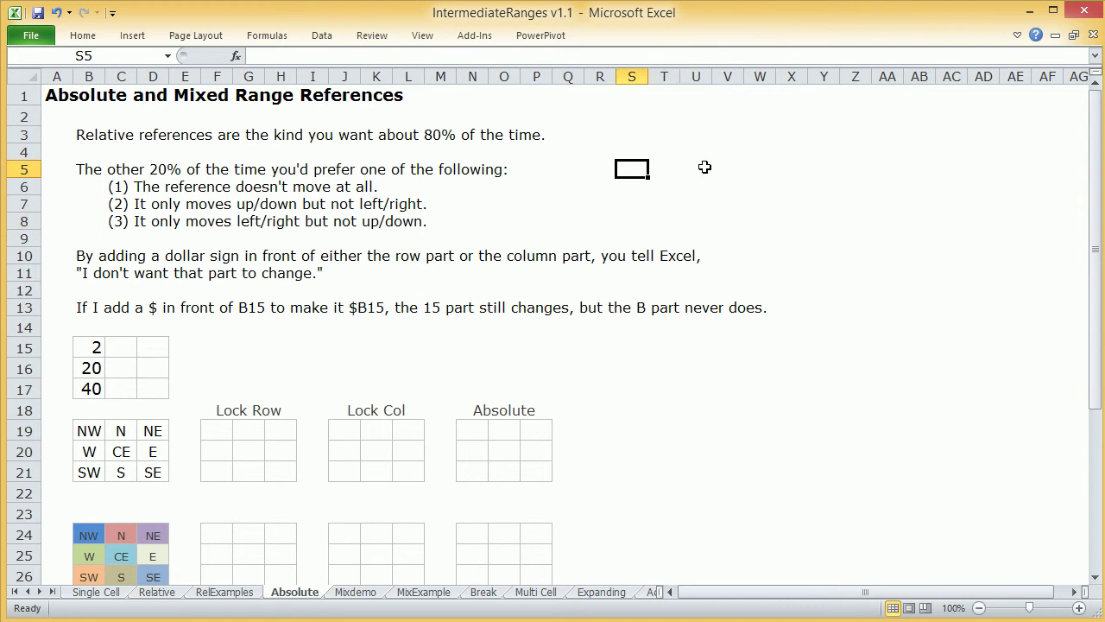
click(817, 304)
click(656, 175)
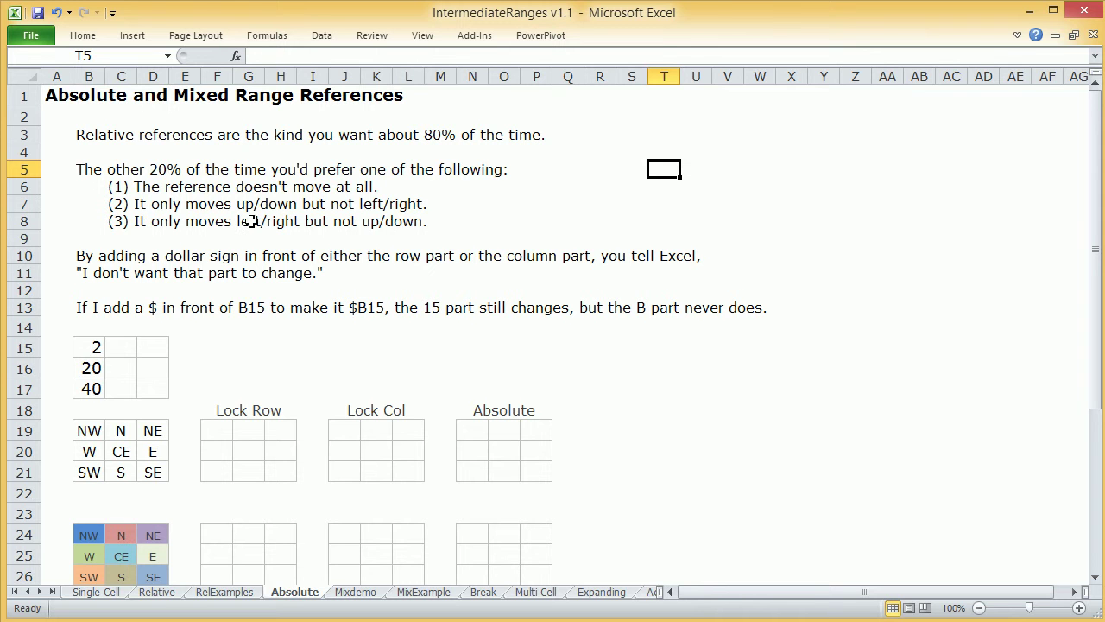
click(121, 238)
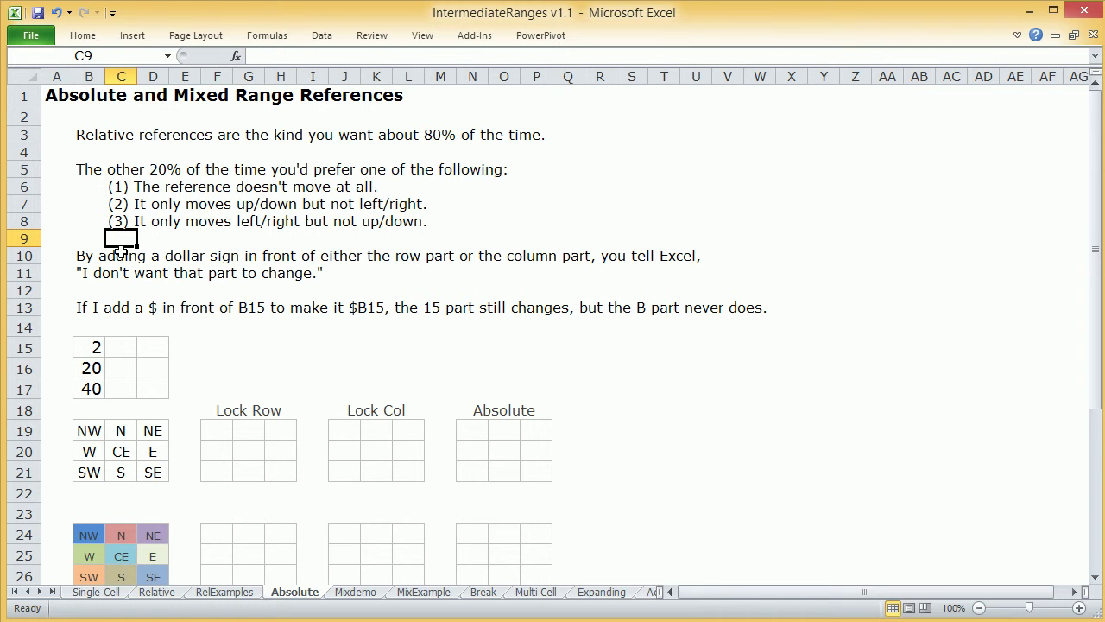
click(93, 310)
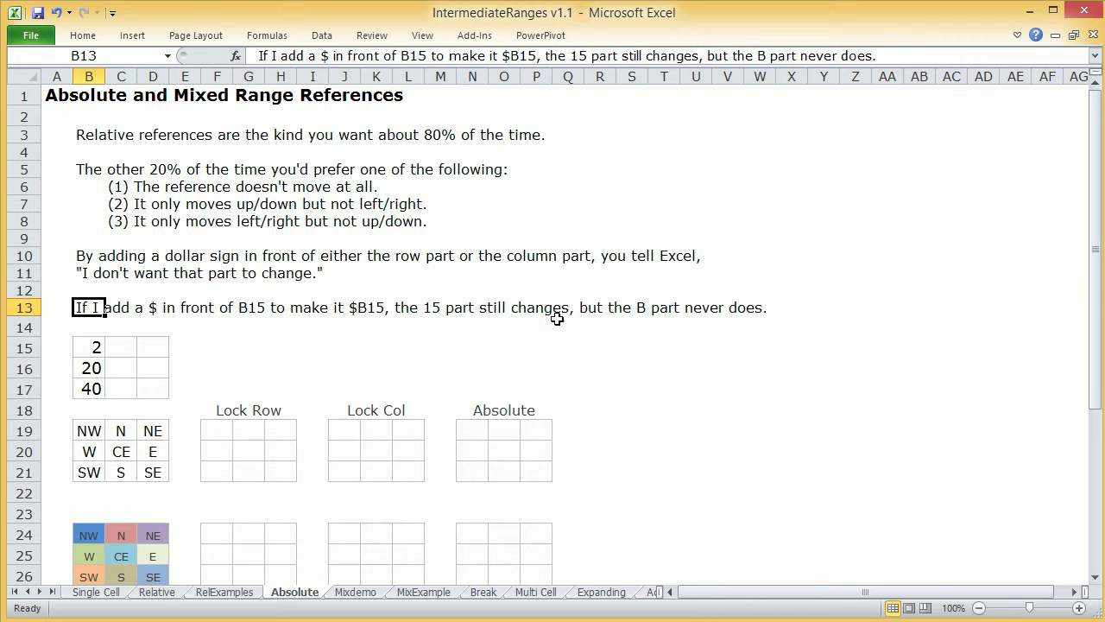
click(308, 341)
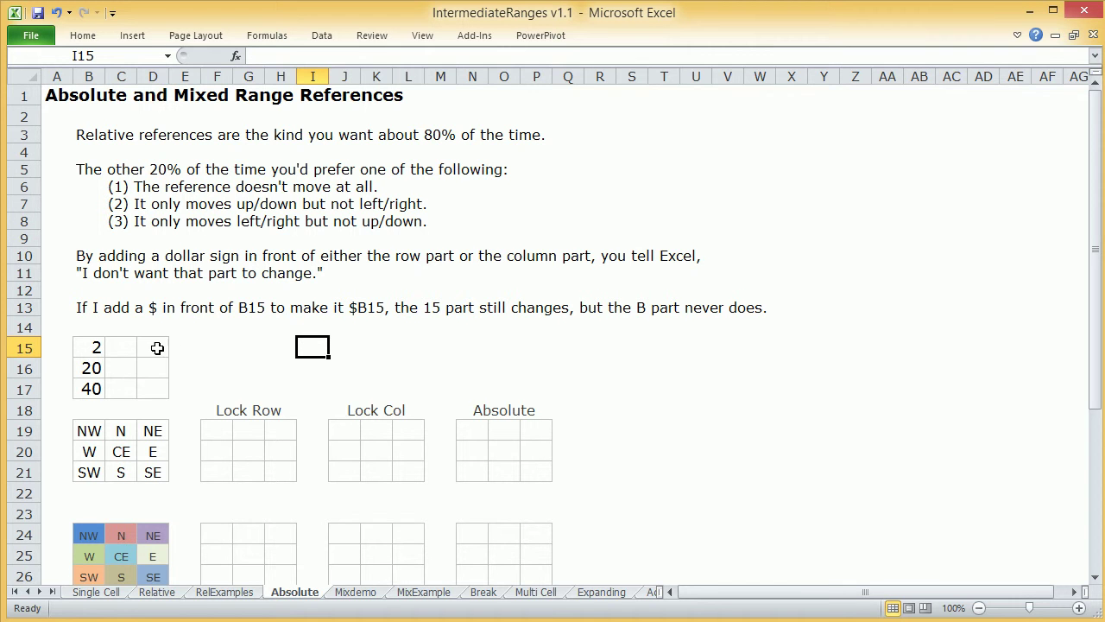
- Enter the formula =$B15 in cell C15, locking only the column part of the reference
click(129, 350)
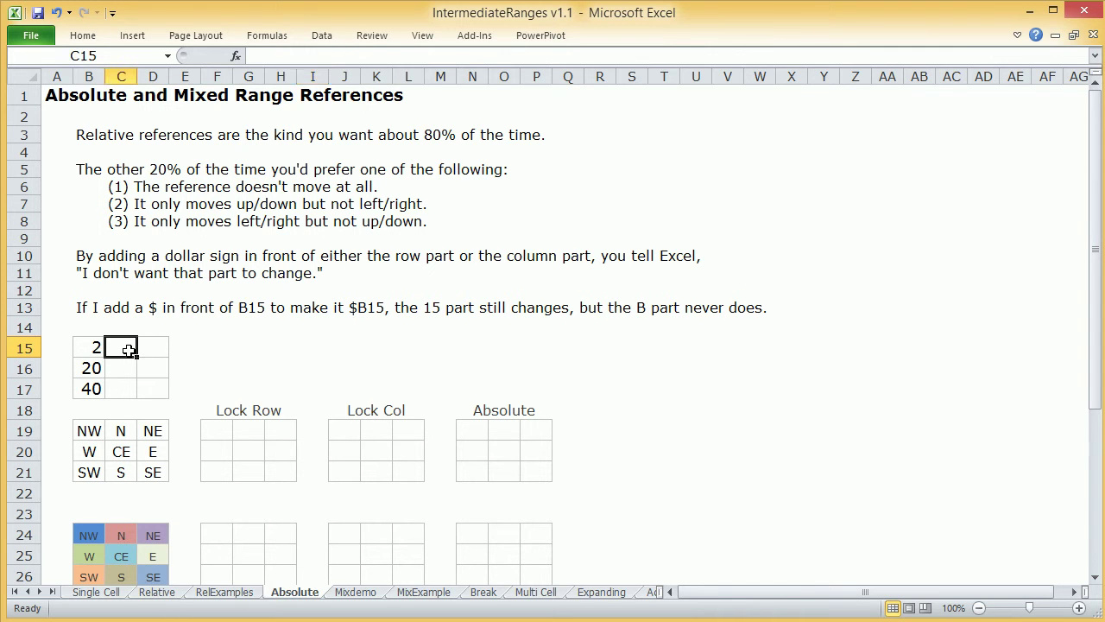
text(=)
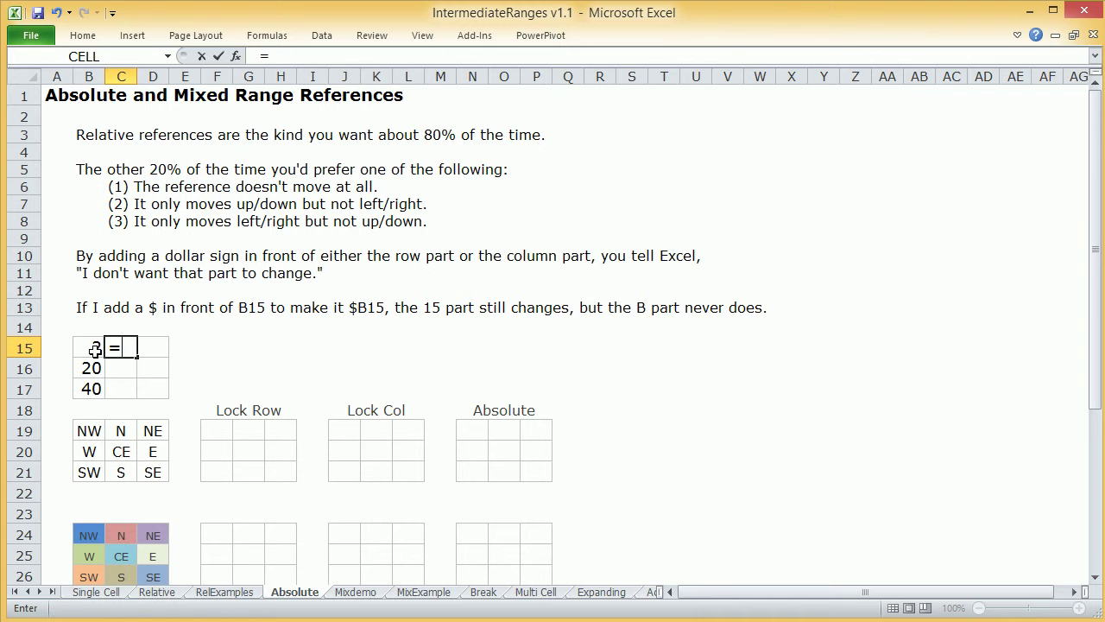
click(97, 348)
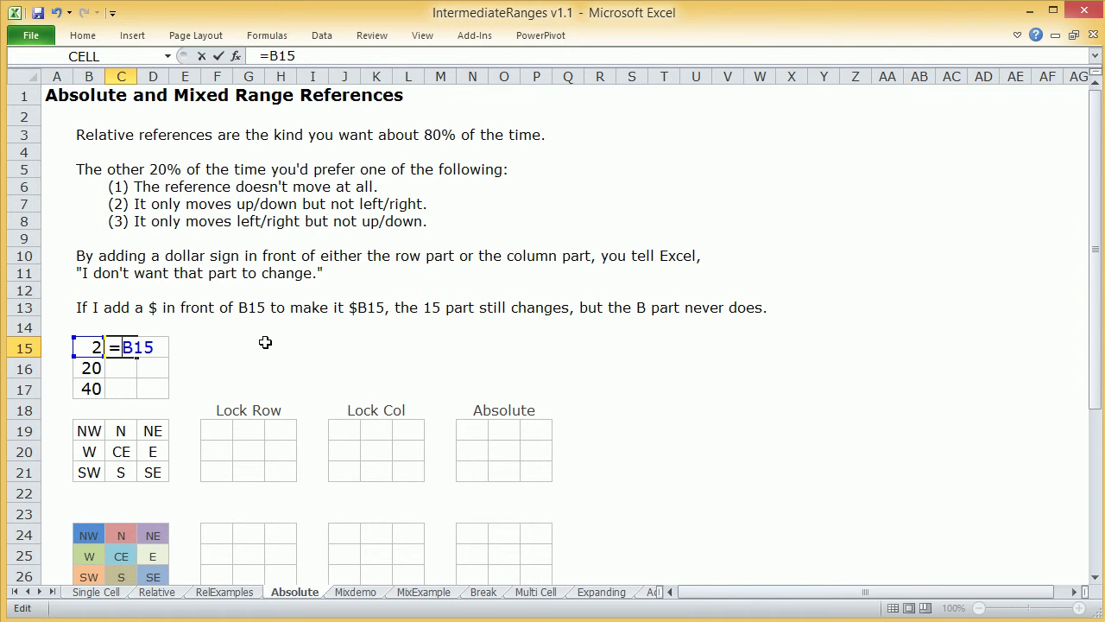
text($)
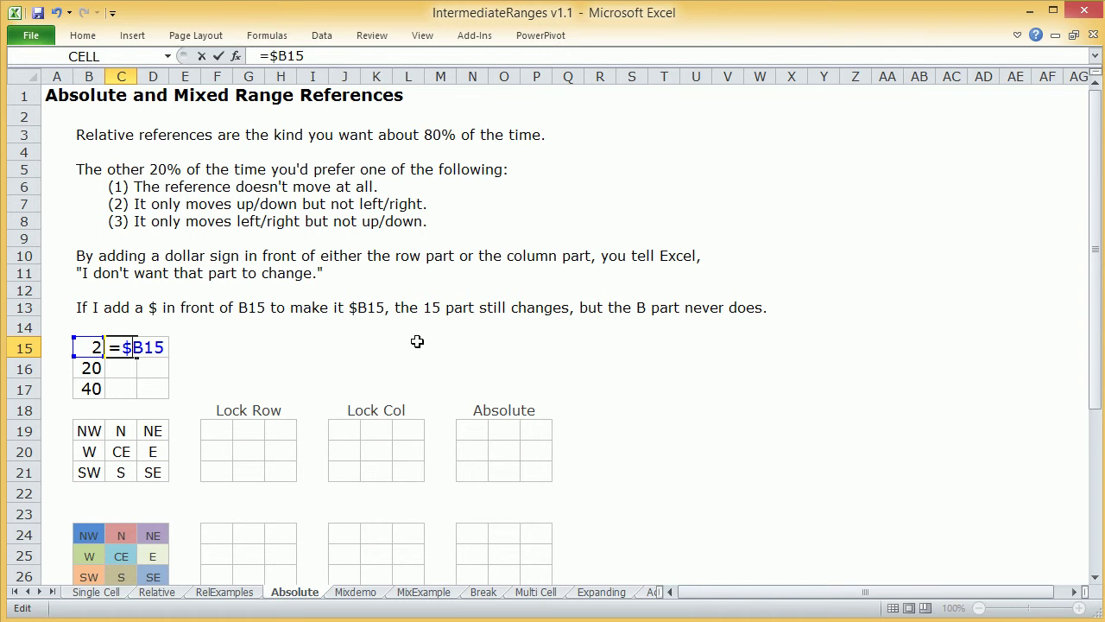
key(Return)
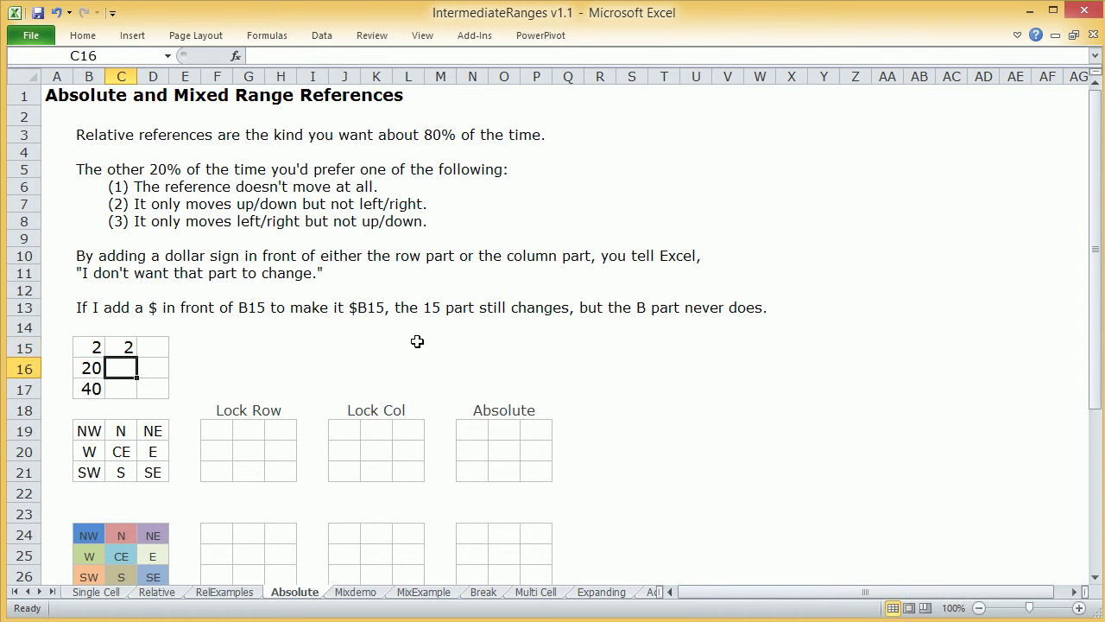
- Copy the formula from C15 across the range C15:D17
click(117, 345)
key(ctrl+c)
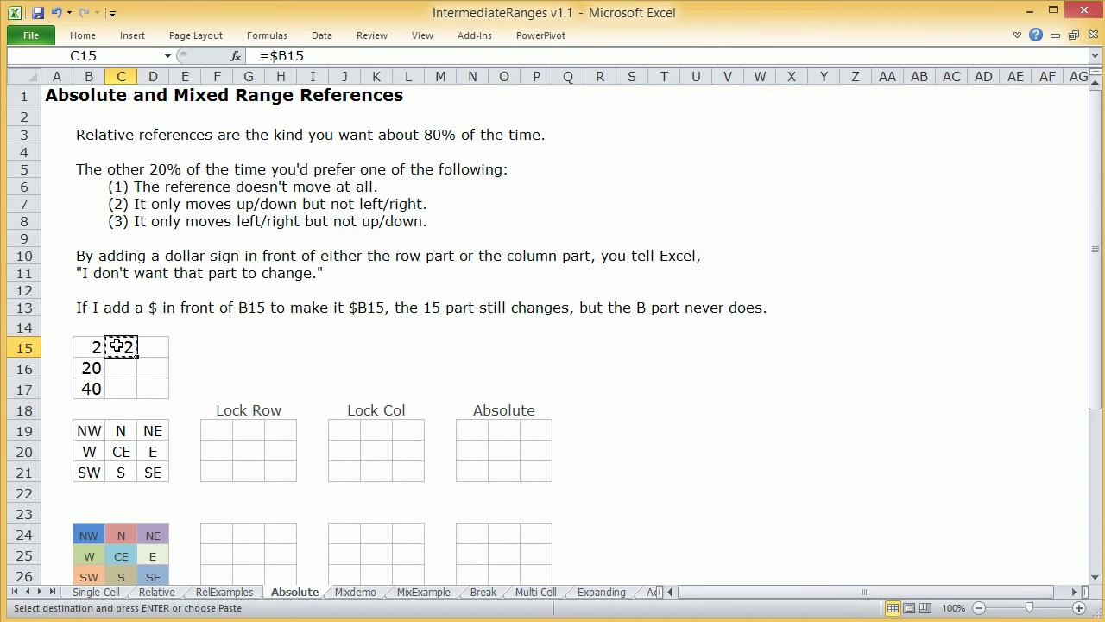
drag(117, 346, 146, 389)
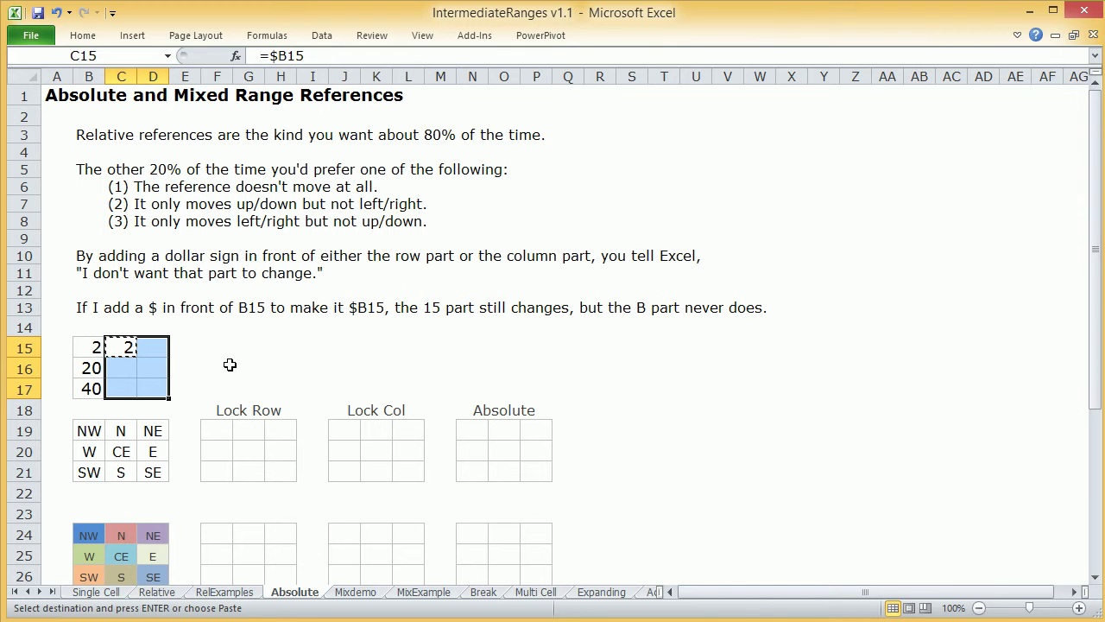
key(ctrl+v)
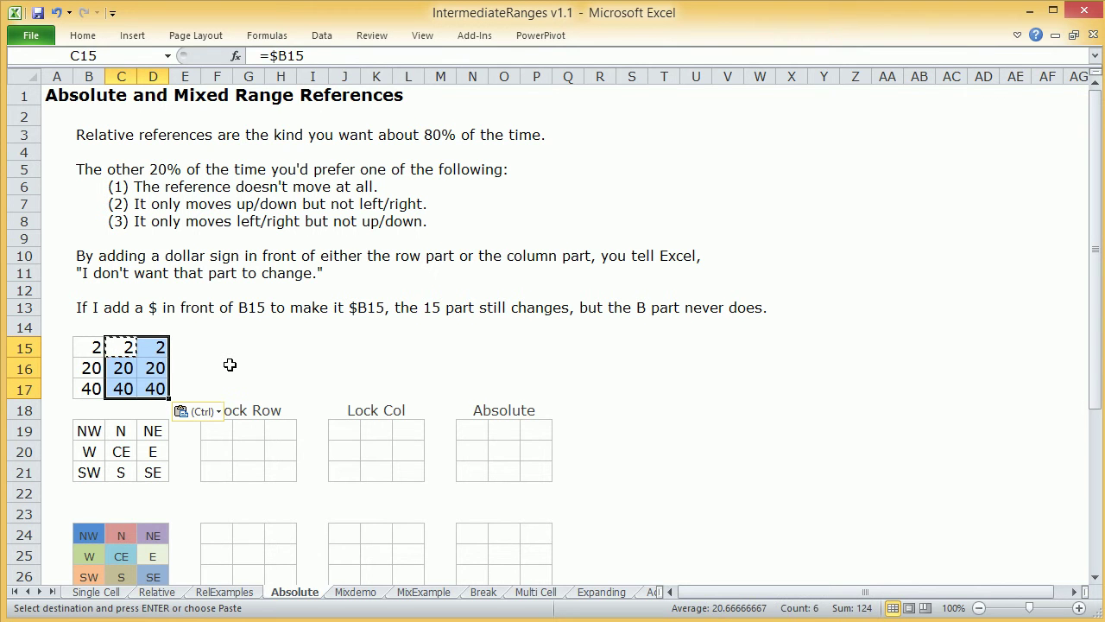
click(228, 365)
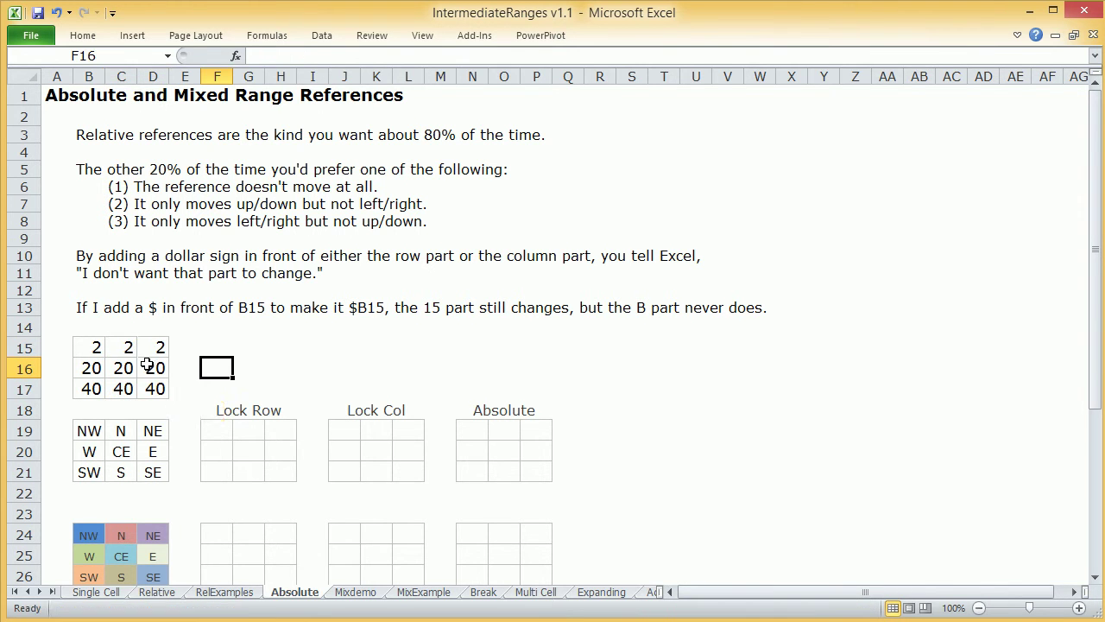
- Examine which cells the copied formulas in D15 and C16 reference, leaving both formulas as they are
double_click(155, 347)
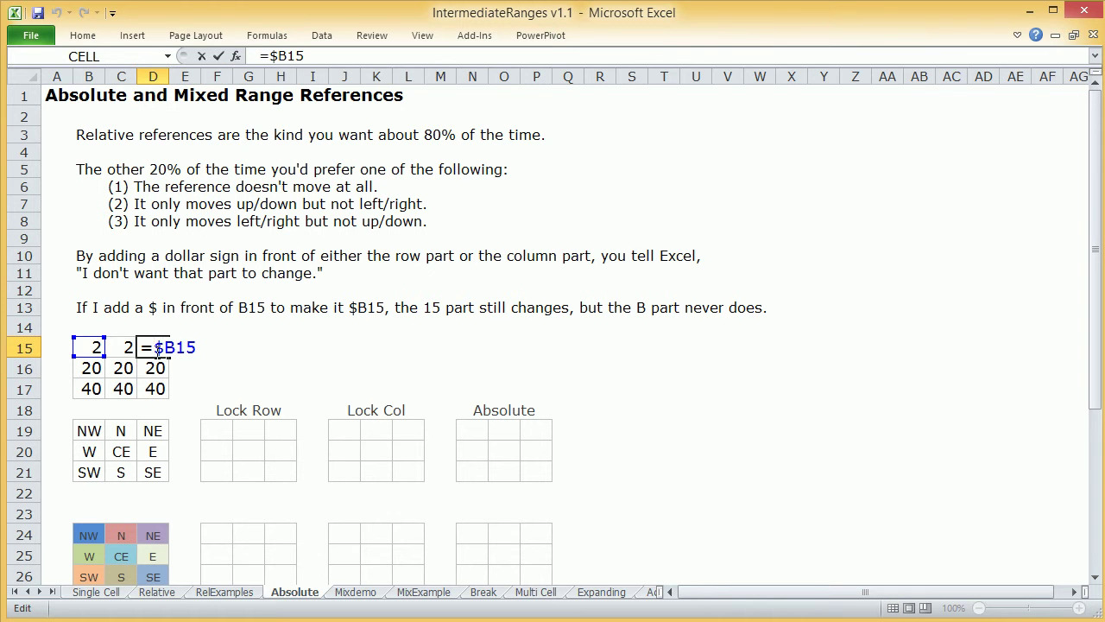
key(Escape)
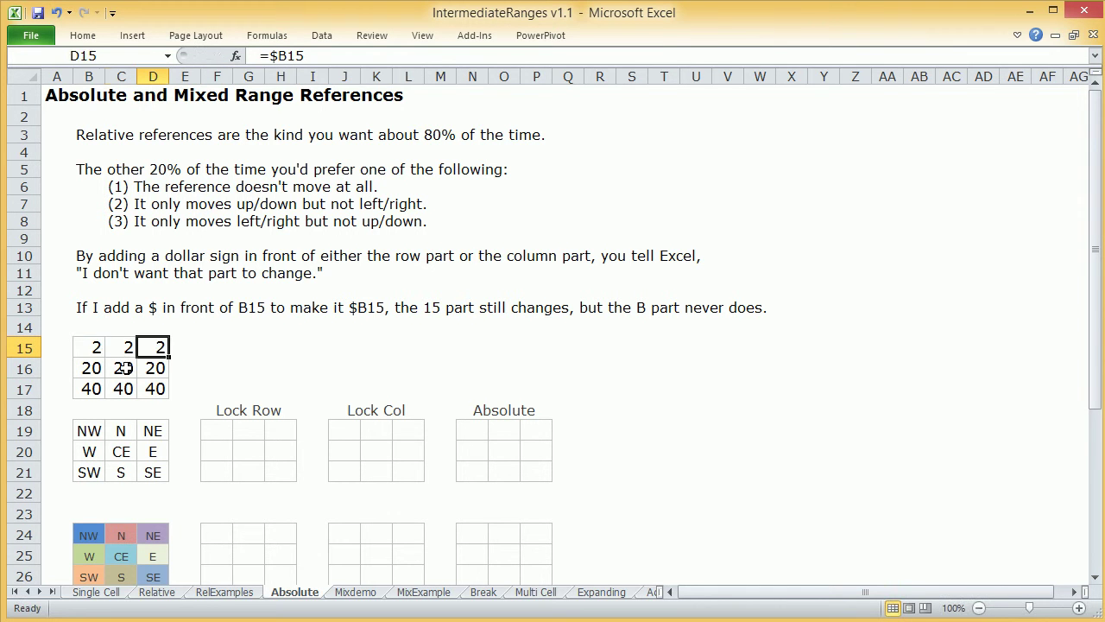
double_click(125, 368)
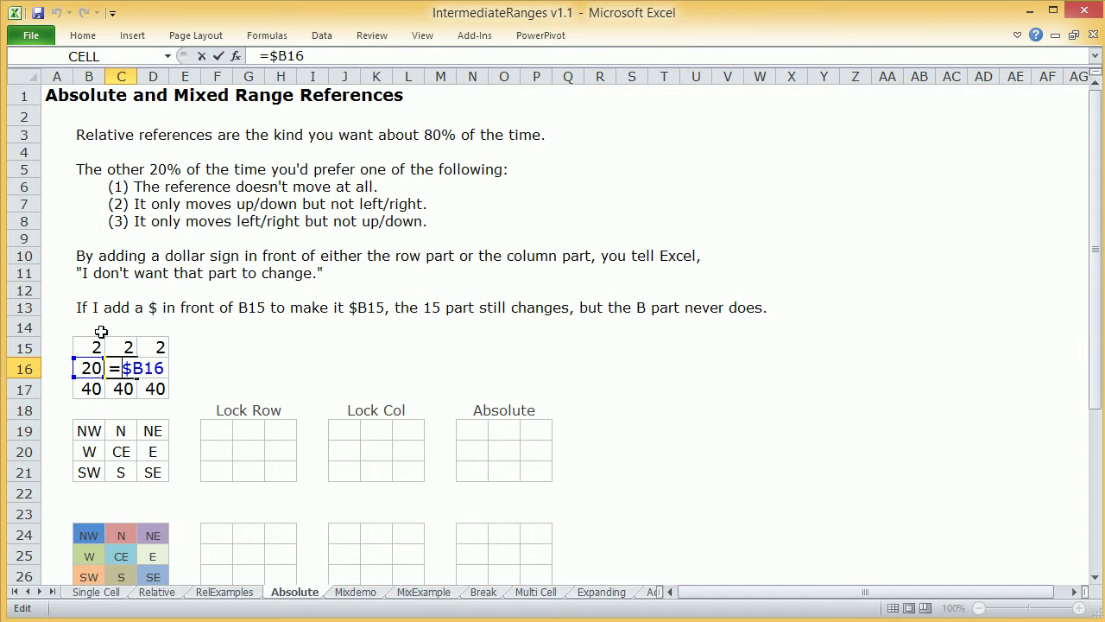
key(Return)
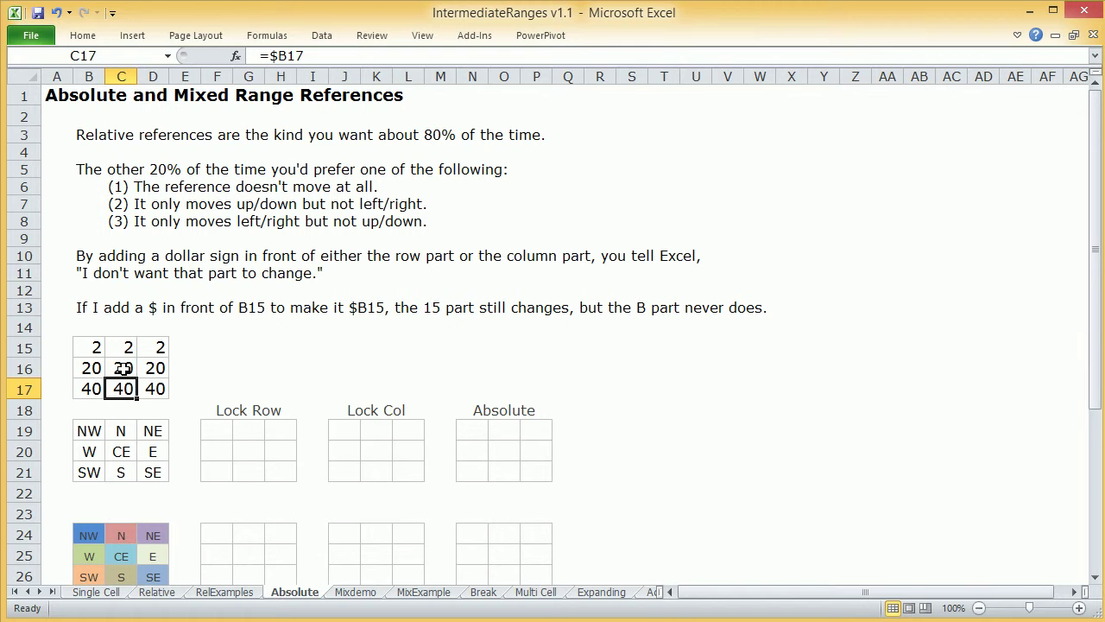
double_click(124, 367)
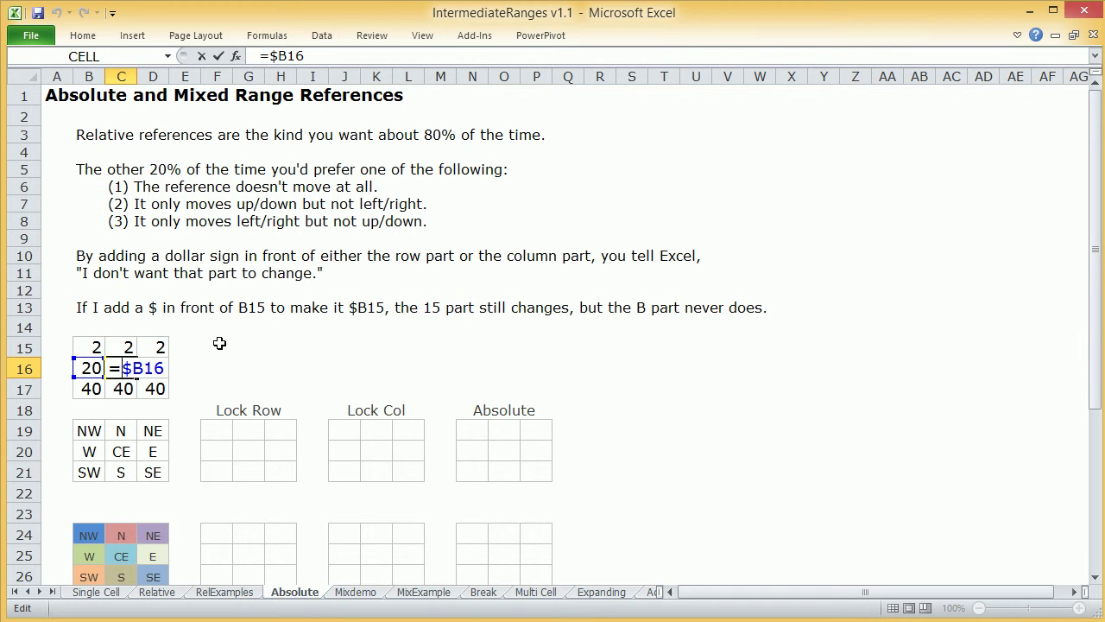
key(Return)
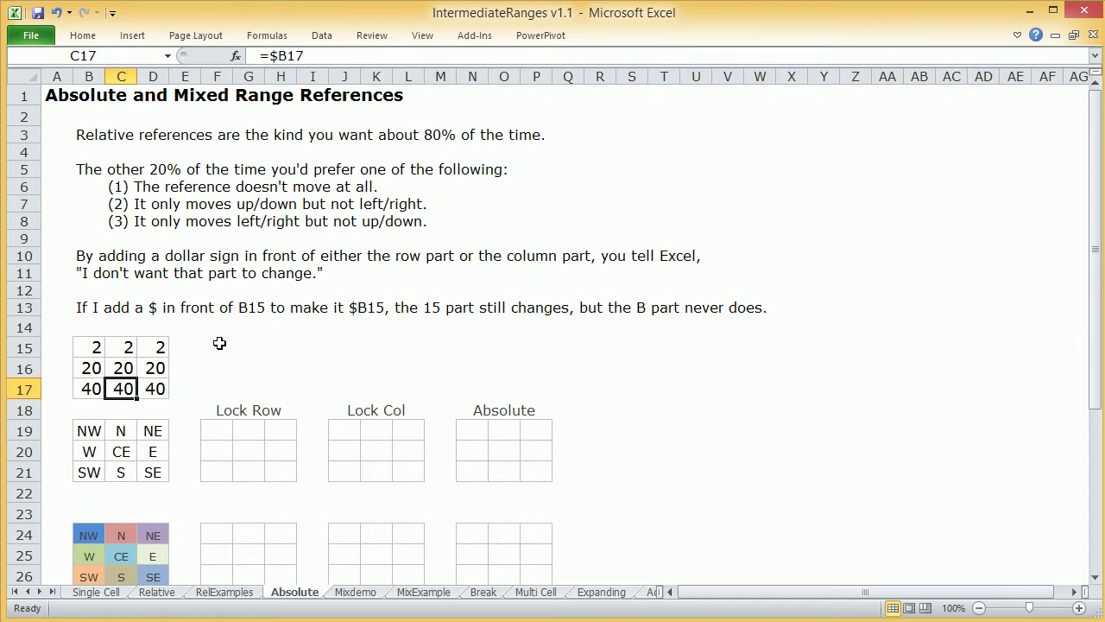
click(257, 352)
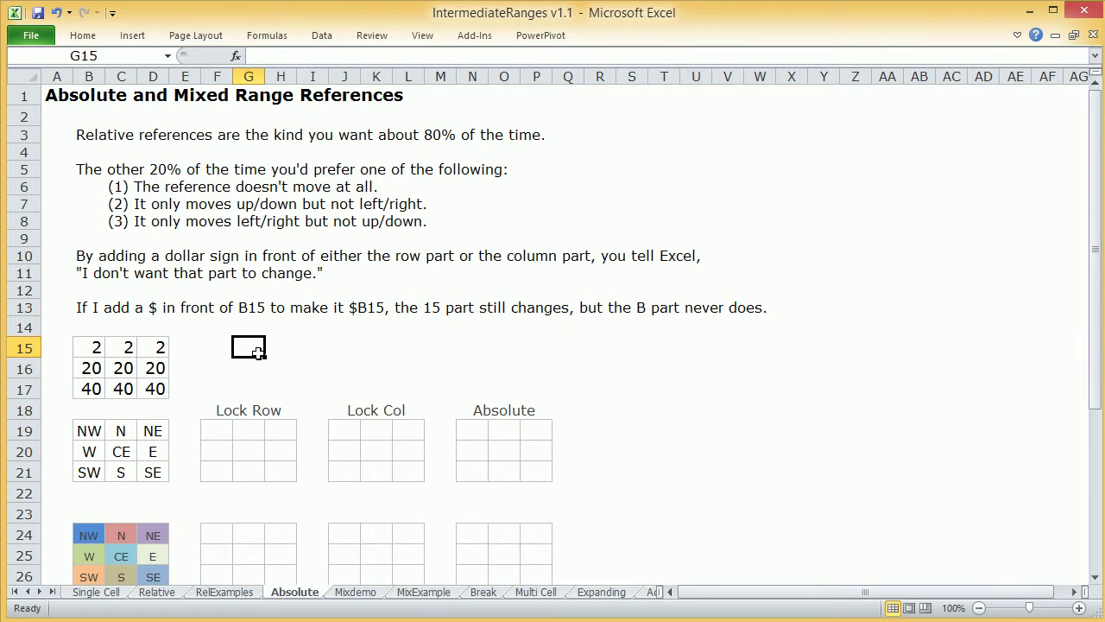
drag(216, 434, 278, 466)
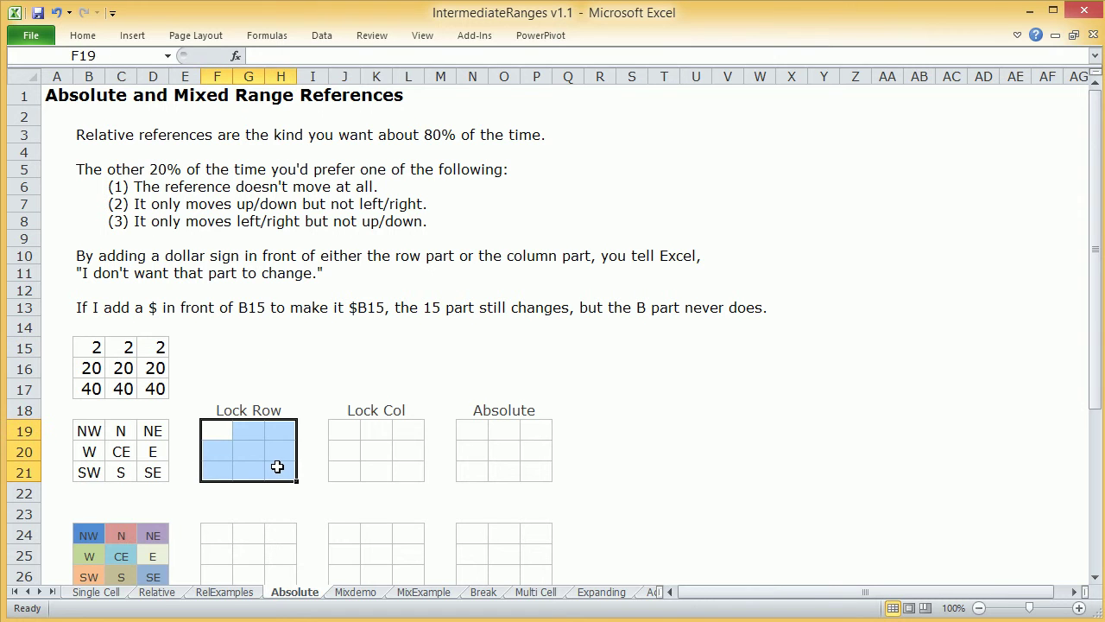
key(ctrl+c)
drag(209, 335, 275, 384)
click(258, 363)
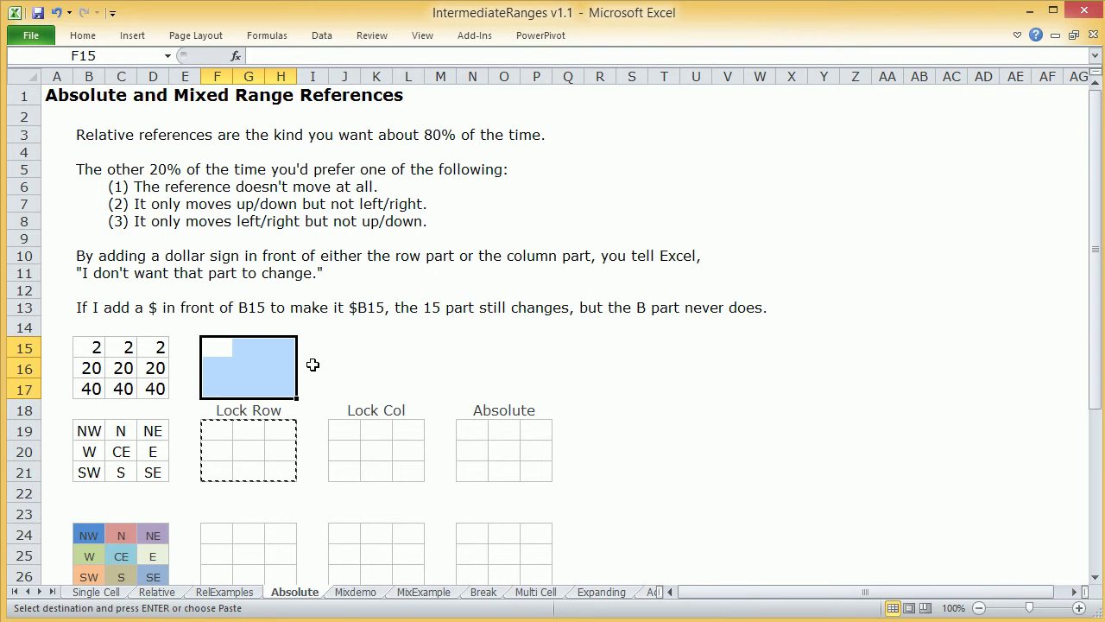
key(Escape)
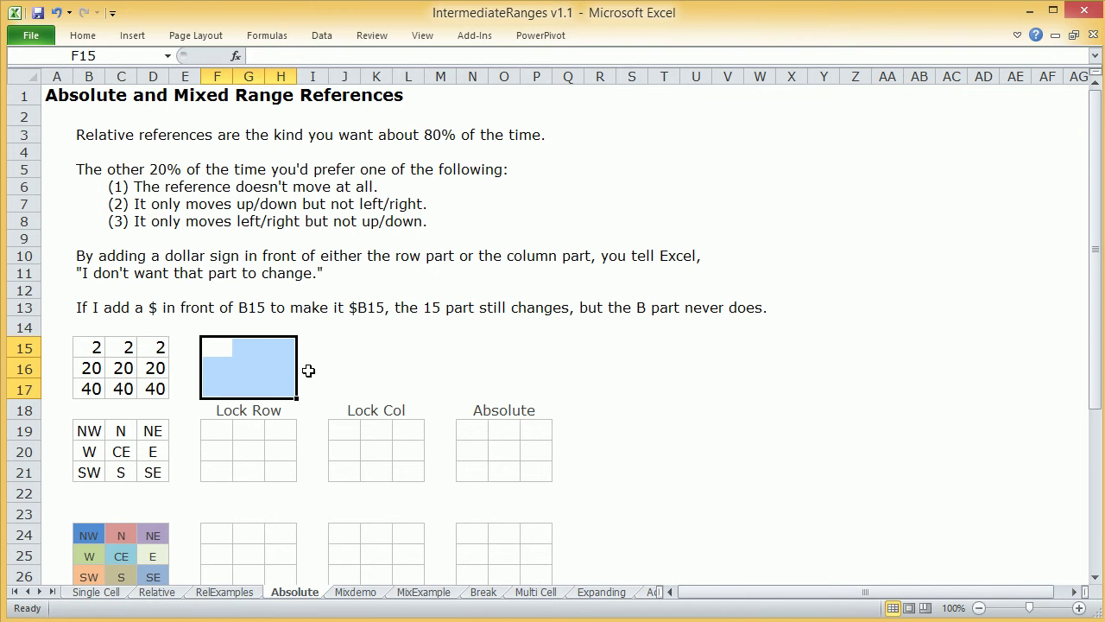
click(358, 406)
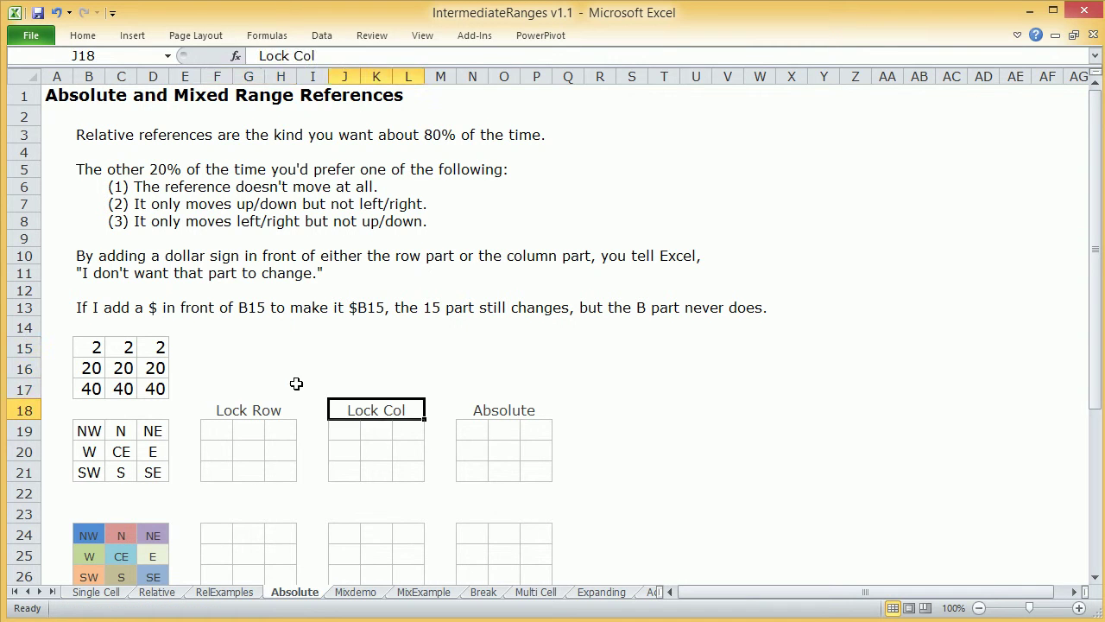
- Copy the empty bordered grid F19:H21 under Lock Row to the range starting at F15
drag(217, 429, 272, 470)
key(ctrl+c)
click(212, 349)
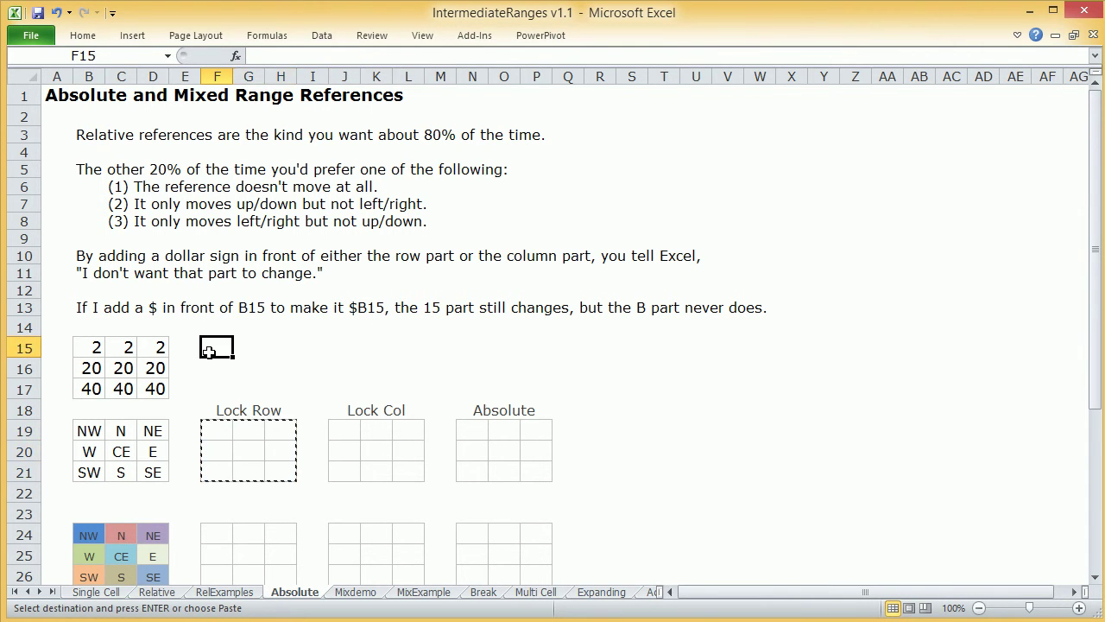
key(ctrl+v)
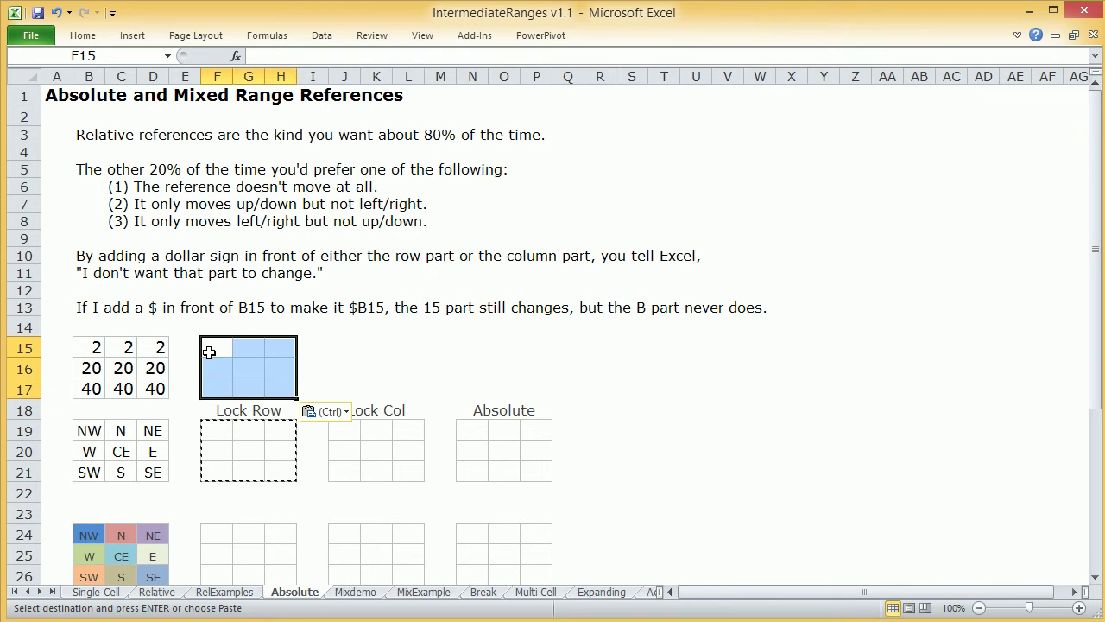
click(365, 373)
key(Escape)
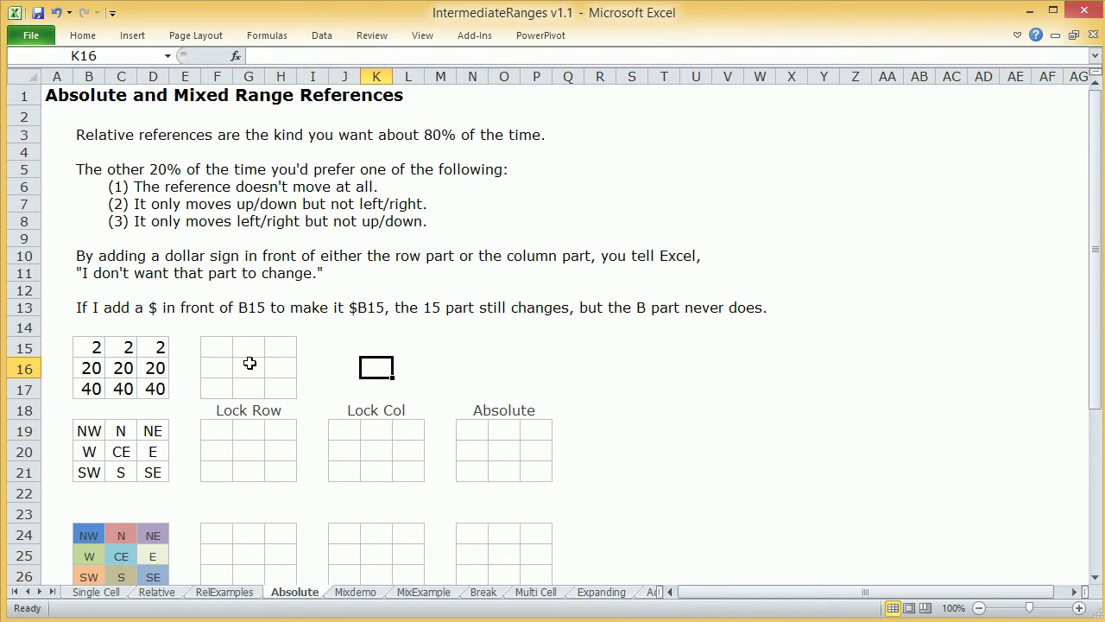
- Review the contents of B15 and the column-locked reference in the formula of C15
click(219, 349)
click(98, 348)
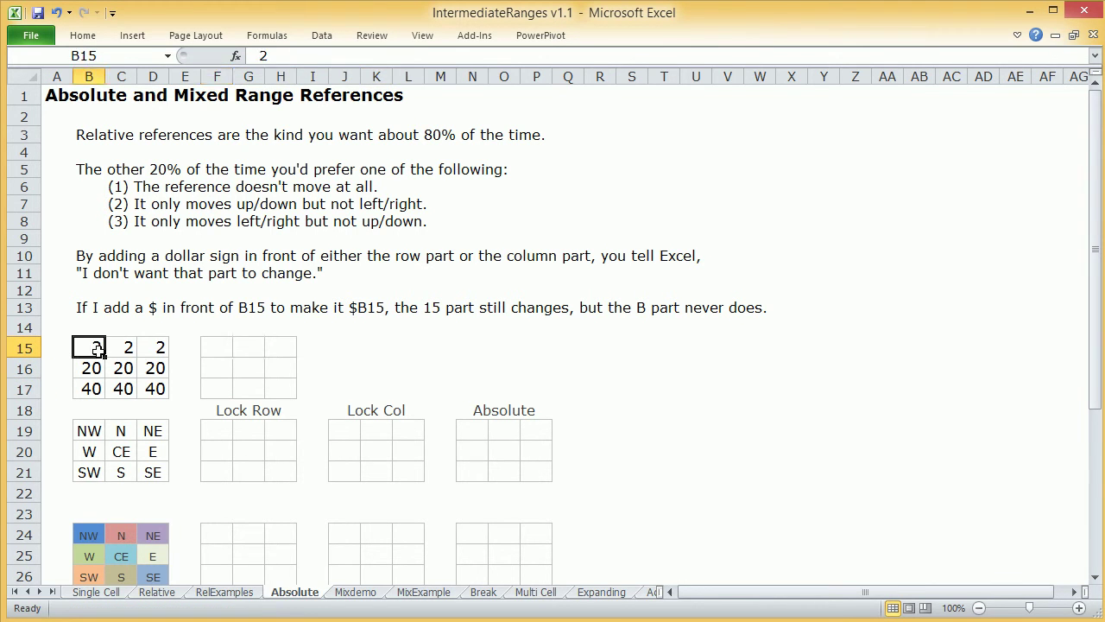
click(121, 348)
text(=$B15)
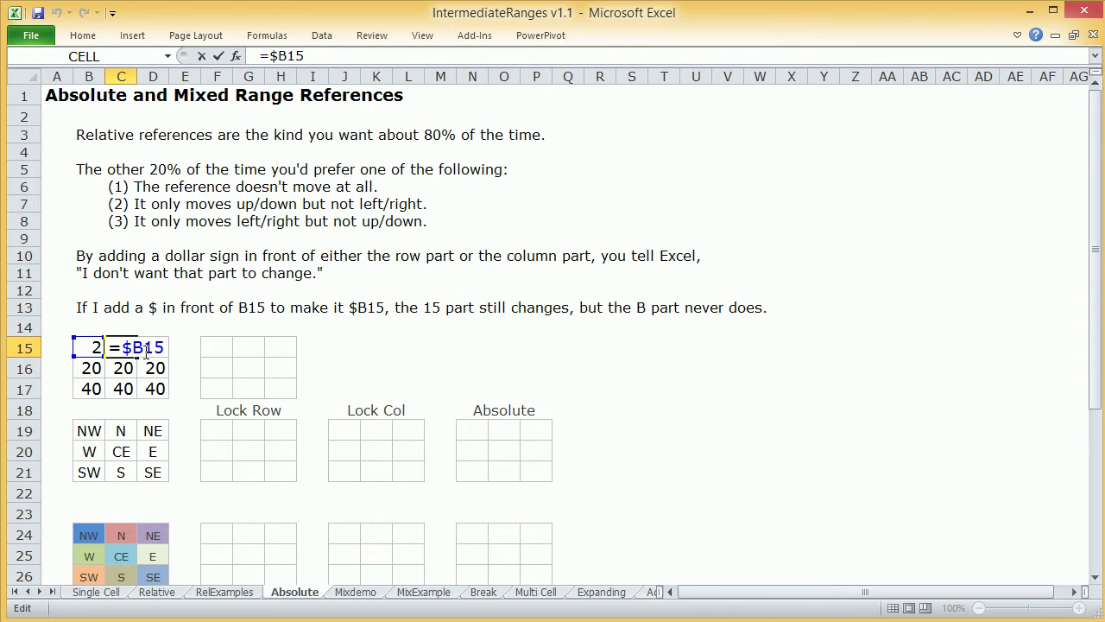
key(ctrl+Return)
- Copy the numbers in B15:B17 into the first column of the new grid, starting at F15
drag(91, 350, 95, 393)
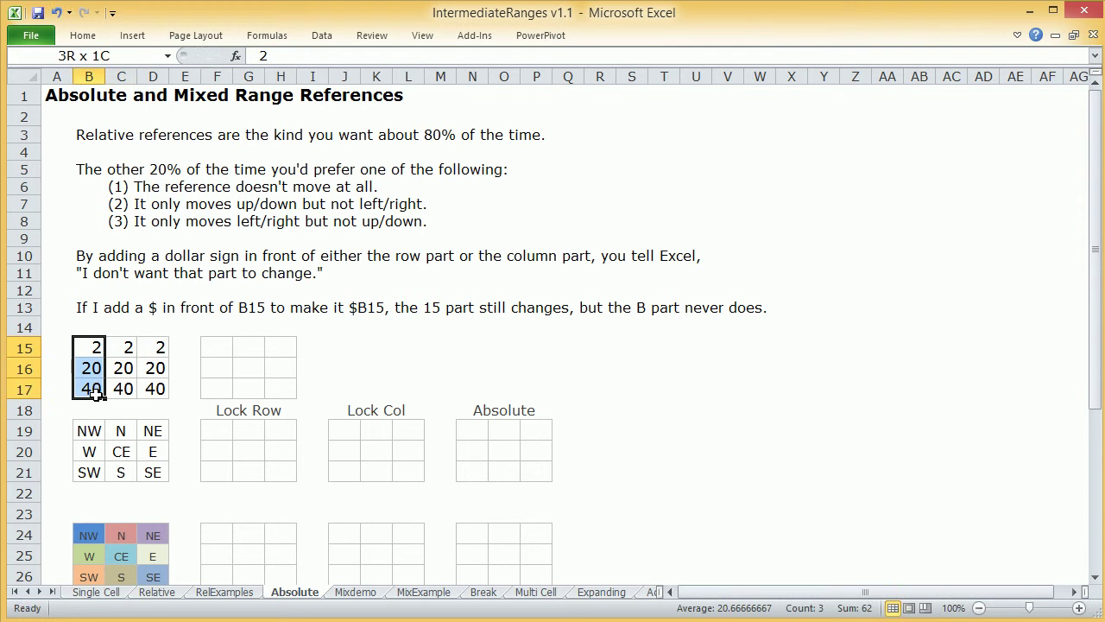
key(ctrl+c)
click(209, 350)
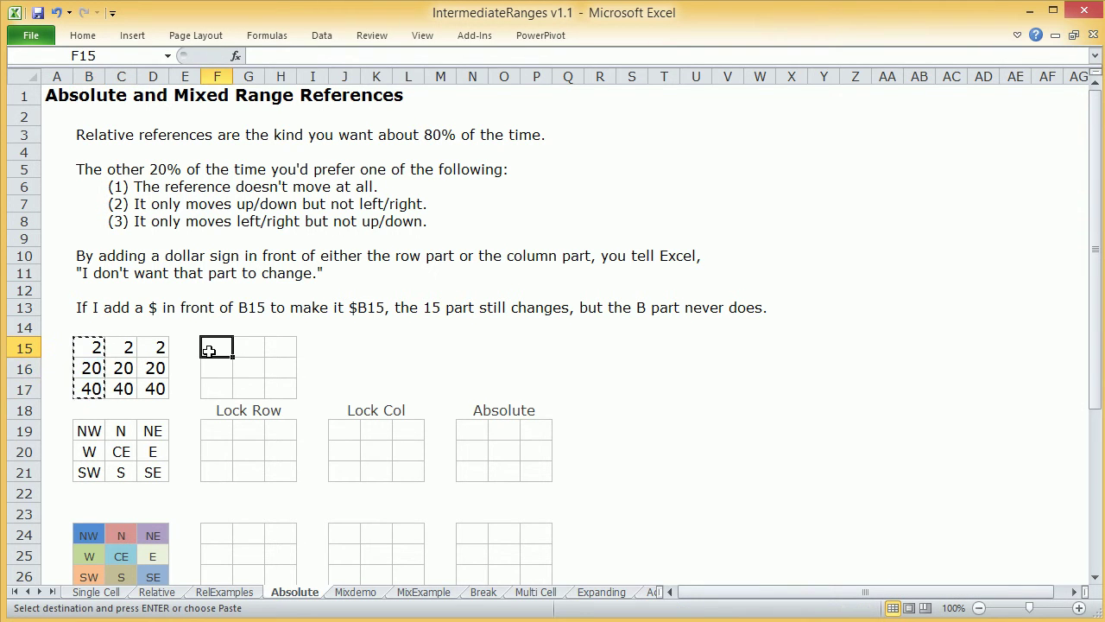
key(ctrl+v)
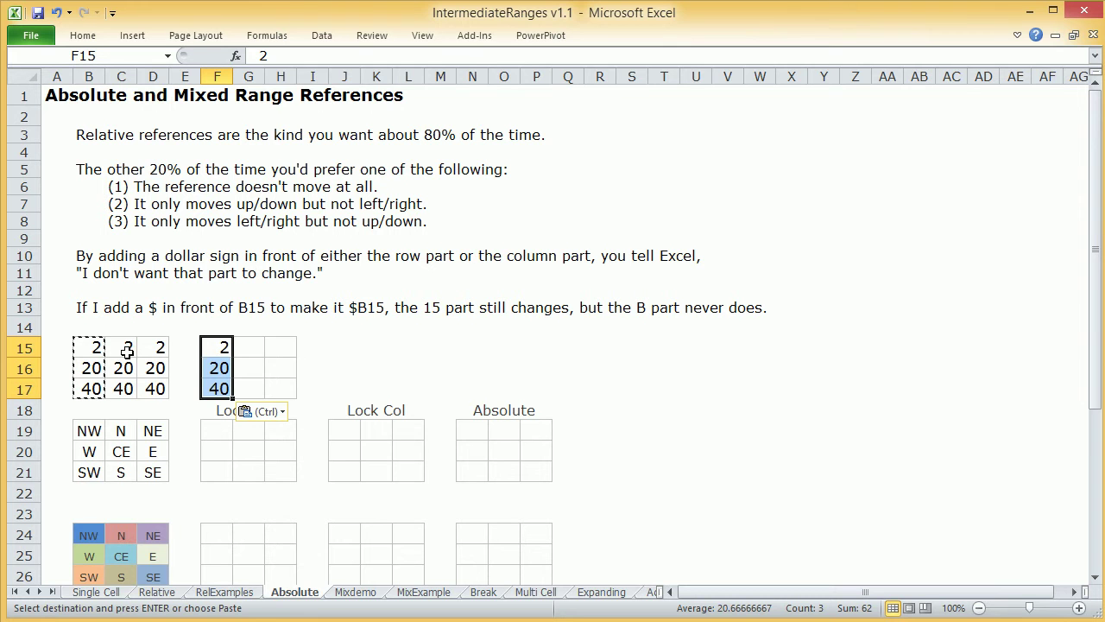
- Enter the formula =F$15 in cell G15, locking only the row part of the reference
click(255, 349)
text(=)
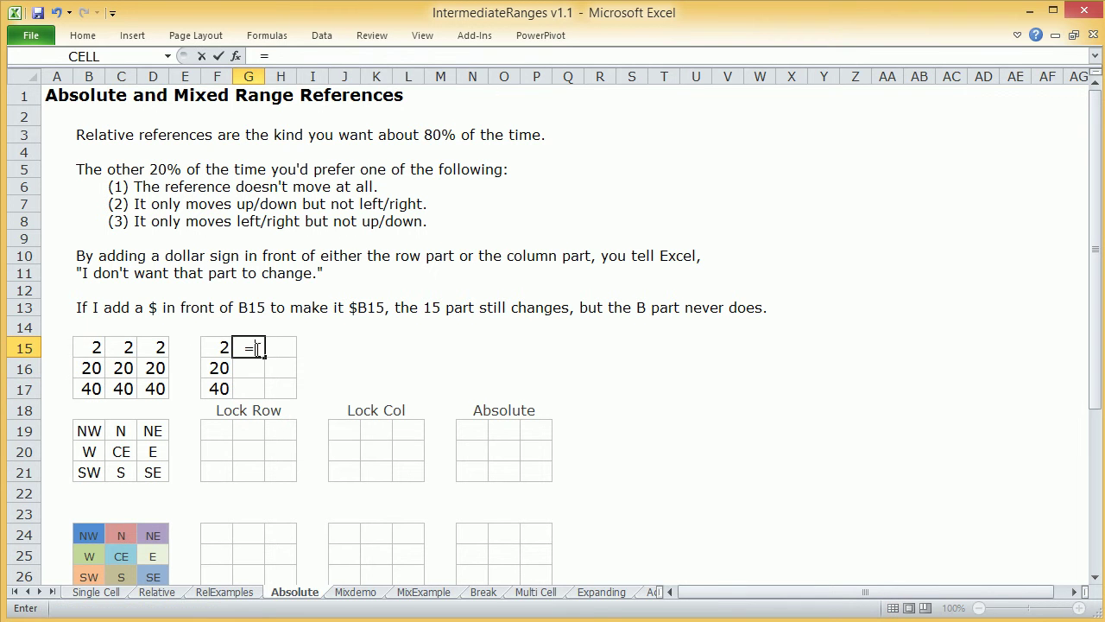
click(225, 347)
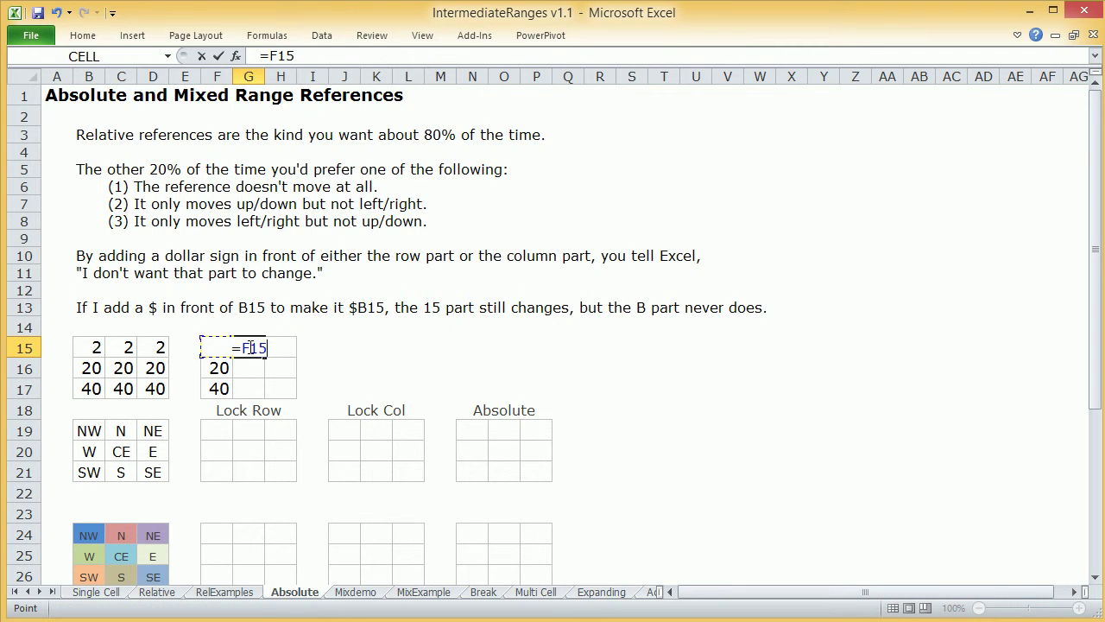
click(248, 348)
text($)
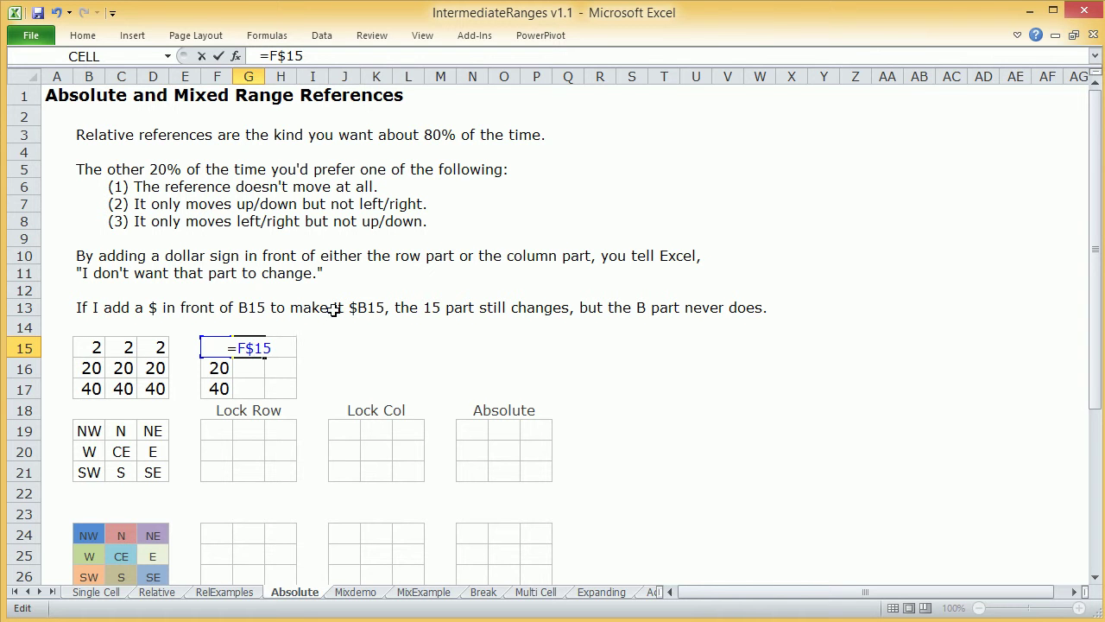
key(Return)
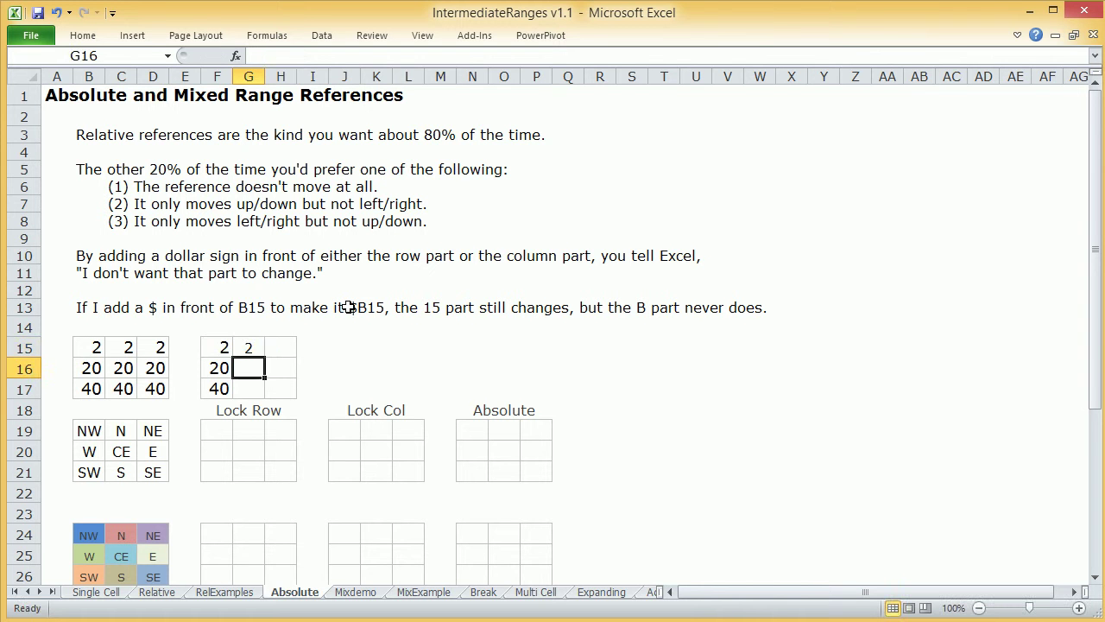
- Copy the formula from G15 across the range G15:H17
click(249, 348)
key(ctrl+c)
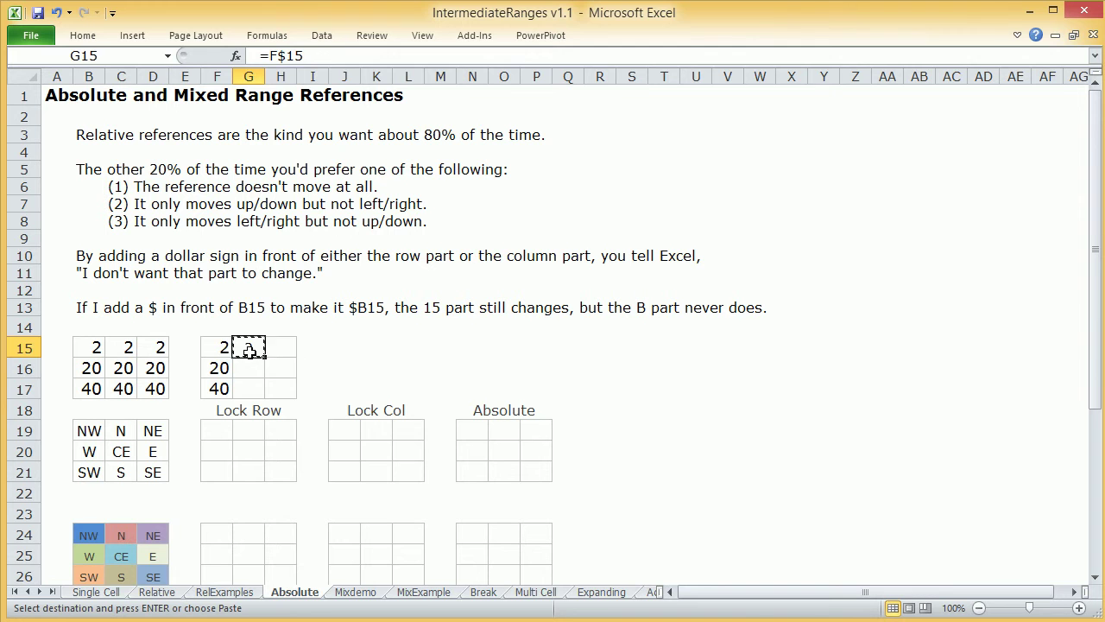
drag(249, 348, 277, 391)
key(ctrl+v)
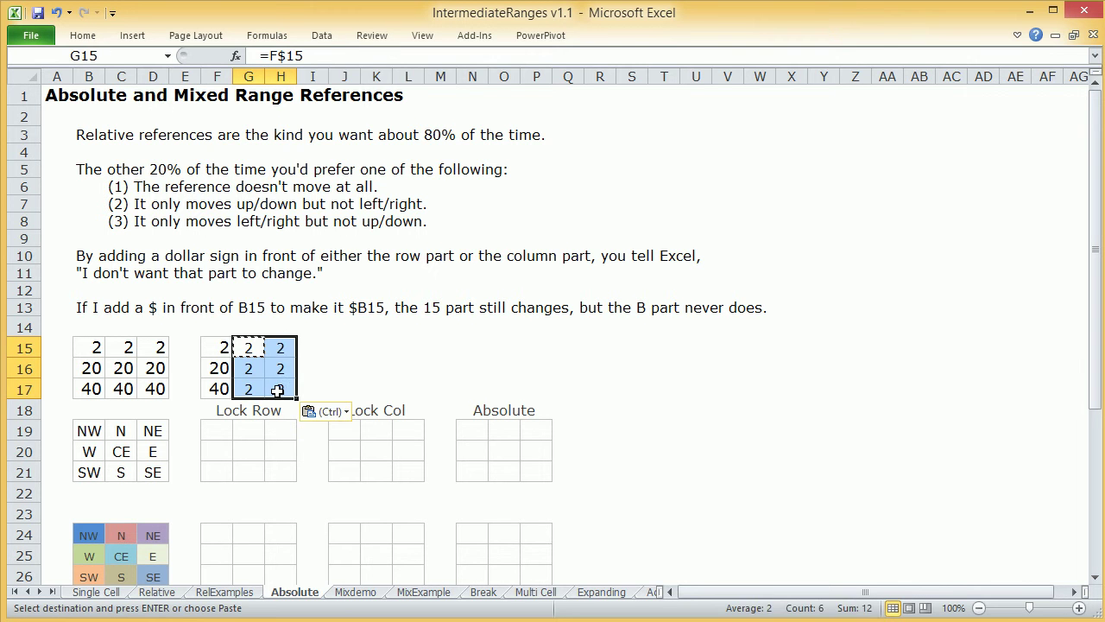
click(362, 373)
key(Escape)
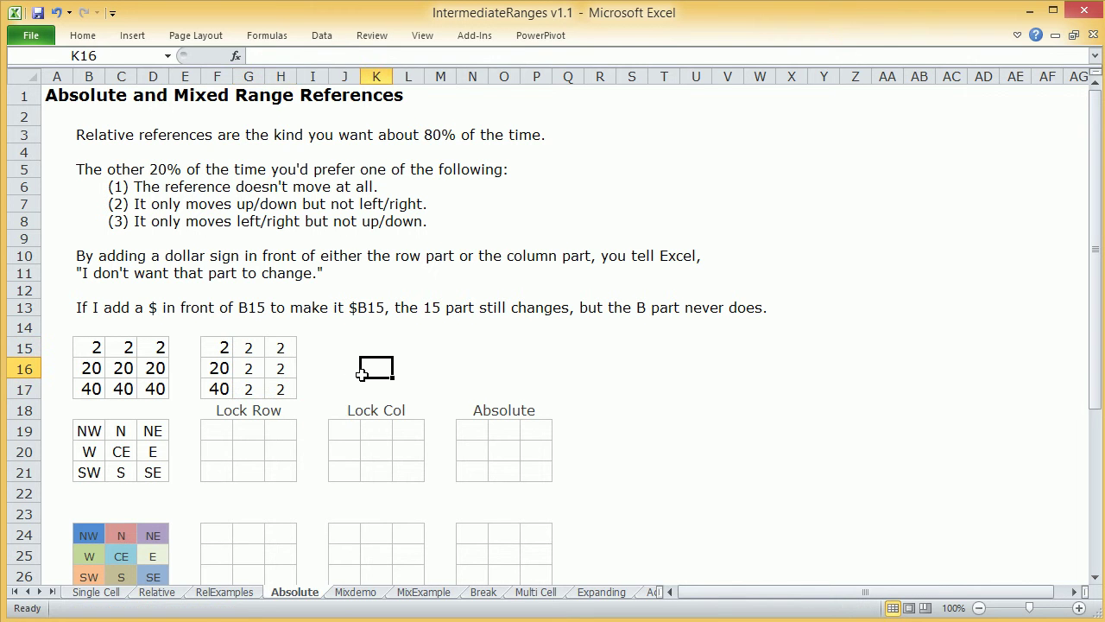
- Inspect the copied row-locked references in the formulas of G16 and H16
double_click(248, 369)
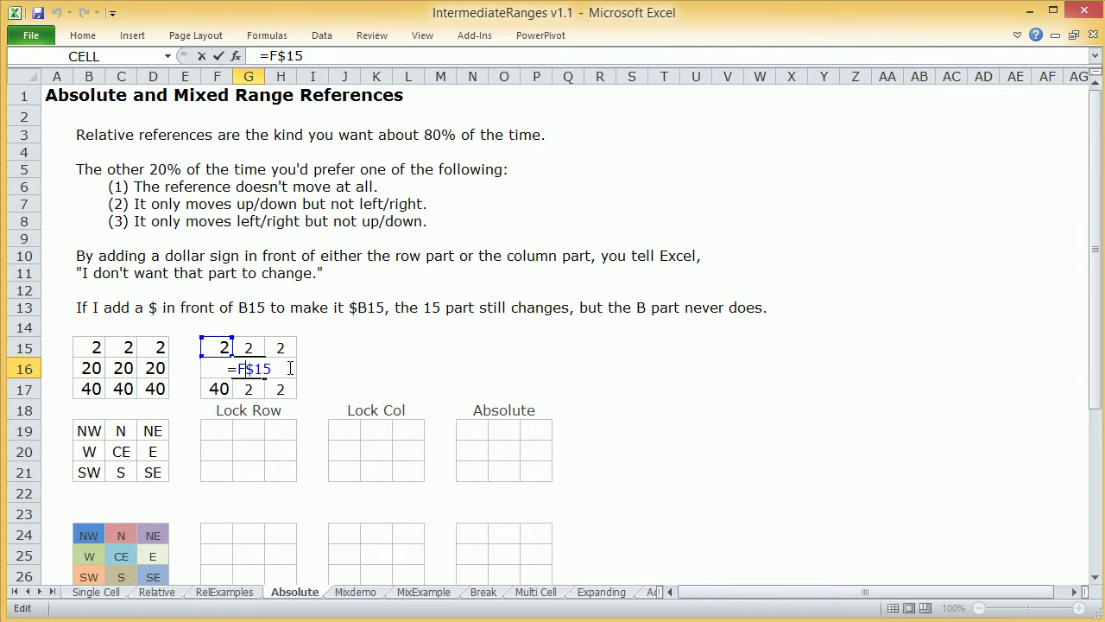
key(Return)
double_click(290, 369)
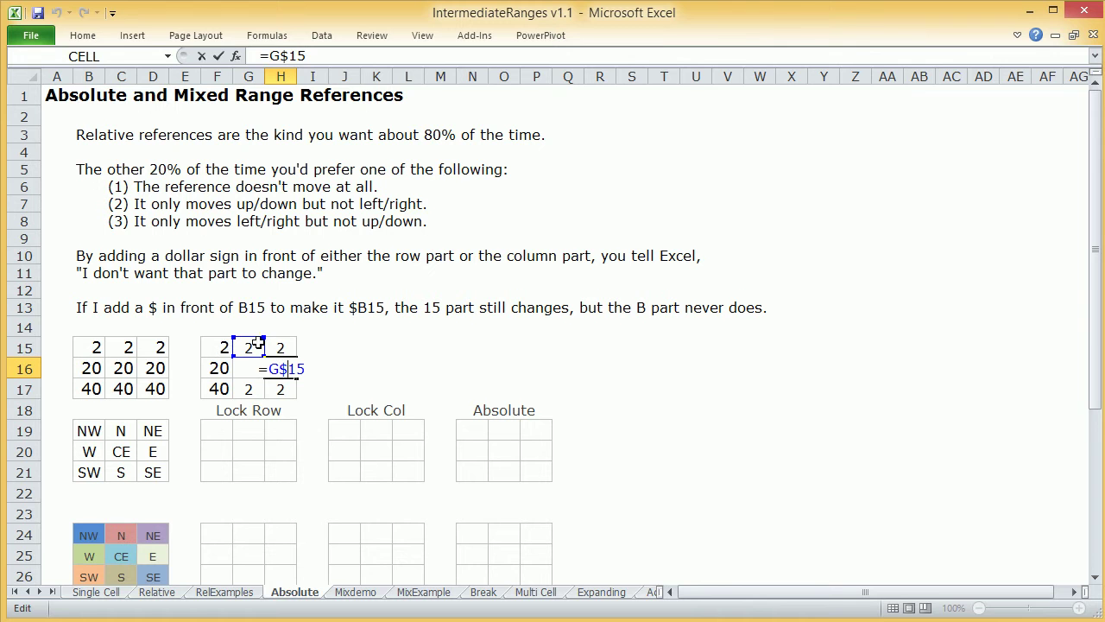
key(Return)
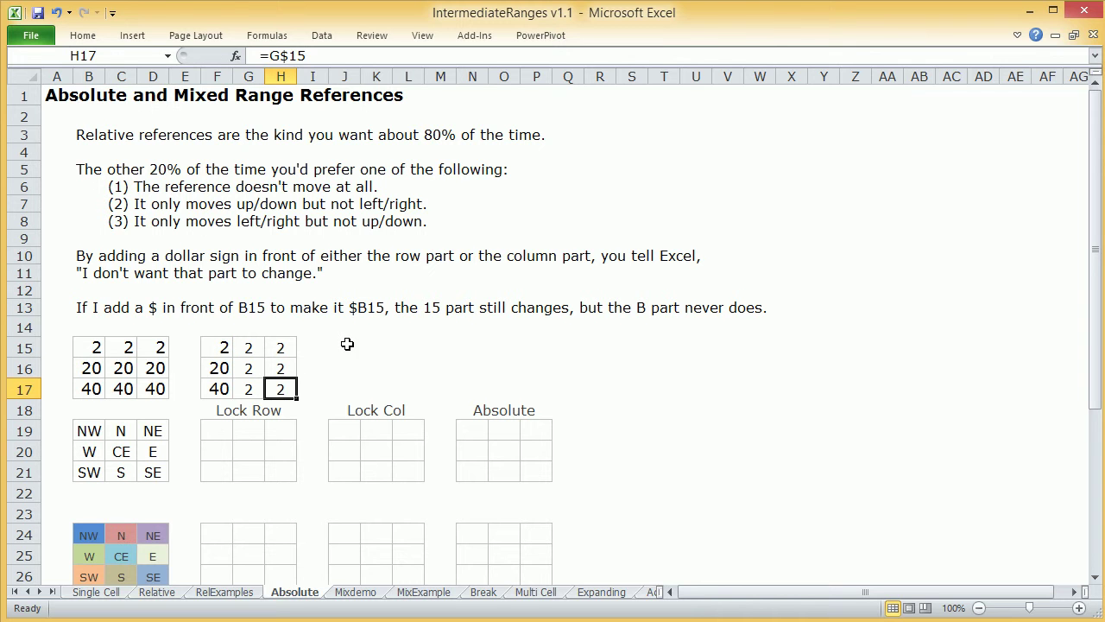
- Enter the formula =B$19 in F19, the first cell of the Lock Row grid, locking only the row part
click(219, 426)
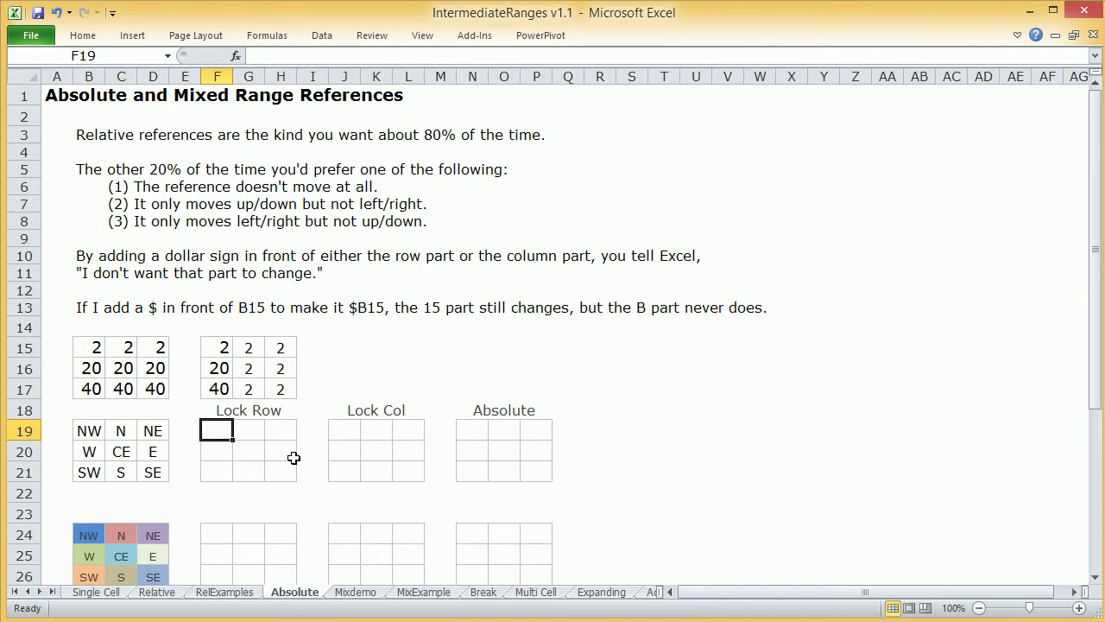
text(=)
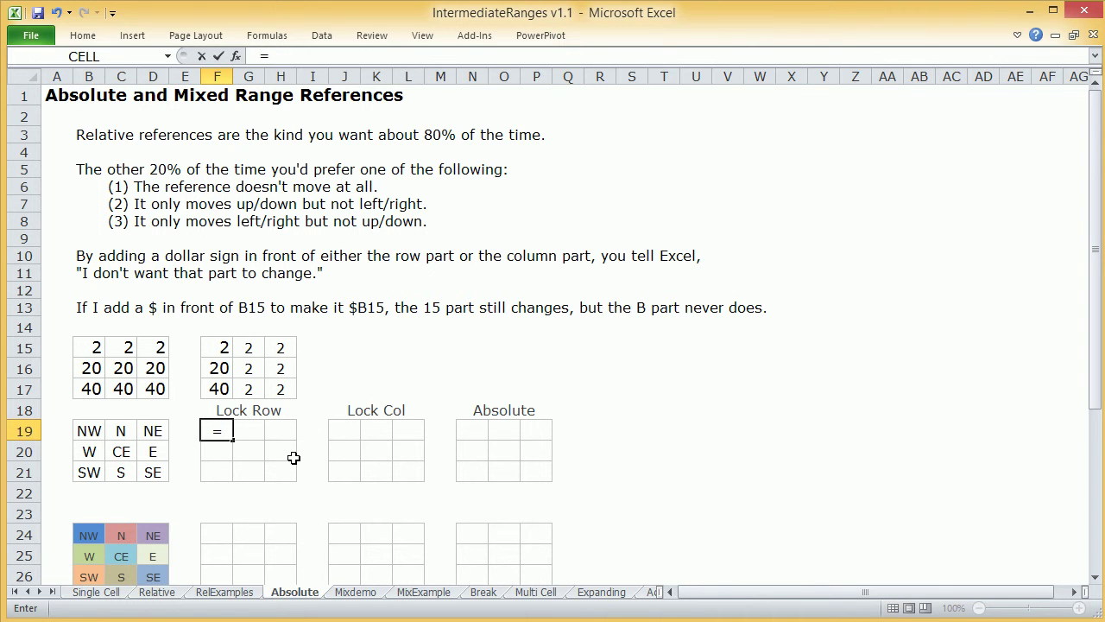
click(93, 431)
click(216, 431)
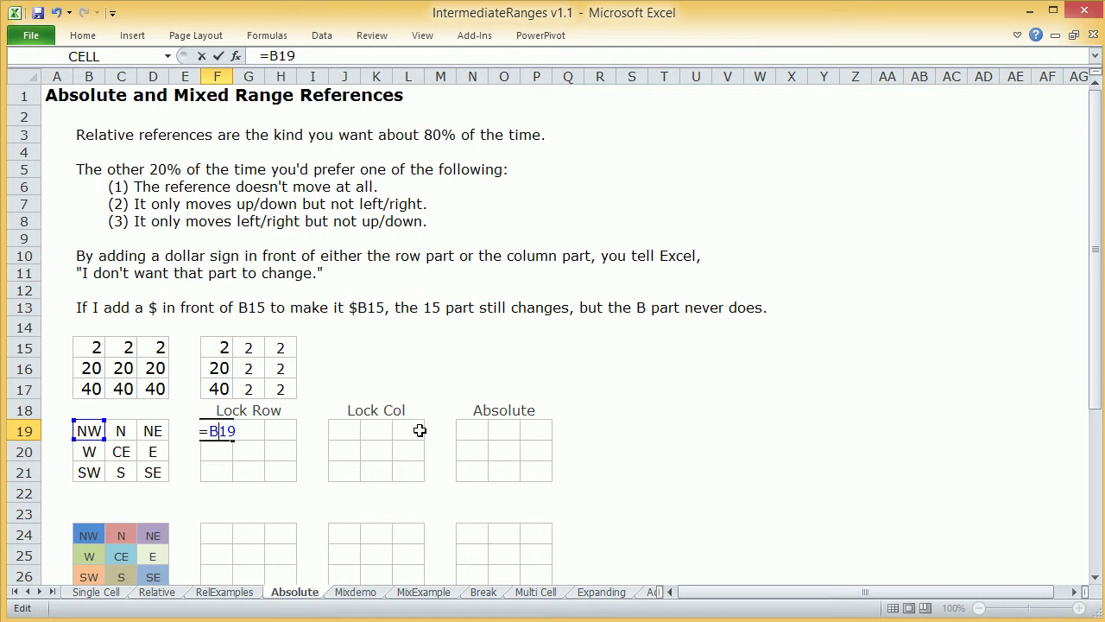
text($)
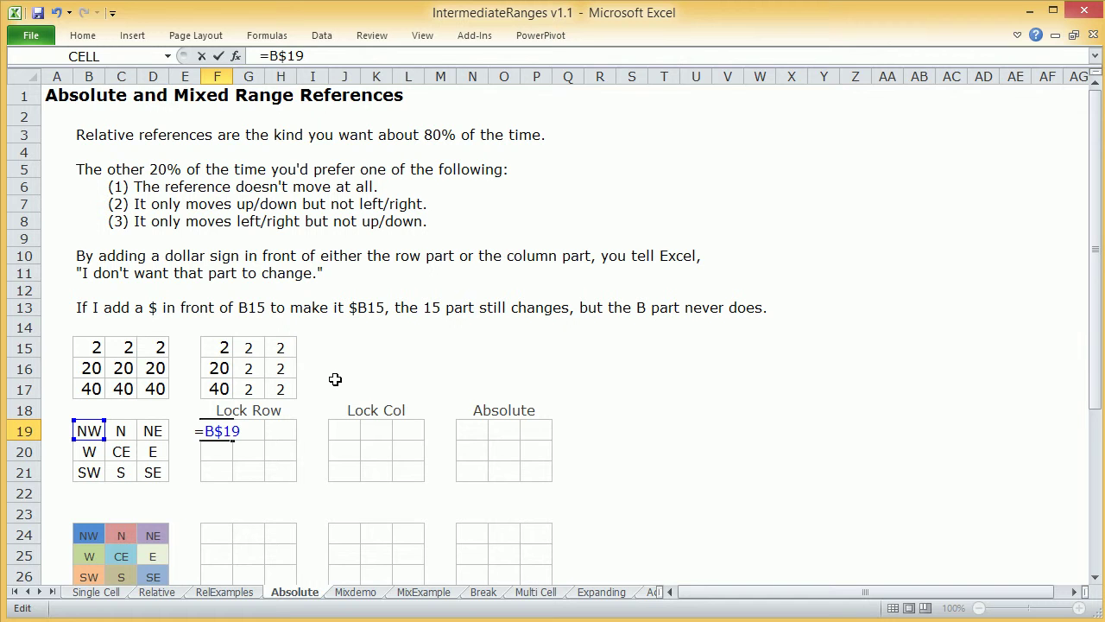
key(Return)
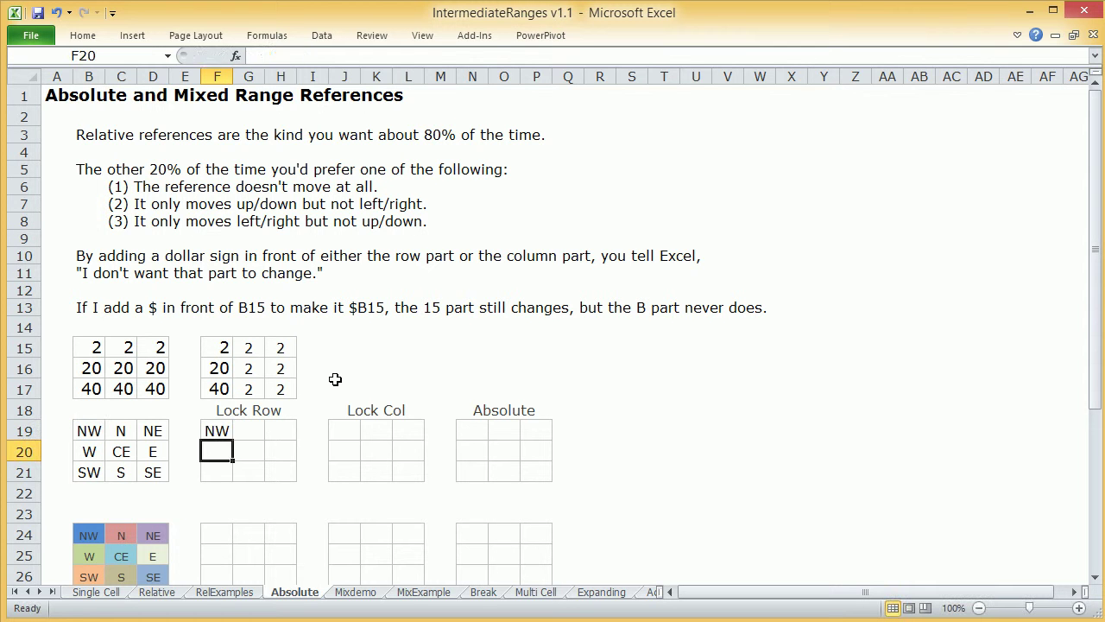
- Copy the formula from F19 across the whole Lock Row grid, F19:H21
click(212, 431)
key(ctrl+c)
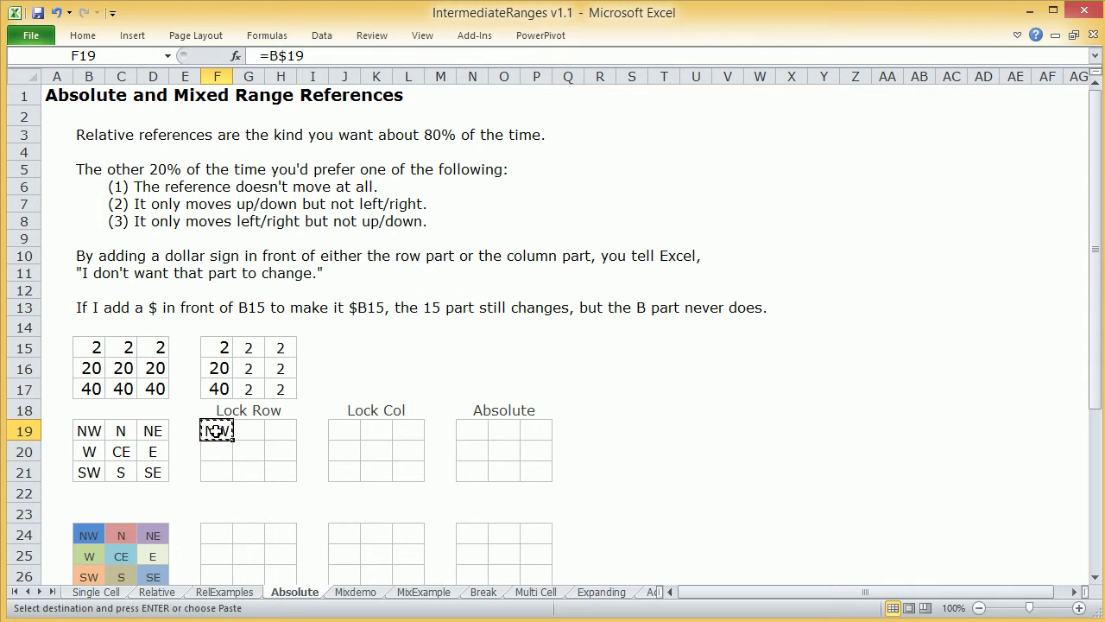
drag(216, 431, 272, 466)
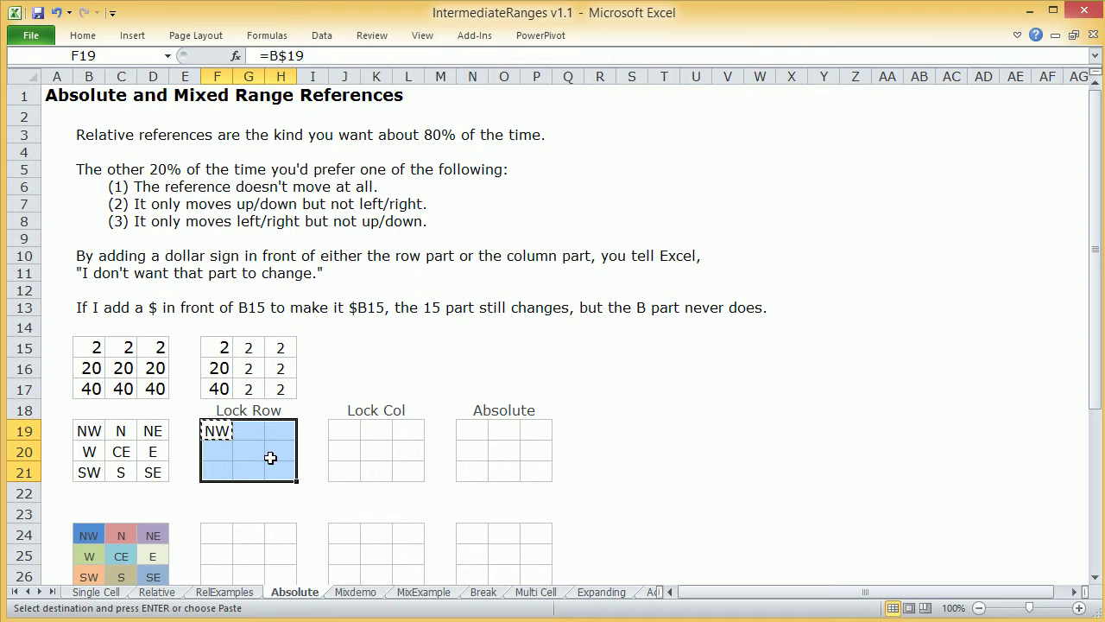
key(ctrl+v)
key(Escape)
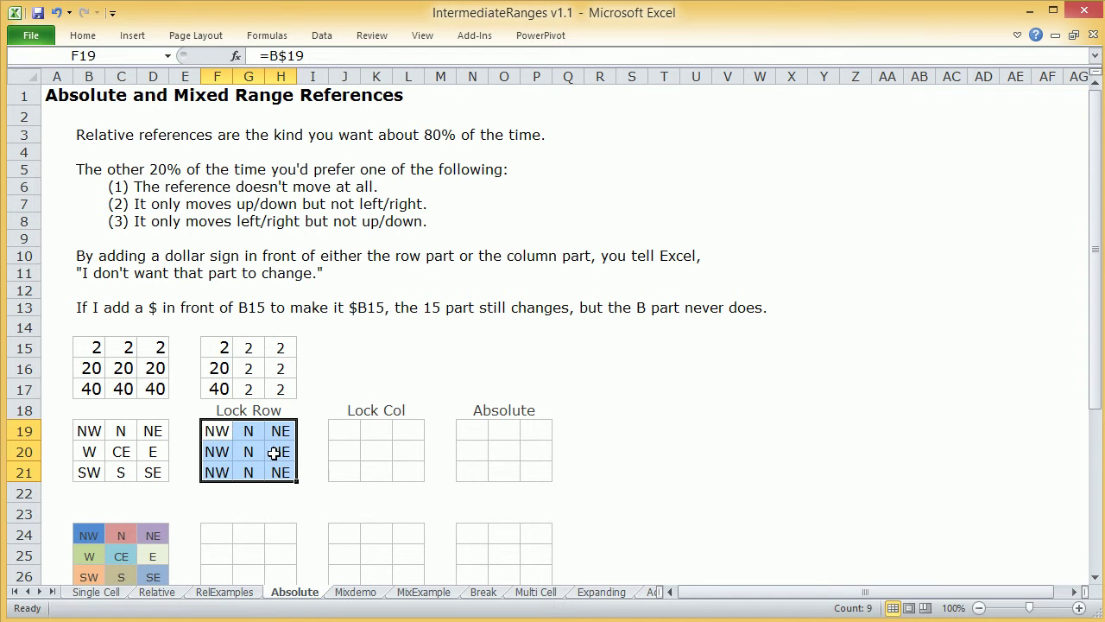
- Examine which source cells the formulas in F19, G19 and H19 of the Lock Row grid refer to
click(242, 451)
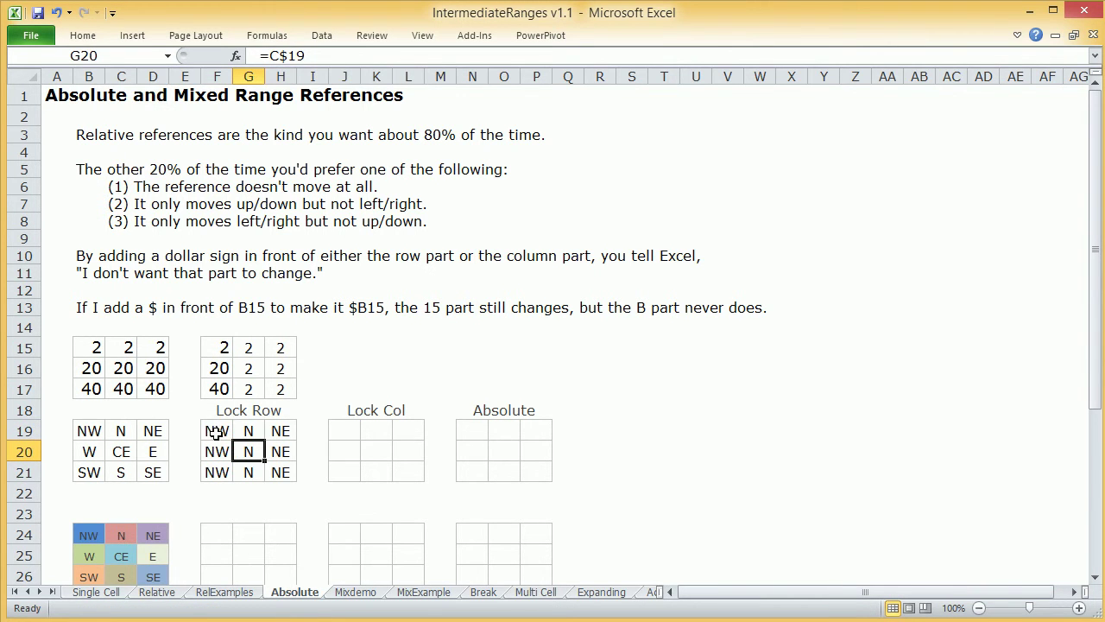
double_click(214, 431)
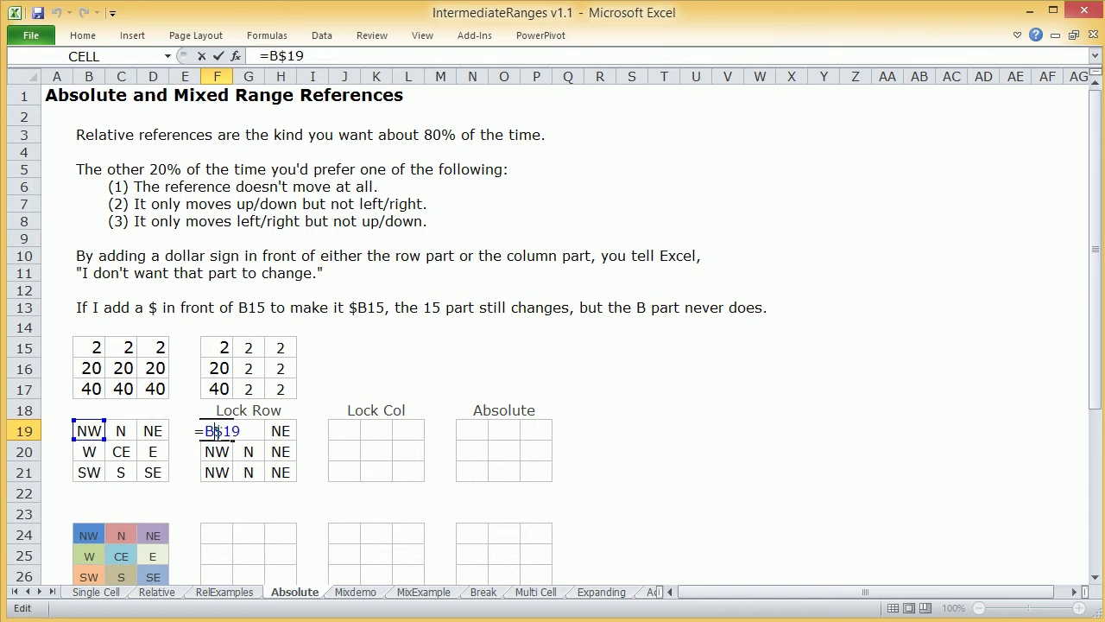
key(Return)
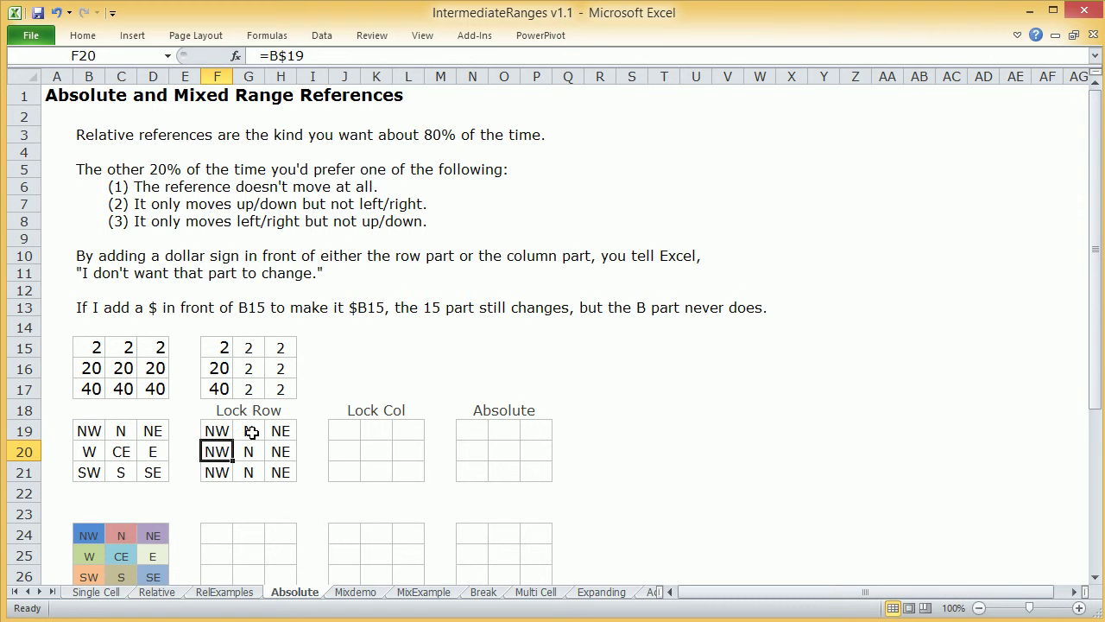
double_click(250, 431)
key(Return)
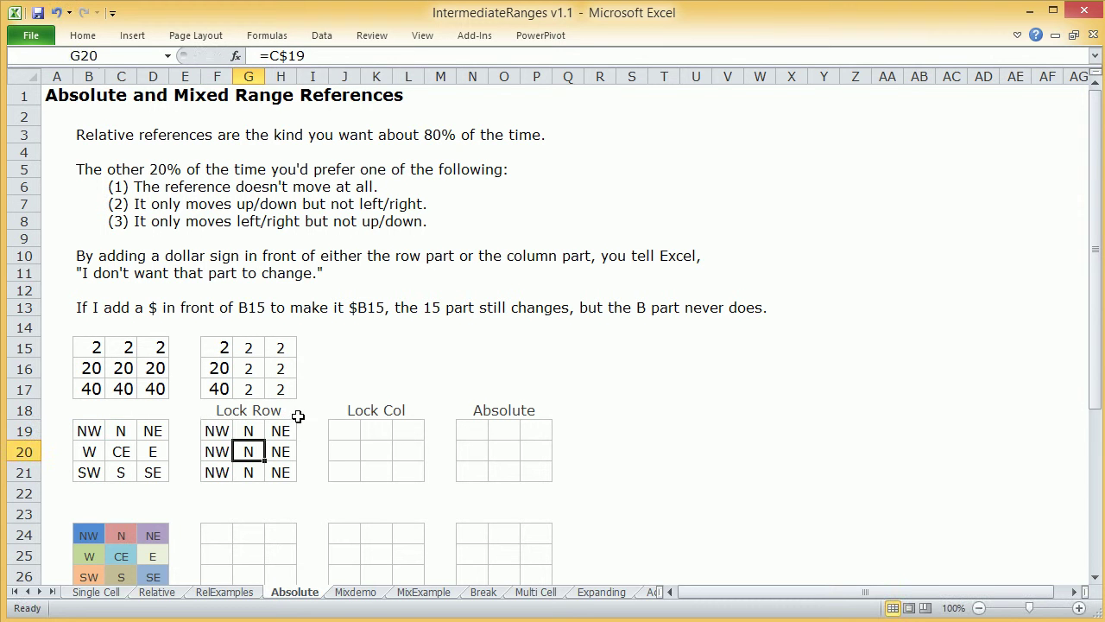
double_click(217, 430)
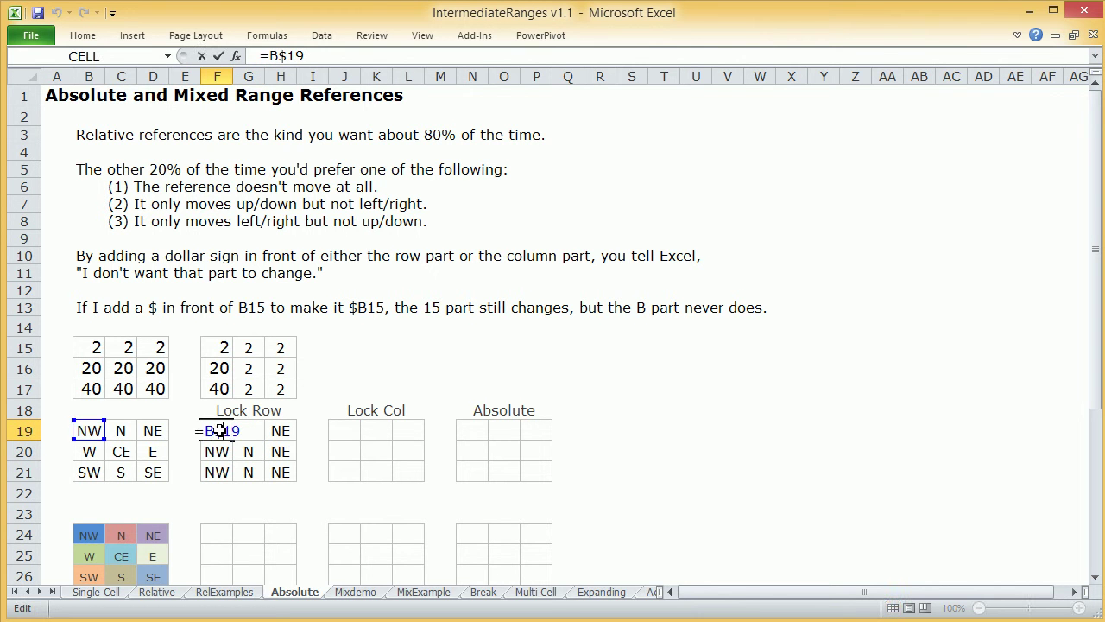
key(Return)
click(250, 432)
key(Down)
key(Down)
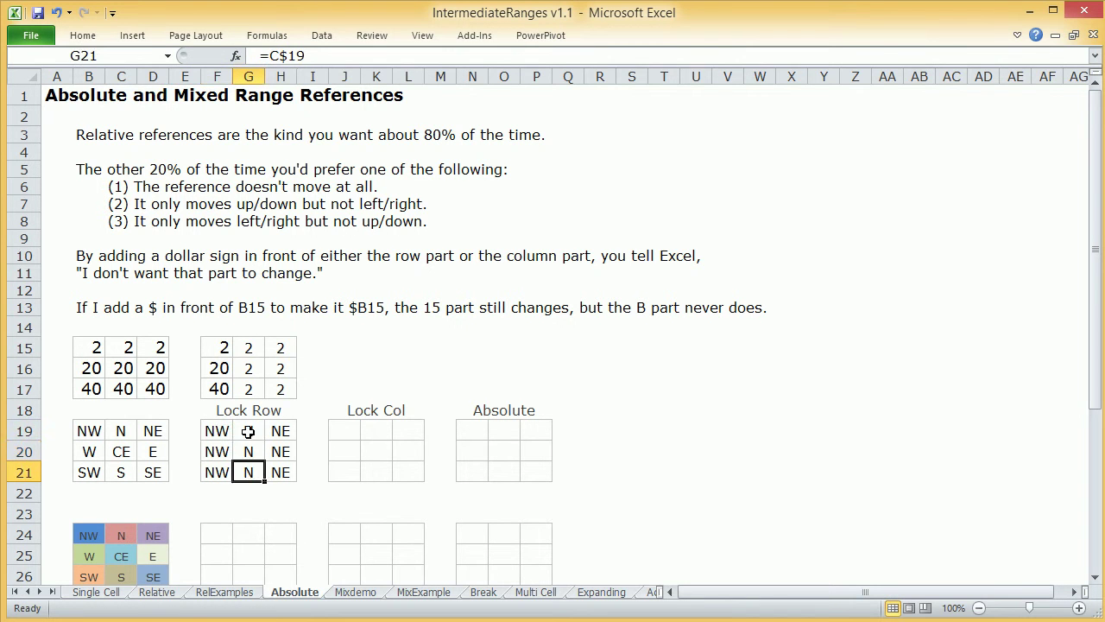
double_click(248, 432)
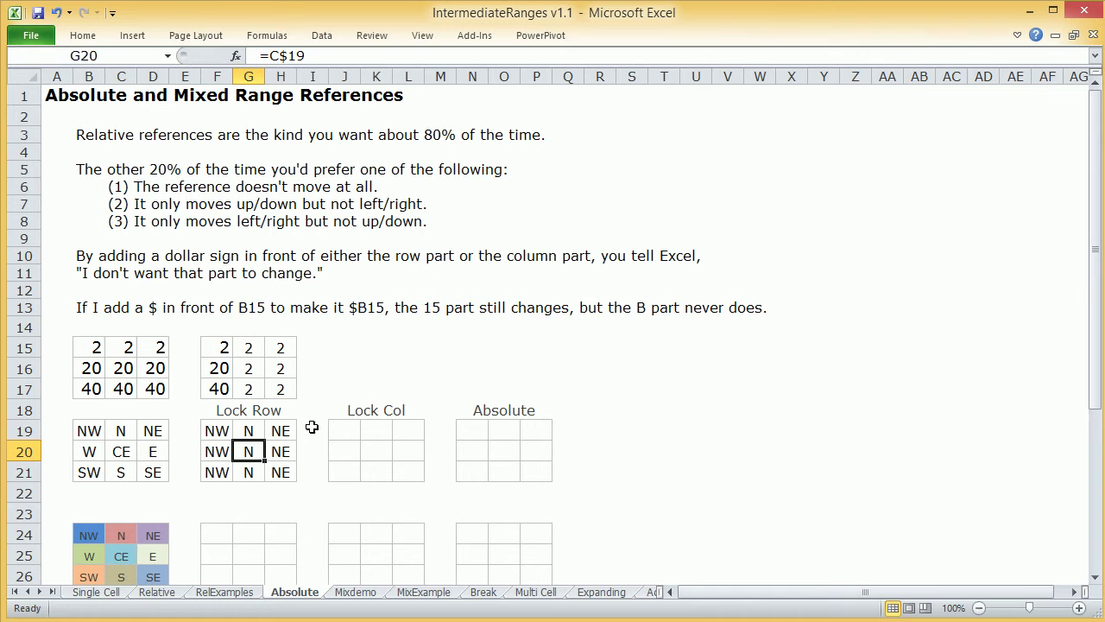
double_click(280, 431)
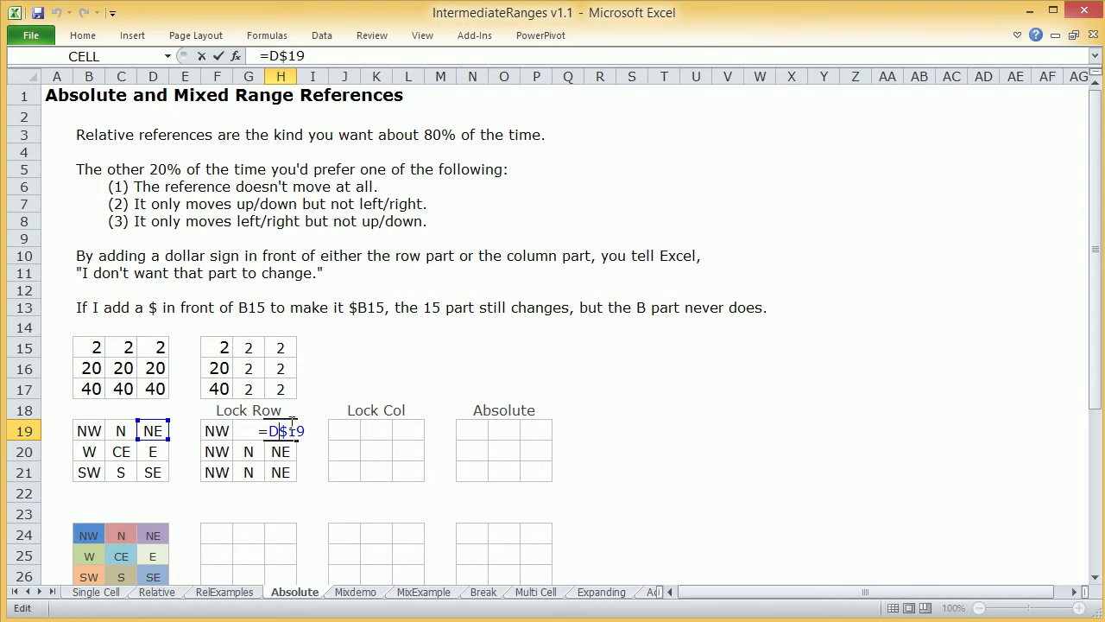
key(Return)
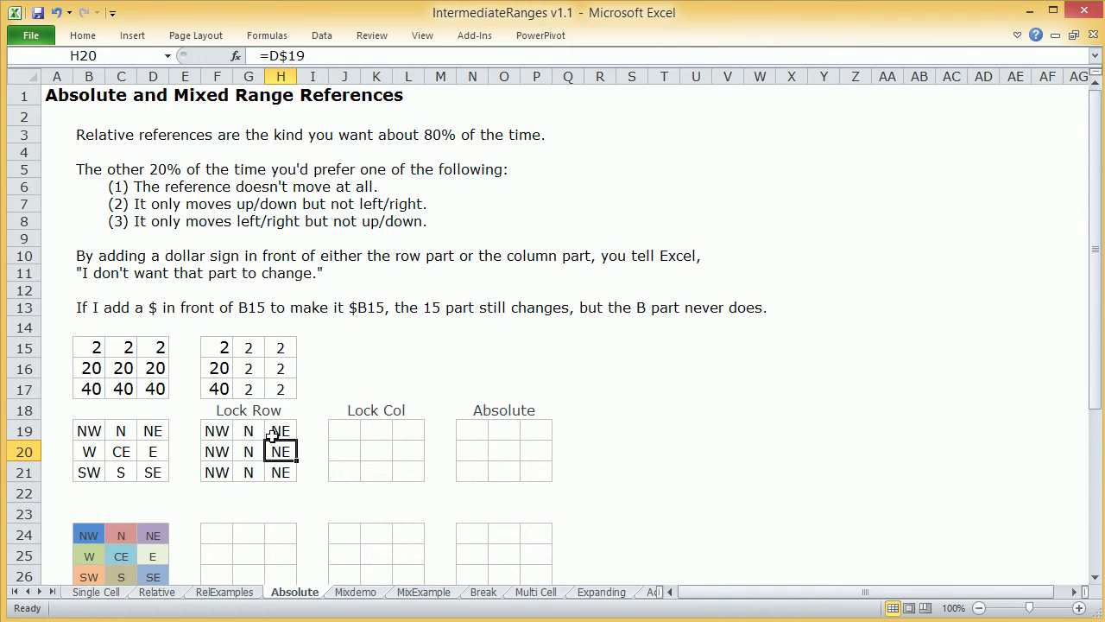
- Examine the references in the Lock Row grid's second row, cells F20, G20 and H20
double_click(218, 452)
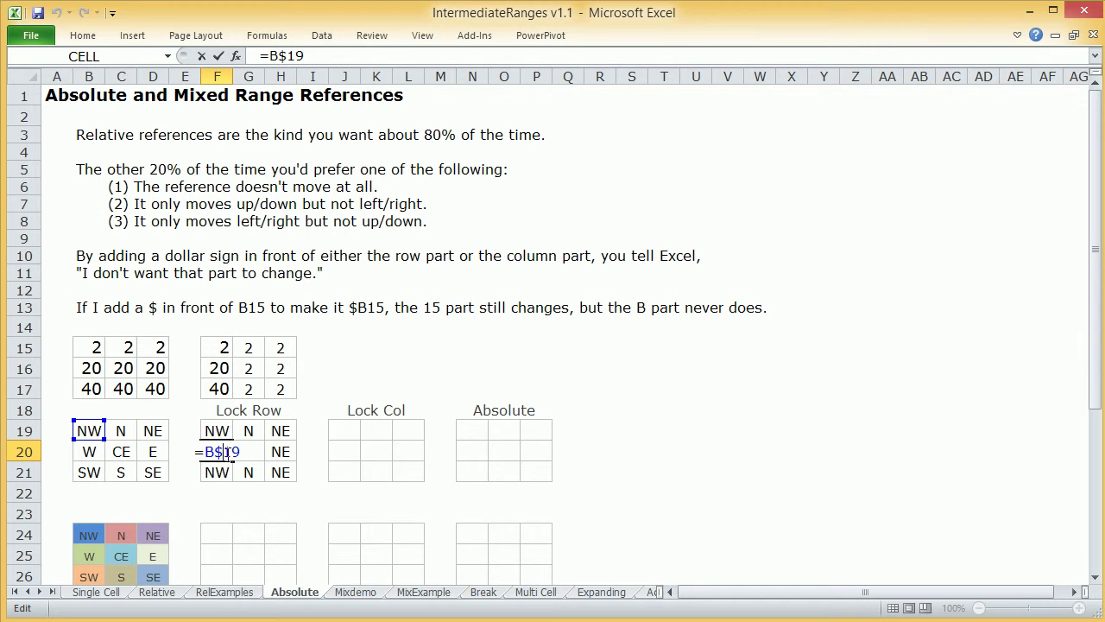
key(Return)
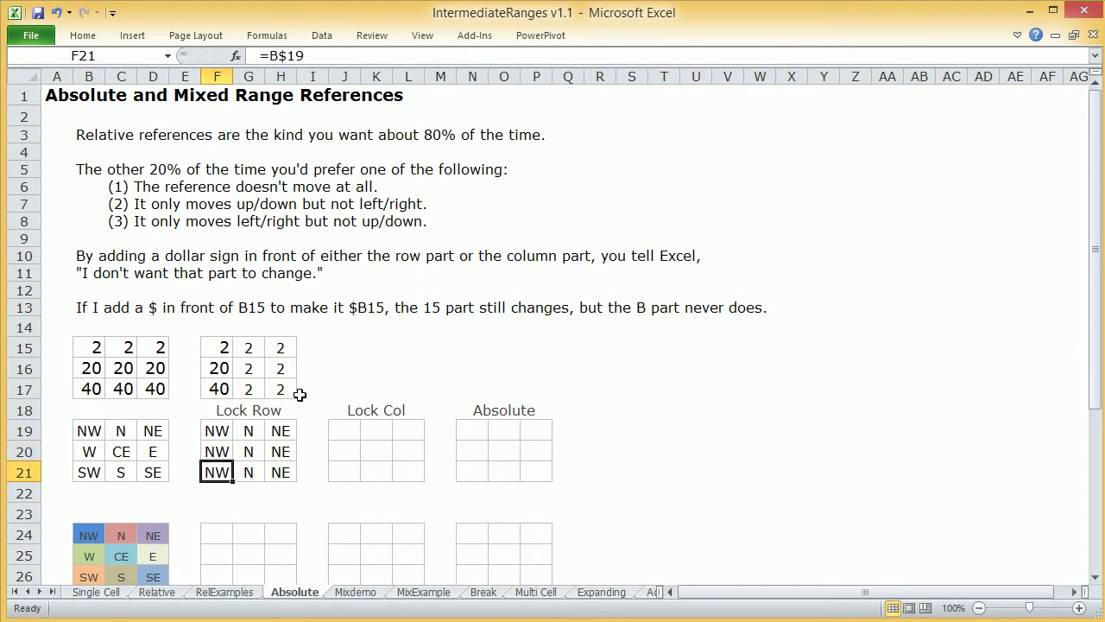
double_click(250, 453)
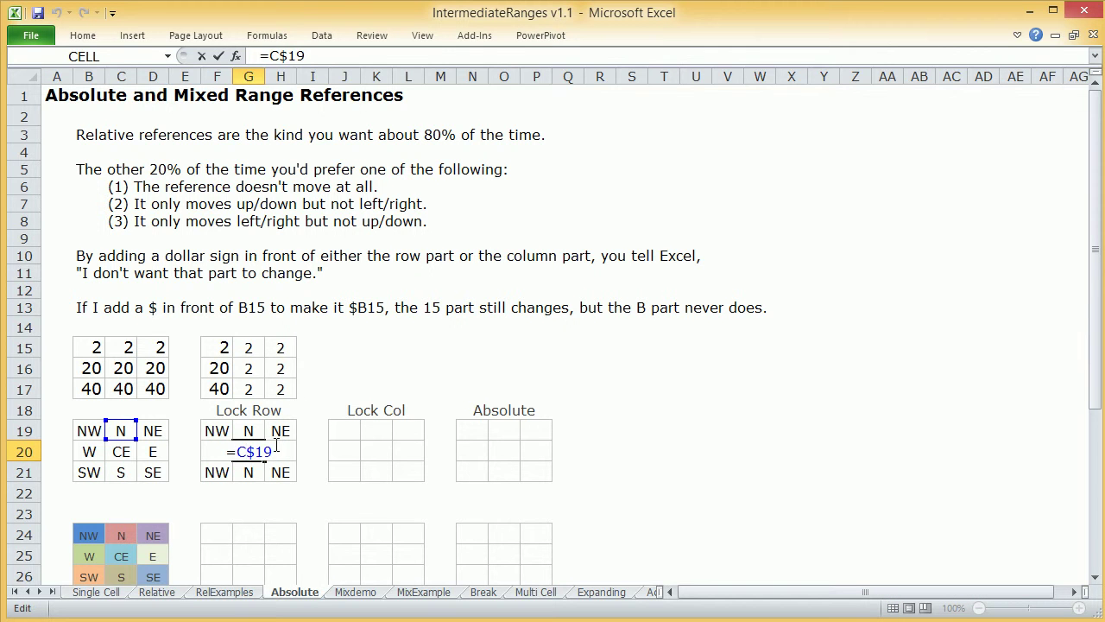
key(Return)
double_click(273, 449)
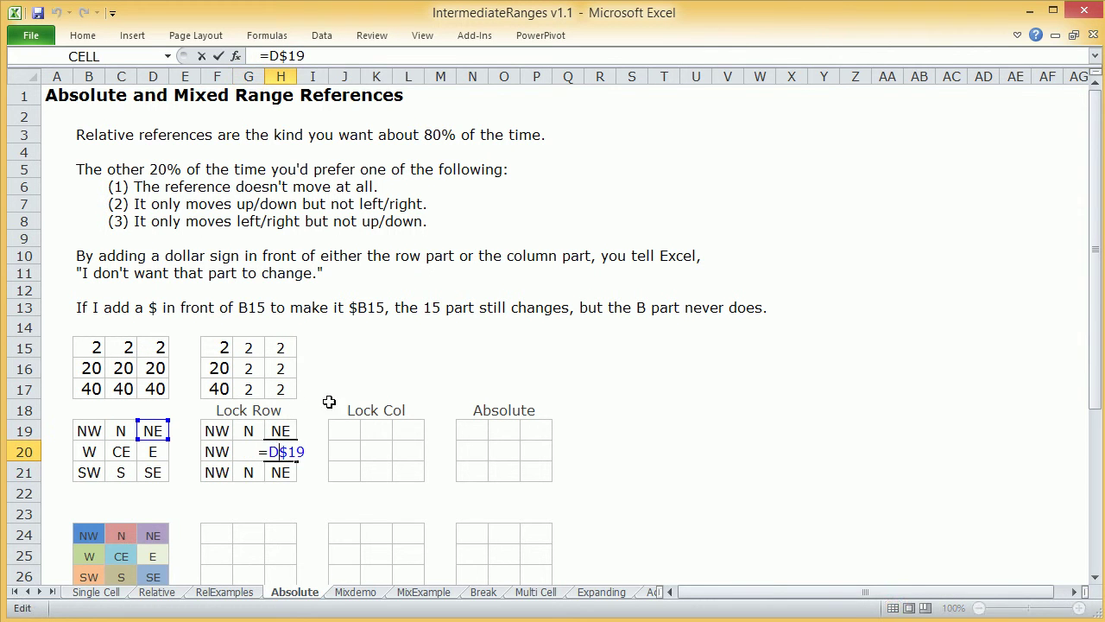
key(Return)
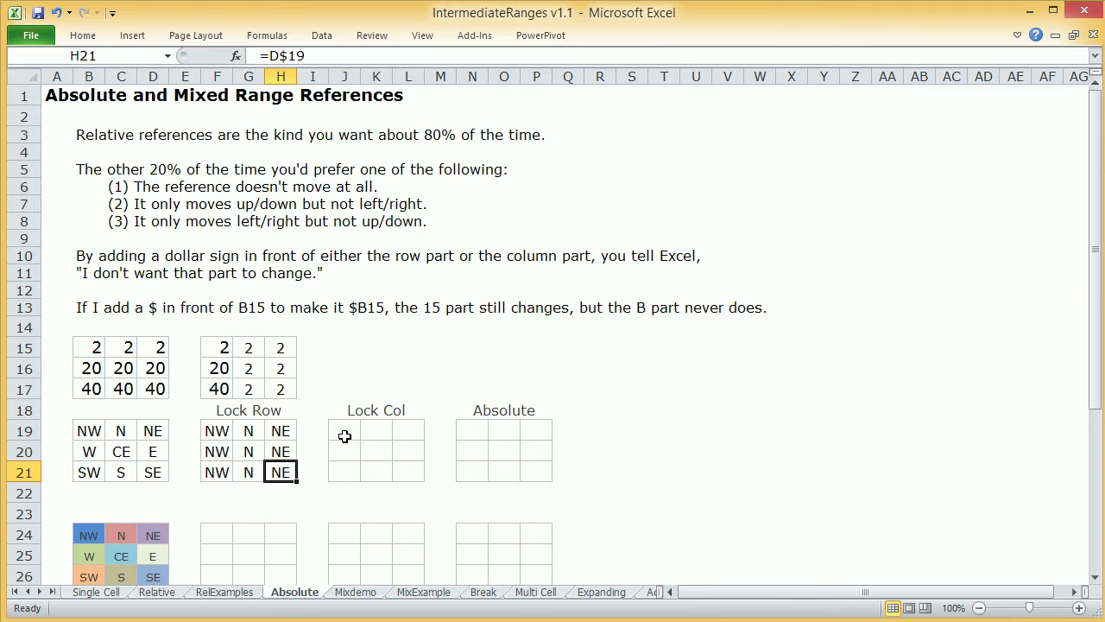
- Enter the formula =$B19 in J19, the first cell of the Lock Col grid, locking only the column part
click(344, 435)
text(=)
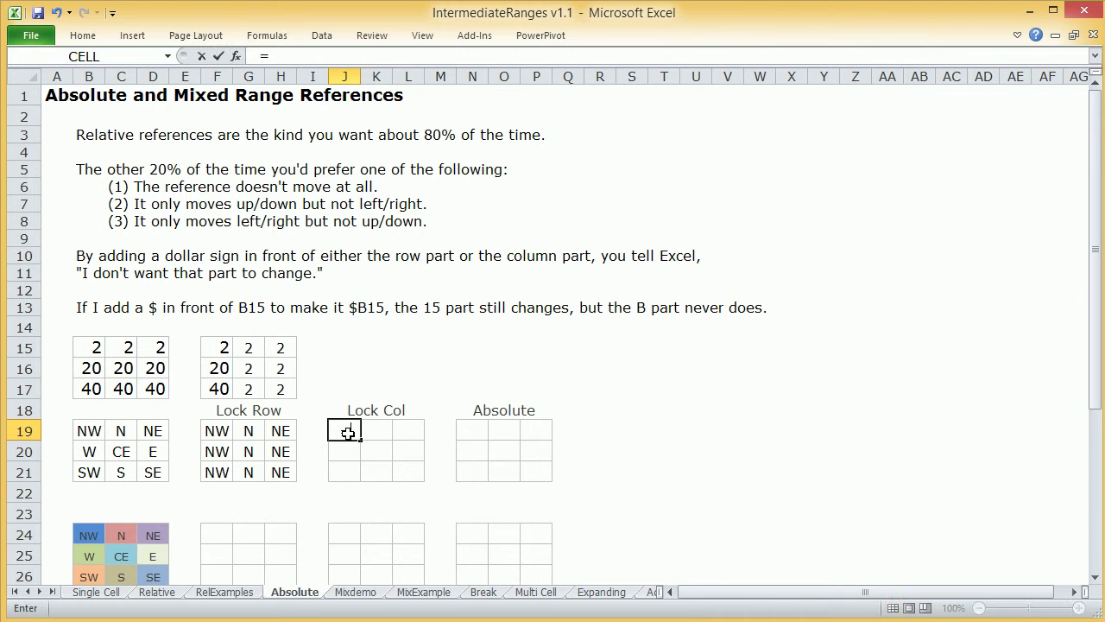
click(97, 430)
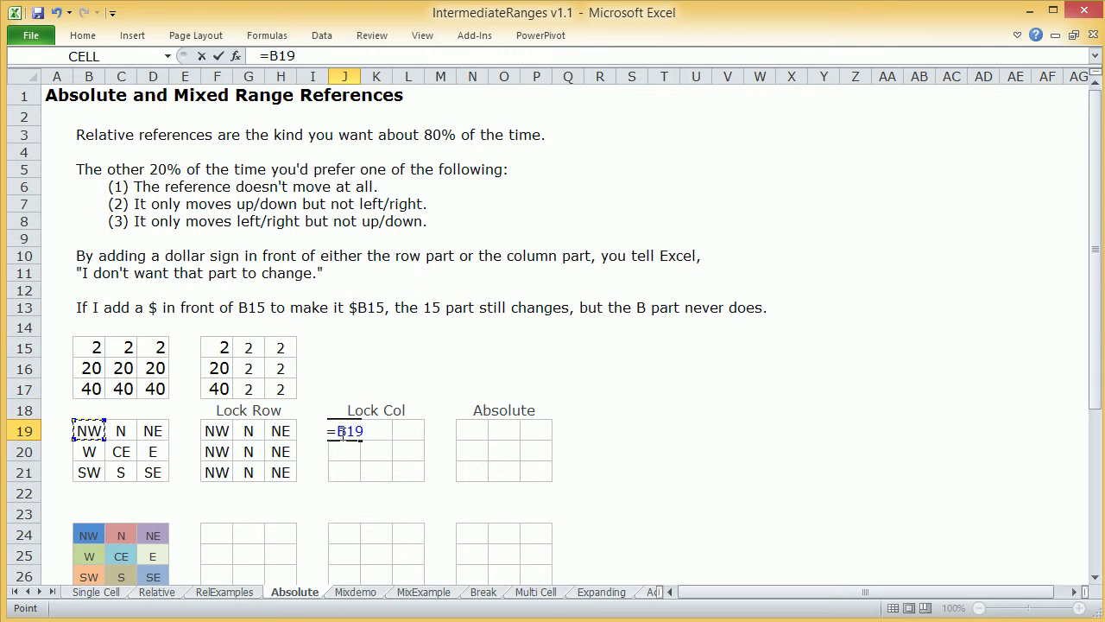
text($)
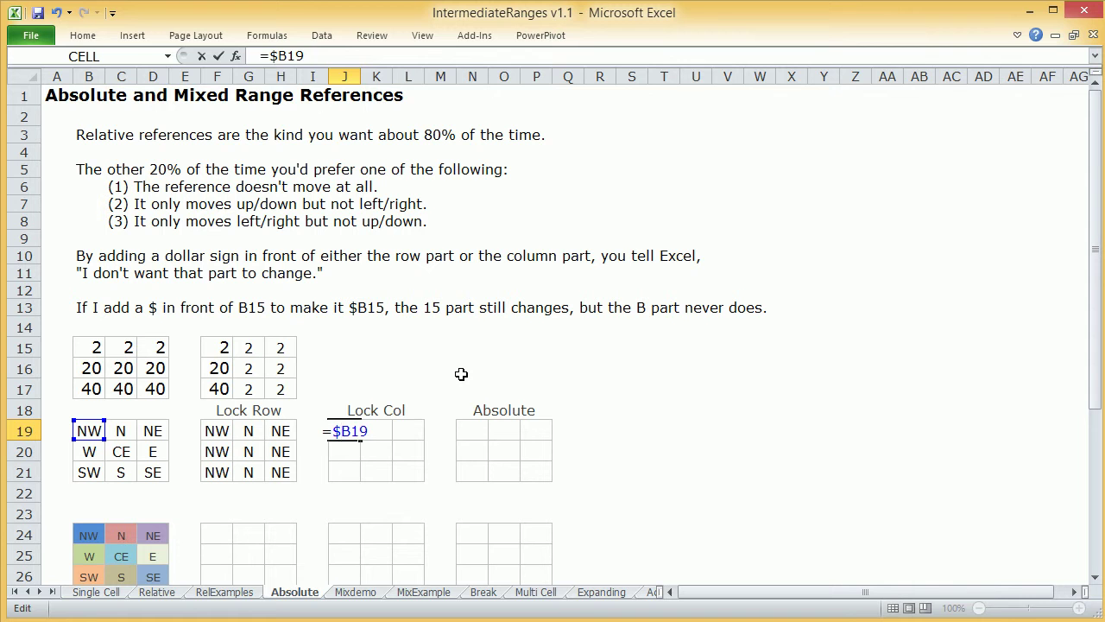
key(Return)
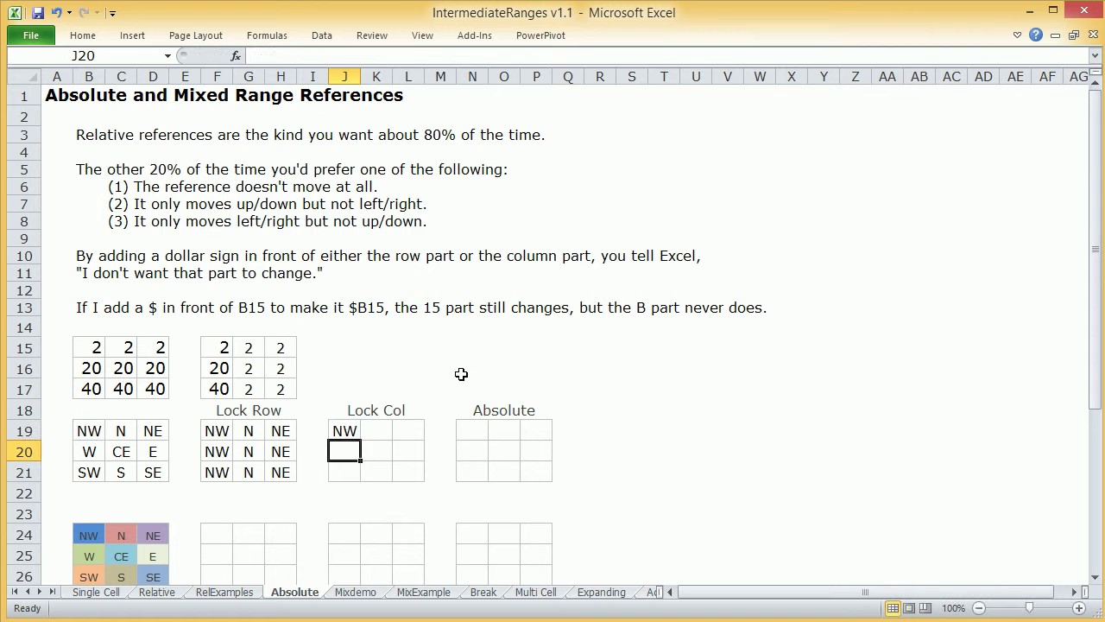
- Copy the formula from J19 across the whole Lock Col grid, J19:L21
click(340, 429)
key(ctrl+c)
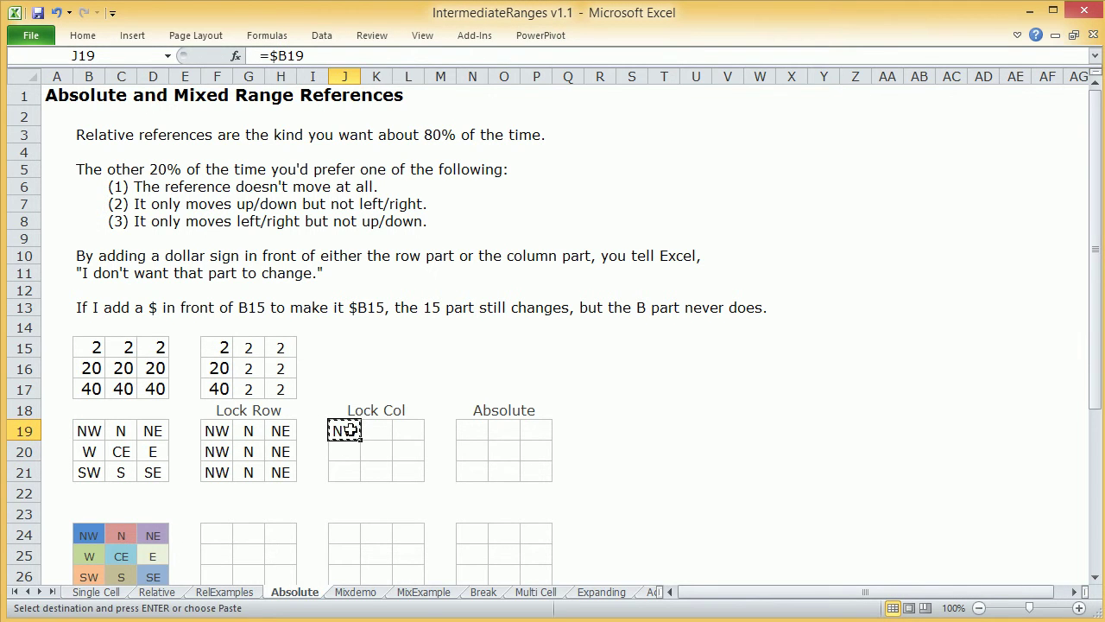
drag(340, 430, 404, 466)
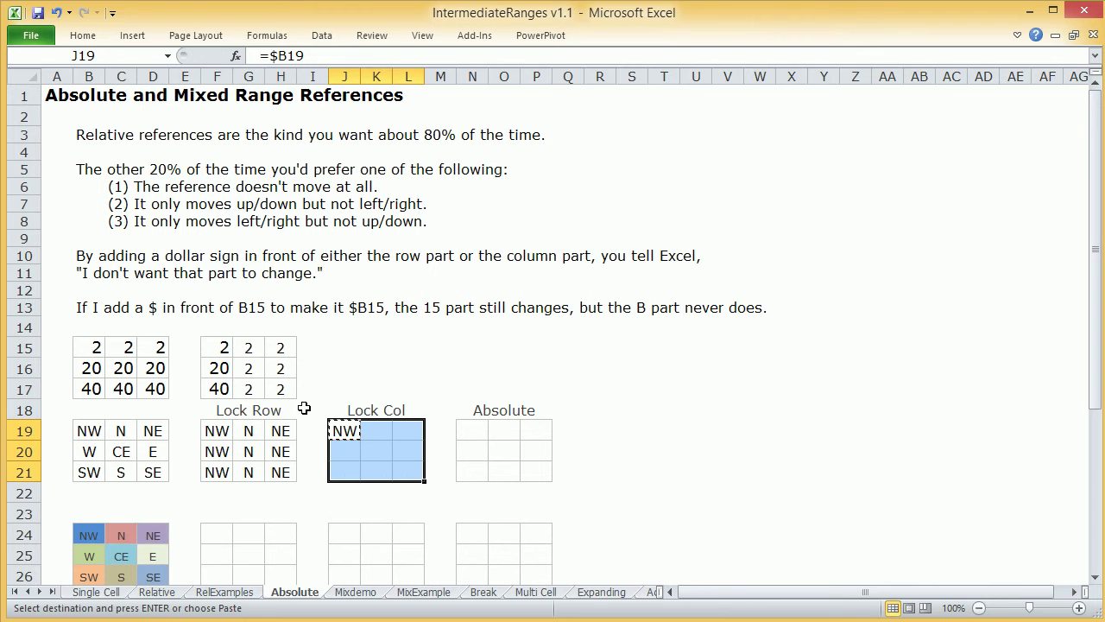
key(ctrl+v)
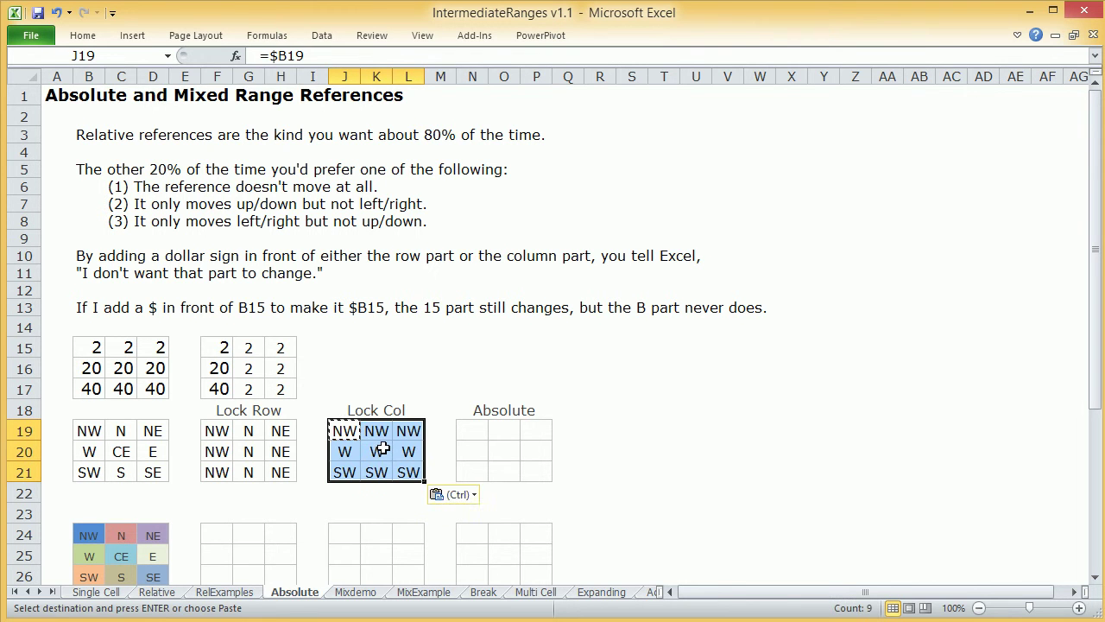
key(Escape)
- Inspect the column-locked references in the formulas of J19 and K20
double_click(344, 432)
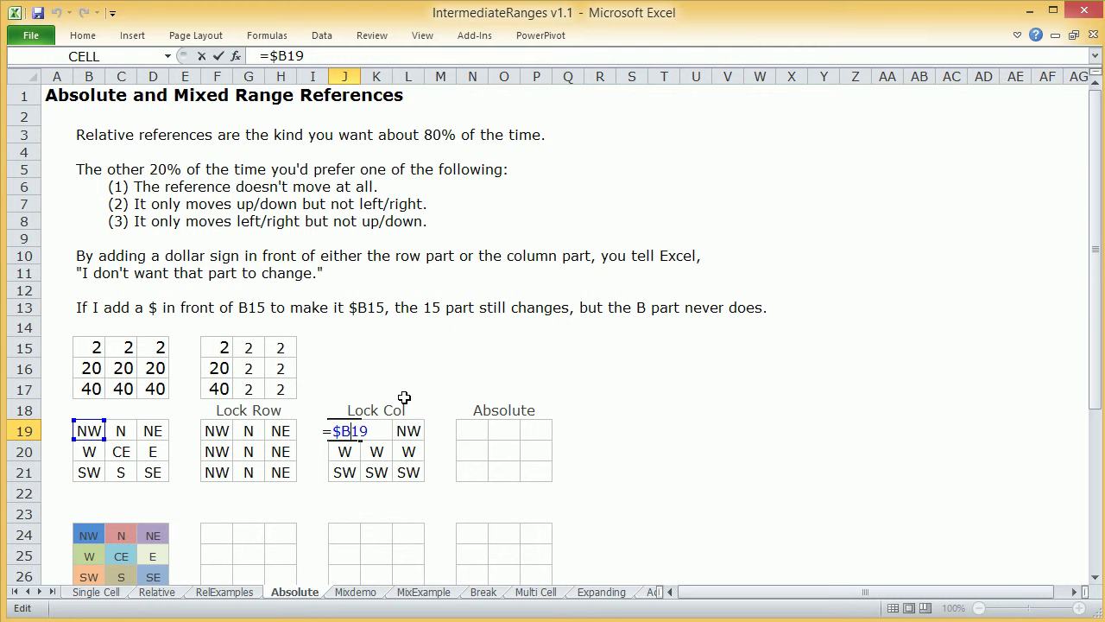
key(Return)
double_click(385, 444)
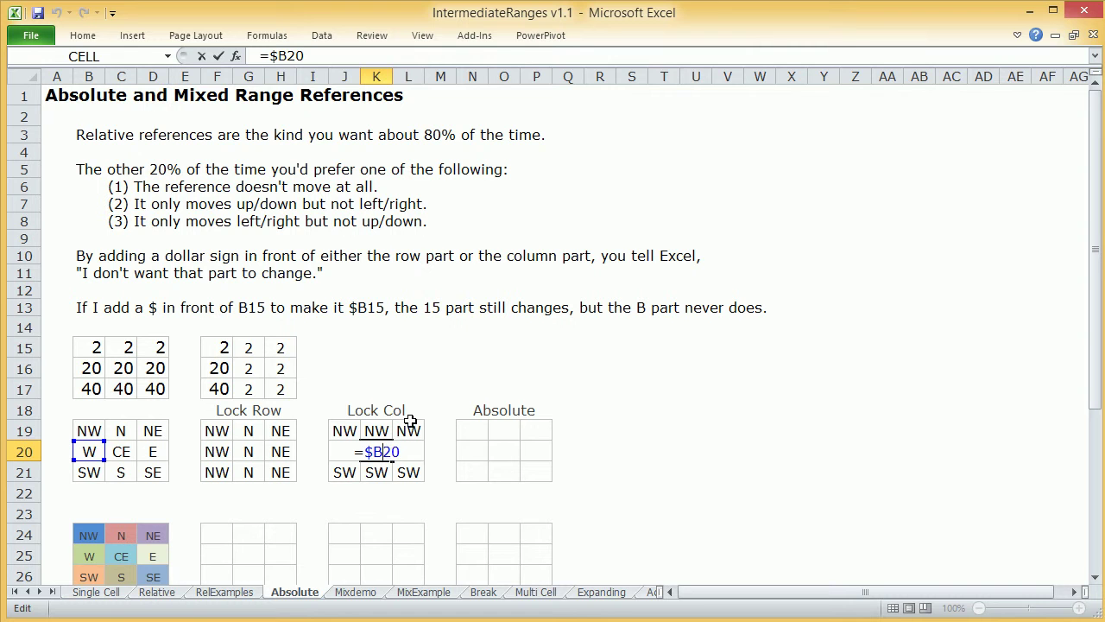
key(Return)
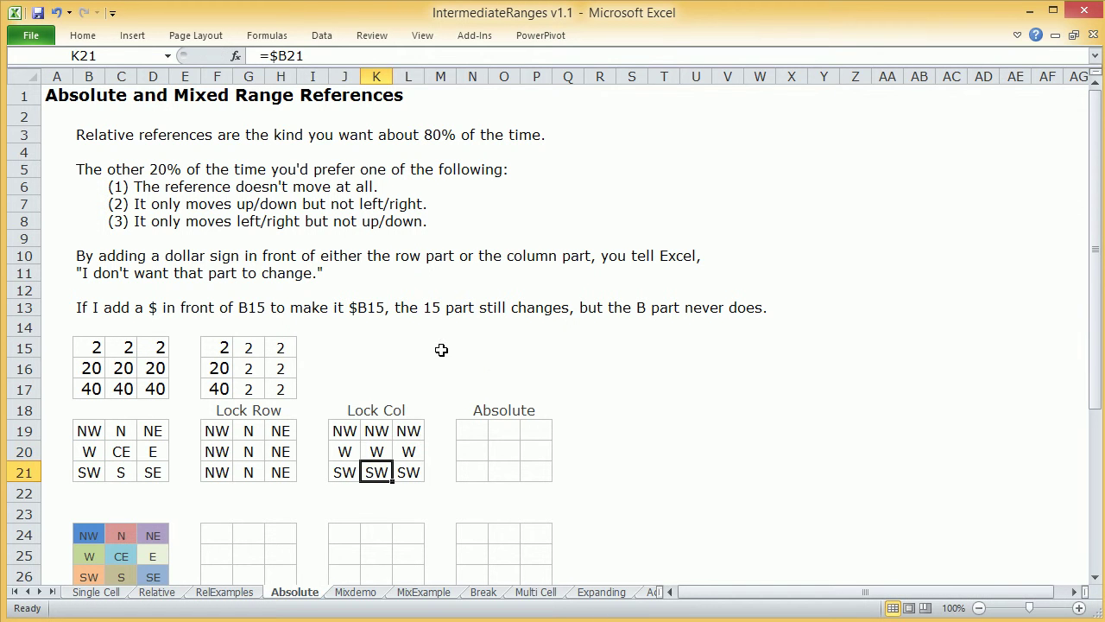
- Inspect the column-locked reference in L21, the last cell of the Lock Col grid
double_click(416, 470)
key(Return)
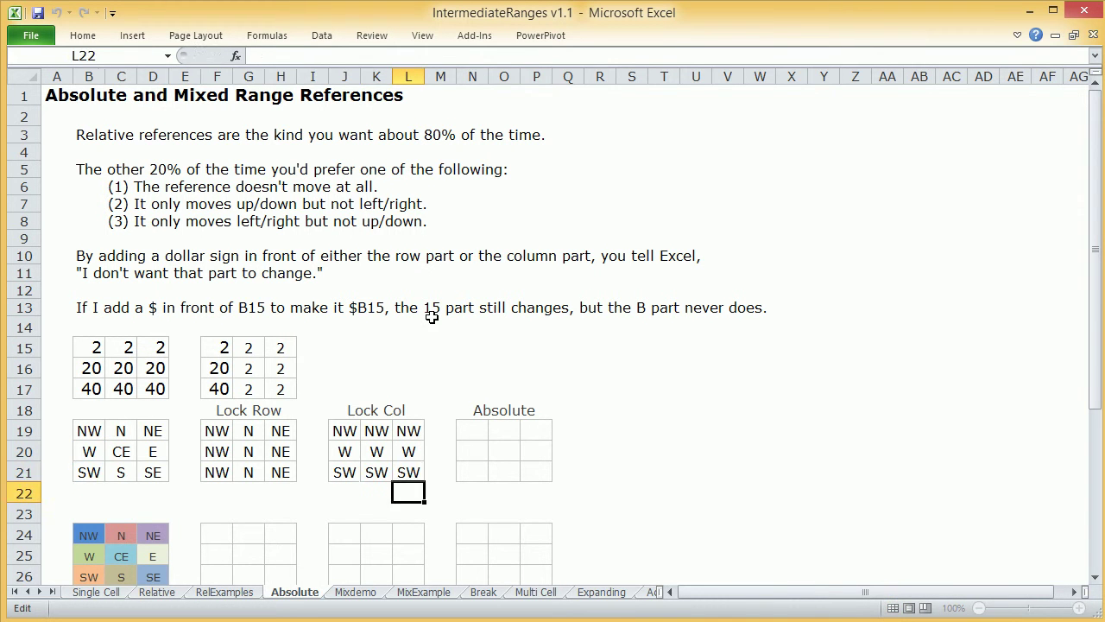
- Enter the formula =$B$19 in N19, the first cell of the Absolute grid, locking both column and row
click(480, 436)
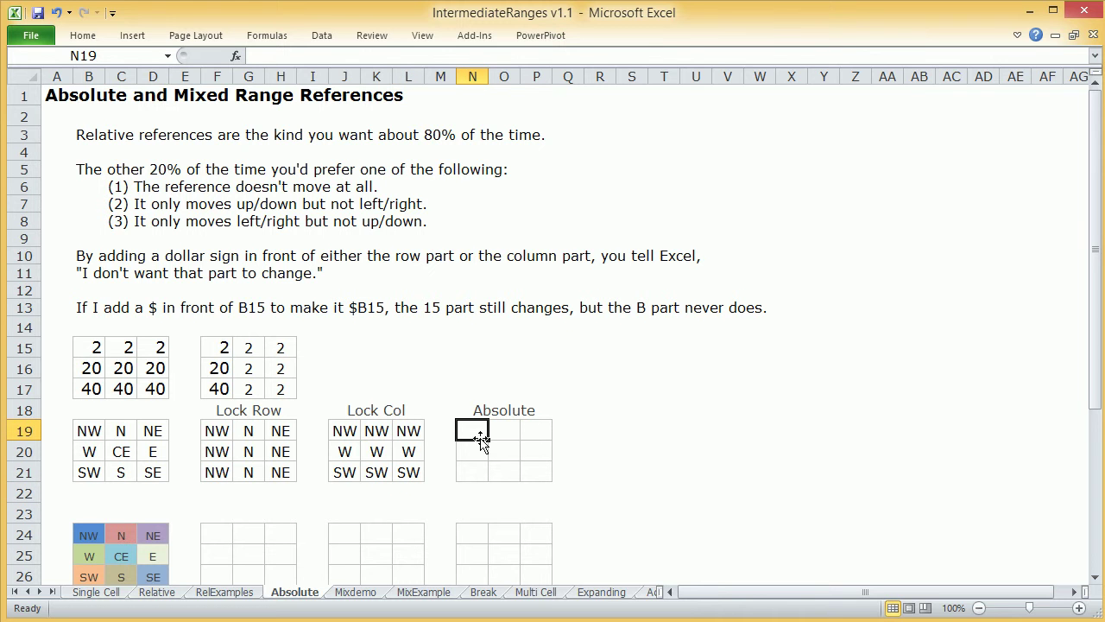
text(=)
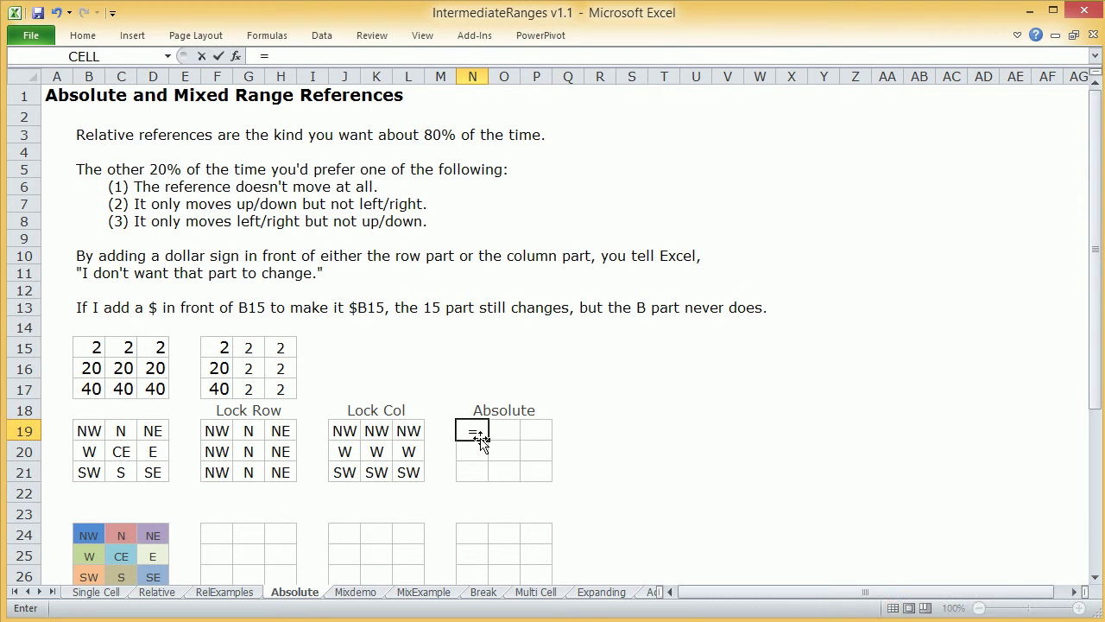
click(93, 430)
key(F2)
key(Left)
key(Left)
key(Left)
text($)
click(479, 433)
text($)
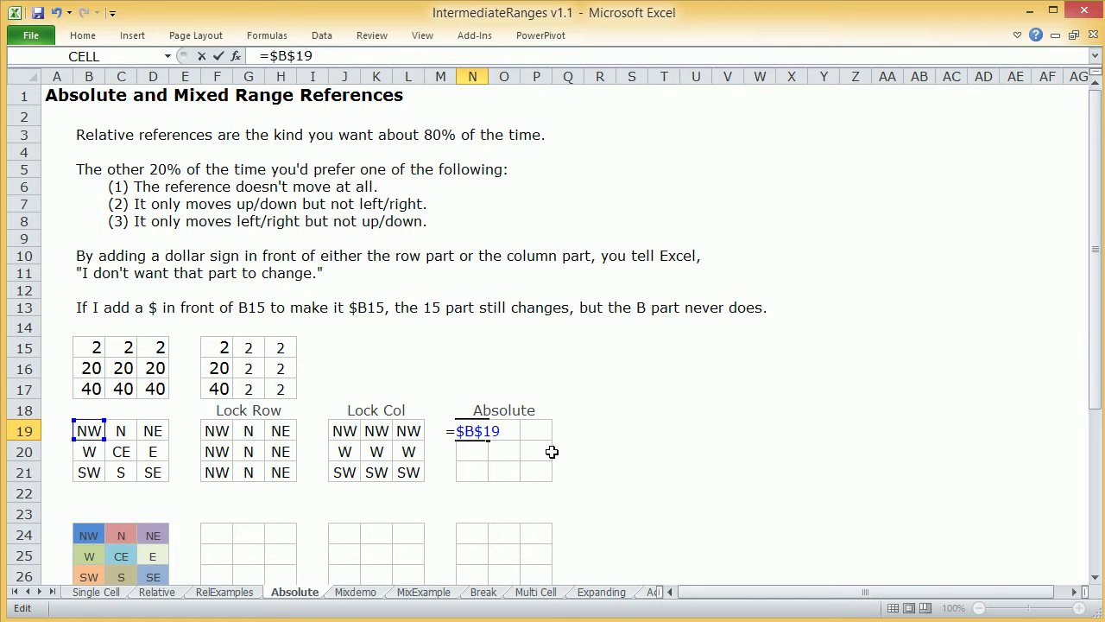
key(Return)
- Copy the formula from N19 across the whole Absolute grid, N19:P21
click(479, 430)
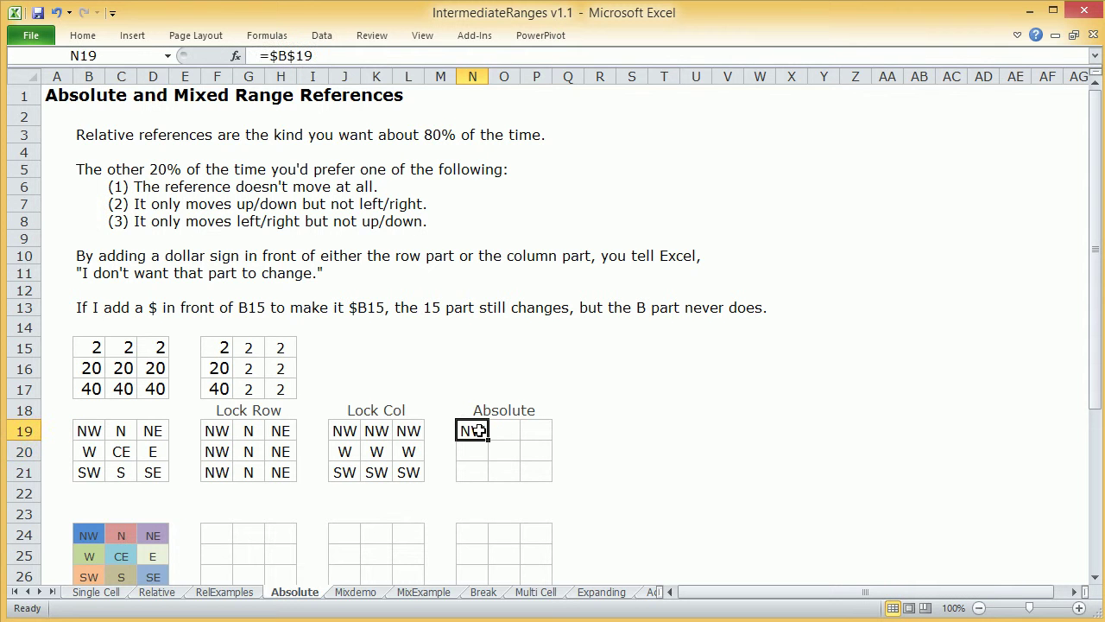
key(ctrl+c)
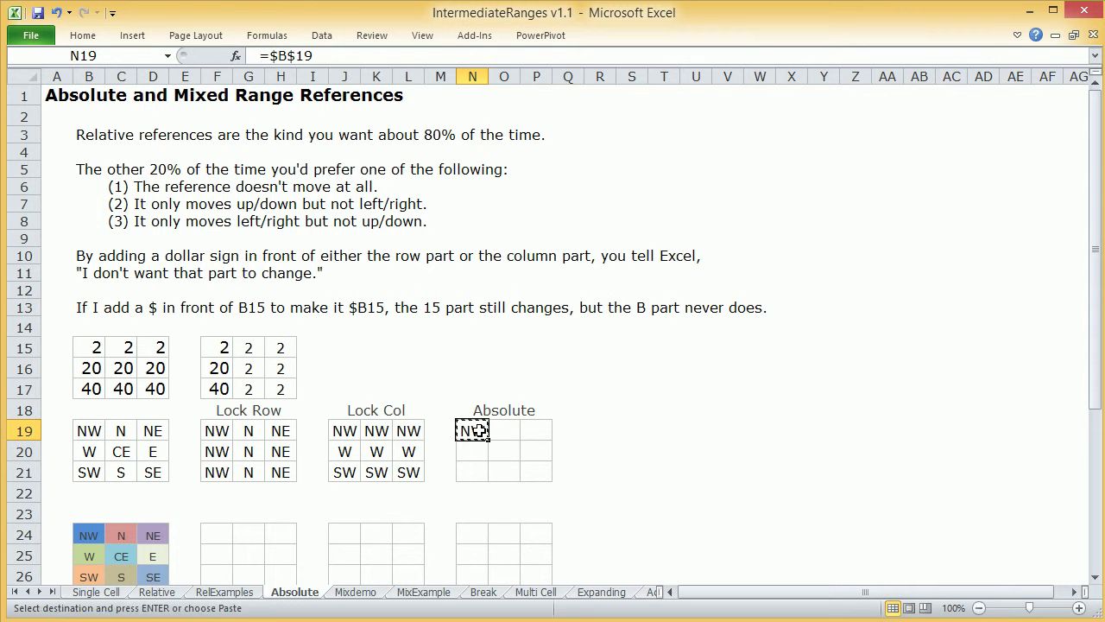
drag(479, 430, 529, 470)
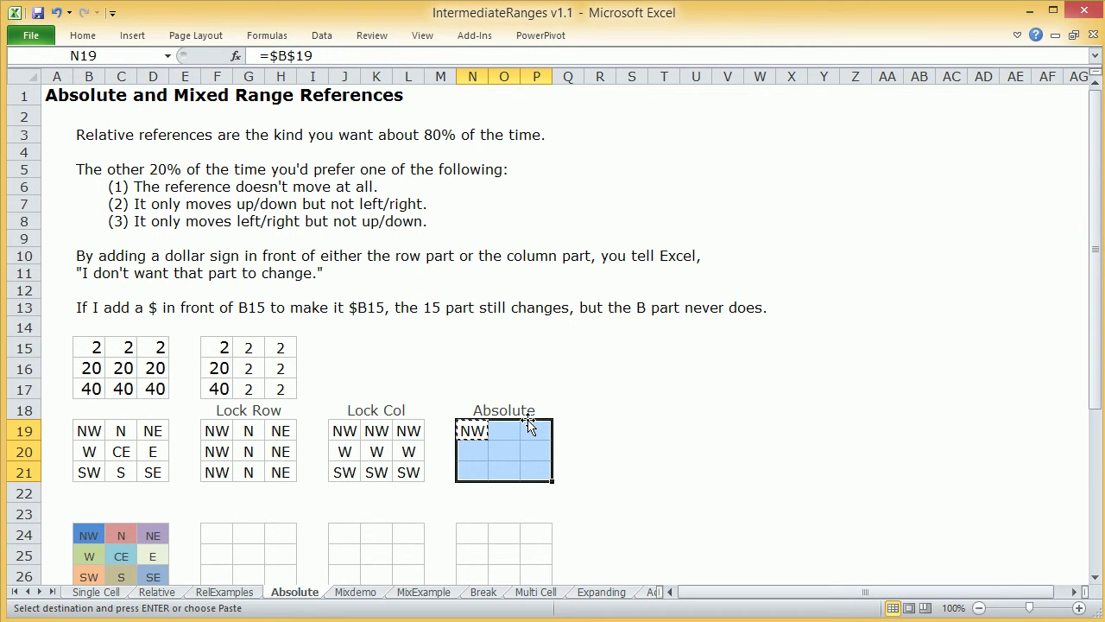
key(ctrl+v)
key(Escape)
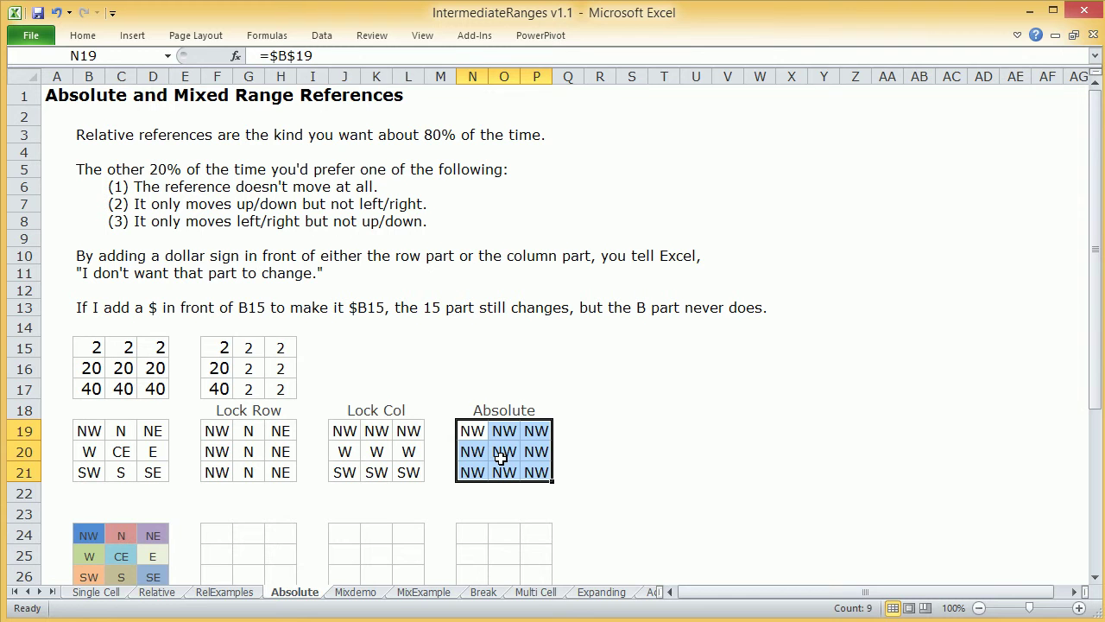
- Inspect the absolute reference in O20, the centre cell of the Absolute grid
click(502, 465)
double_click(499, 451)
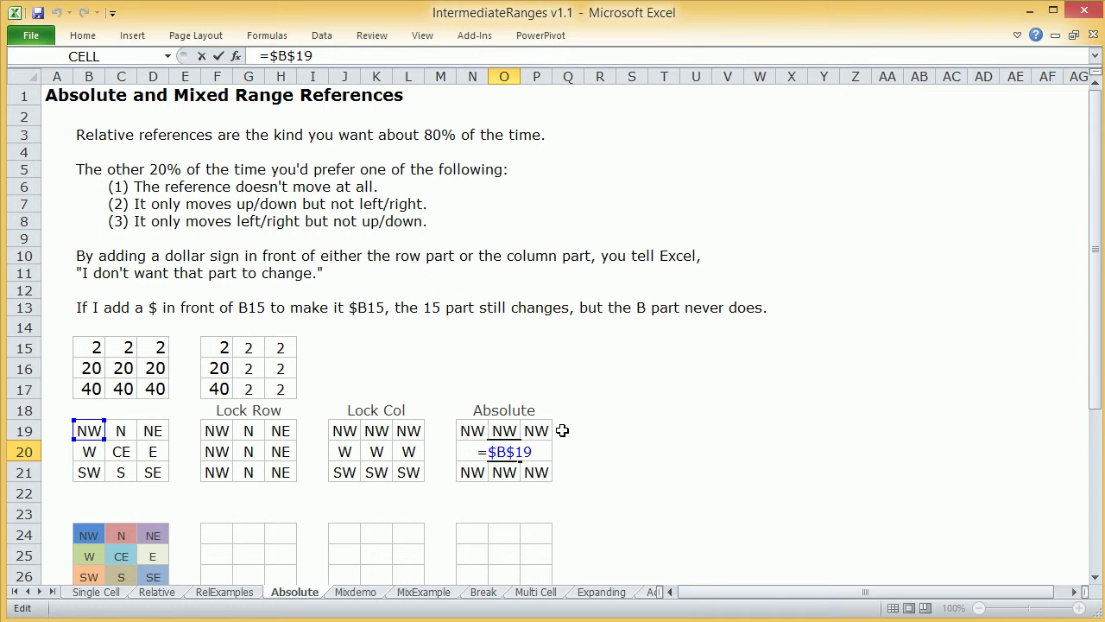
key(Return)
- Enter the row-locked formula =B$24 in F24, the first cell of the empty grid beside the coloured source grid
scroll(553, 428, down, 1)
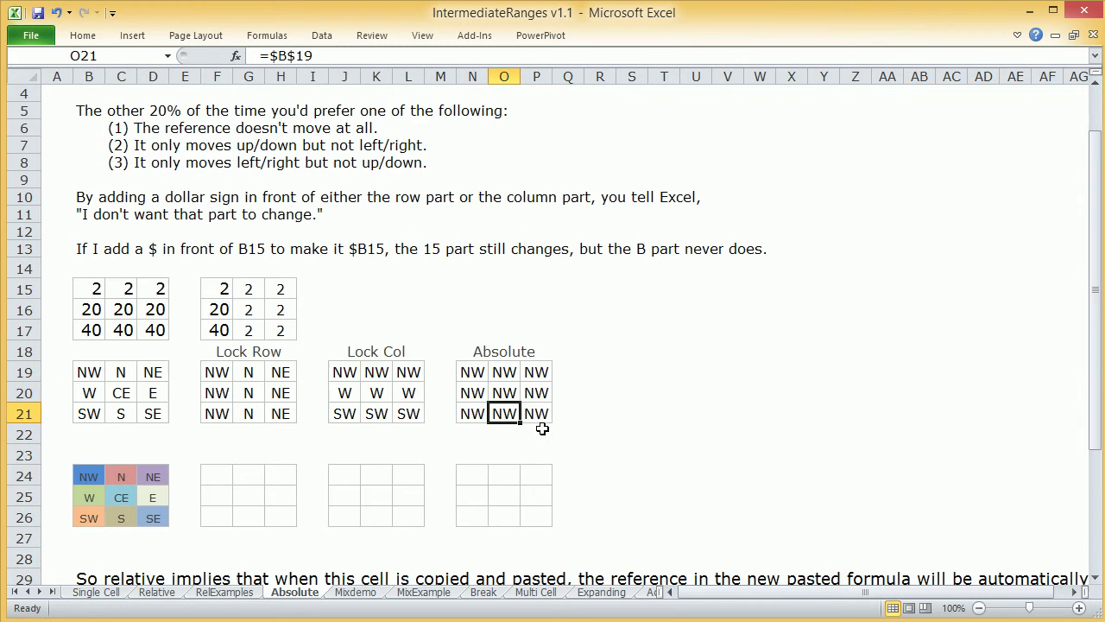
click(215, 478)
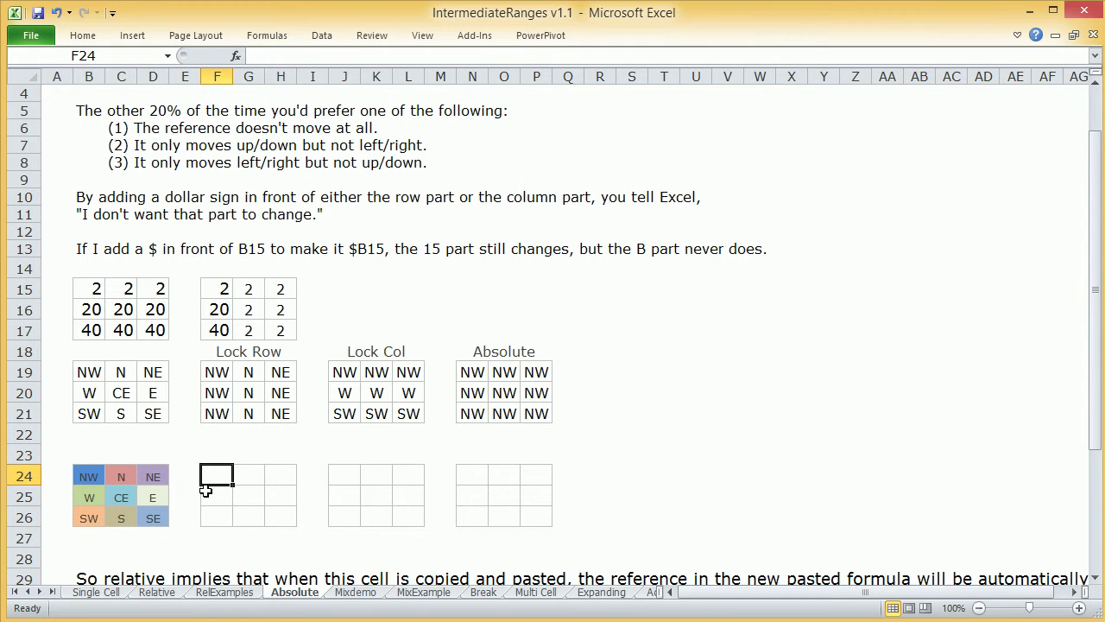
text(=)
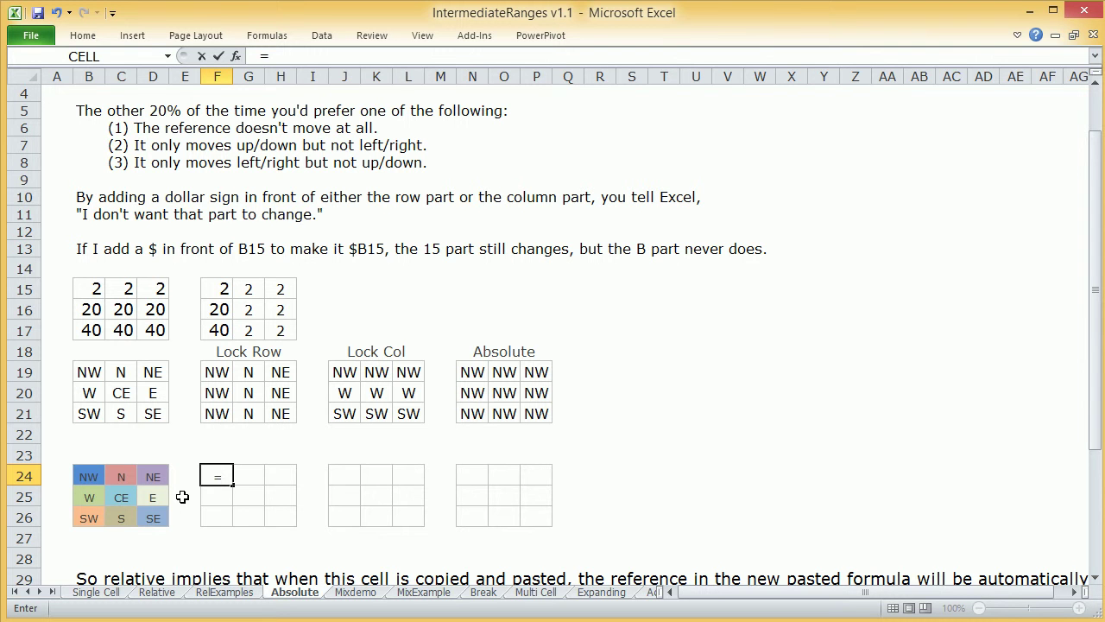
click(87, 475)
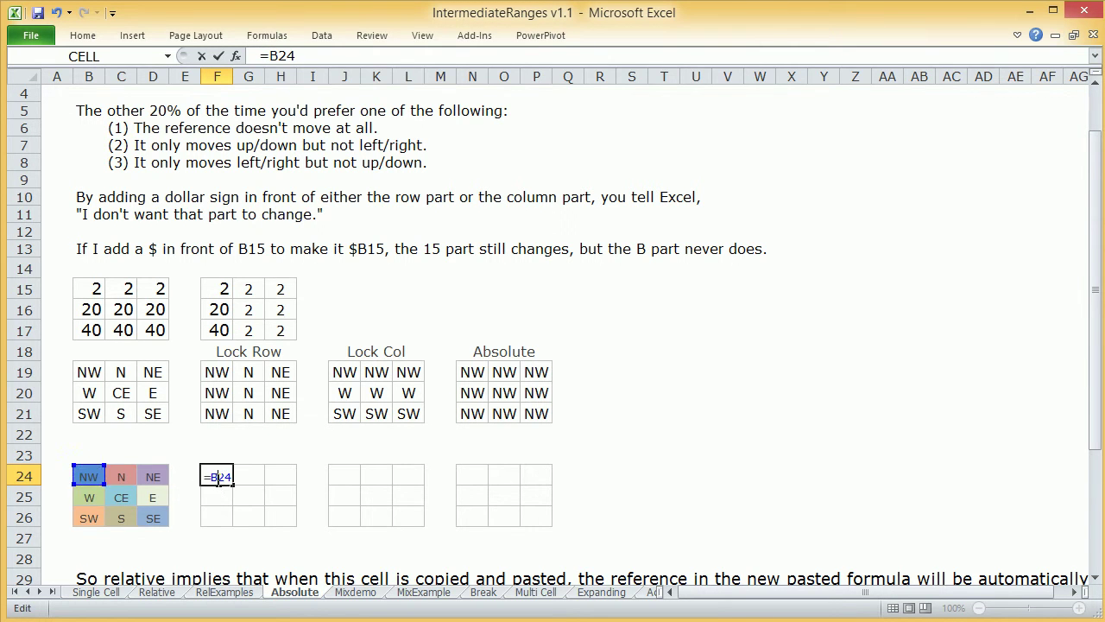
text($)
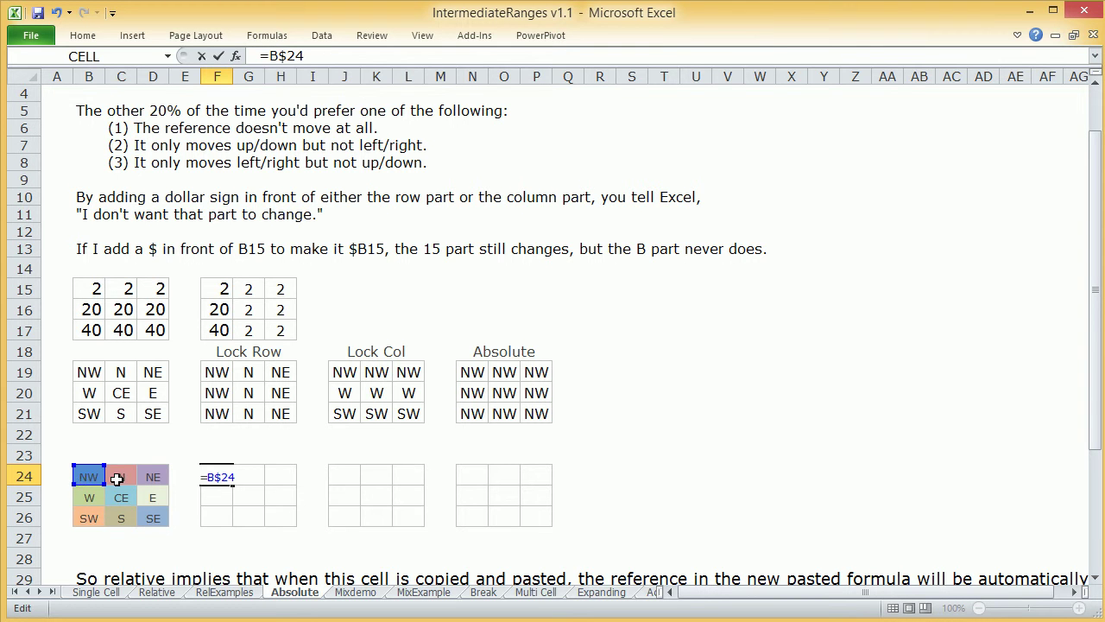
key(Return)
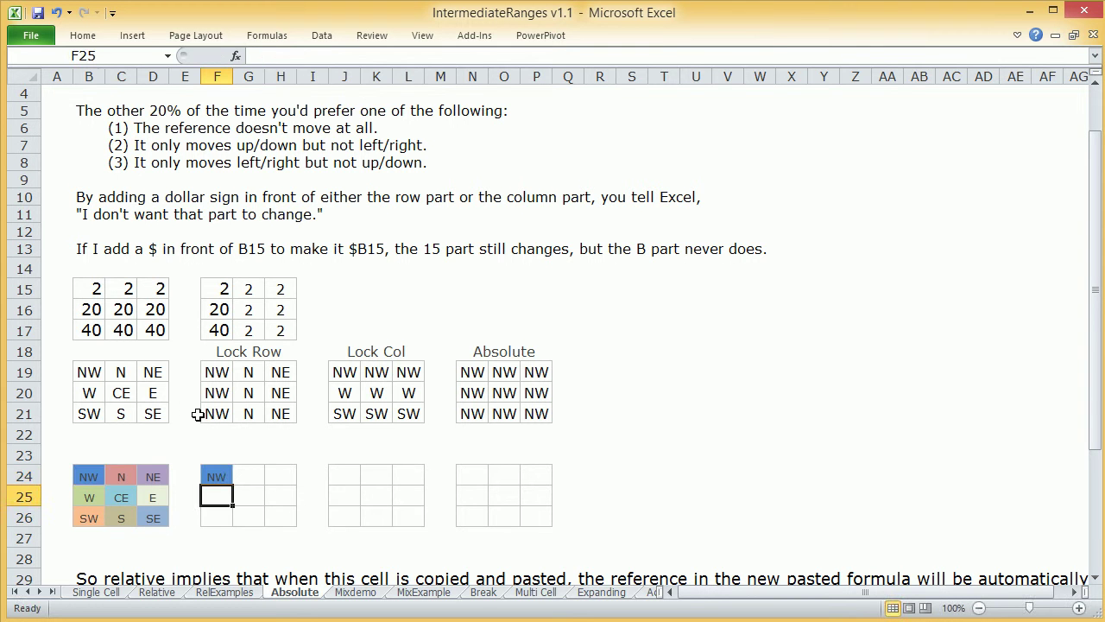
- Copy the row-locked formula from F24 across the grid F24:H26
click(216, 477)
key(ctrl+c)
drag(216, 478, 280, 513)
key(ctrl+v)
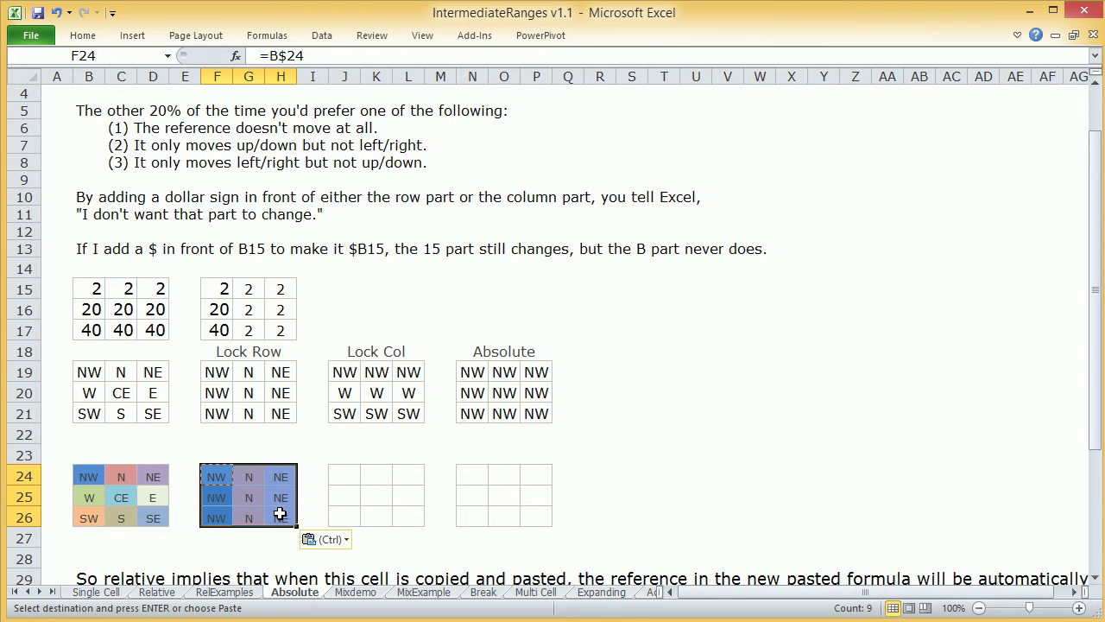
key(Escape)
- Examine the row-locked grid F24:H26 row by row to compare how its references repeat
click(248, 476)
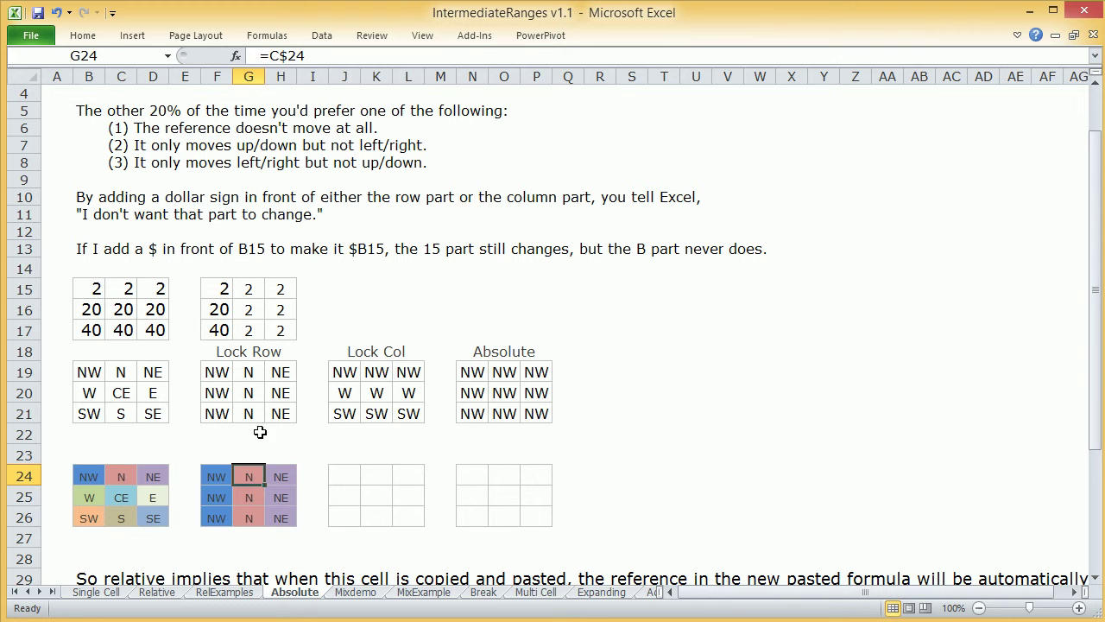
drag(217, 477, 275, 477)
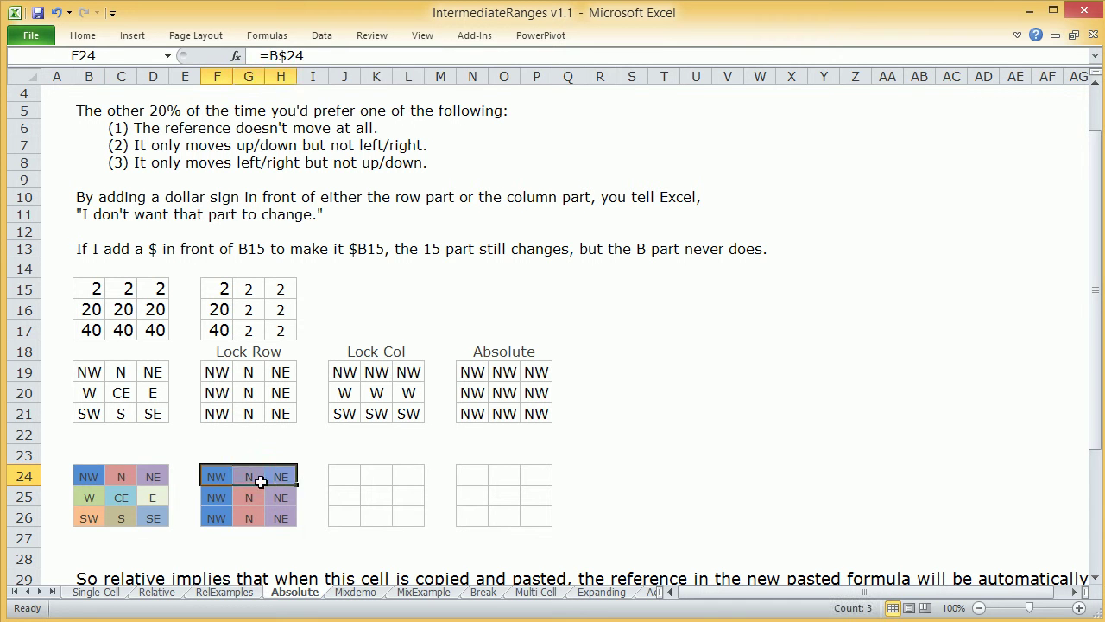
drag(210, 499, 286, 497)
drag(217, 474, 290, 481)
drag(217, 493, 280, 496)
drag(217, 518, 281, 521)
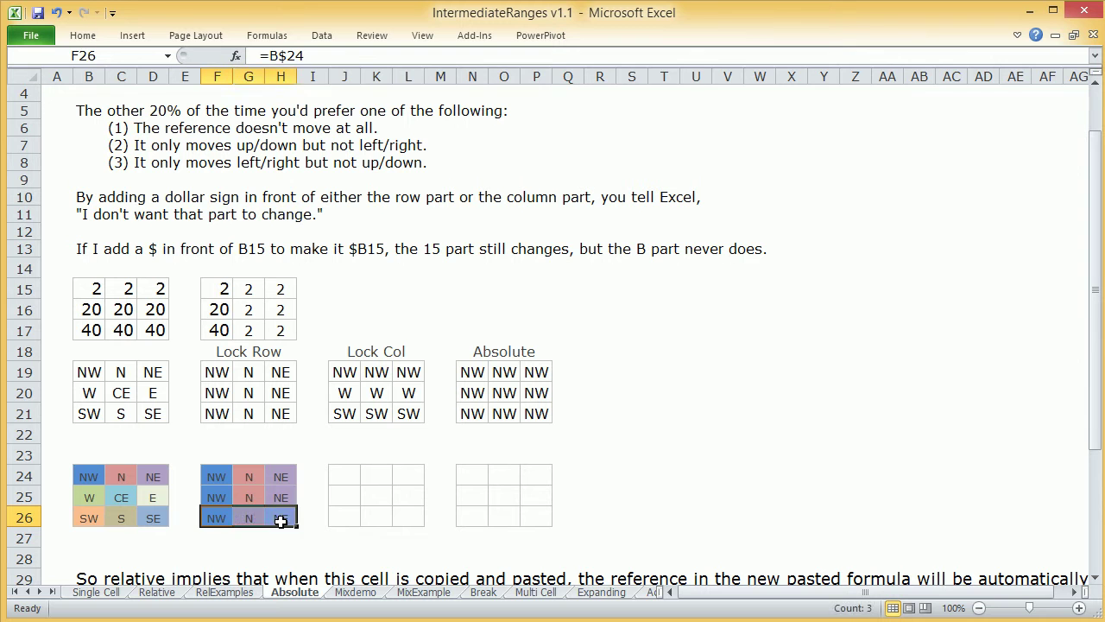
- Enter the column-locked formula =$B24 in J24, the first cell of the grid below Lock Col
click(333, 477)
text(=)
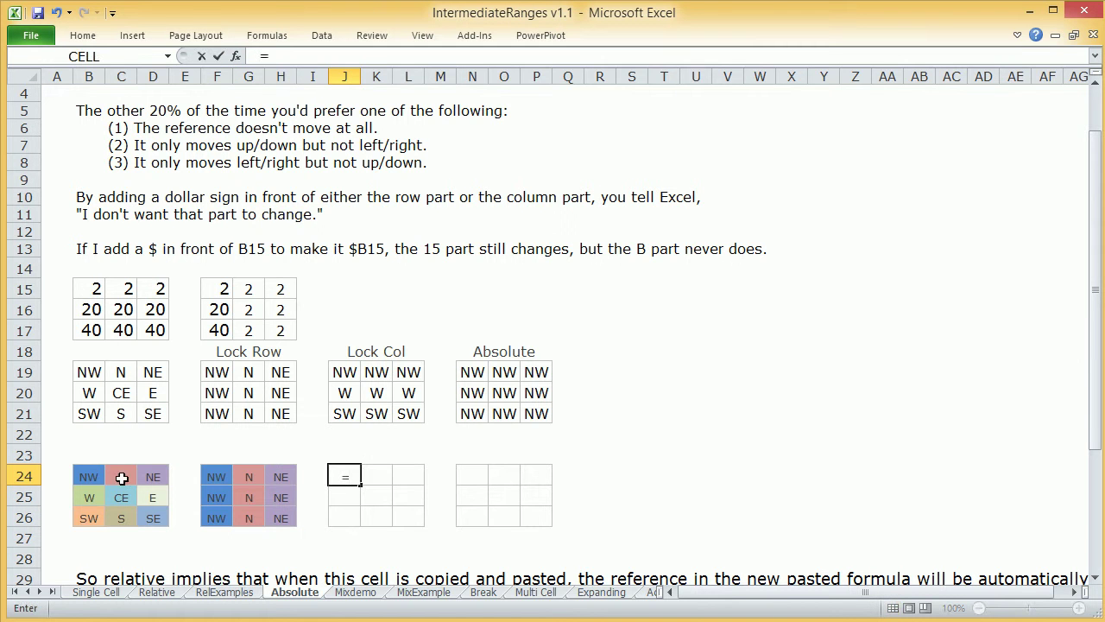
click(86, 474)
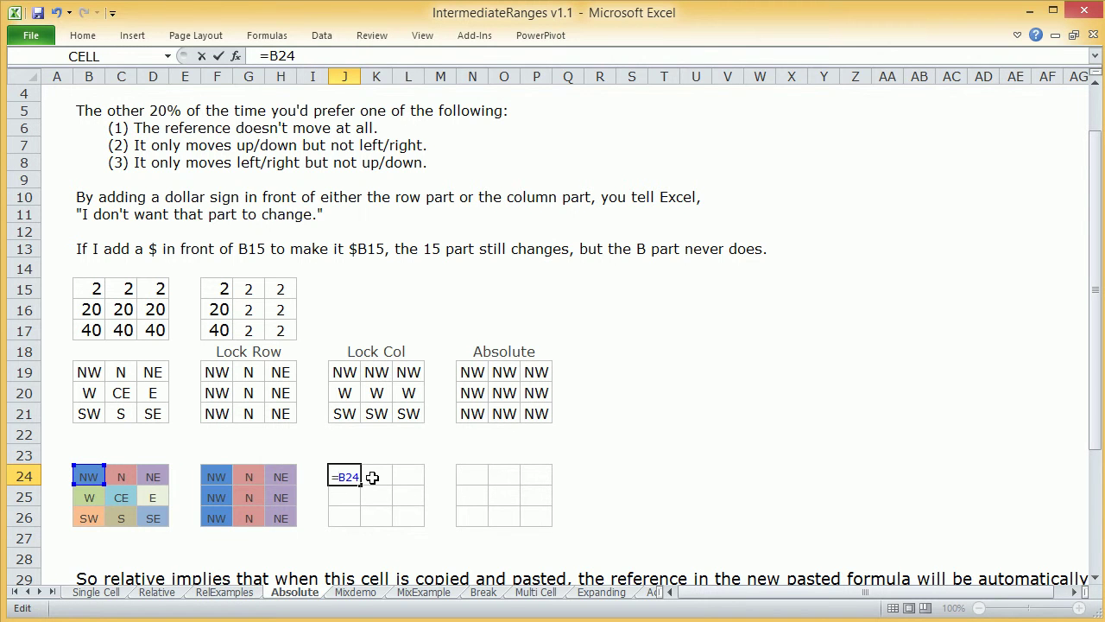
key(F4)
key(F4)
key(F4)
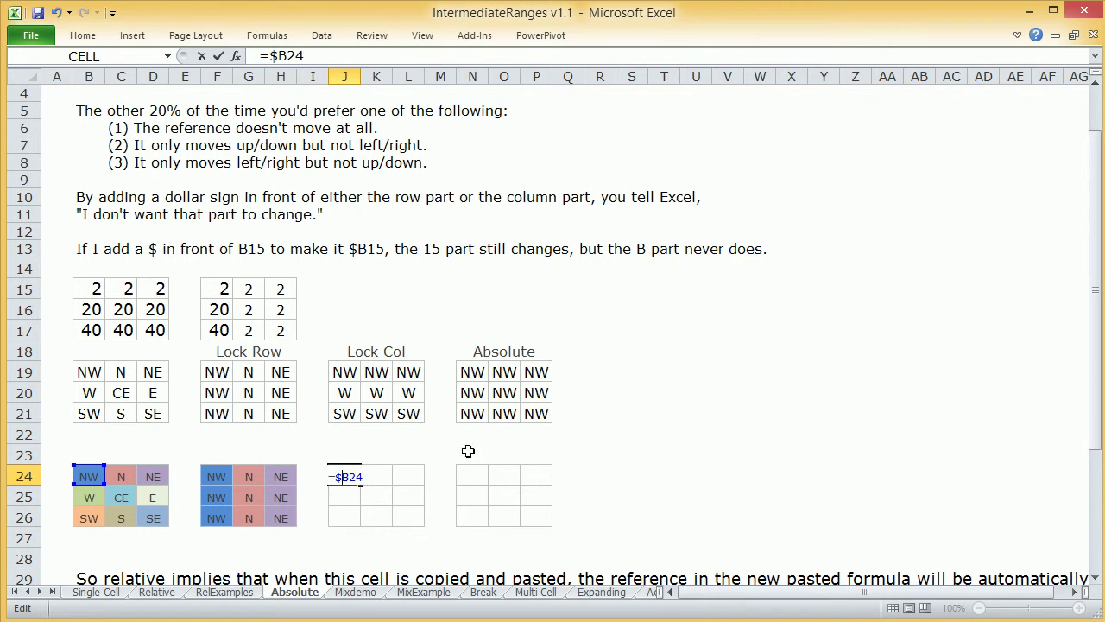
key(Return)
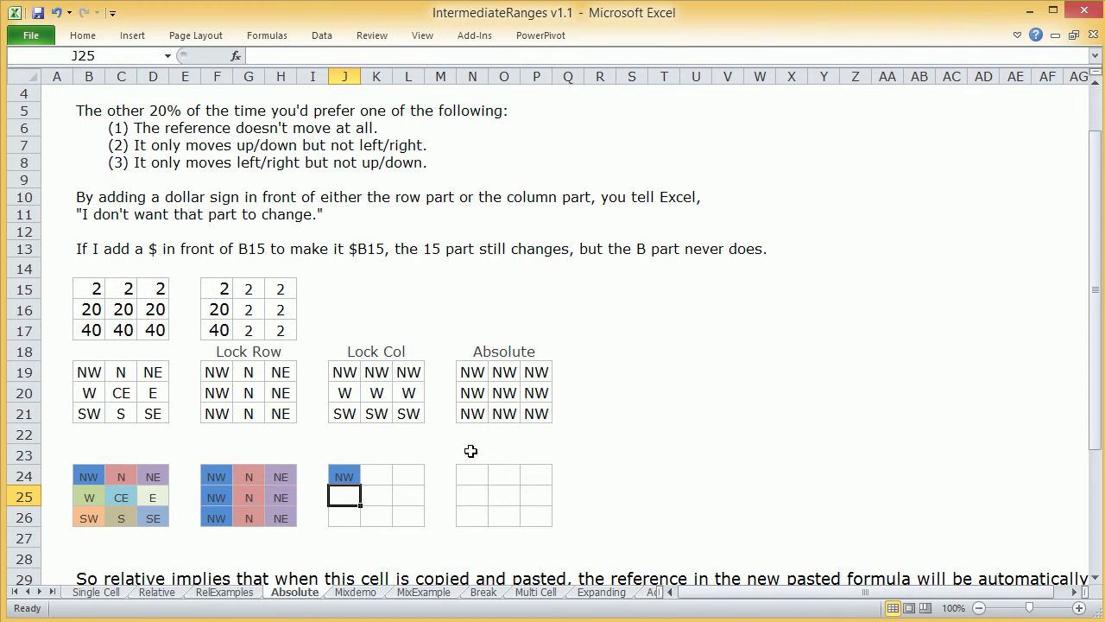
- Copy the column-locked formula from J24 across the grid J24:L26
click(347, 479)
key(ctrl+c)
drag(348, 478, 404, 509)
key(ctrl+v)
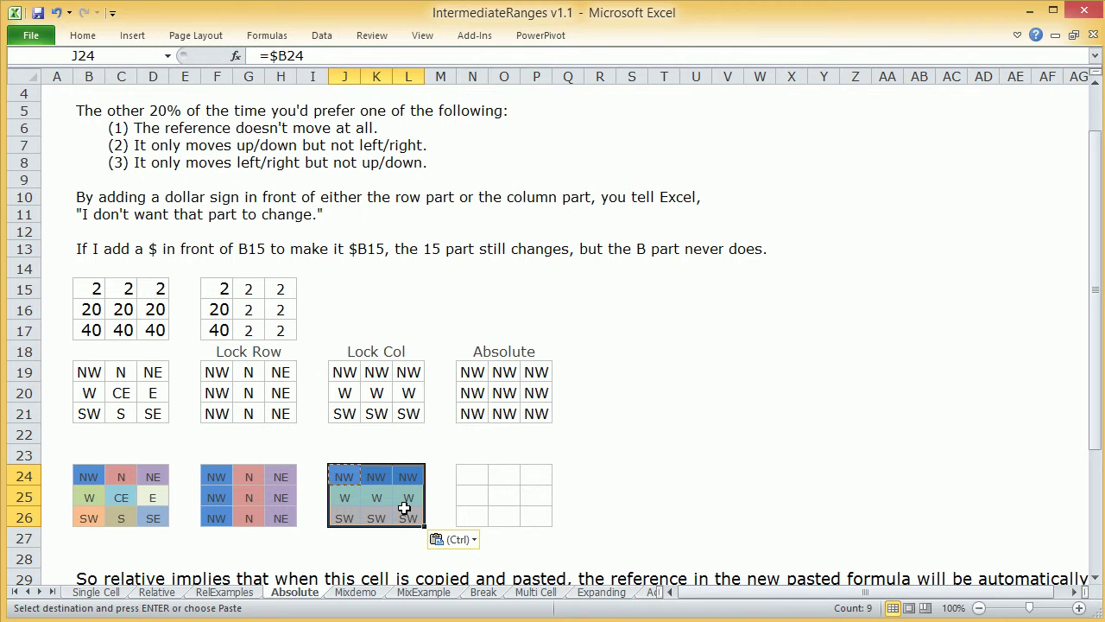
key(Escape)
- Examine the column-locked grid J24:L26 column by column to compare how its references repeat
click(367, 496)
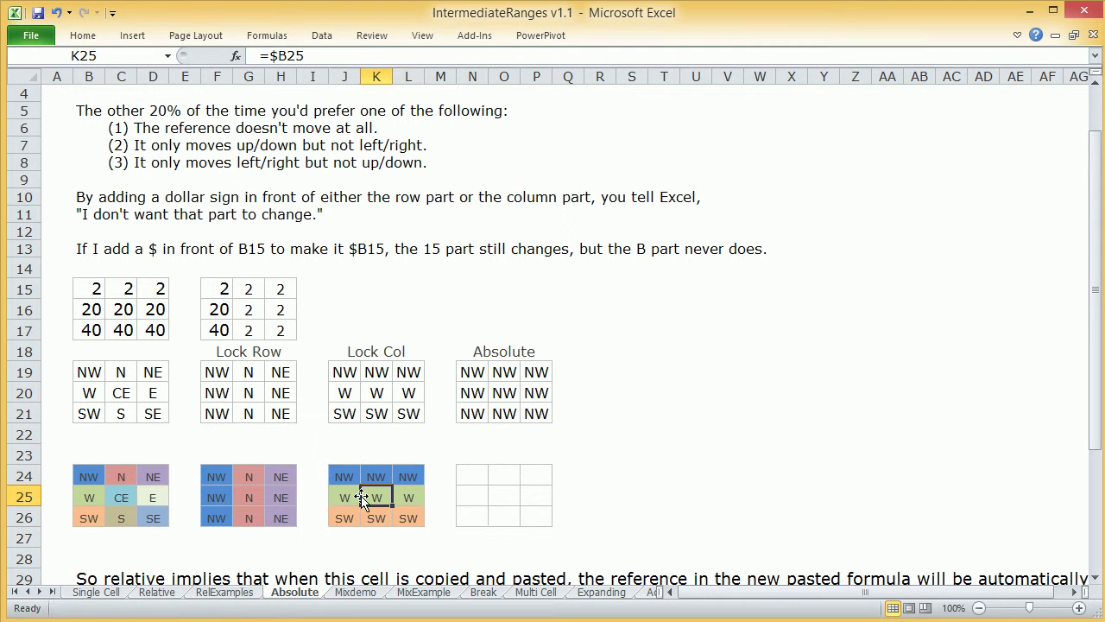
drag(349, 476, 349, 517)
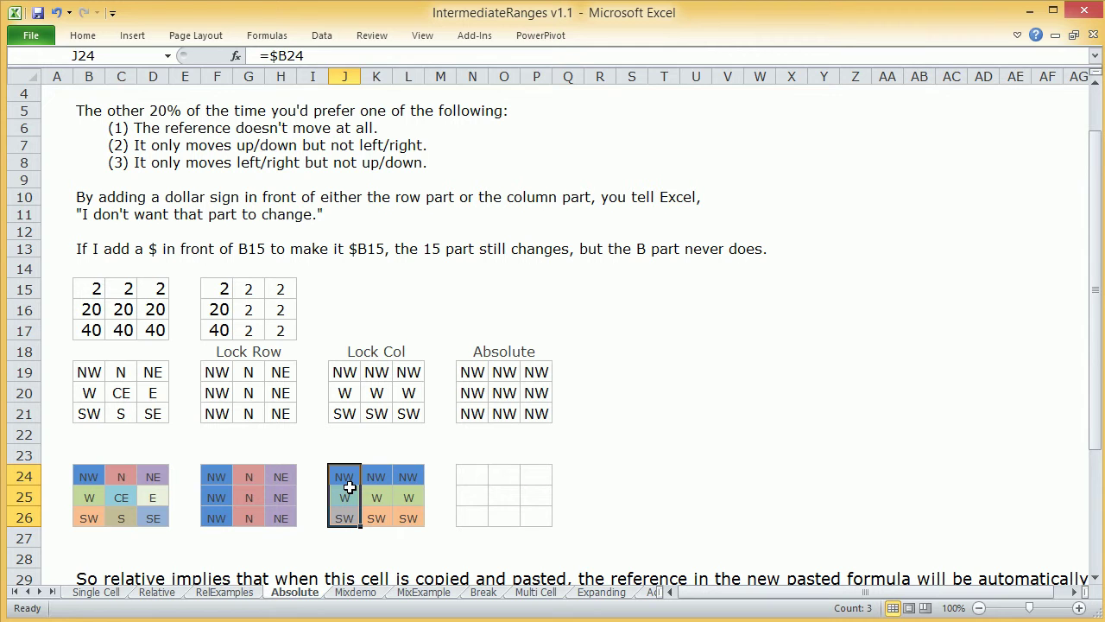
drag(370, 474, 379, 516)
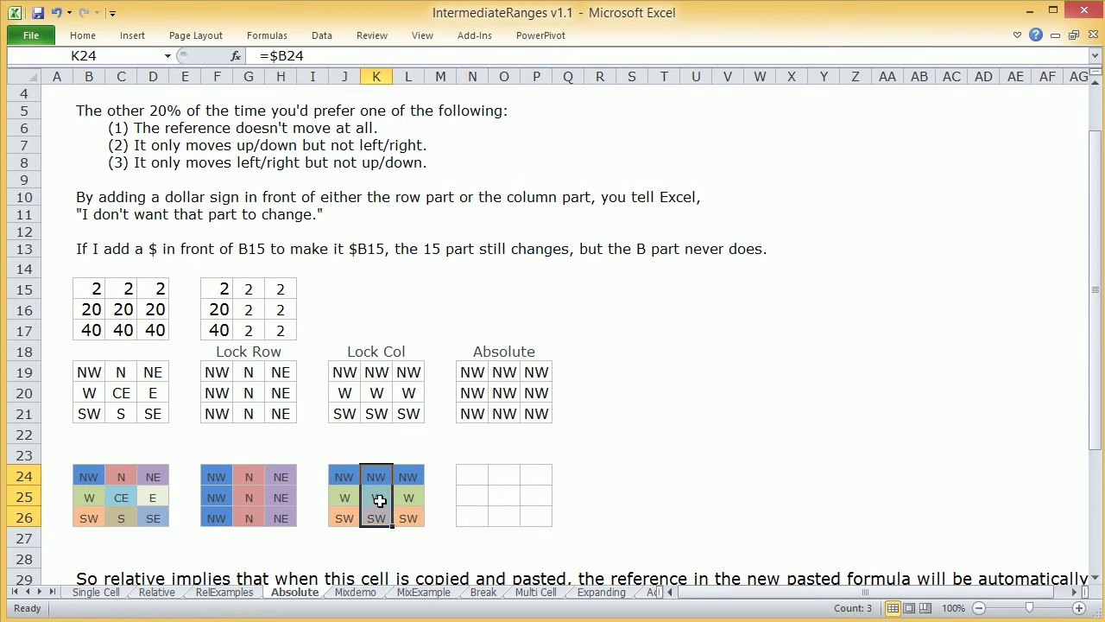
drag(406, 475, 408, 517)
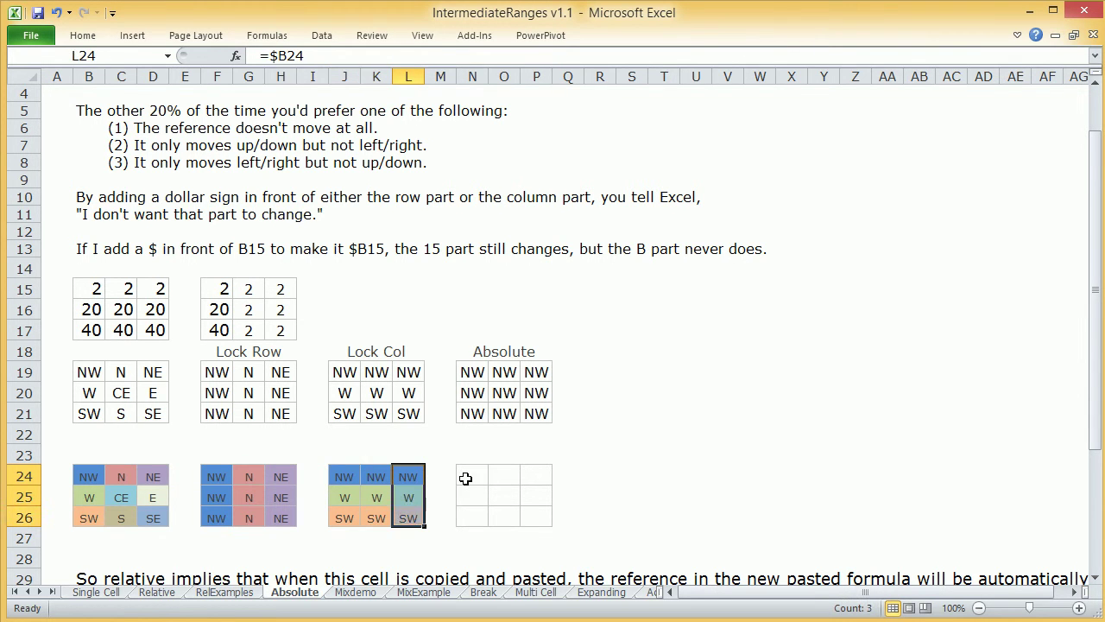
- Enter the fully absolute formula =$B$24 in N24, the first cell of the grid below Absolute
click(464, 479)
text(=)
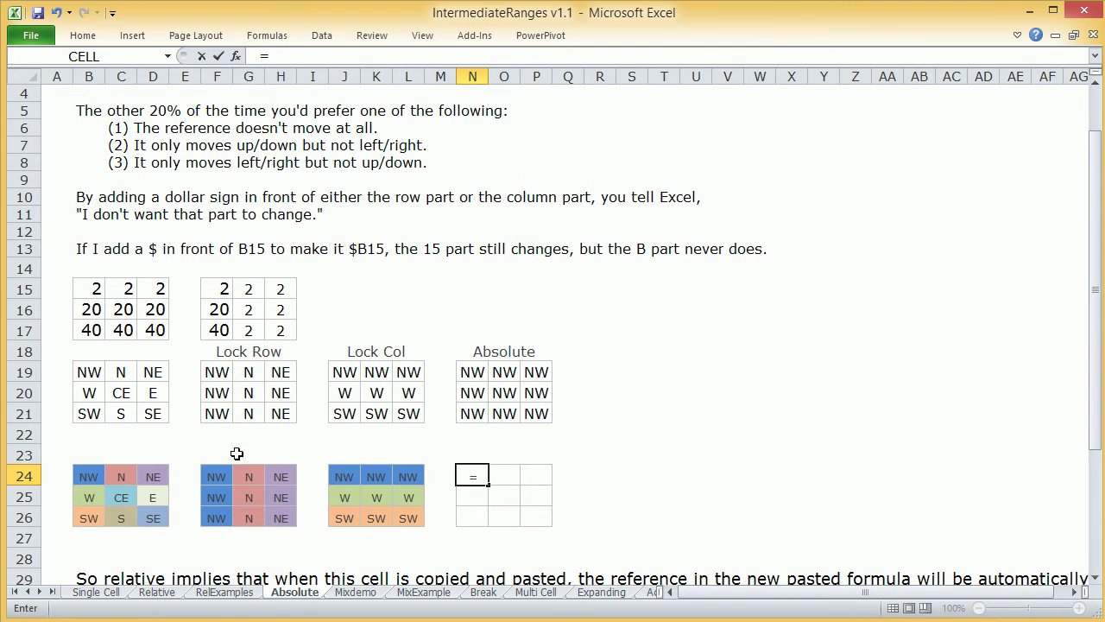
click(84, 474)
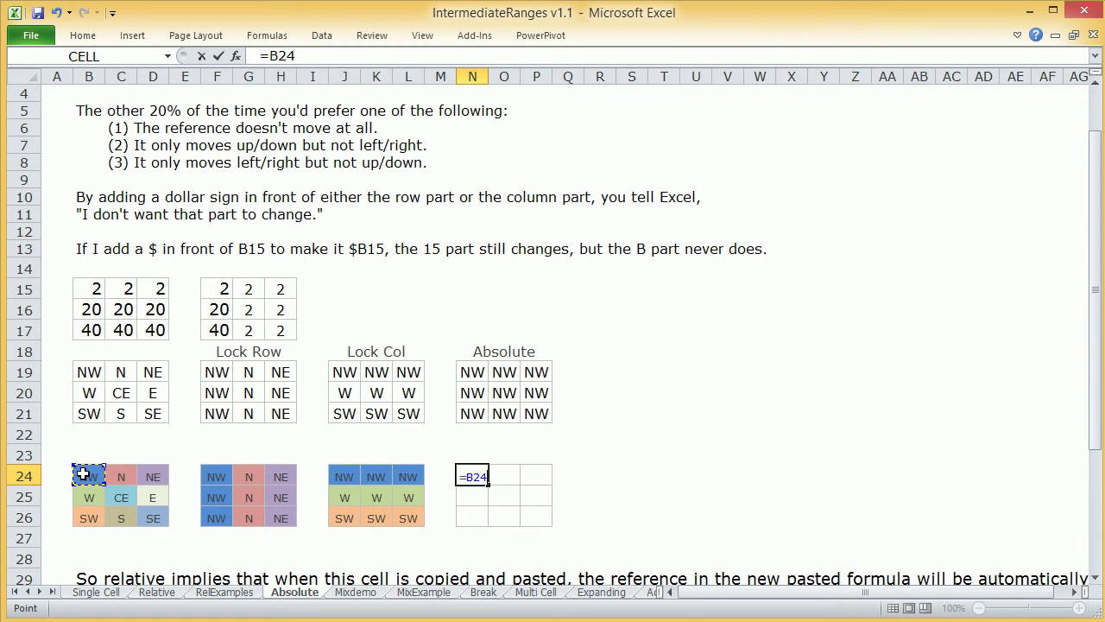
click(464, 477)
text($)
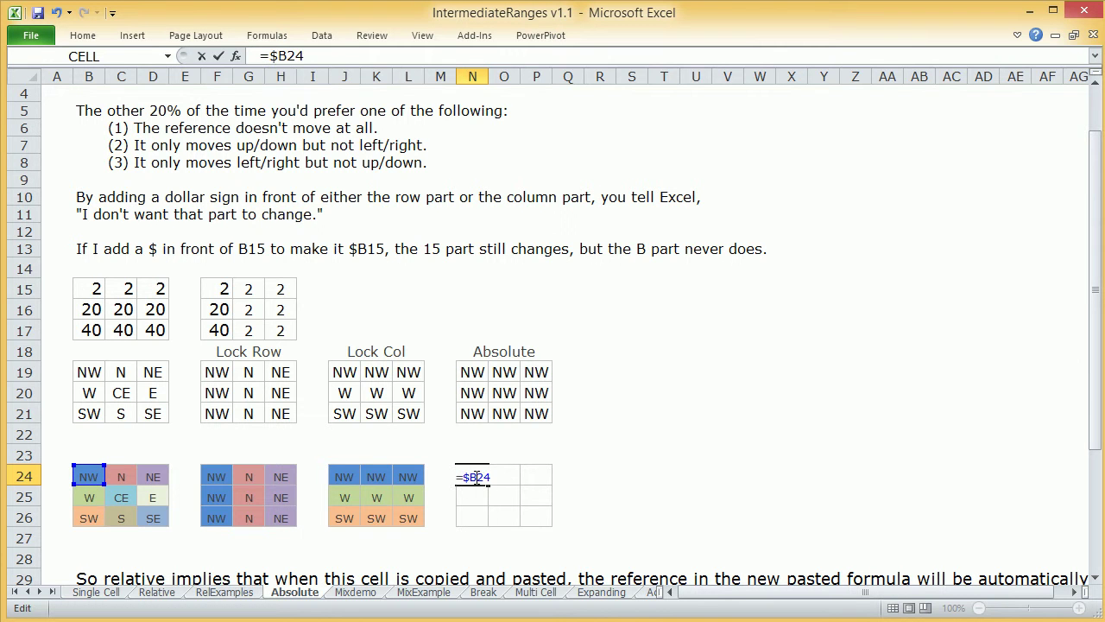
click(477, 477)
text($)
key(Return)
- Copy the absolute formula from N24 across the grid N24:P26 and check the reference in its centre cell
click(471, 474)
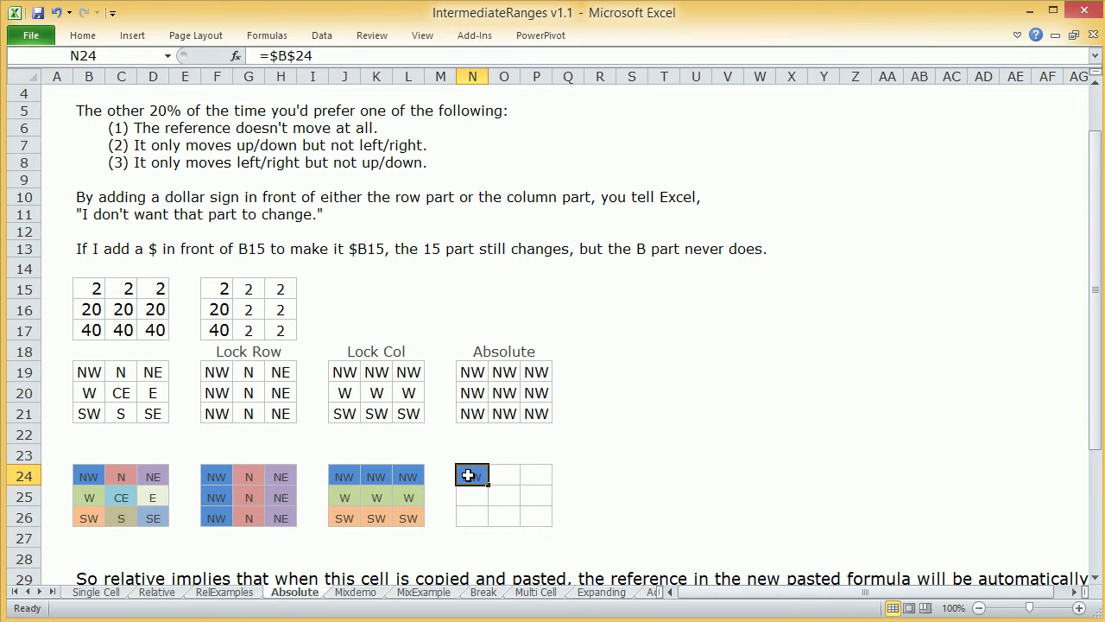
key(ctrl+c)
drag(481, 477, 529, 511)
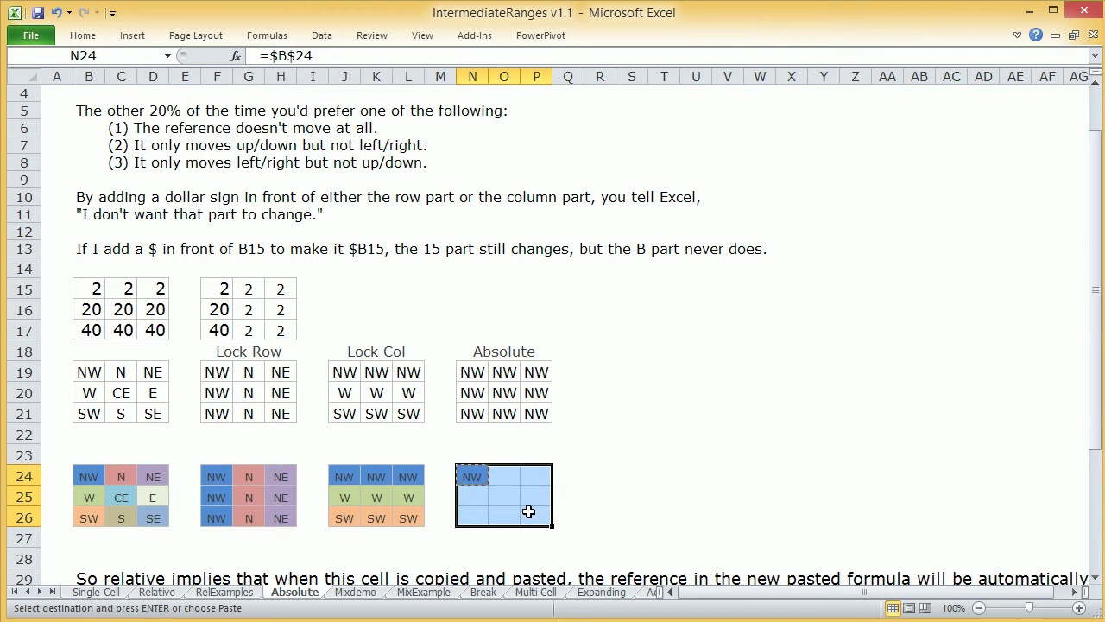
key(ctrl+v)
key(Escape)
click(494, 495)
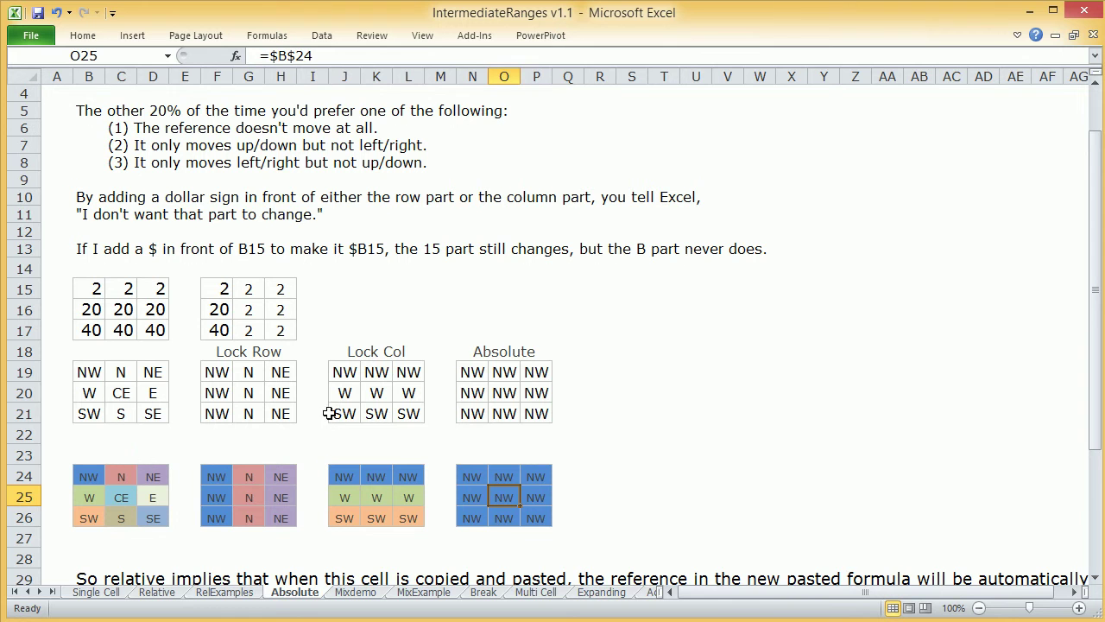
scroll(436, 404, down, 1)
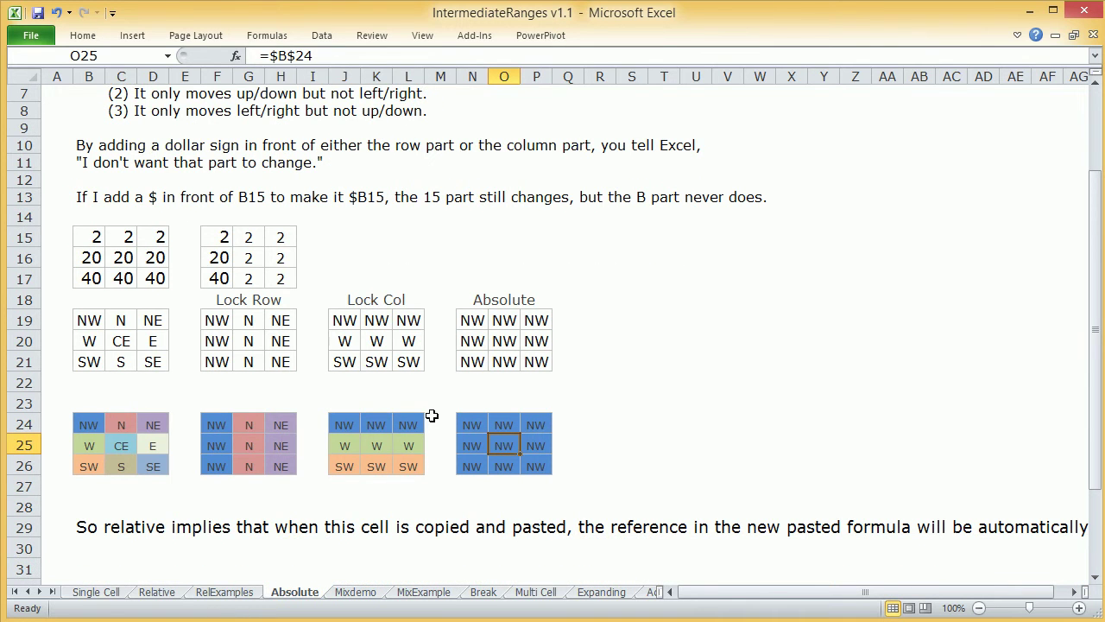
- Build the formula =B24+3 in the empty cell R24, beside the coloured absolute grid
scroll(432, 415, up, 2)
scroll(432, 416, down, 1)
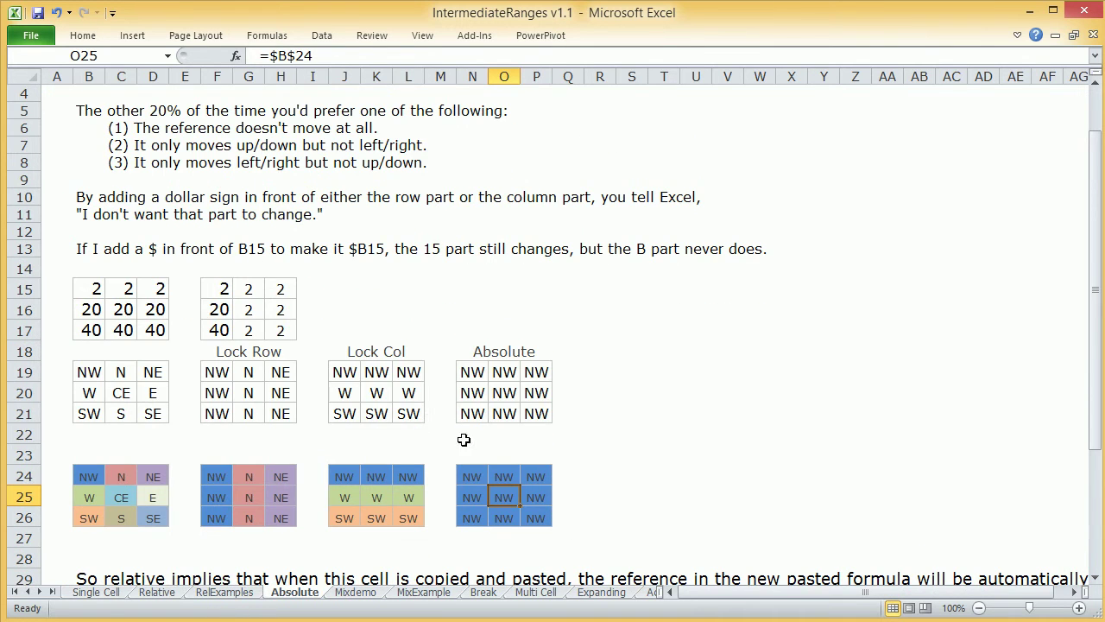
scroll(579, 491, up, 1)
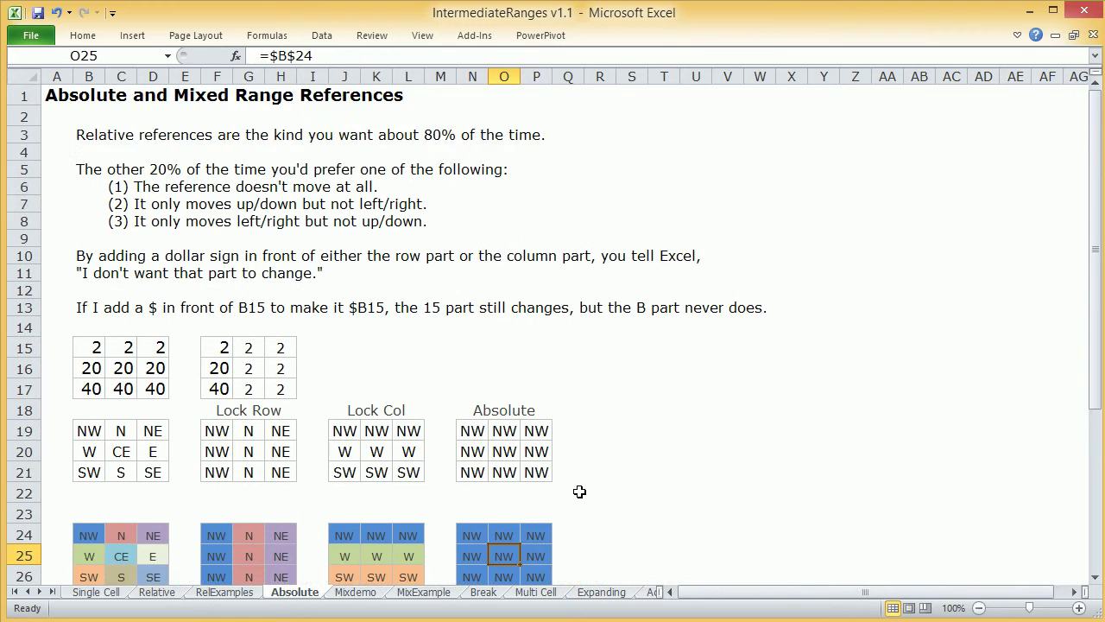
scroll(579, 491, down, 1)
click(595, 489)
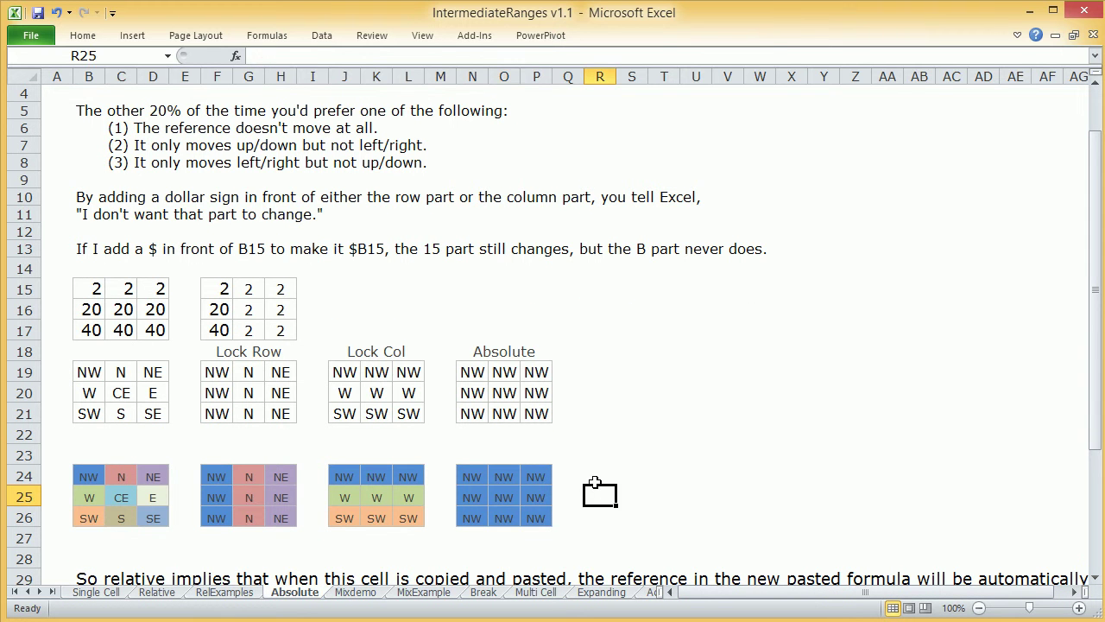
click(593, 478)
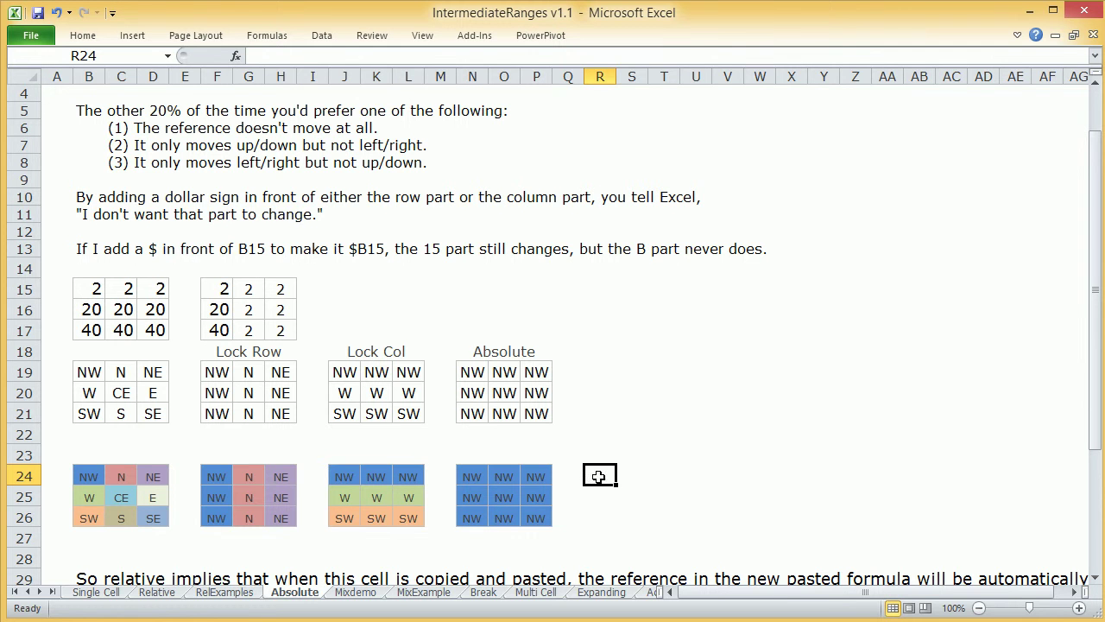
double_click(599, 477)
text(=)
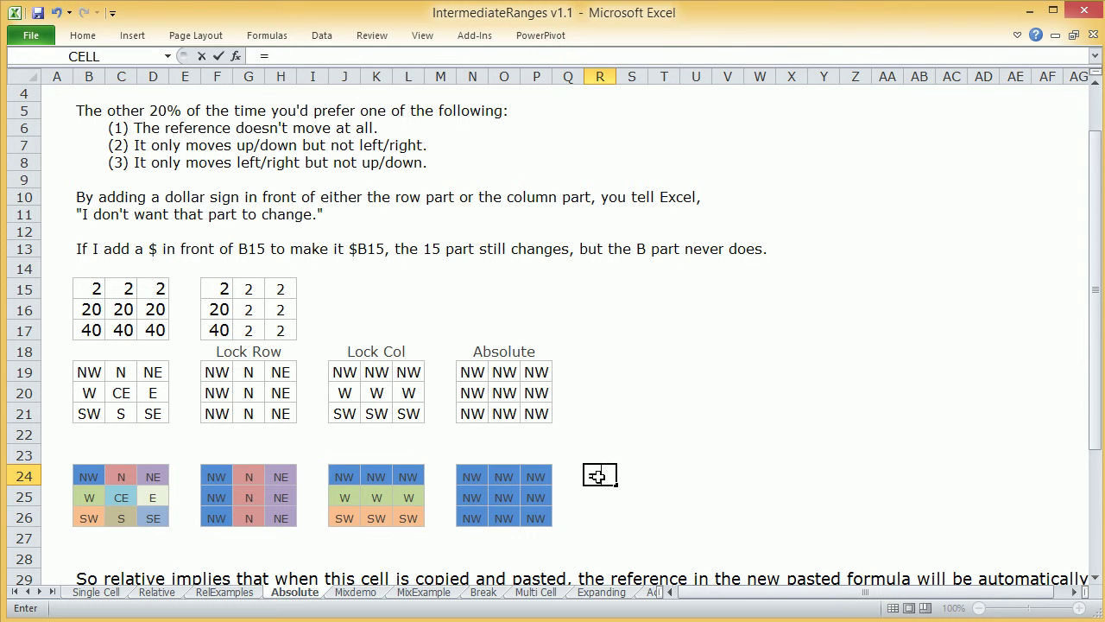
click(89, 477)
text(+3)
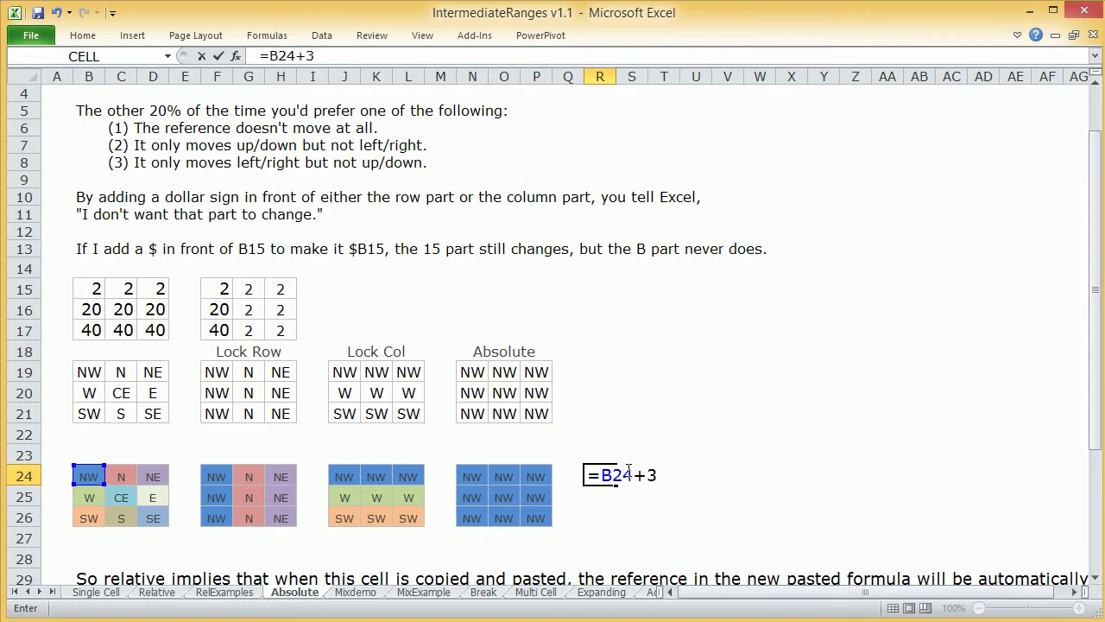
- Cycle the B24 reference in R24 repeatedly through its absolute, row-locked, column-locked and relative forms, and accept the formula as =B24+3
click(635, 475)
key(F4)
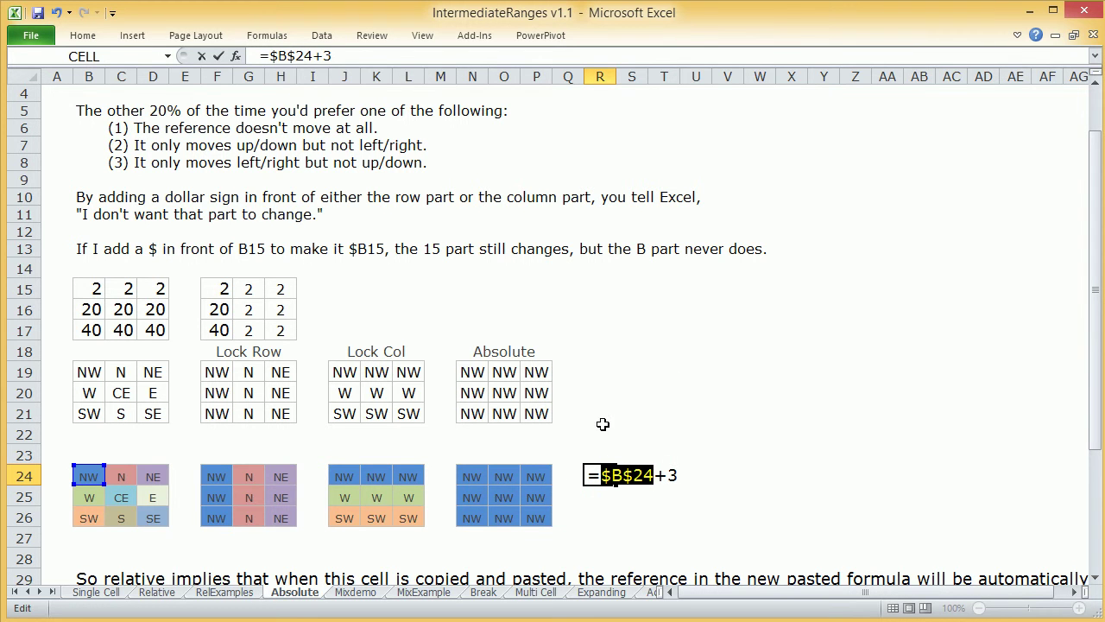
key(F4)
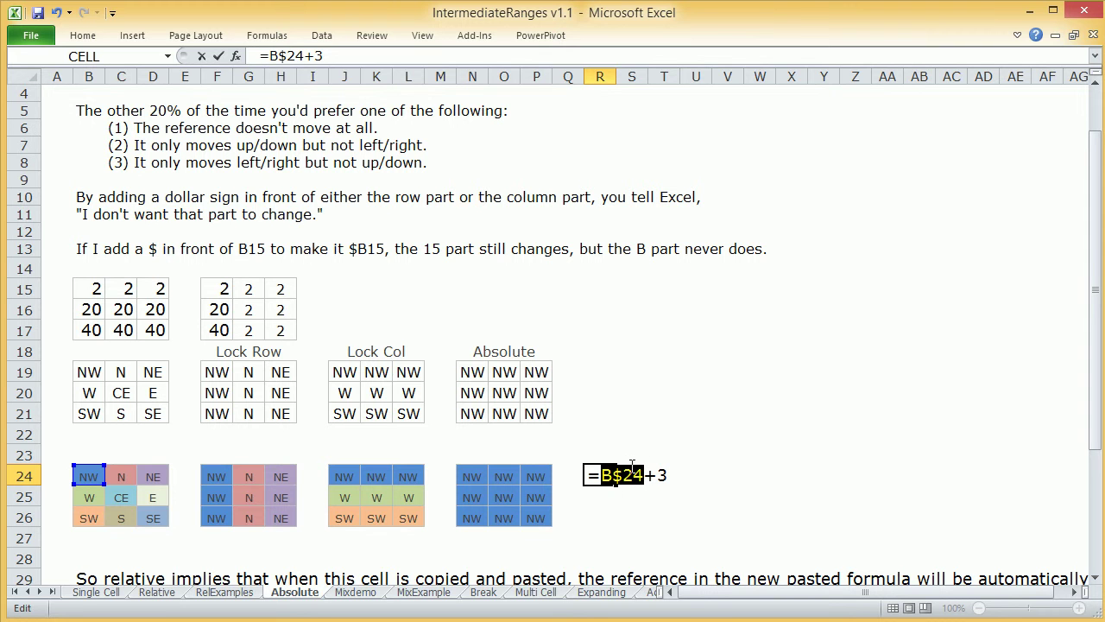
key(F4)
key(F4)
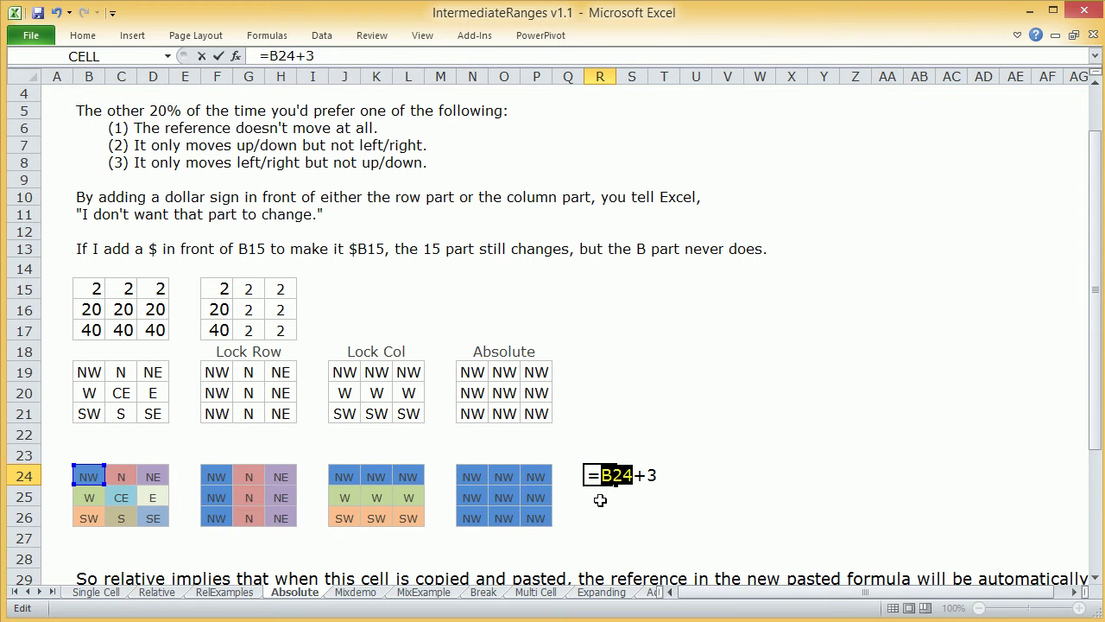
key(F4)
key(F4)
key(F4)
key(F4)
key(F4)
key(F4)
key(F4)
key(F4)
click(665, 477)
key(Return)
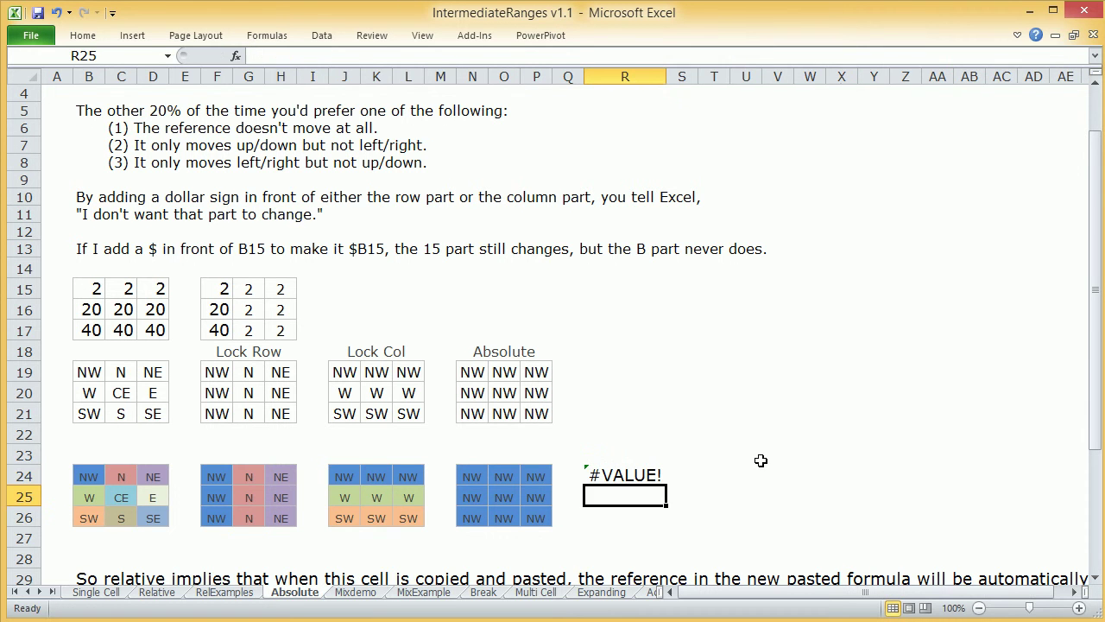
- Remove the +3 from the formula in R24, and clear the cell
click(598, 479)
double_click(596, 478)
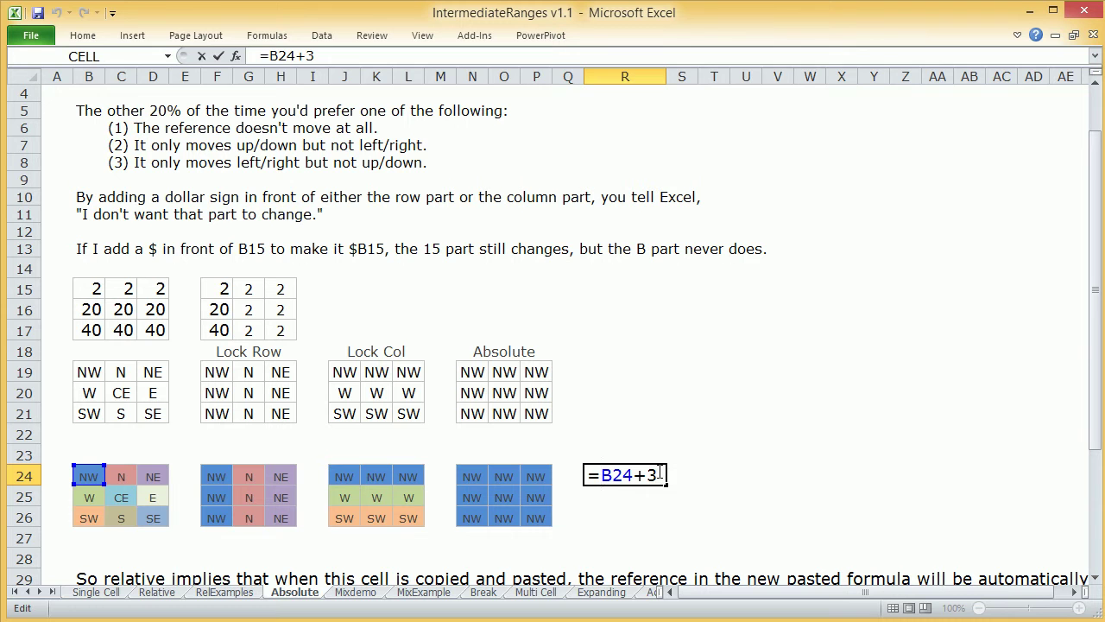
key(shift+Left)
key(shift+Left)
key(BackSpace)
key(Return)
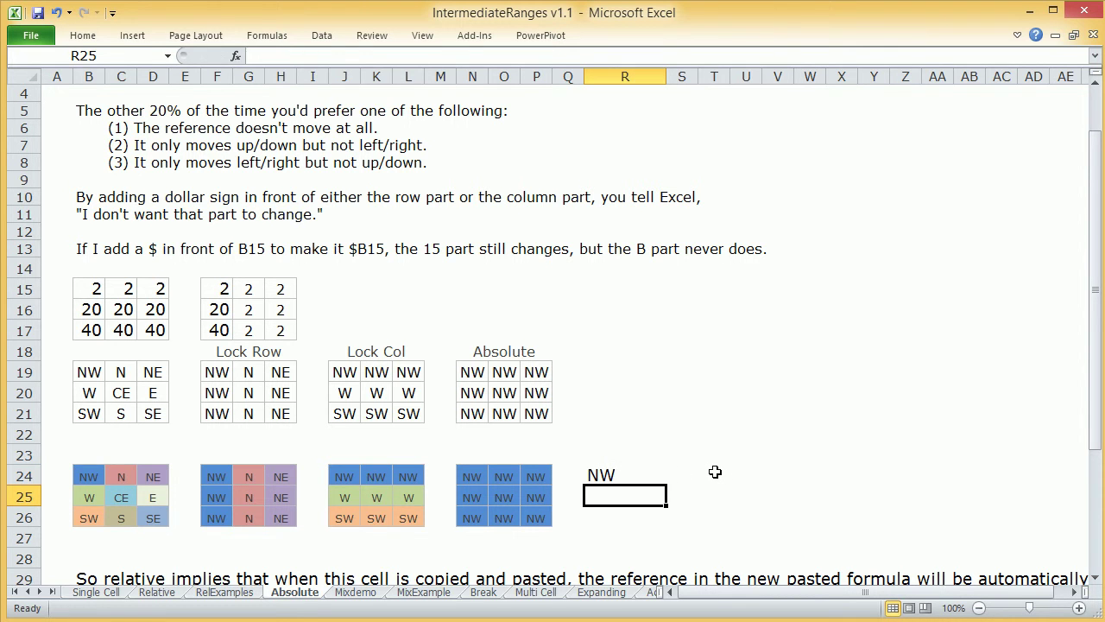
click(616, 480)
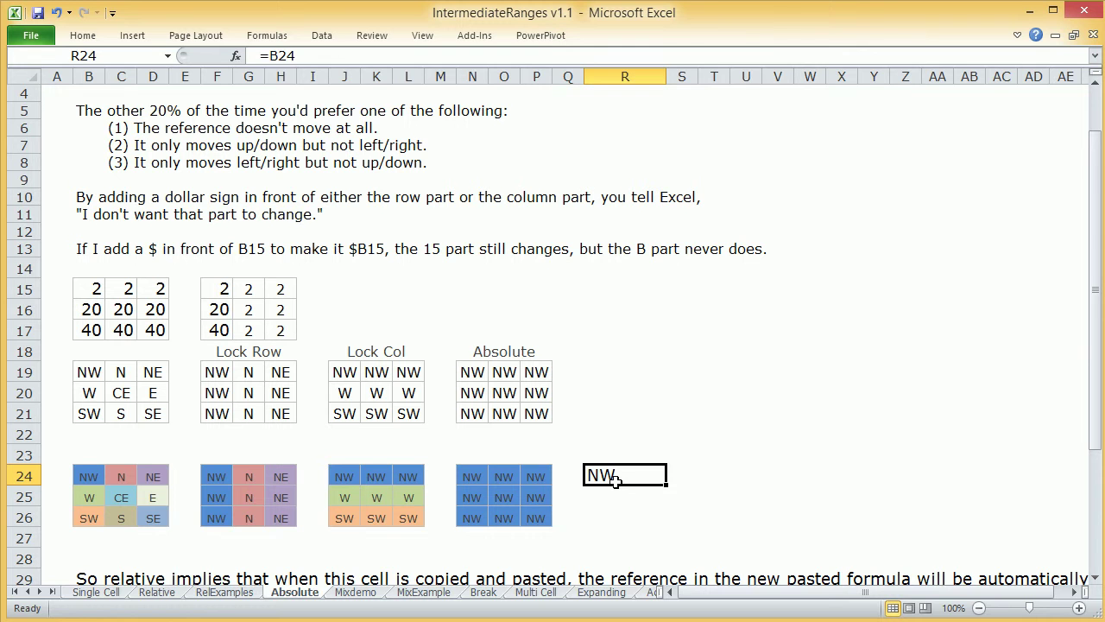
key(Delete)
- Try splitting the note in B29 onto a new line before "the reference in the new pasted formula"
scroll(615, 481, down, 1)
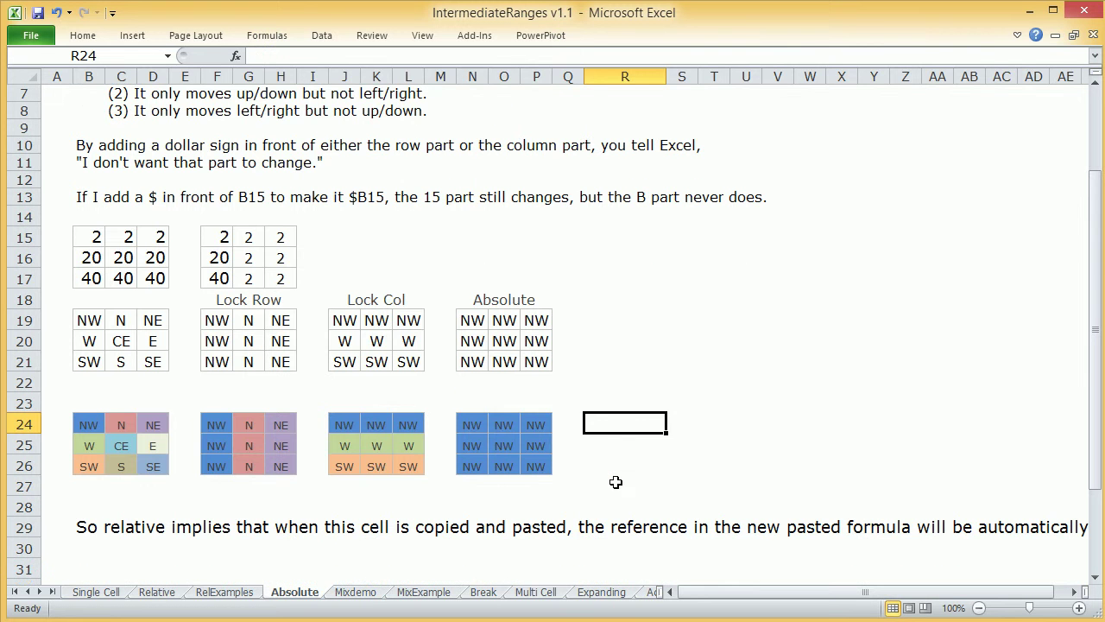
click(88, 527)
double_click(86, 527)
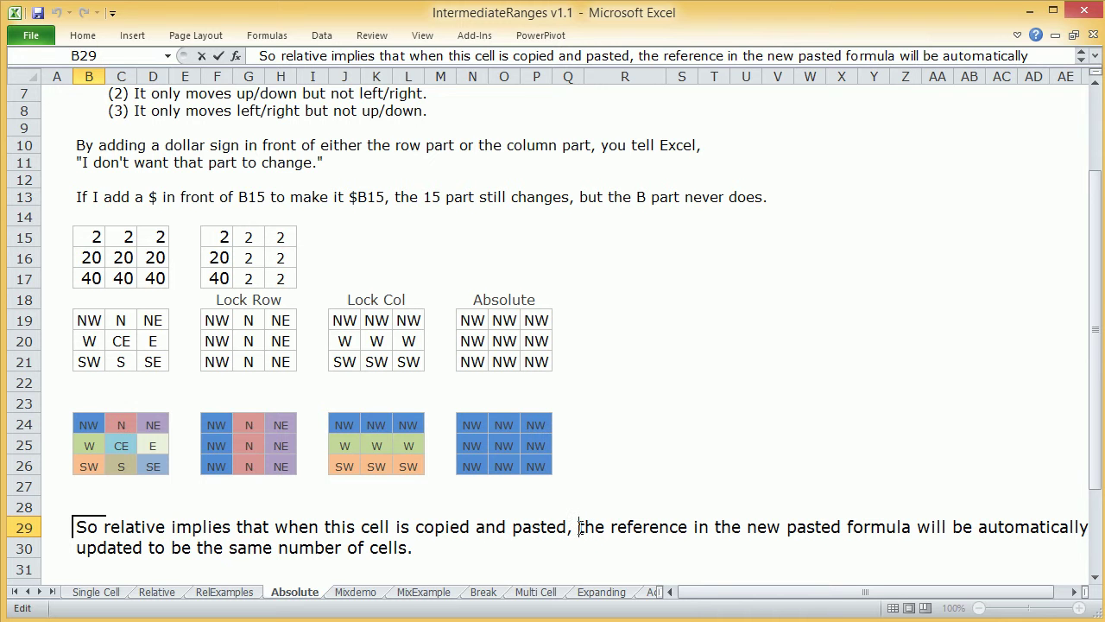
key(alt+Return)
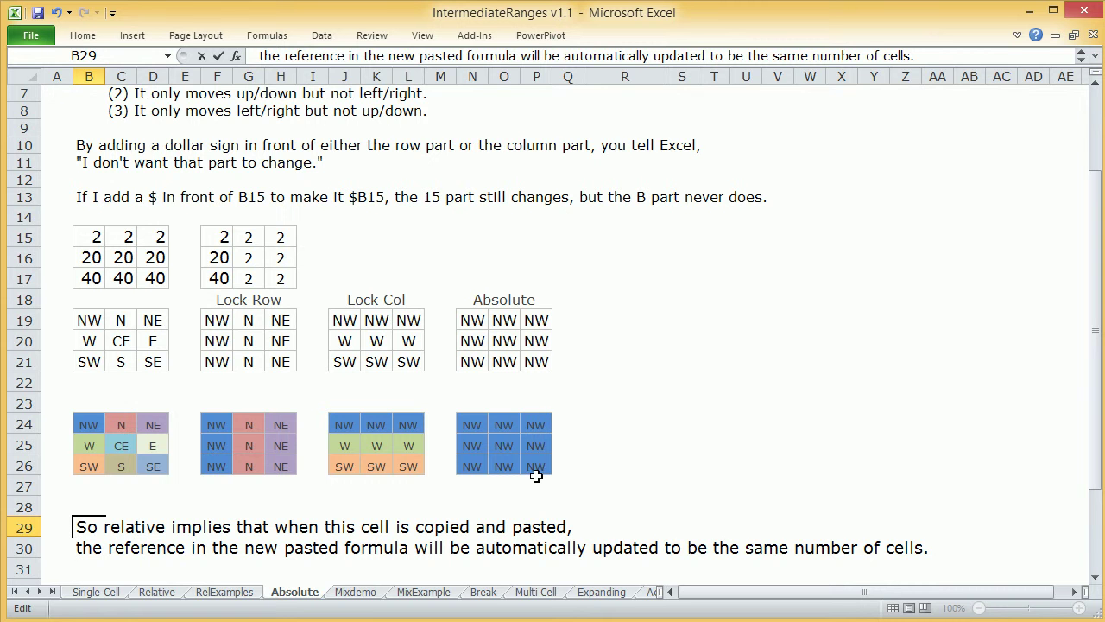
key(Escape)
scroll(486, 461, up, 2)
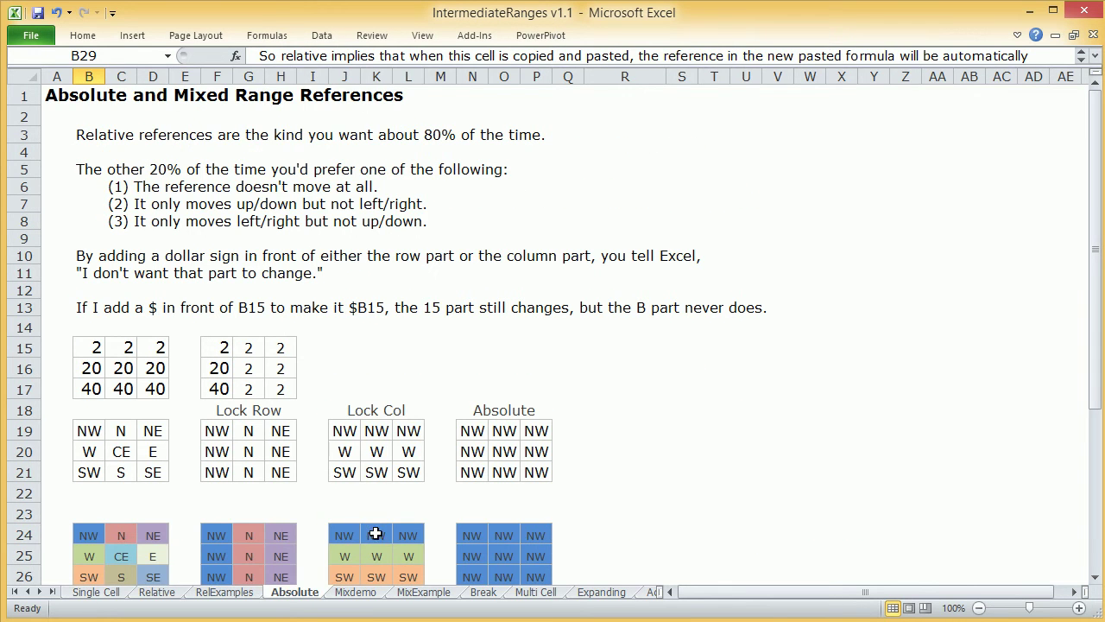
- Switch to the Mixdemo sheet and enter the relative formula =I13 in H12
click(360, 594)
click(328, 197)
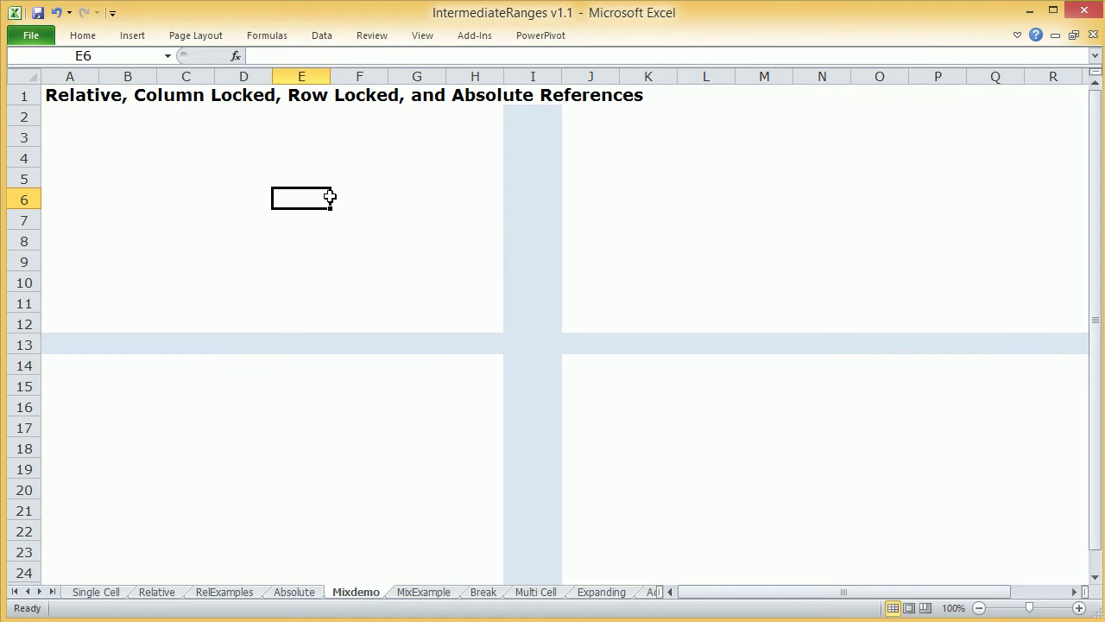
click(470, 319)
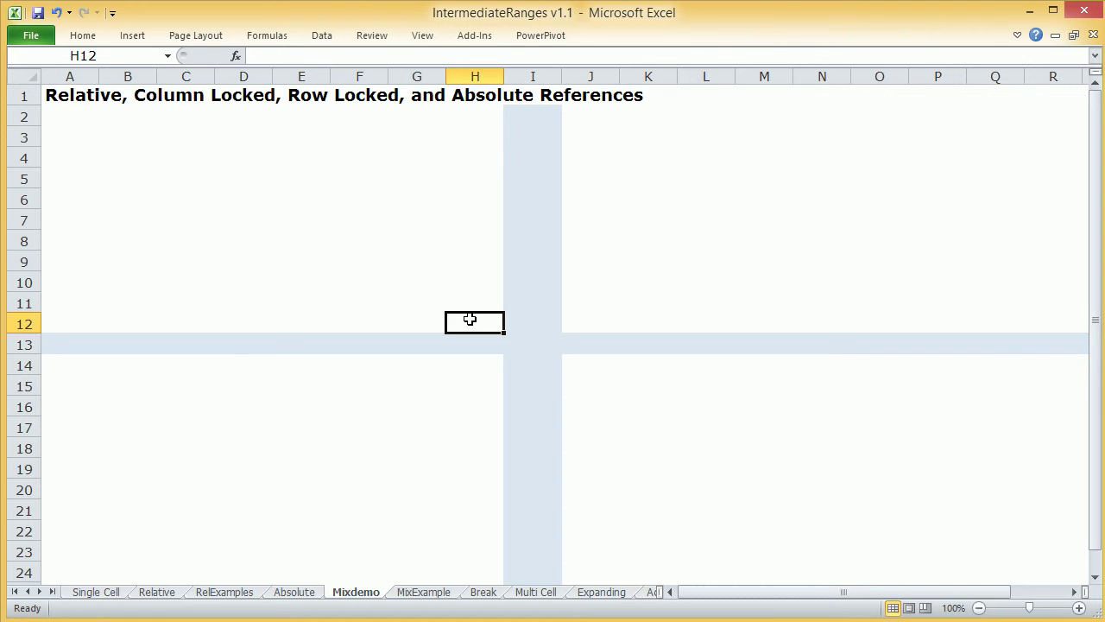
text(=)
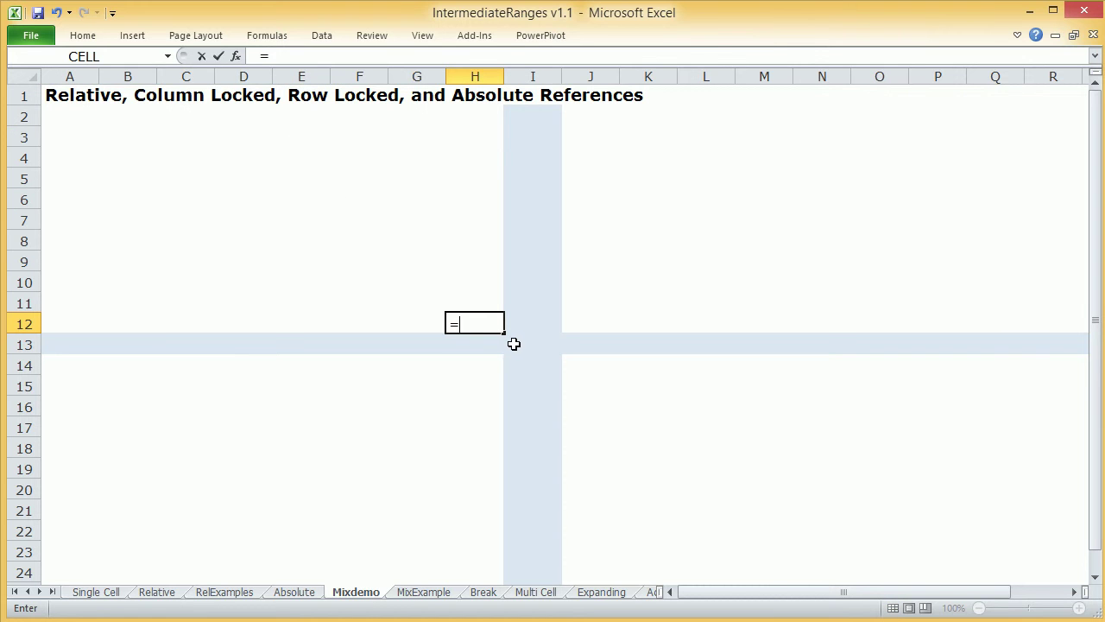
click(517, 344)
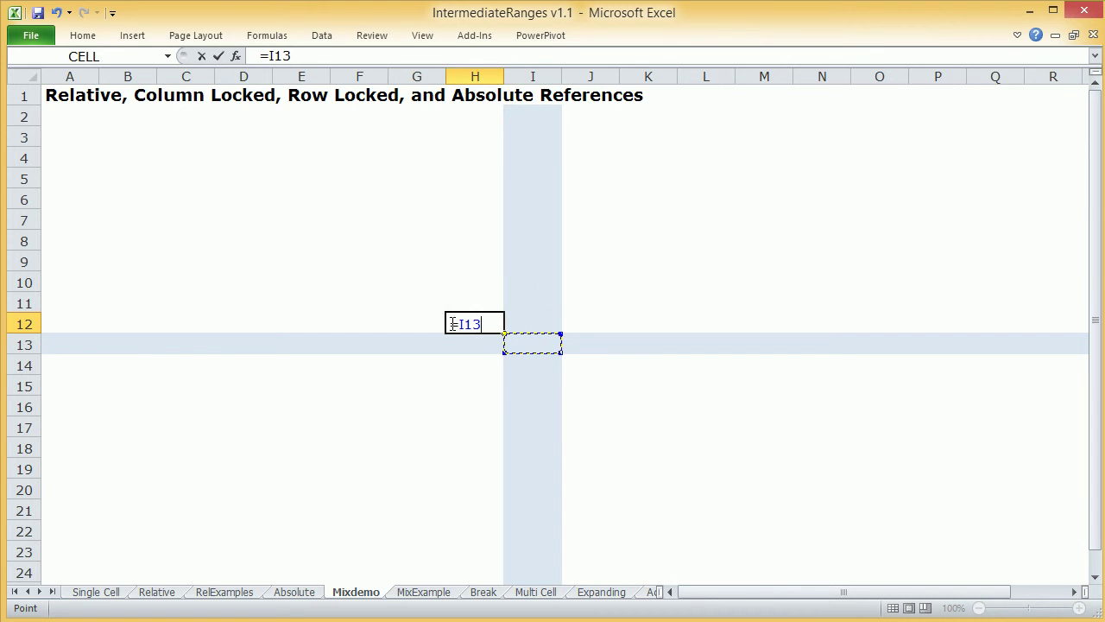
key(Return)
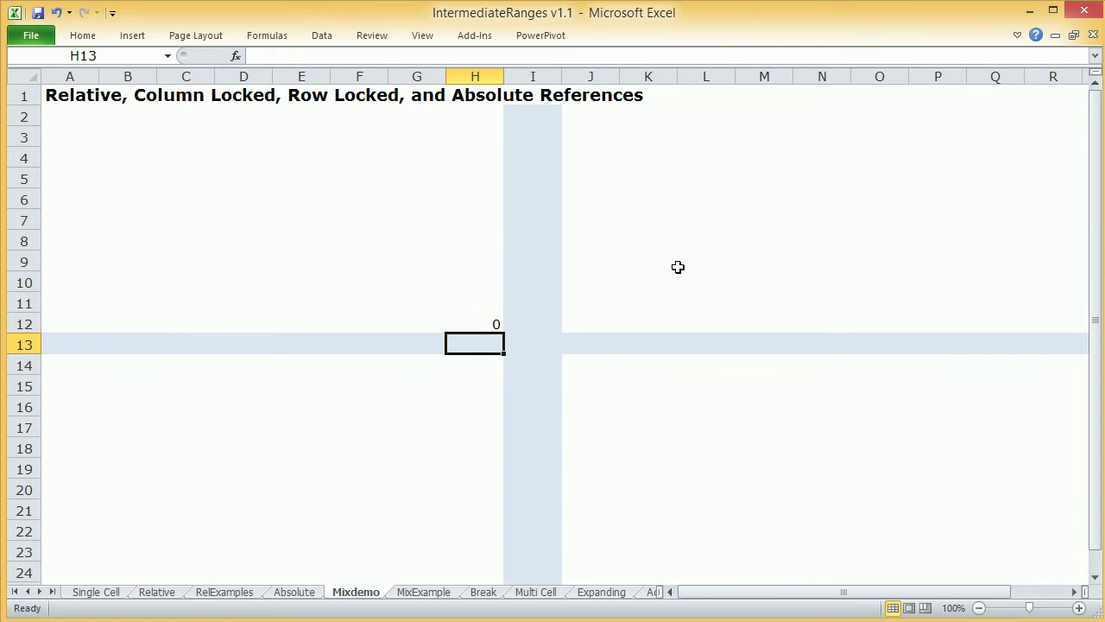
- Copy the relative formula from H12 to E8 and check which cell the pasted reference points to
click(476, 328)
key(ctrl+c)
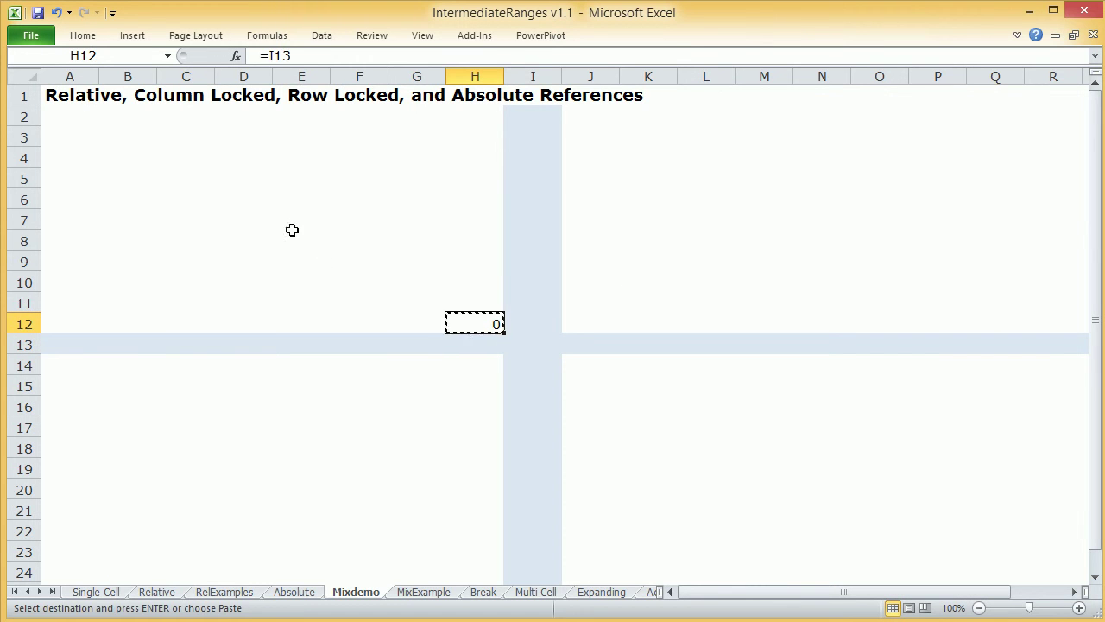
click(291, 234)
key(ctrl+v)
key(F2)
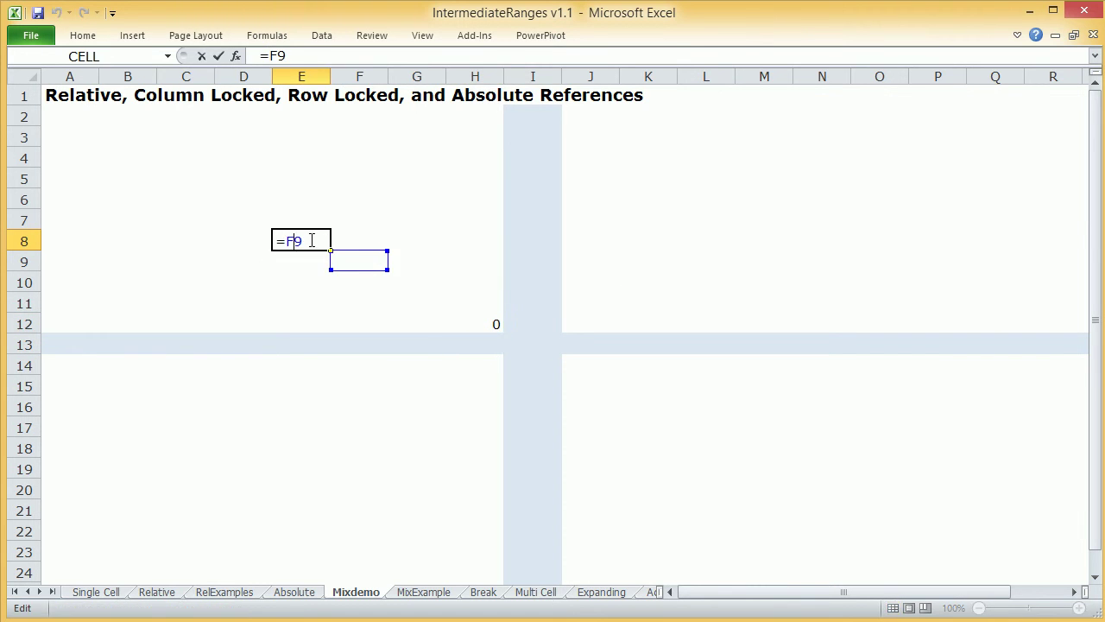
key(Escape)
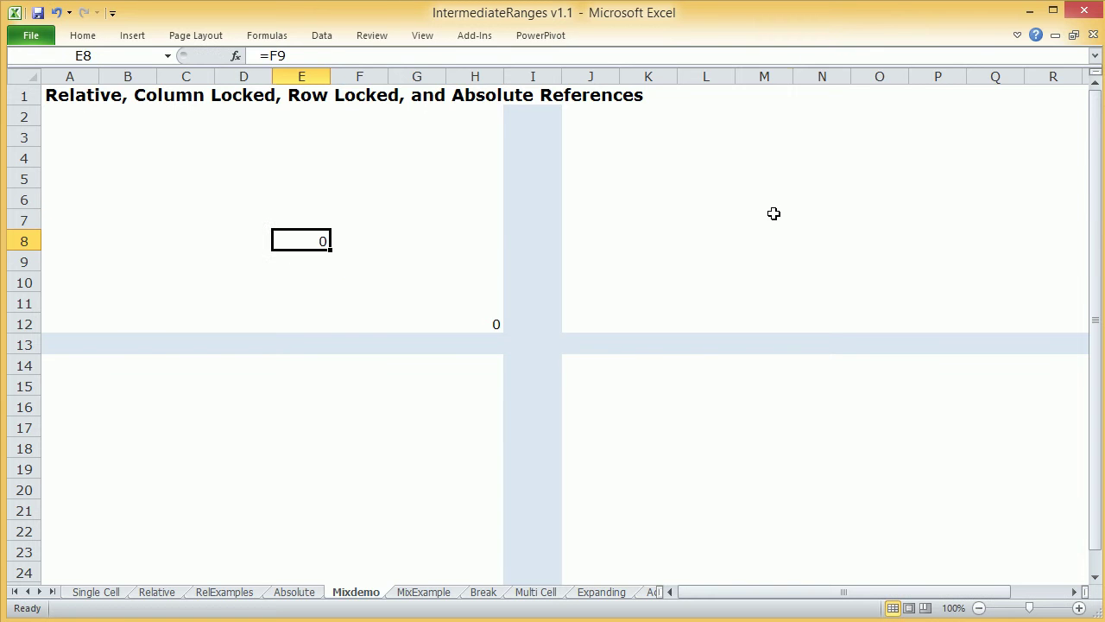
- Copy the relative formula from H12 to M5 and inspect the cell its pasted reference points to
click(774, 214)
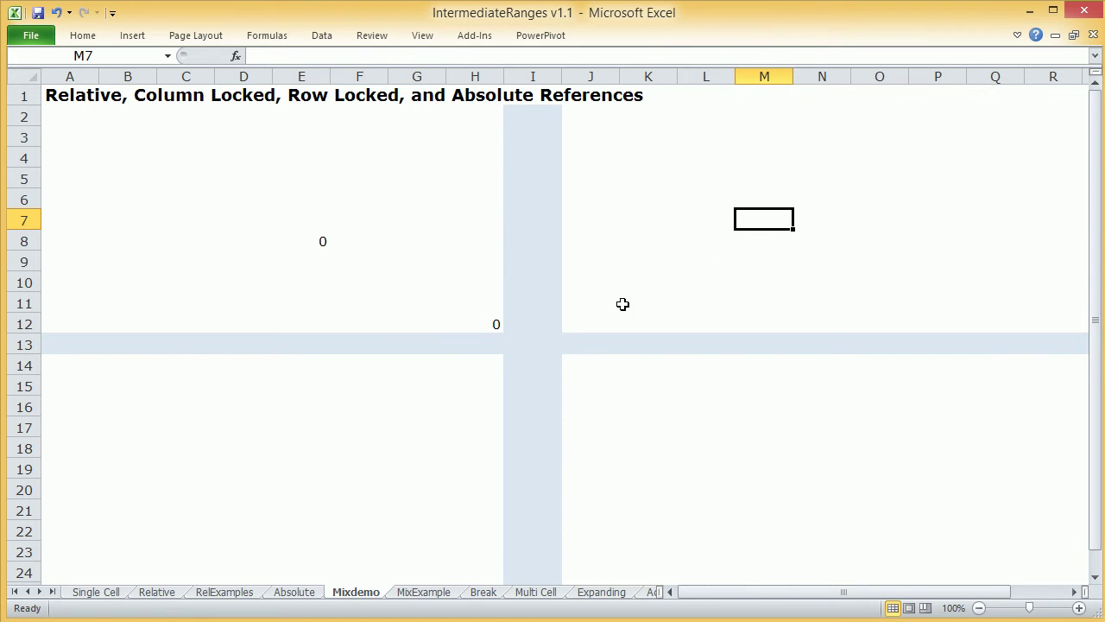
click(479, 324)
key(ctrl+c)
click(741, 177)
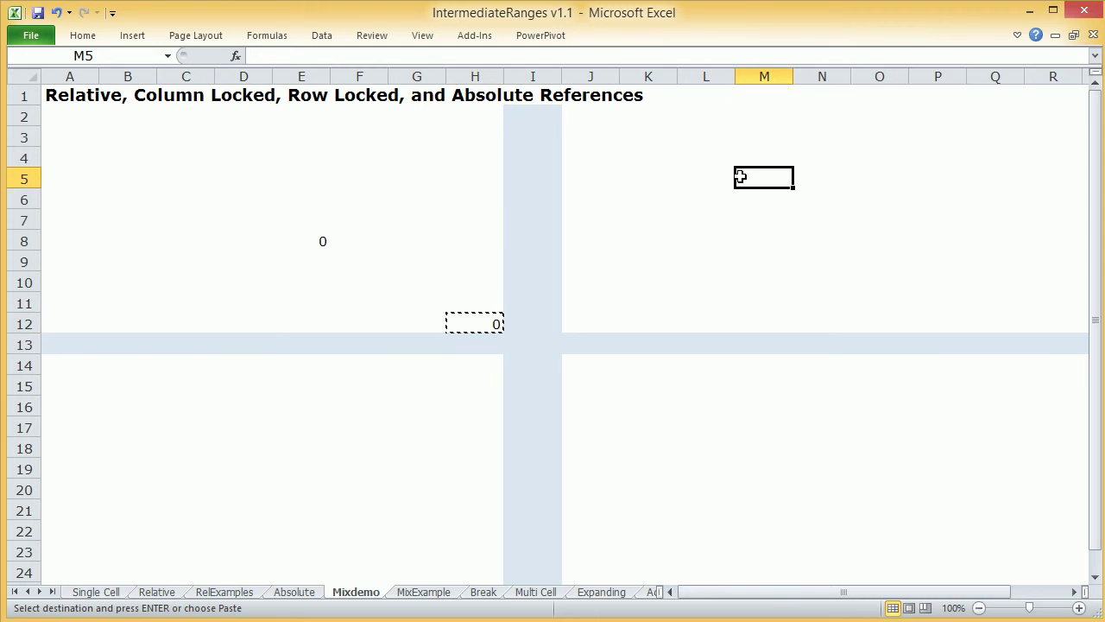
key(ctrl+v)
double_click(757, 178)
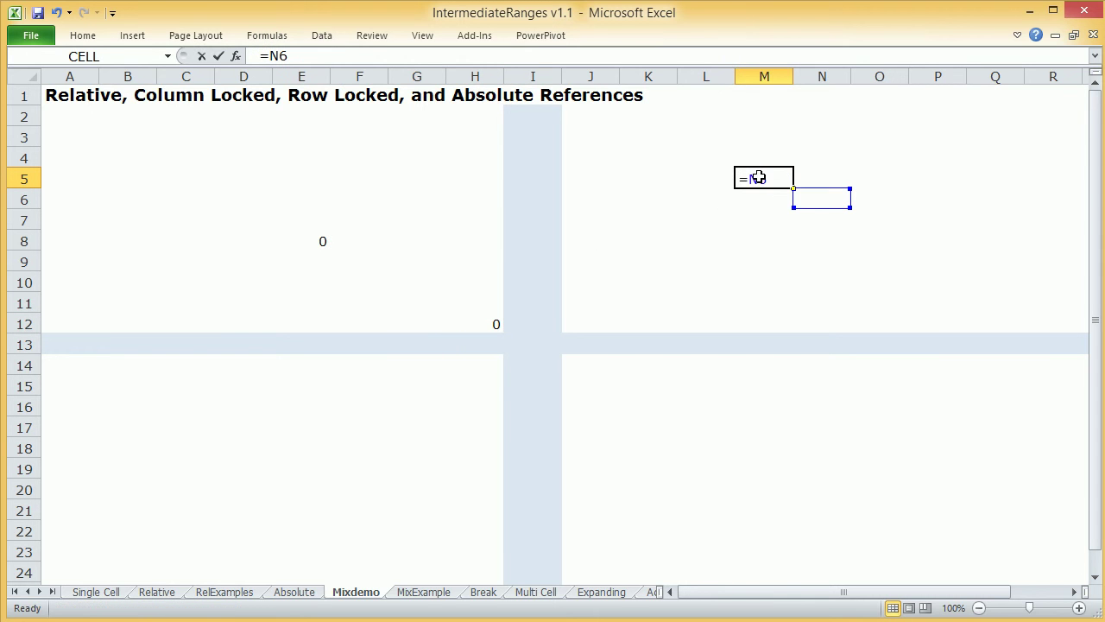
key(Escape)
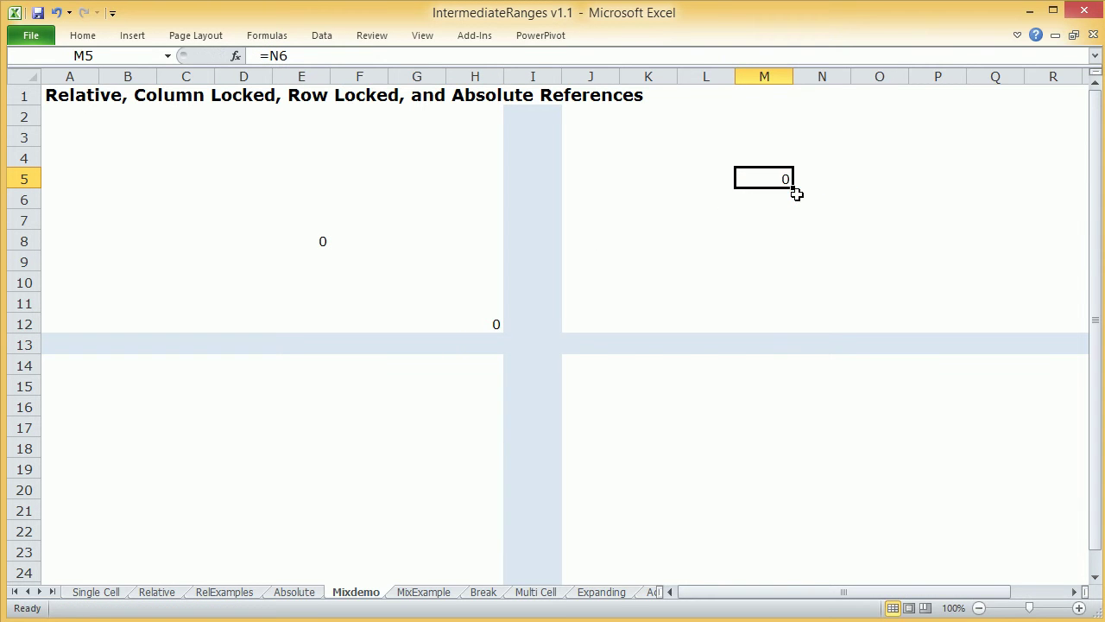
- Clear the relative formulas from M5, H12 and E8
key(Delete)
click(475, 323)
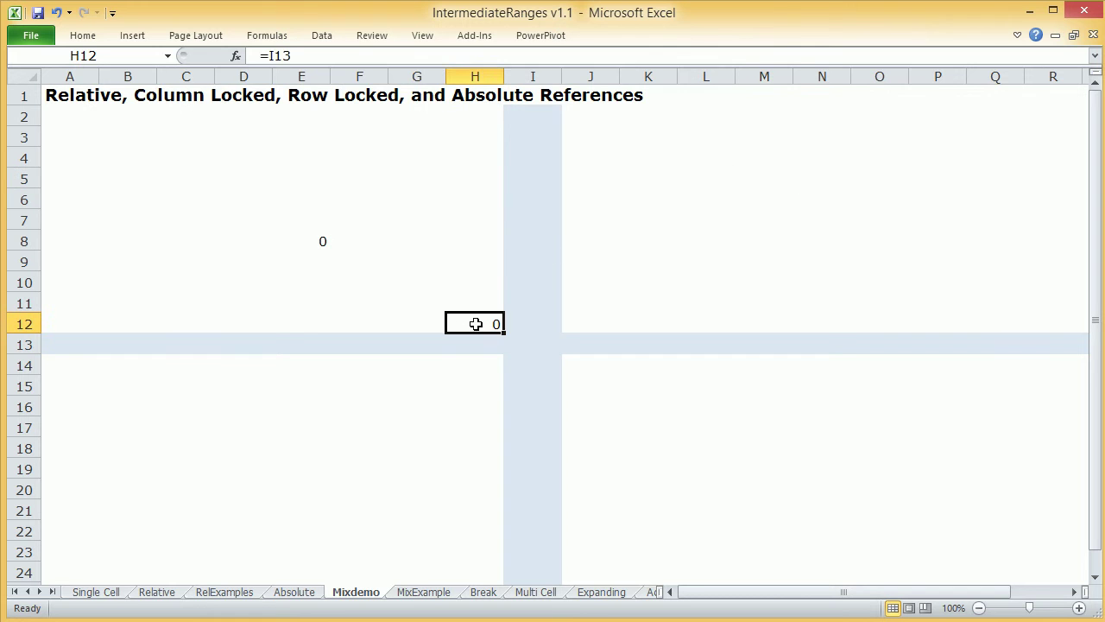
key(Delete)
click(326, 240)
key(Delete)
- Enter the column-locked formula =$I13 in H12 and check which cell it references
click(483, 324)
text(=)
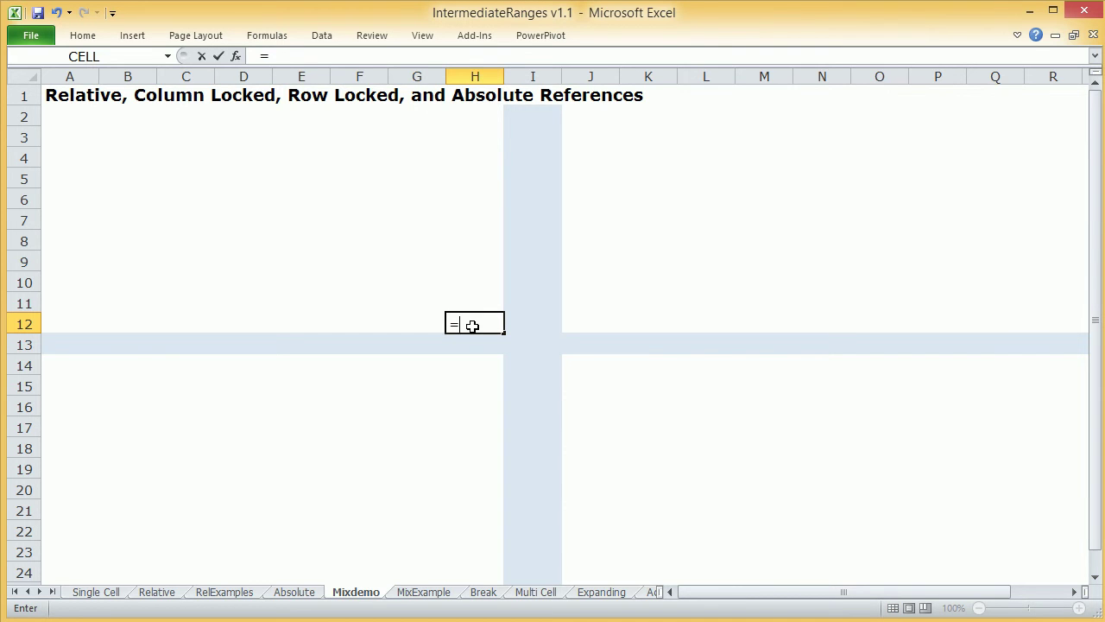
click(534, 343)
text($I13)
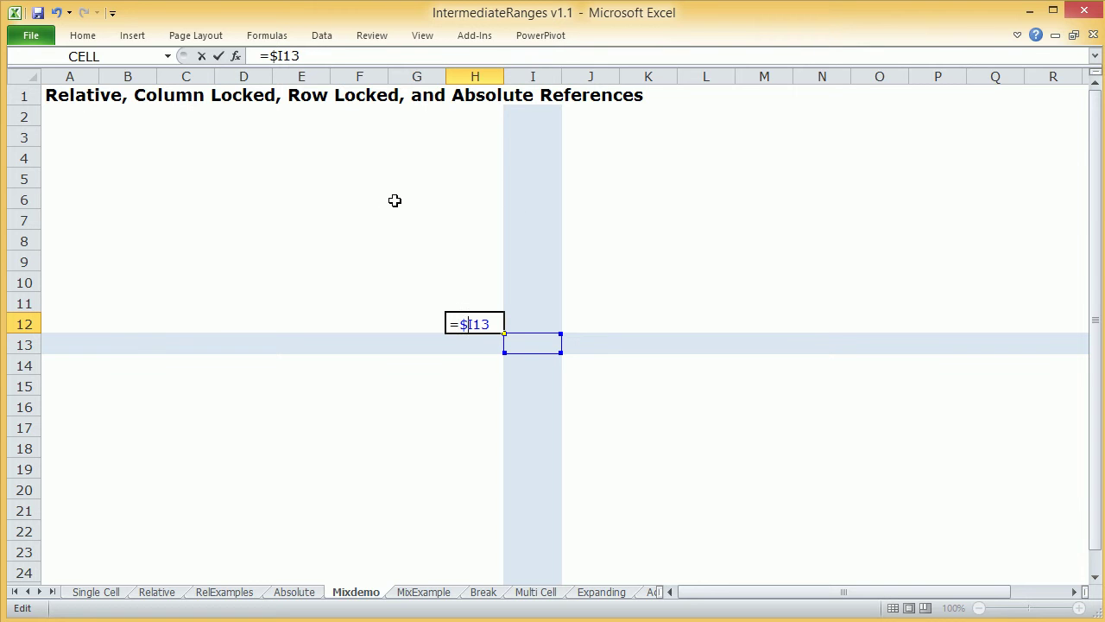
key(Return)
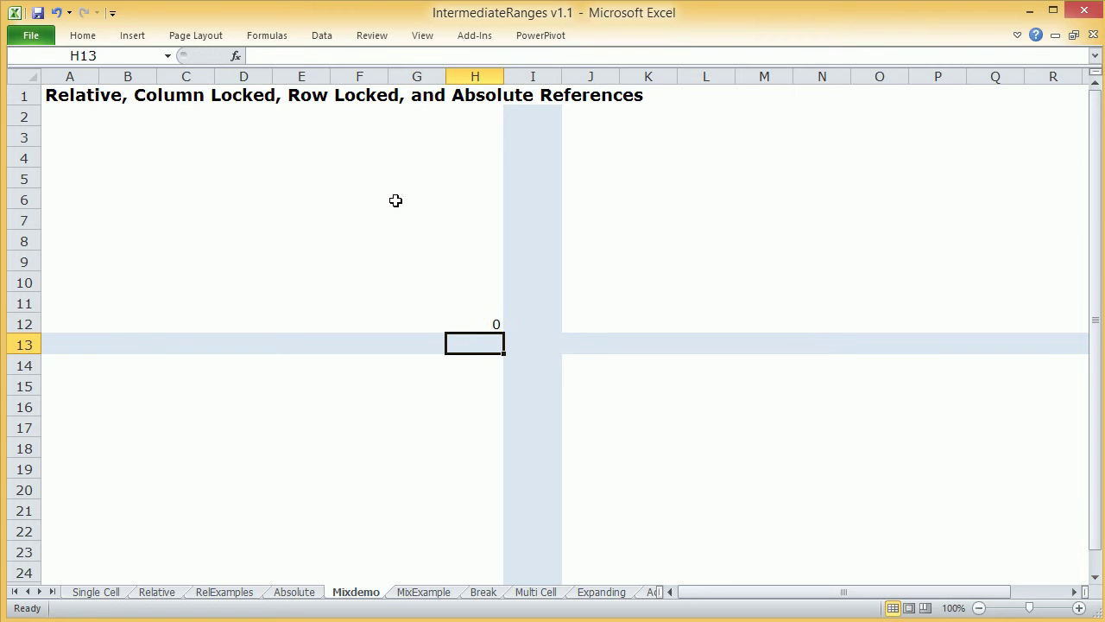
double_click(479, 325)
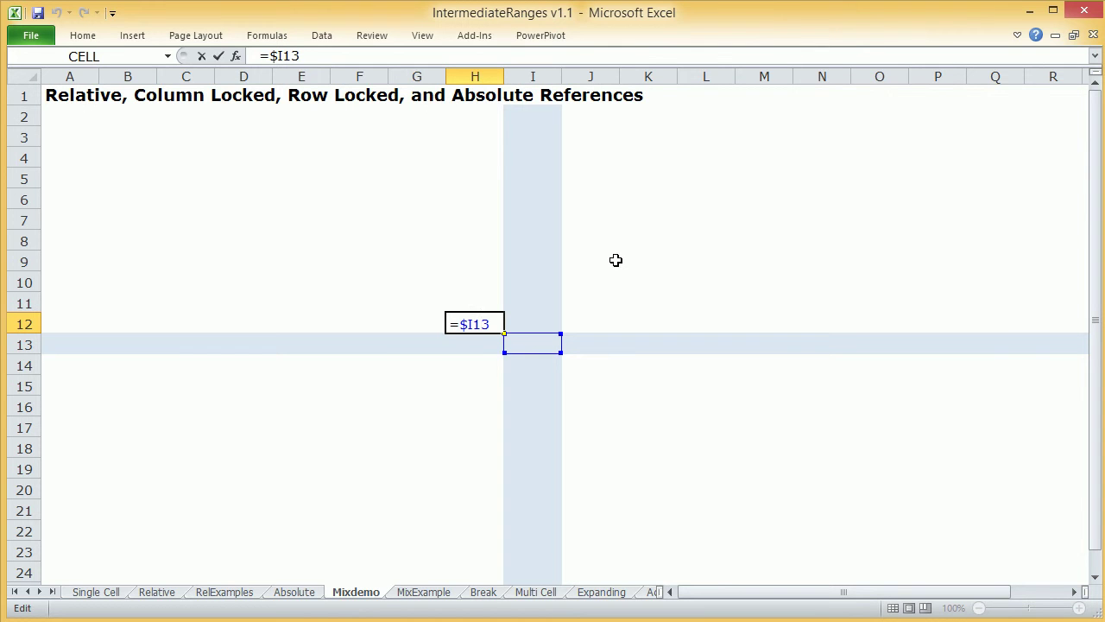
key(Return)
click(457, 324)
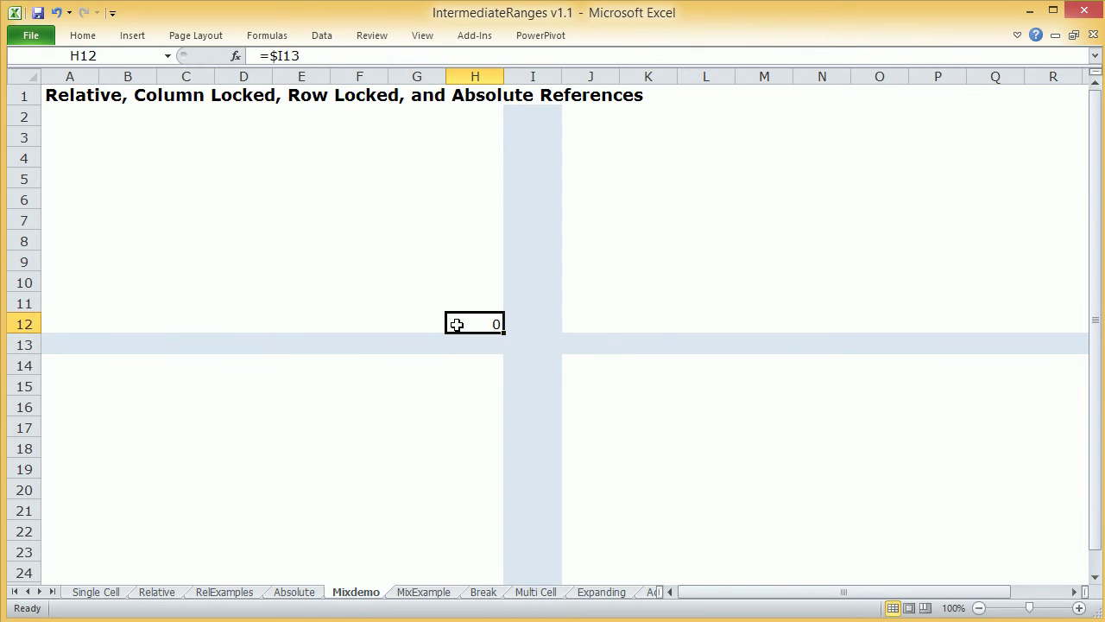
- Copy the column-locked formula from H12 to E5 and check which cell the pasted reference points to
key(ctrl+c)
click(285, 177)
key(ctrl+v)
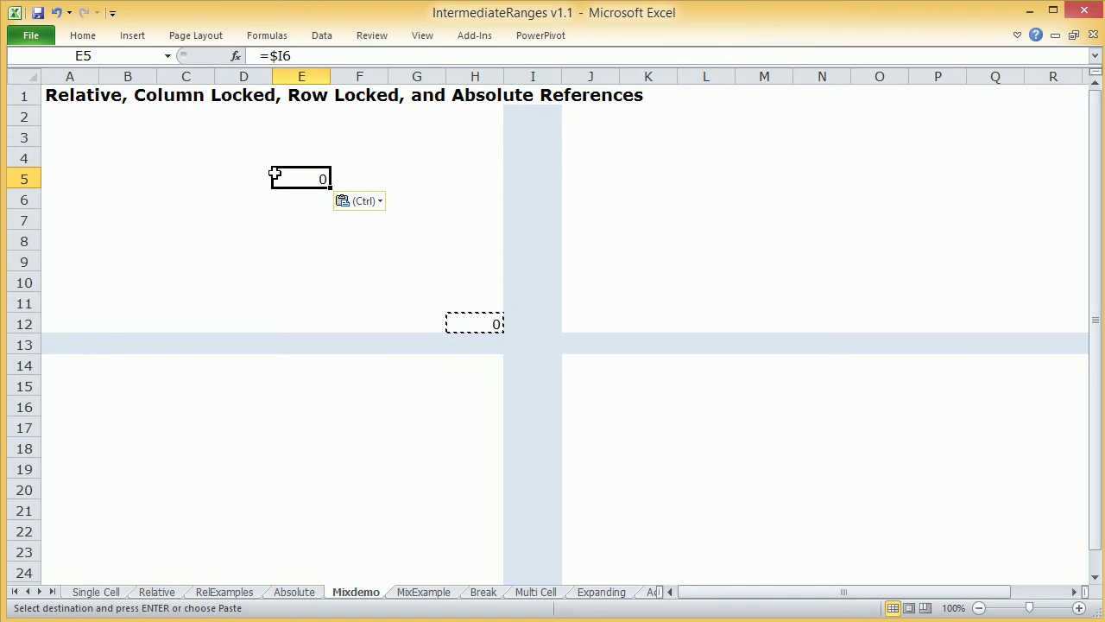
double_click(283, 174)
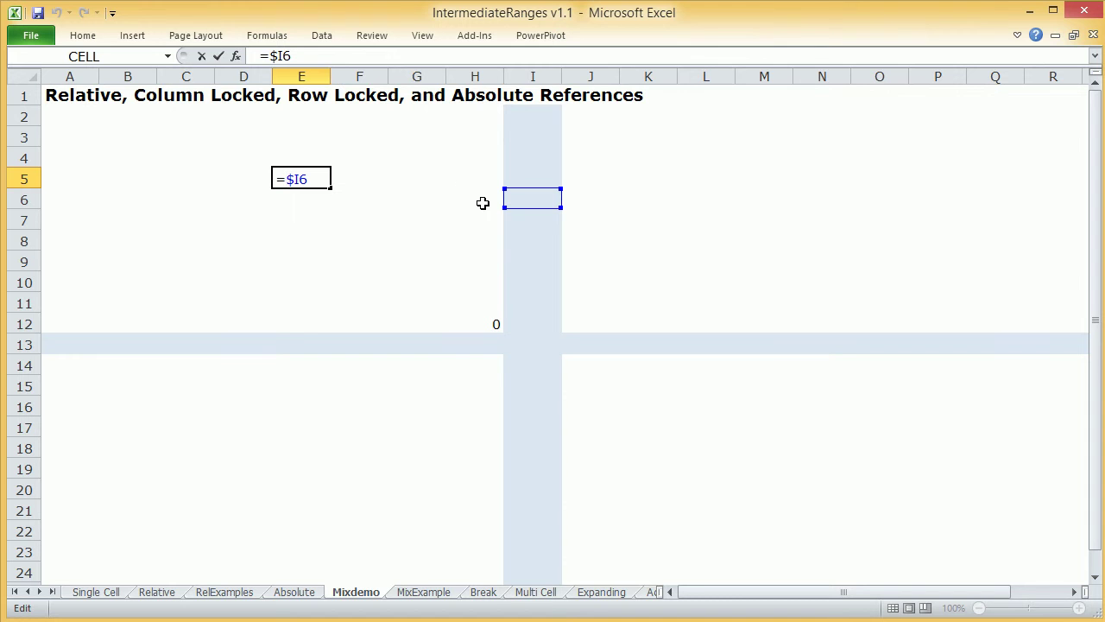
key(Return)
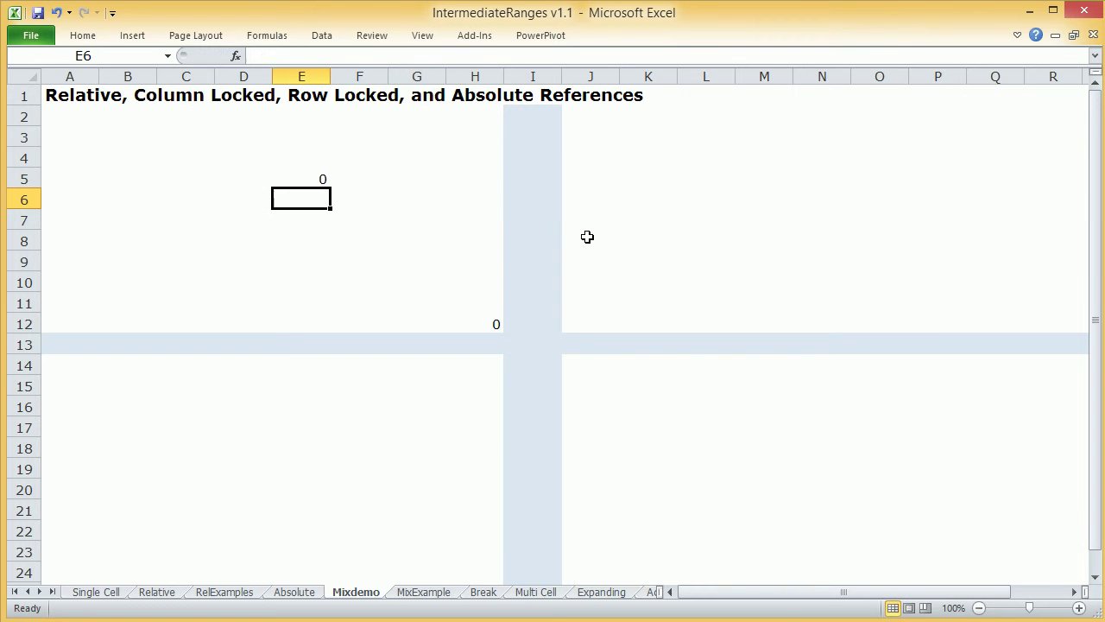
- Copy the column-locked formula from E5 to E19 and check which cell its reference points to
click(314, 183)
key(ctrl+c)
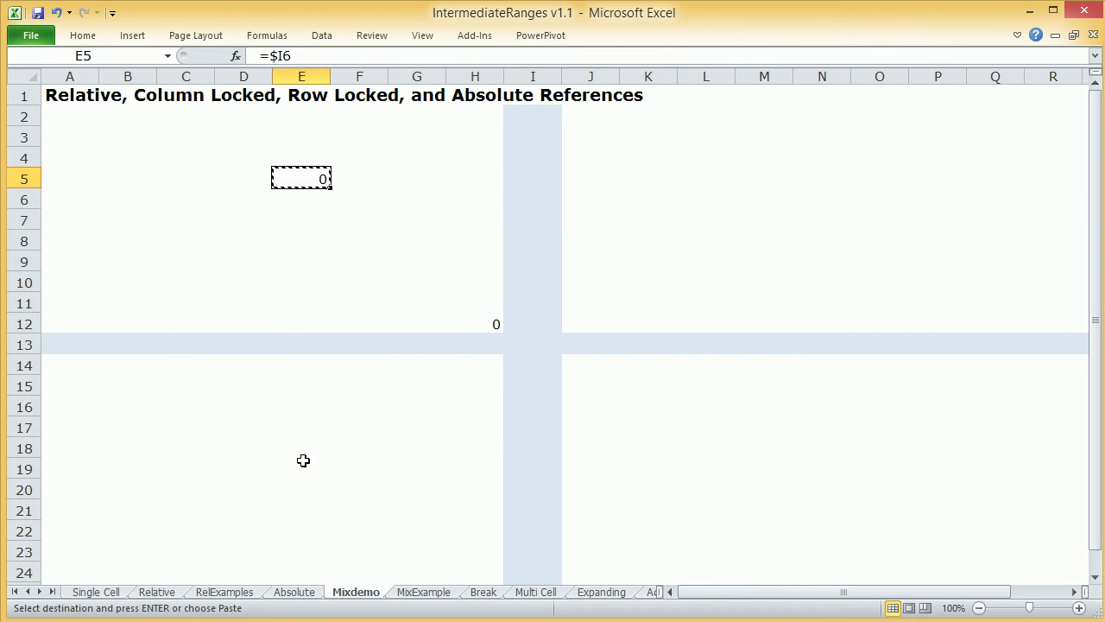
click(316, 466)
key(ctrl+v)
double_click(314, 470)
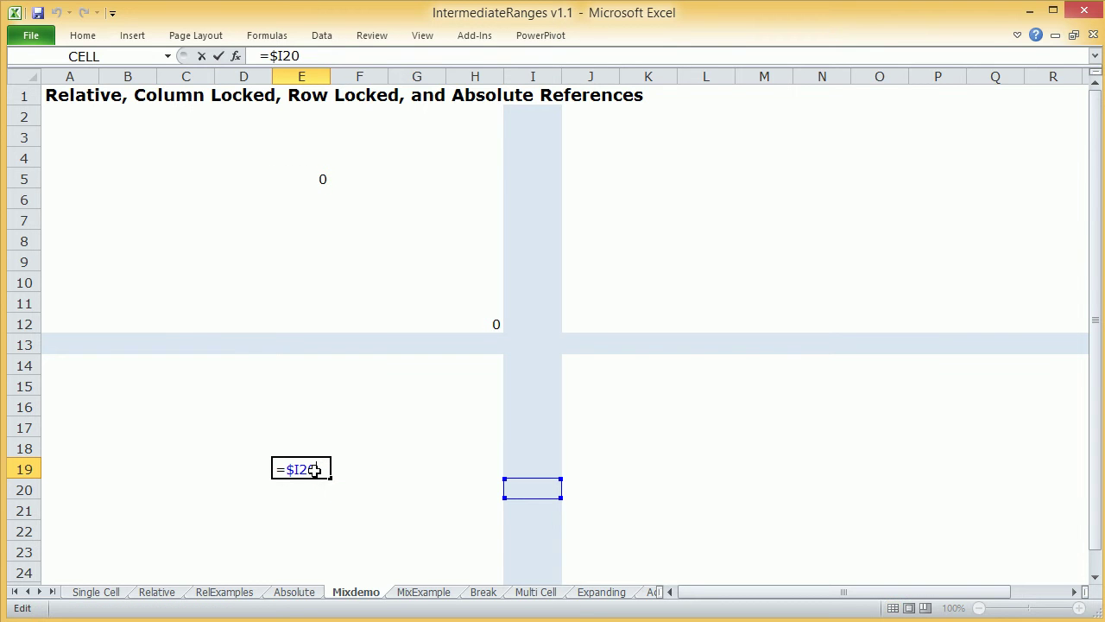
key(Return)
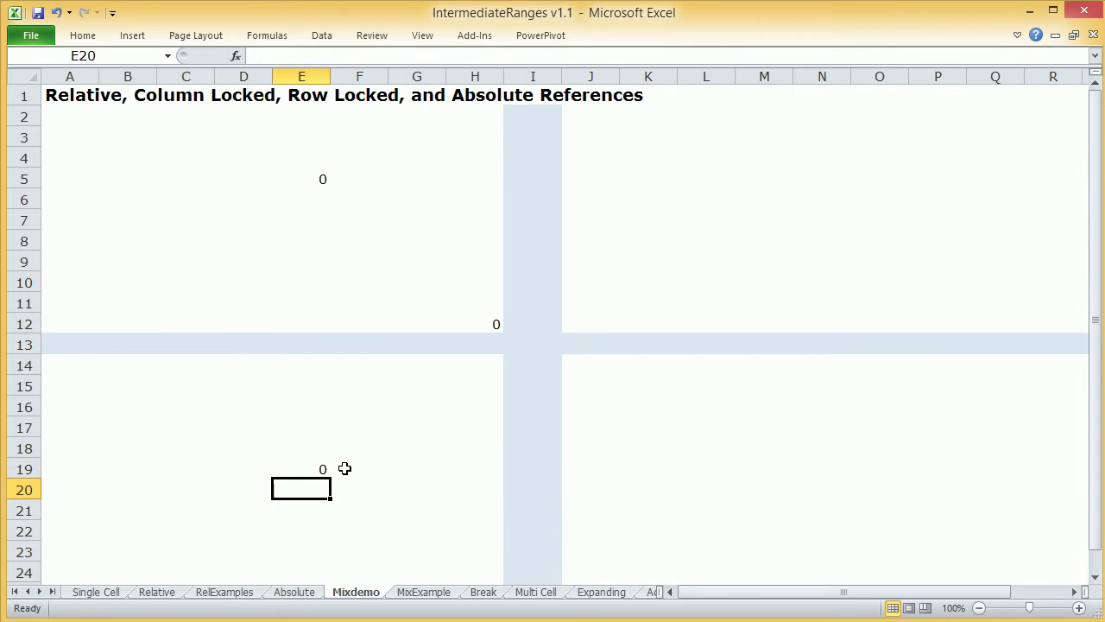
- Copy the column-locked formula from H12 to L17 and inspect the cell its pasted reference points to
click(818, 395)
click(681, 399)
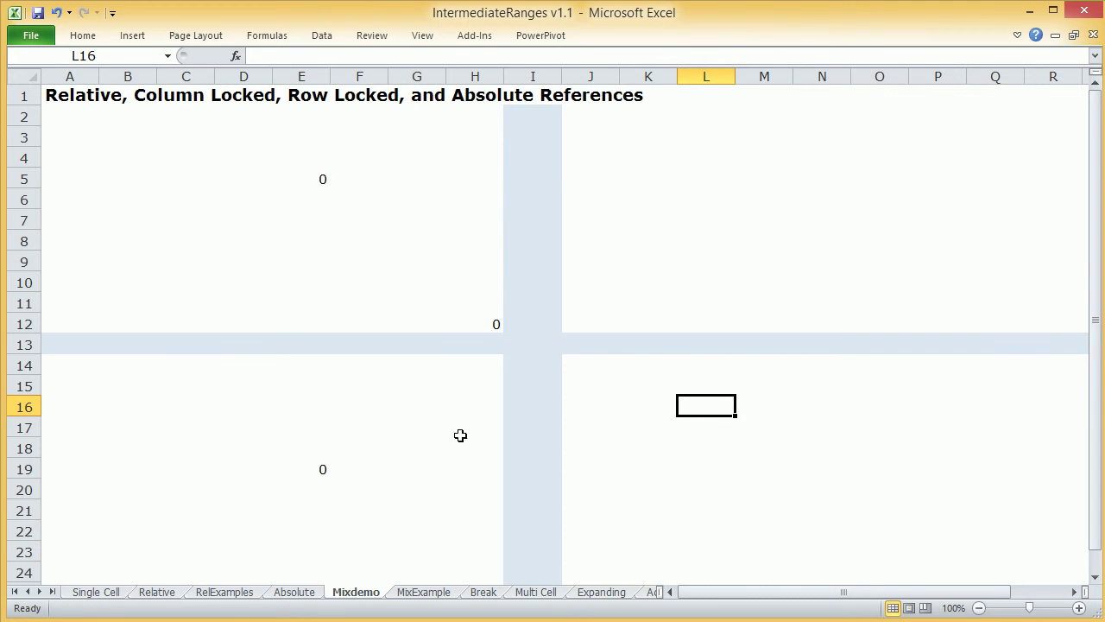
click(478, 321)
key(ctrl+c)
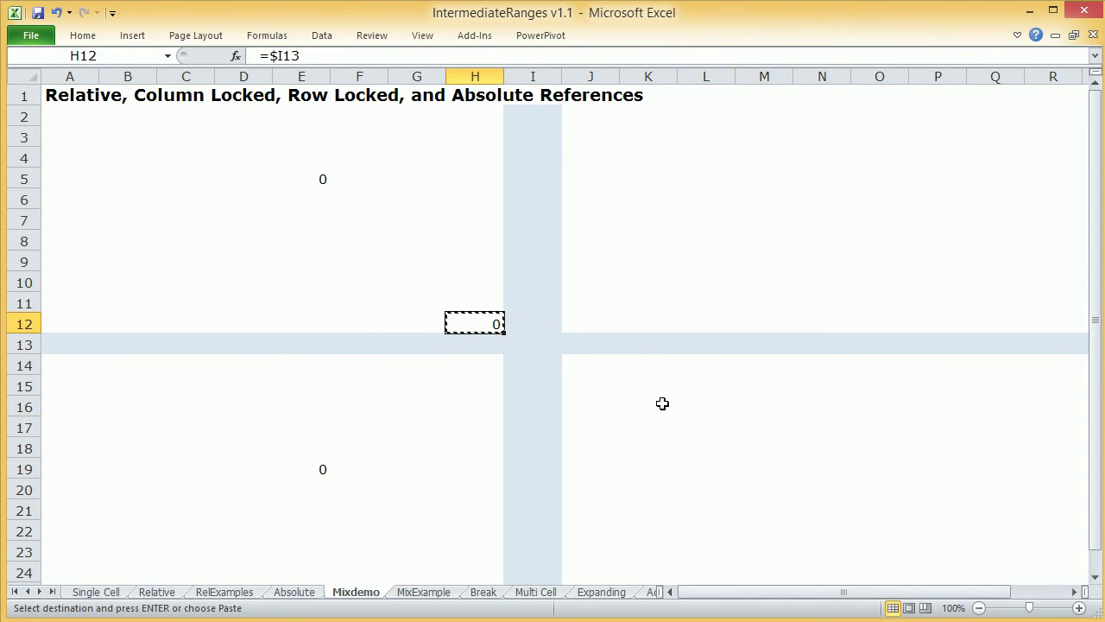
click(694, 422)
key(ctrl+v)
double_click(699, 423)
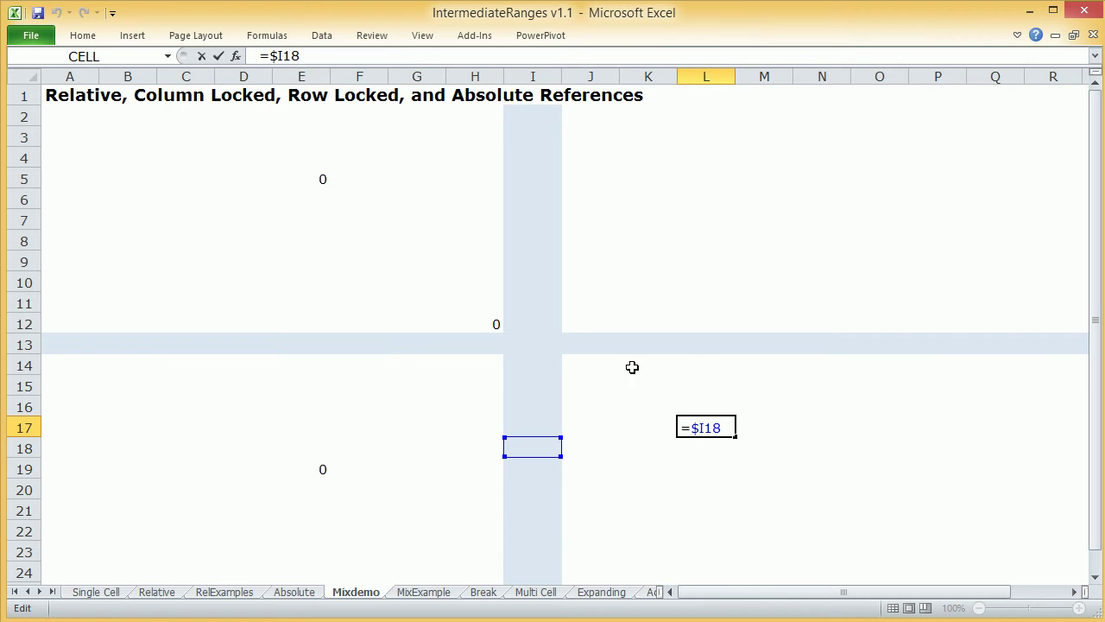
key(Return)
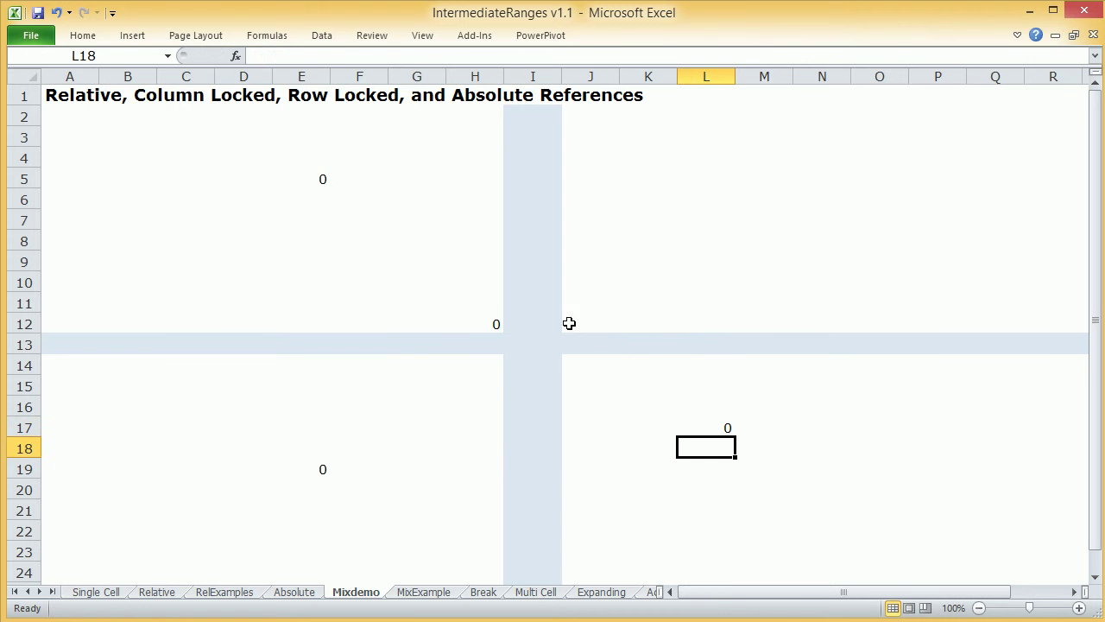
- Copy the column-locked formula from H12 to M5 and inspect the cell its pasted reference points to
click(471, 323)
key(ctrl+c)
click(768, 178)
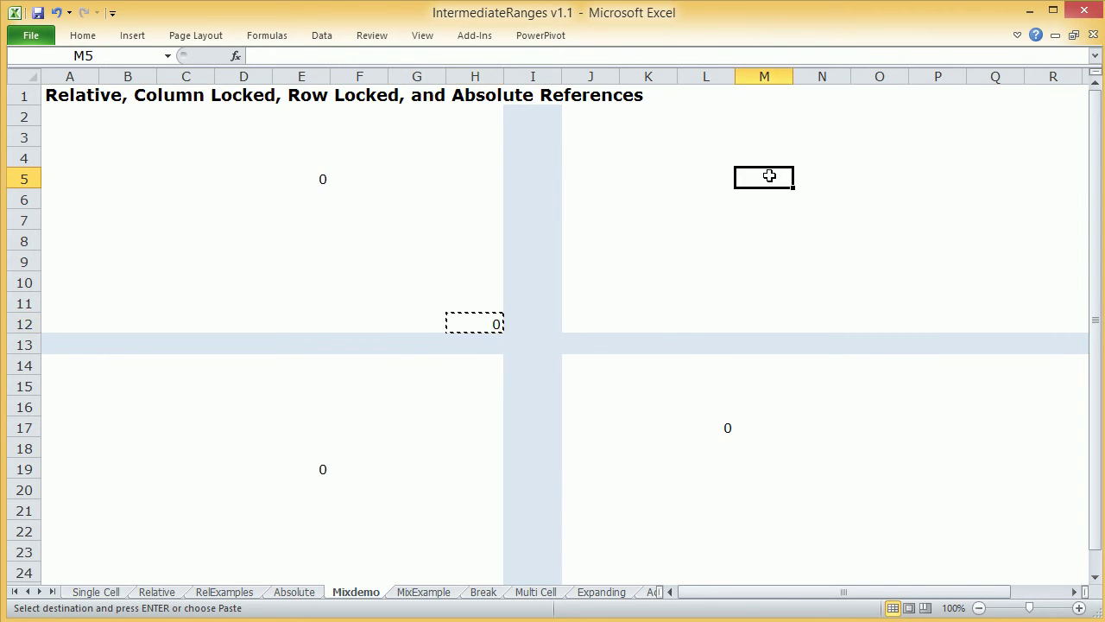
key(ctrl+v)
double_click(769, 177)
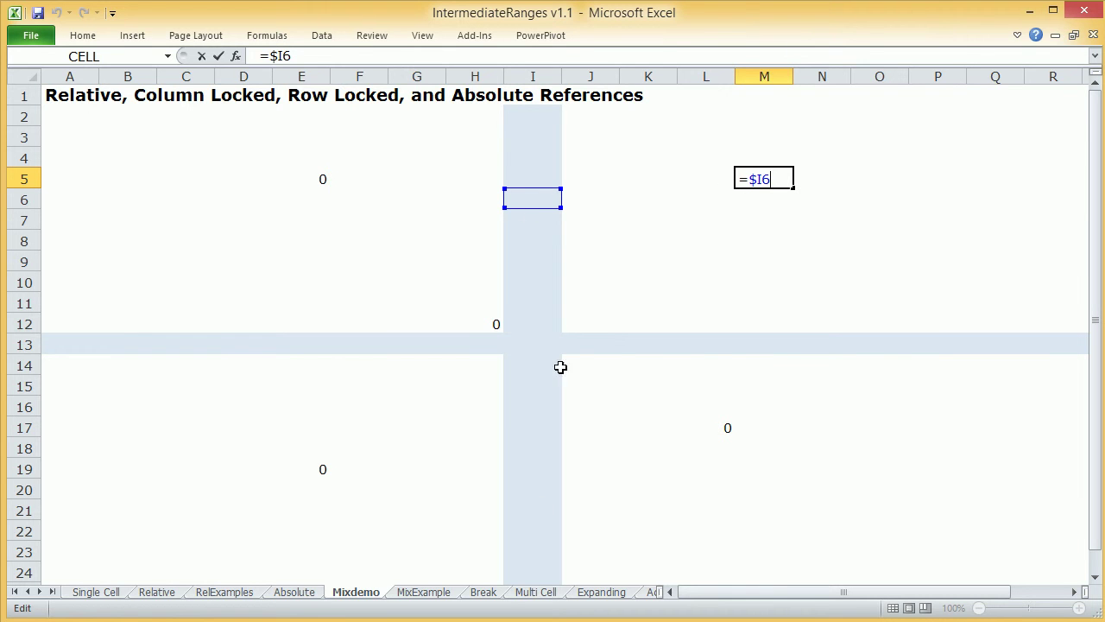
key(Return)
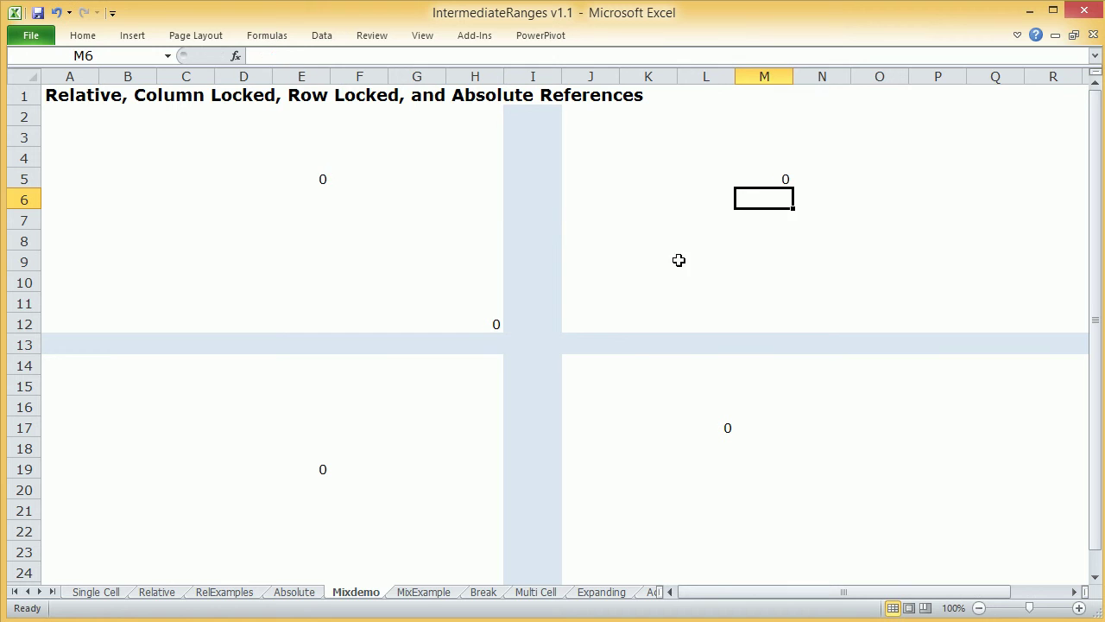
- Clear the column-locked formulas from E5, H12, M5, L17 and E19
click(324, 179)
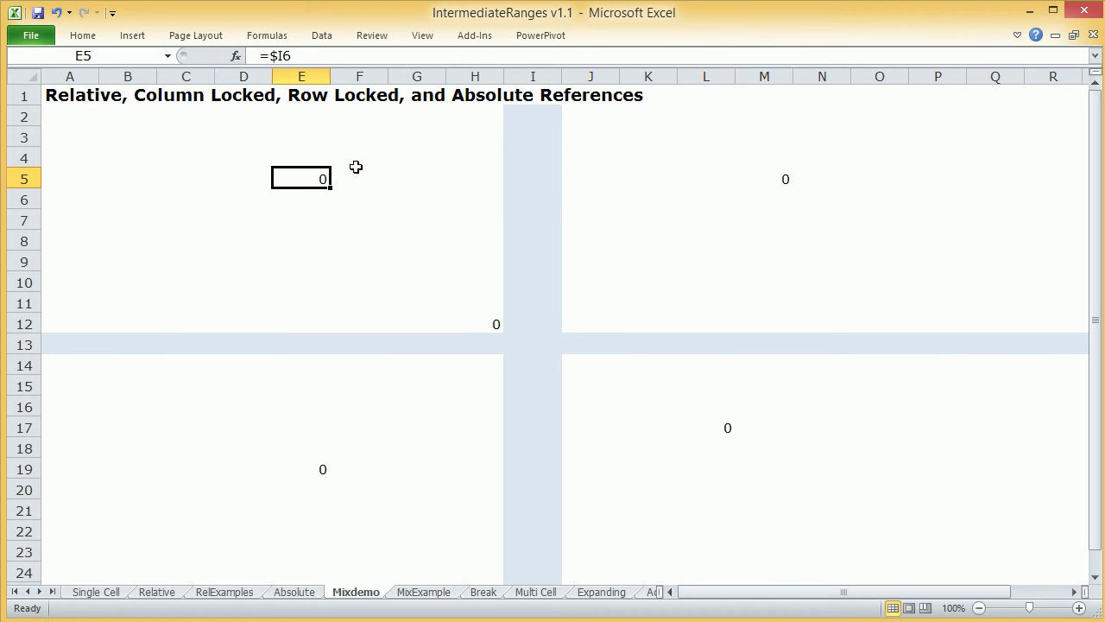
key(Delete)
click(495, 326)
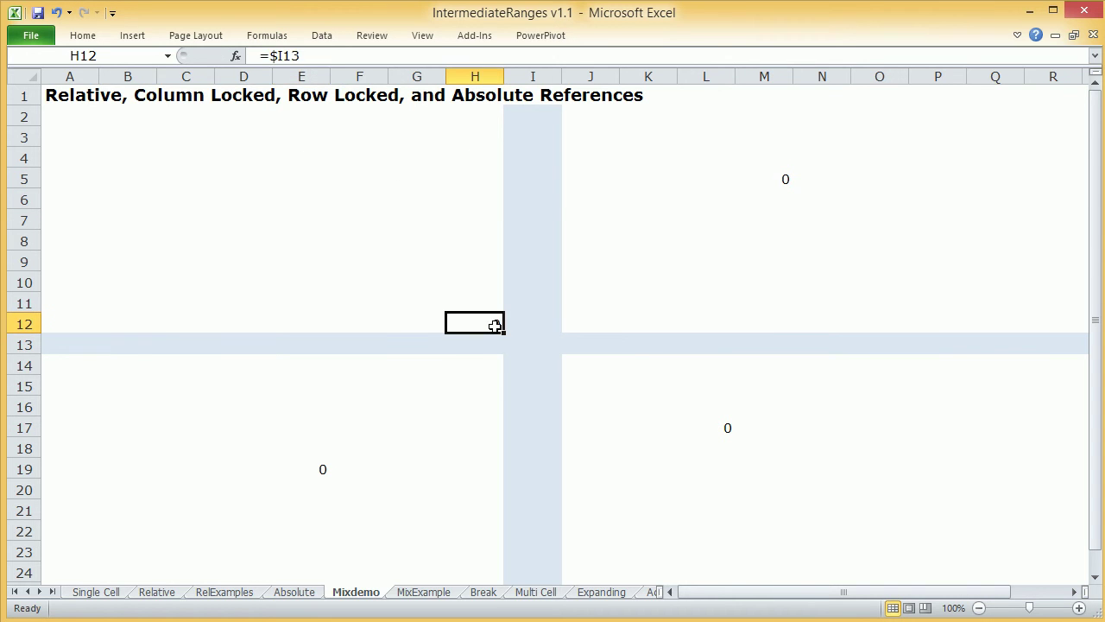
click(787, 179)
key(Delete)
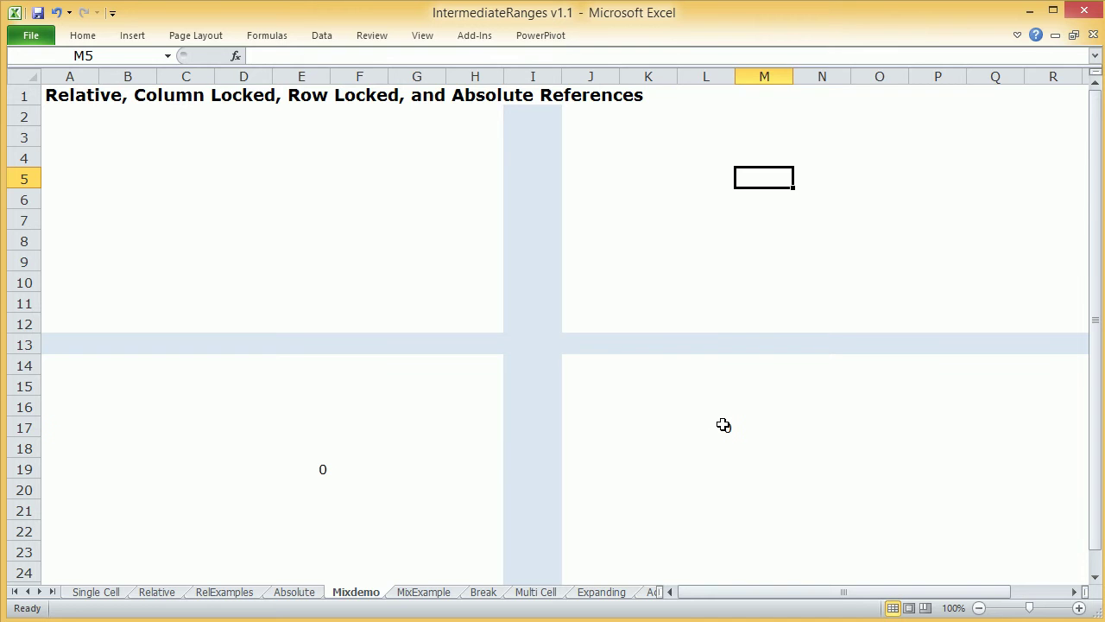
click(723, 427)
key(Delete)
click(323, 465)
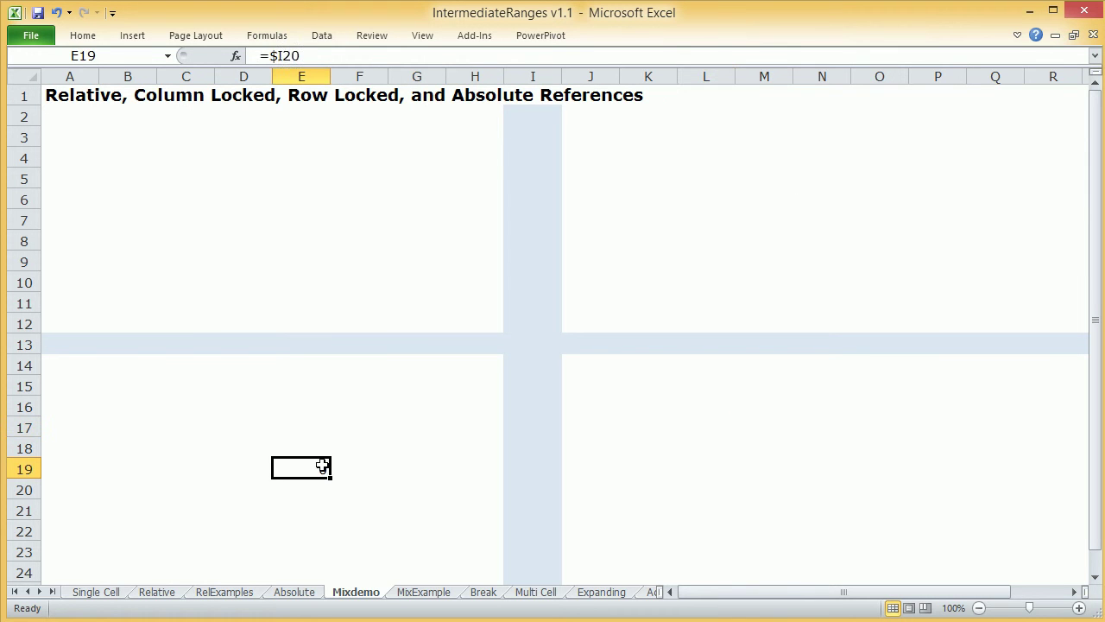
key(Delete)
- Enter the row-locked formula =I$13 in H12
click(479, 320)
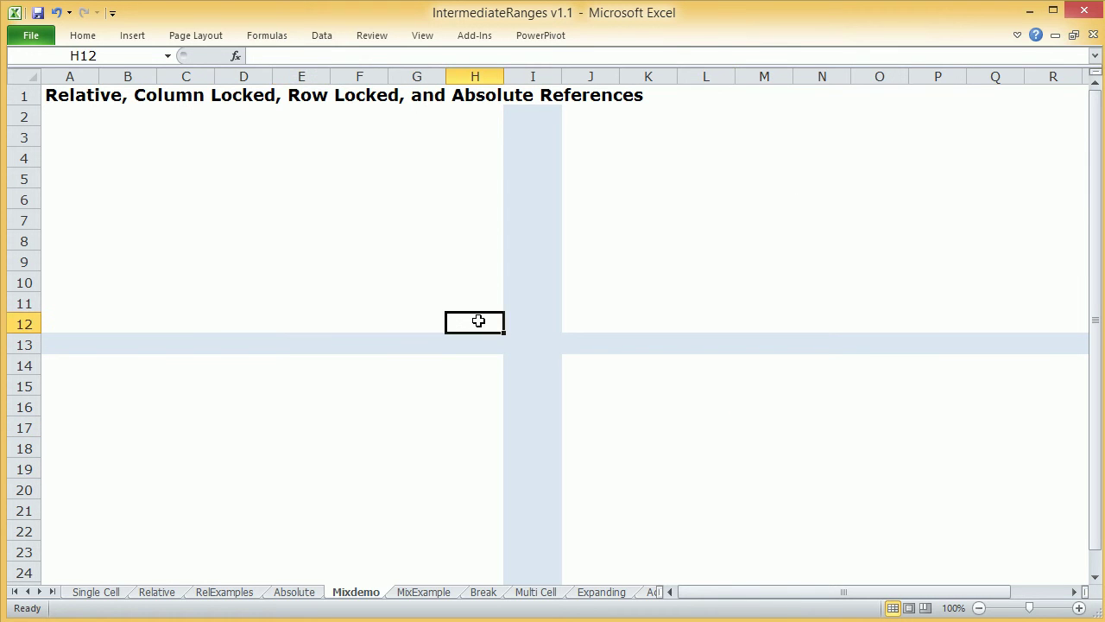
text(=)
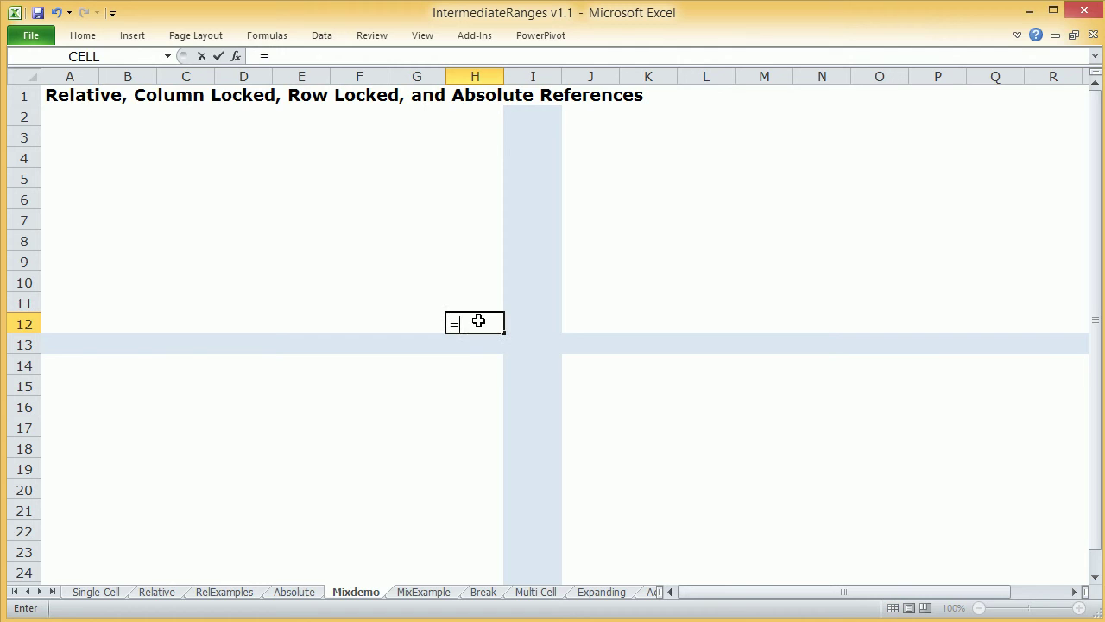
click(527, 346)
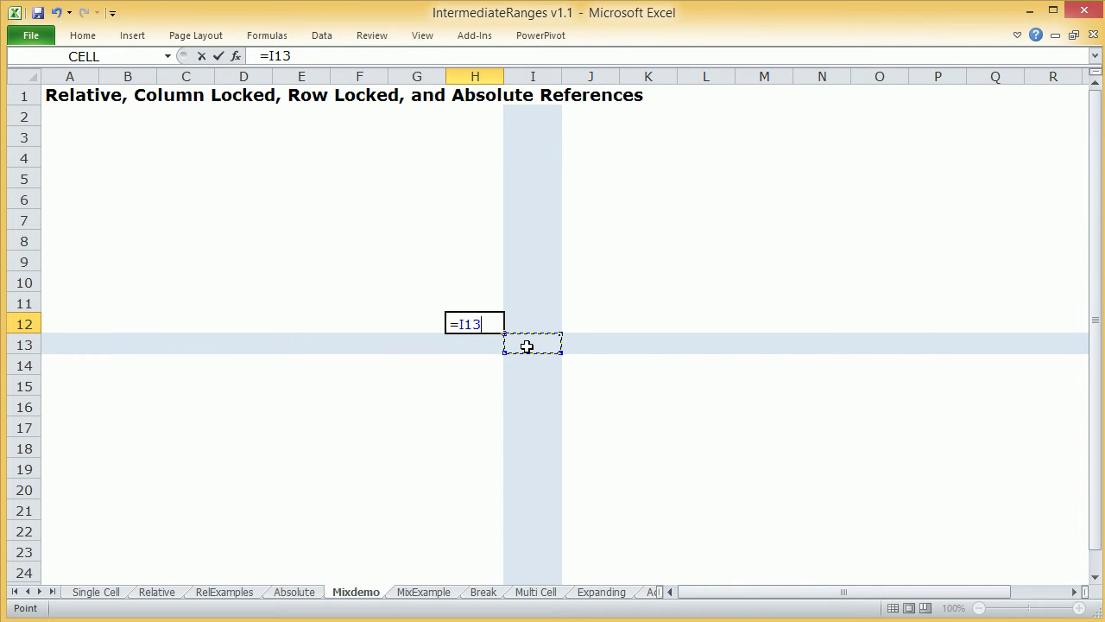
click(465, 323)
text($)
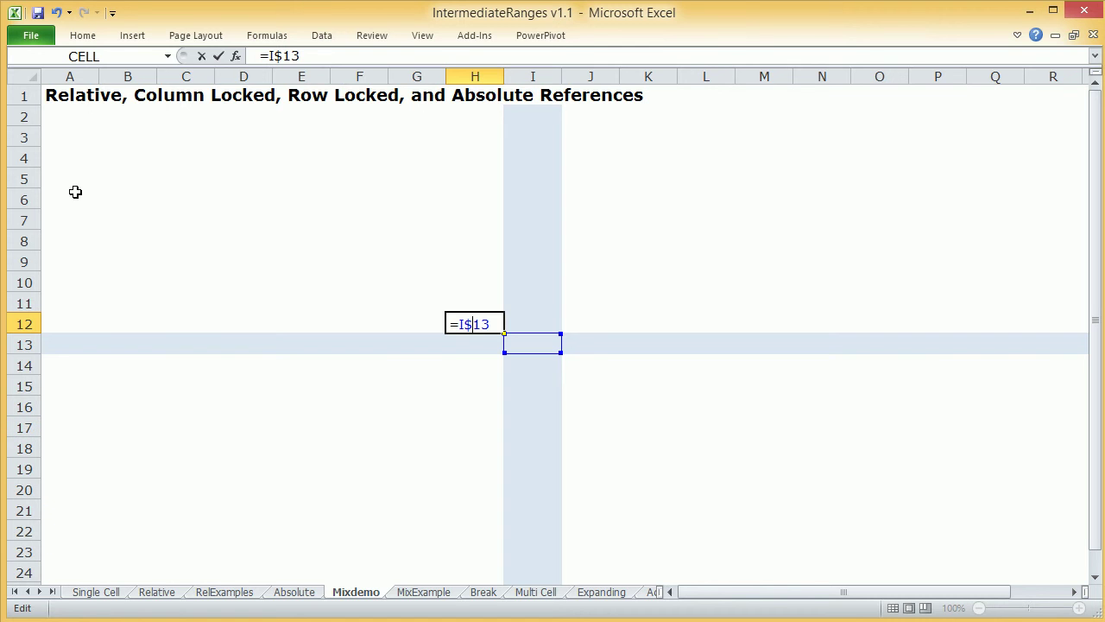
key(Return)
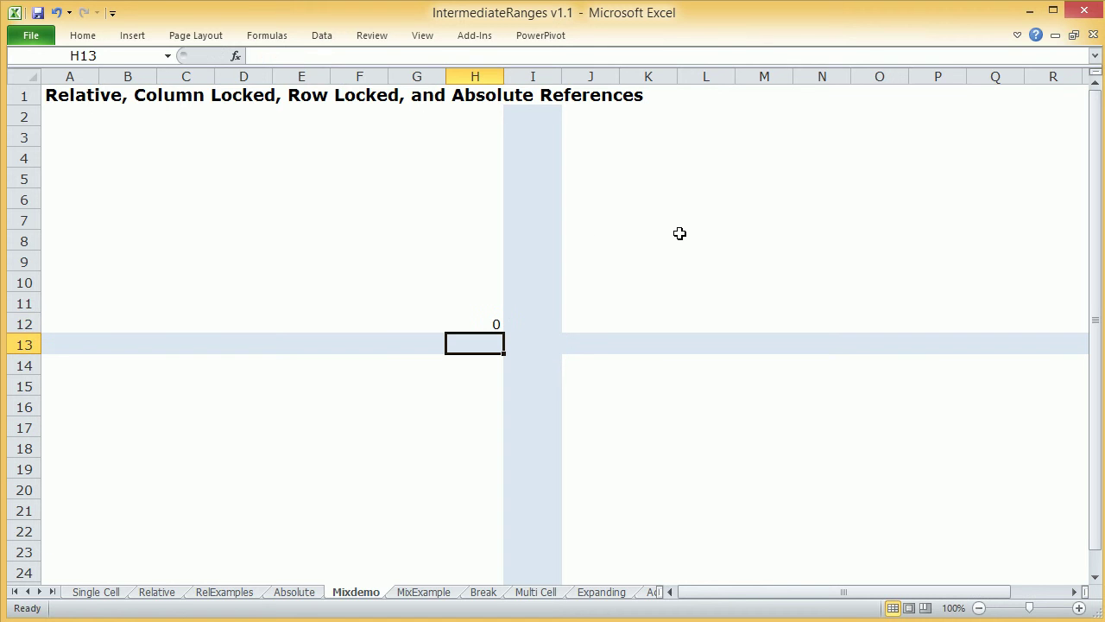
- Copy the row-locked formula from H12 to D4 and compare which cells the original and pasted references point to
click(480, 329)
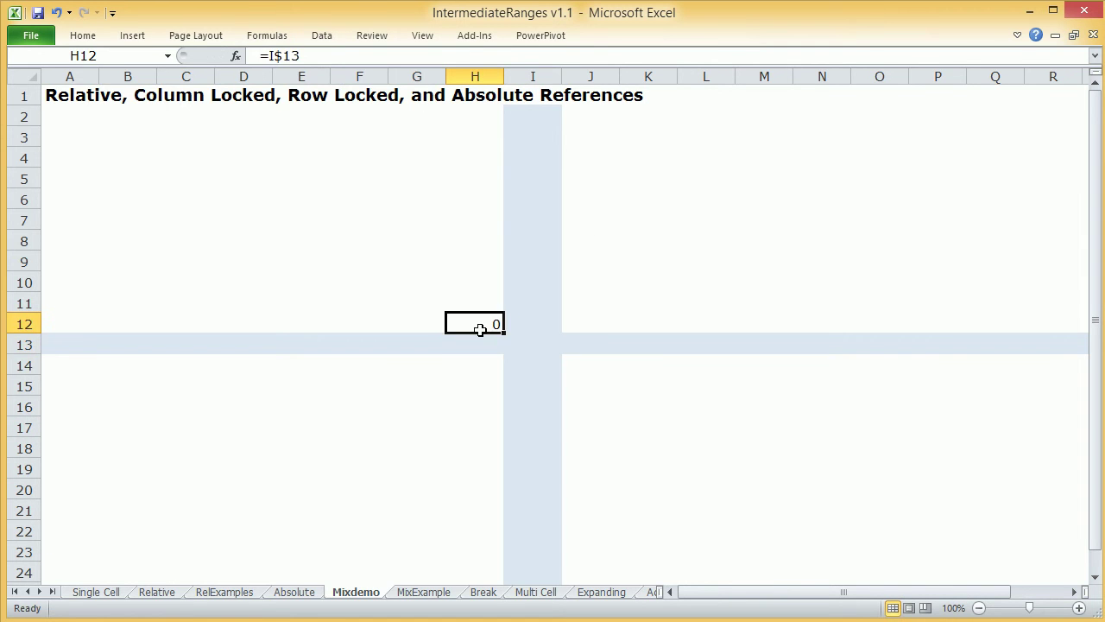
key(ctrl+c)
click(222, 160)
key(ctrl+v)
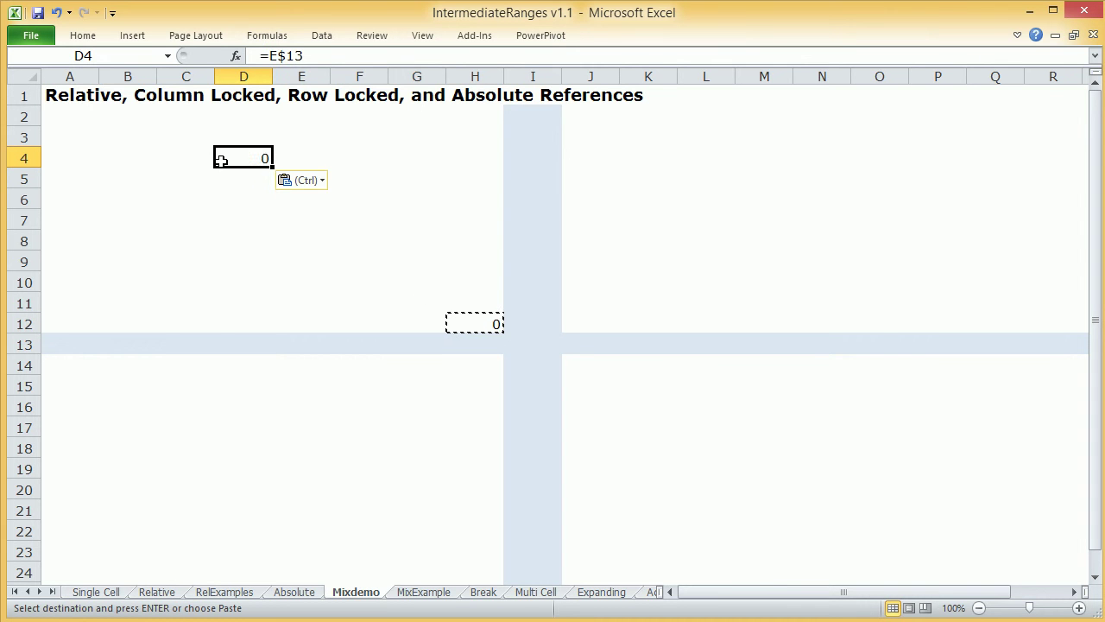
click(476, 326)
double_click(483, 330)
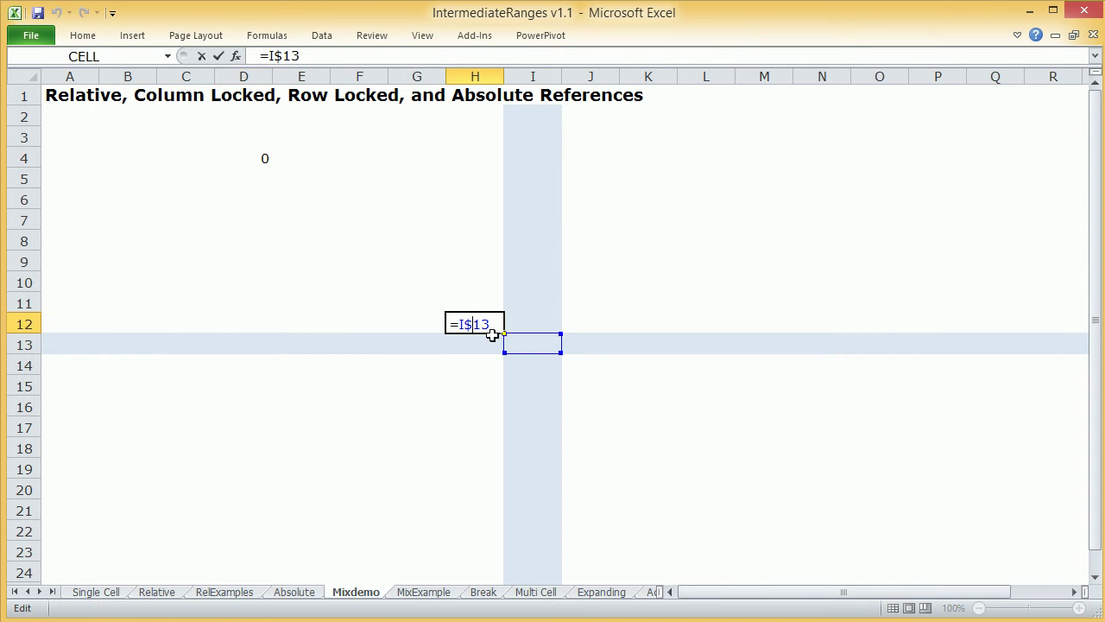
key(Return)
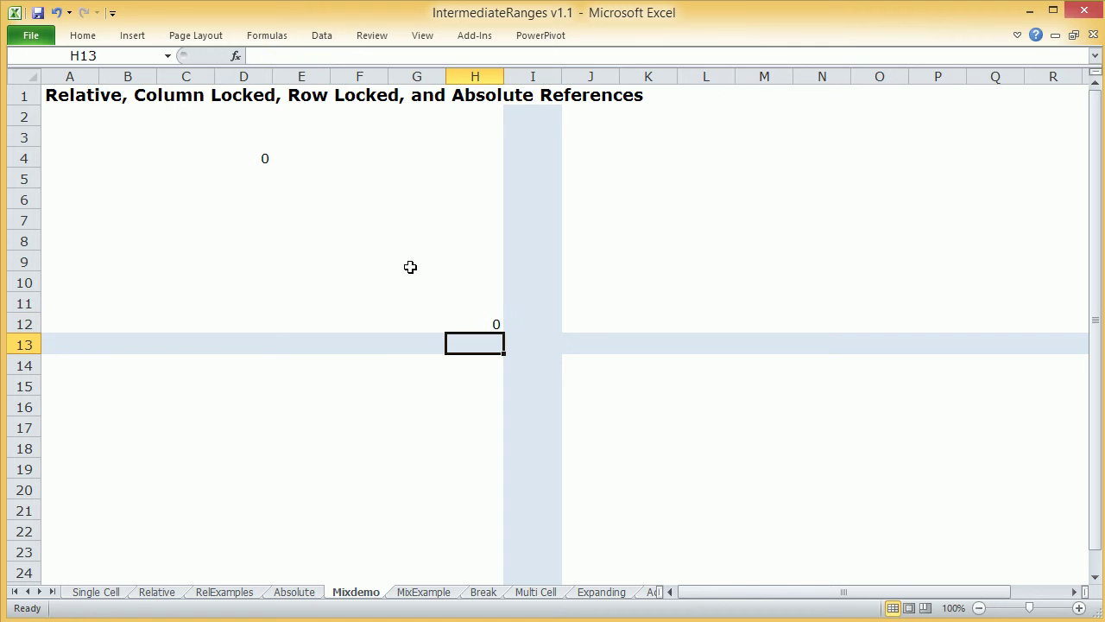
double_click(265, 158)
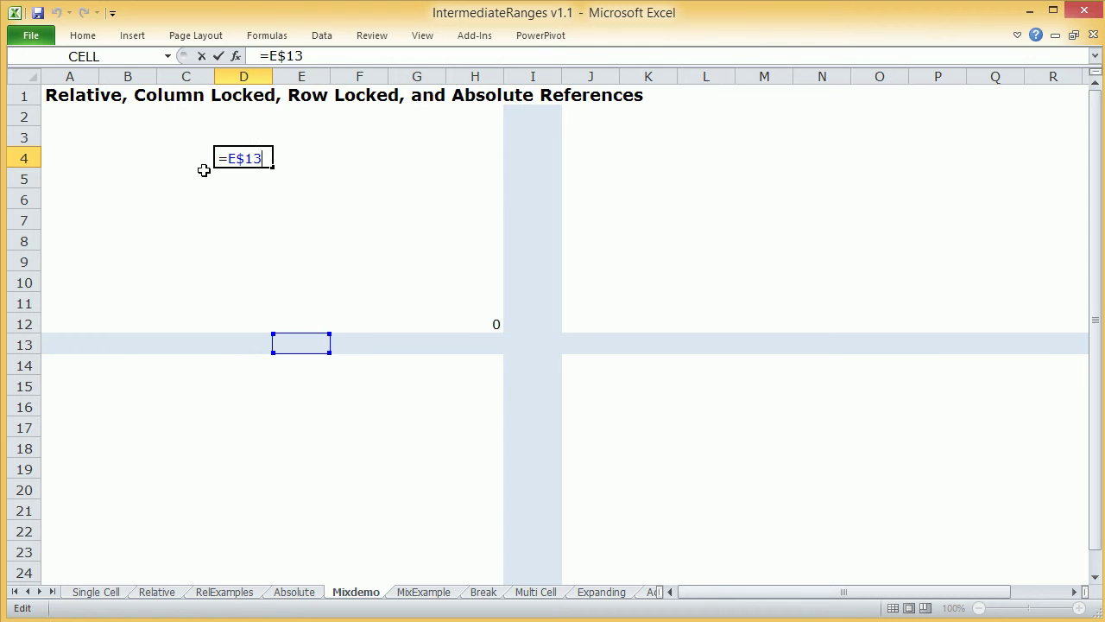
key(Return)
- Copy the row-locked formula from D4 to L18 and check which cell the pasted reference points to
click(229, 158)
key(ctrl+c)
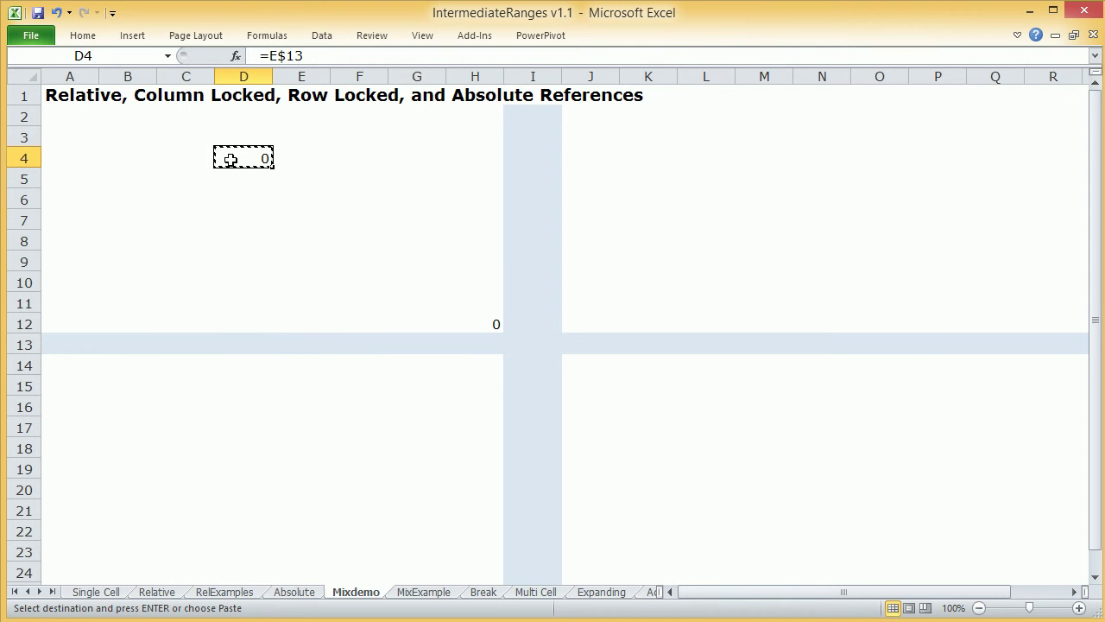
click(729, 446)
key(ctrl+v)
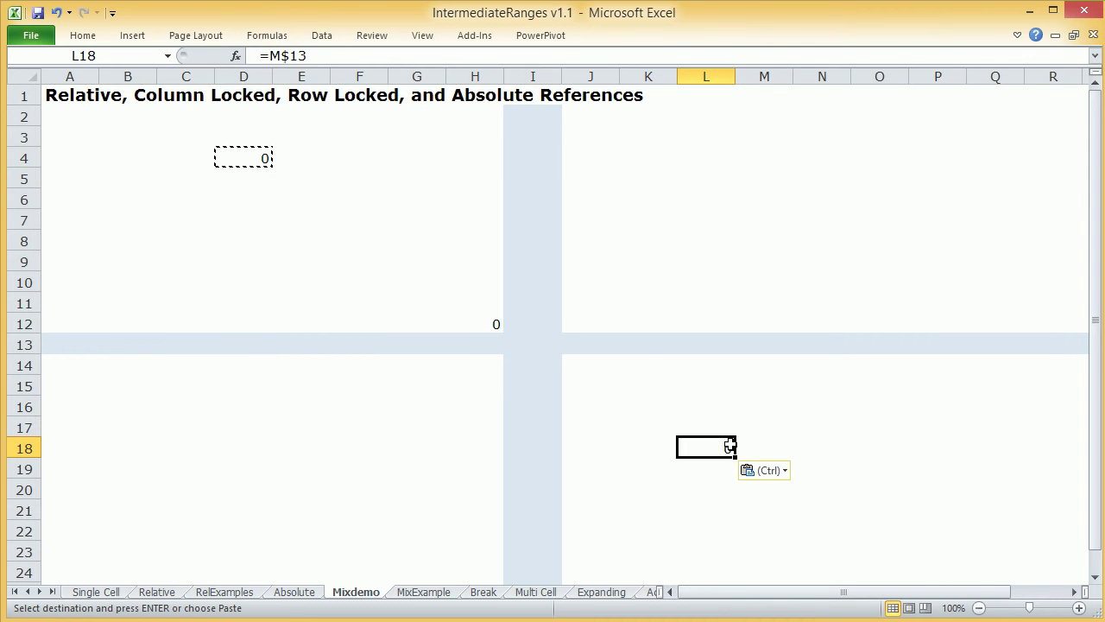
double_click(712, 447)
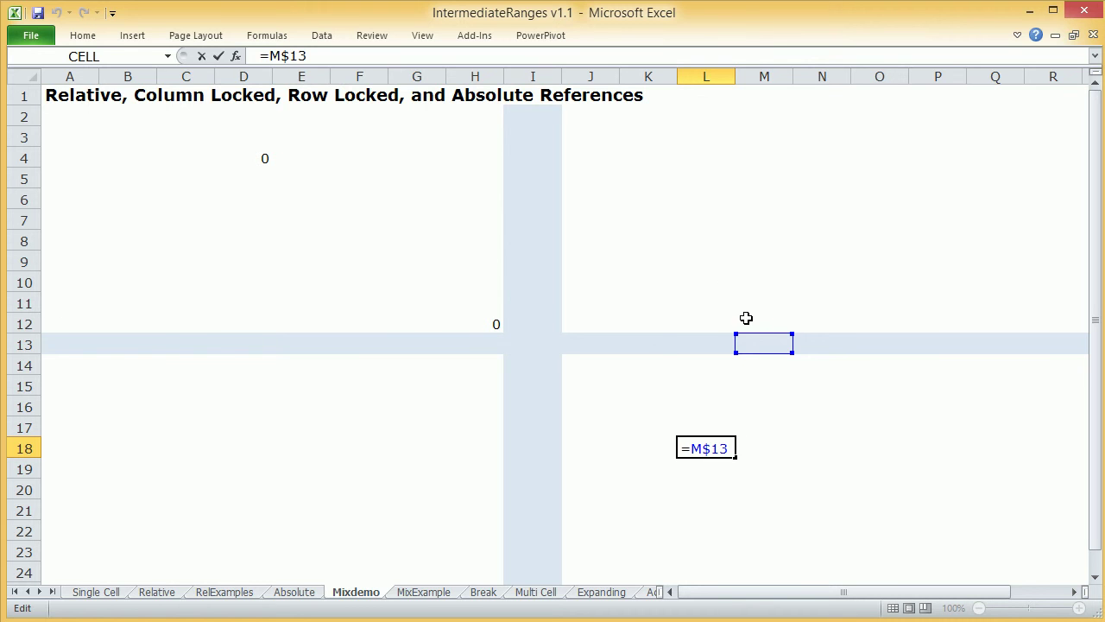
key(Return)
- Copy the row-locked formula from L18 to N4 and inspect the cell its pasted reference points to
click(730, 444)
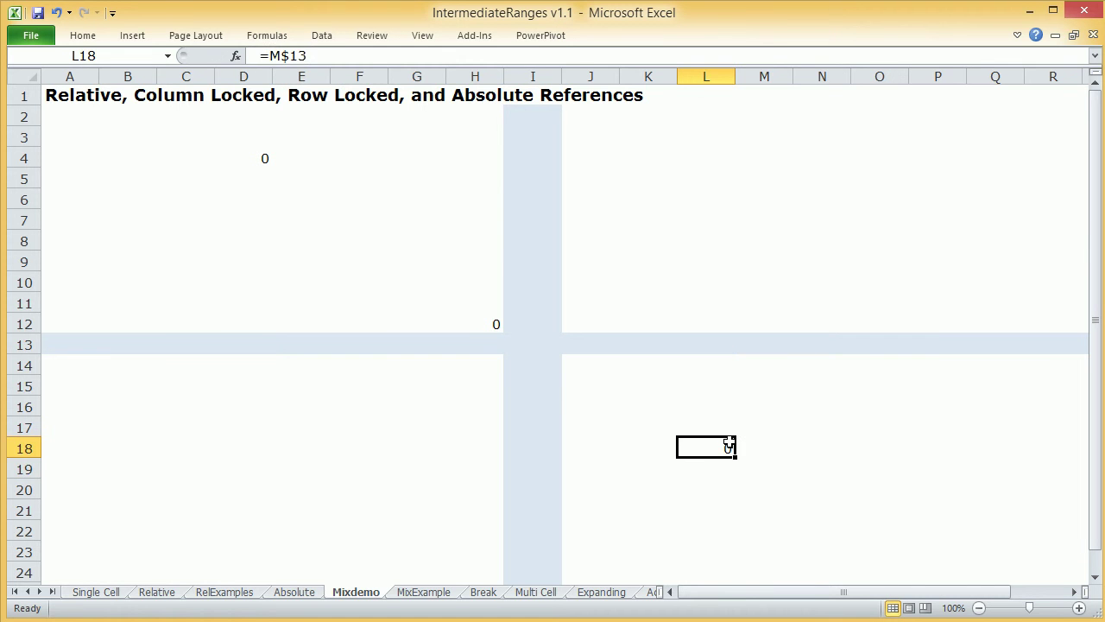
key(ctrl+c)
click(801, 161)
key(ctrl+v)
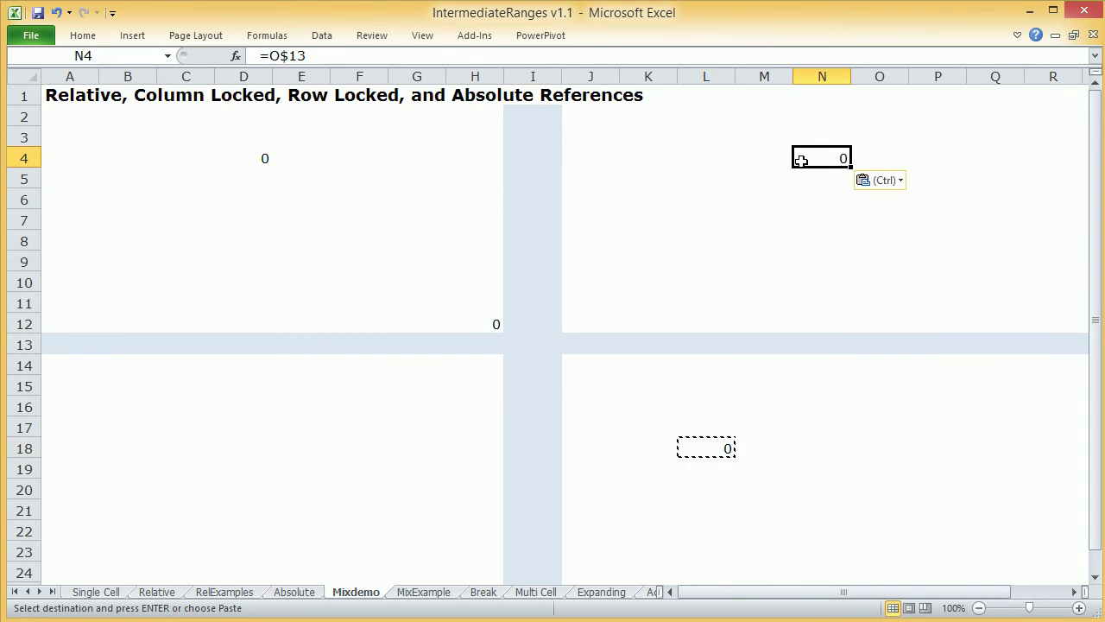
double_click(802, 160)
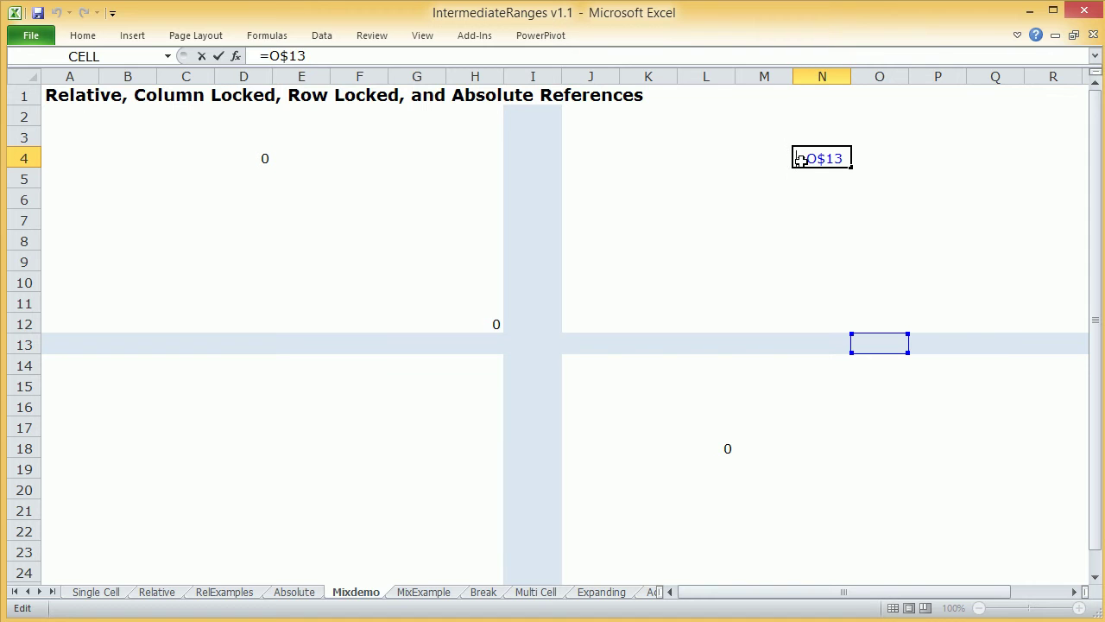
key(Return)
- Copy the row-locked formula from N4 to B18 and check which cell the pasted reference points to
click(802, 161)
key(ctrl+c)
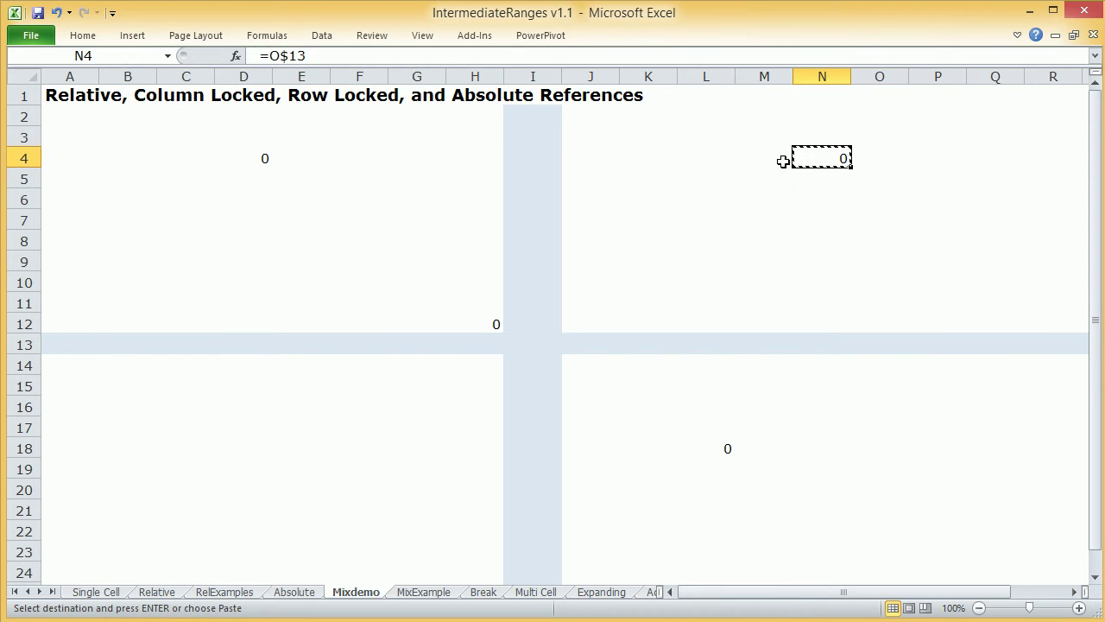
click(125, 440)
key(ctrl+v)
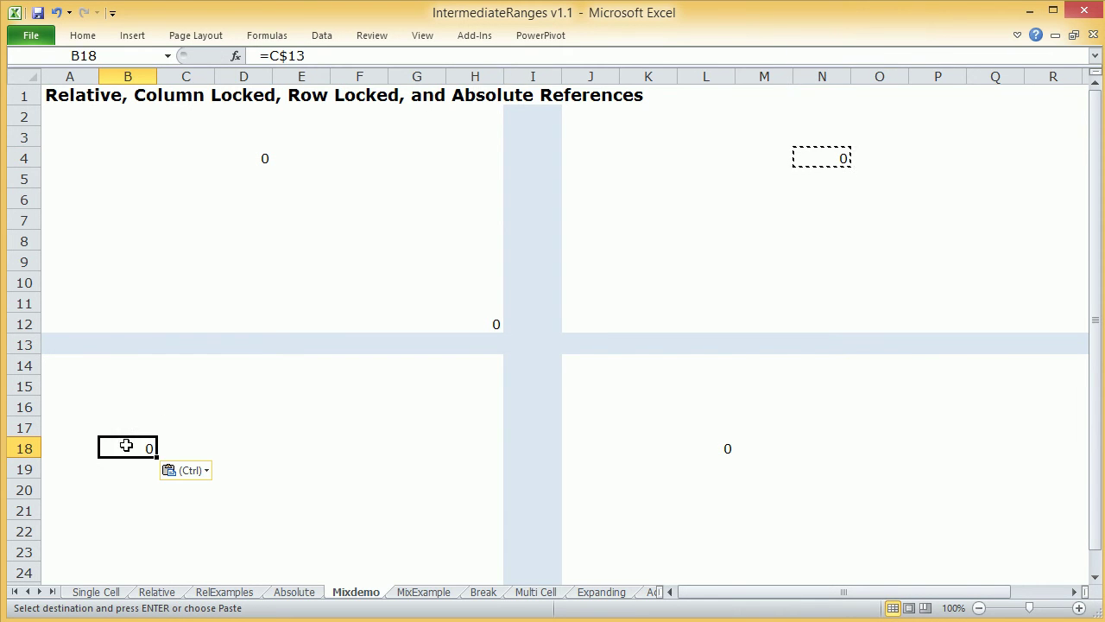
double_click(125, 440)
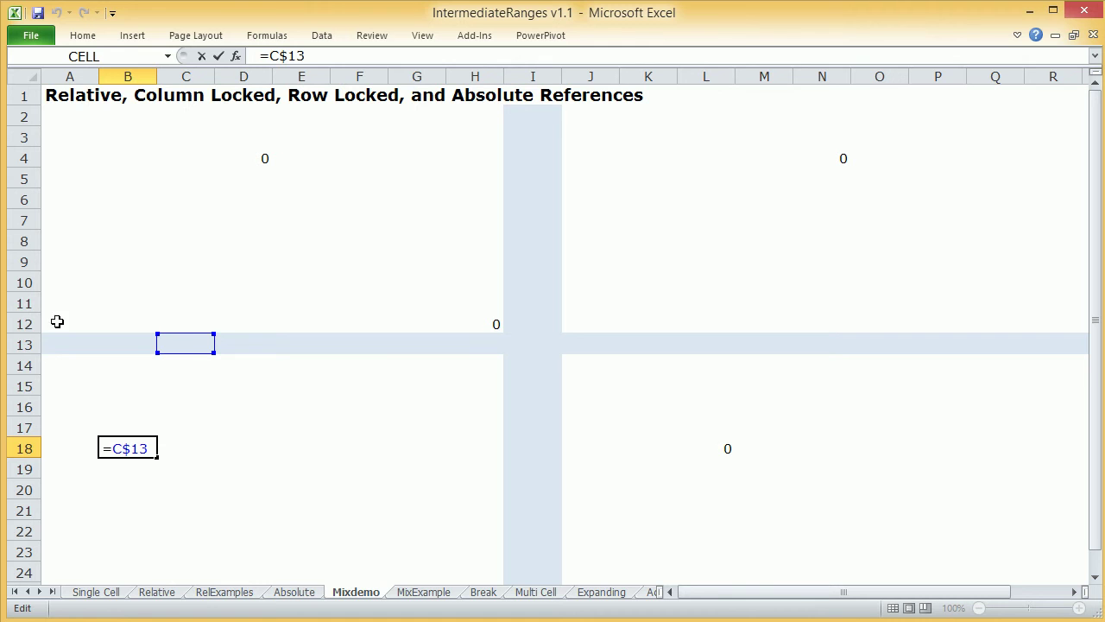
click(122, 448)
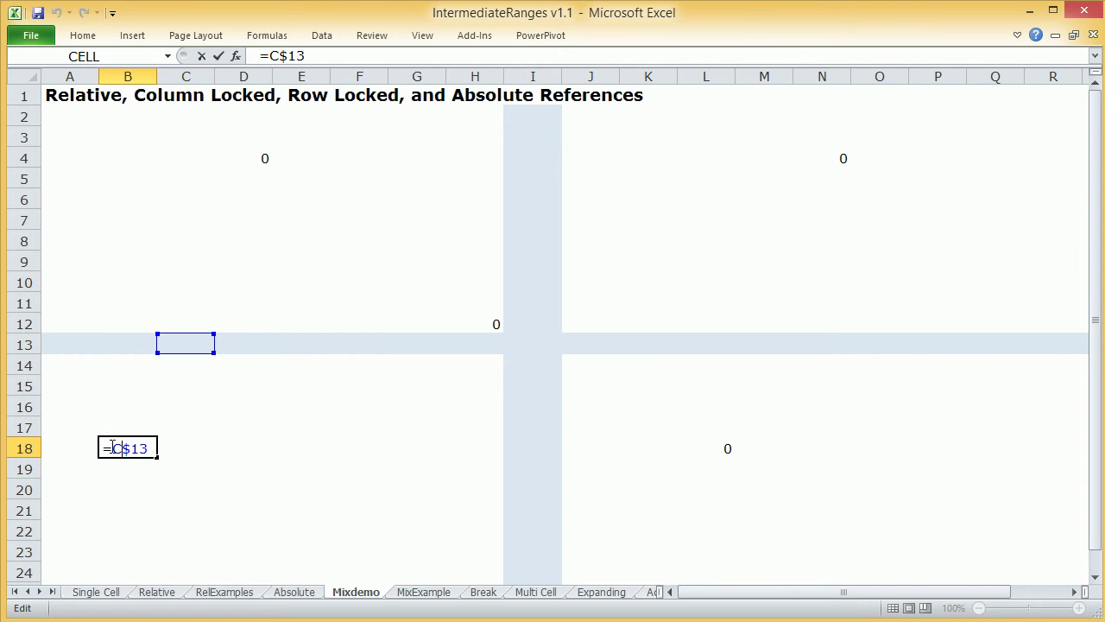
key(Return)
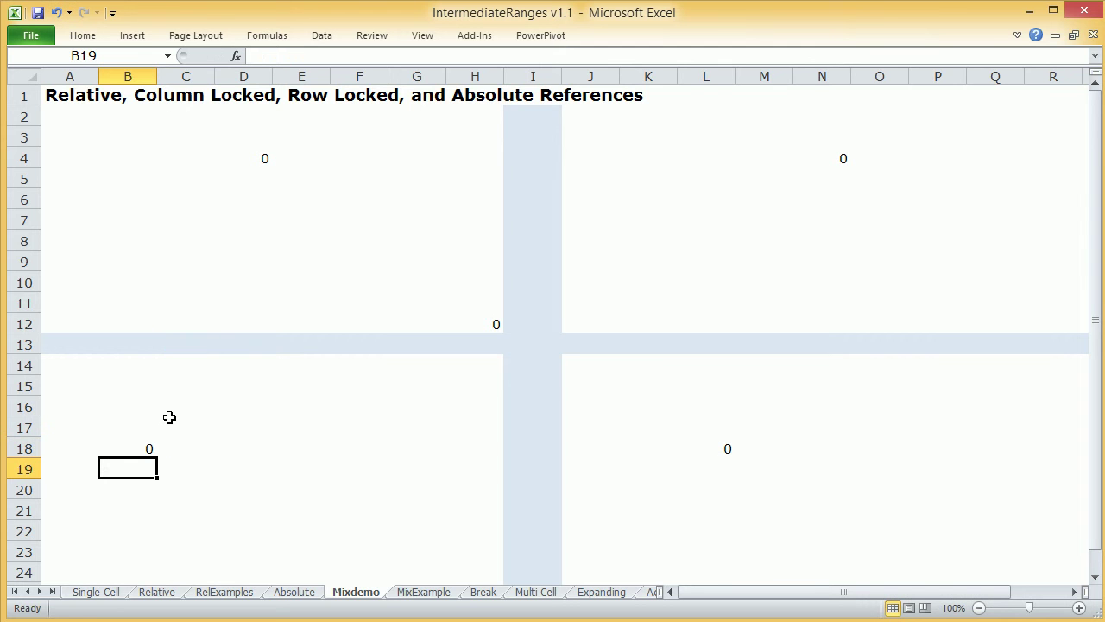
- Clear the row-locked formulas from B18, H12, D4, N4 and L18
click(152, 449)
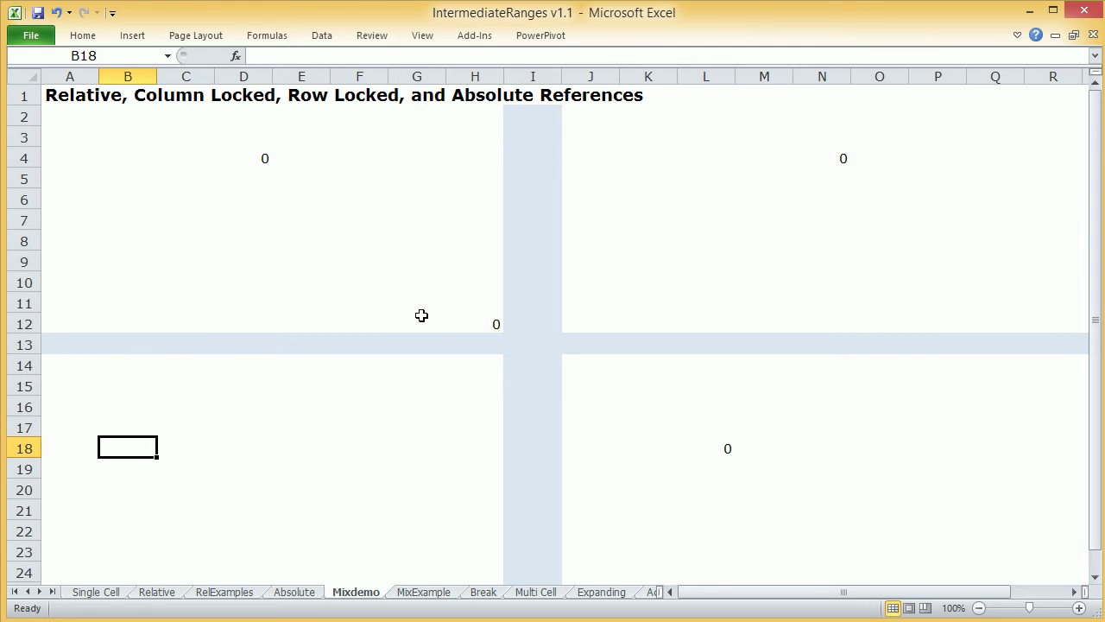
click(475, 320)
key(Delete)
click(266, 159)
key(Delete)
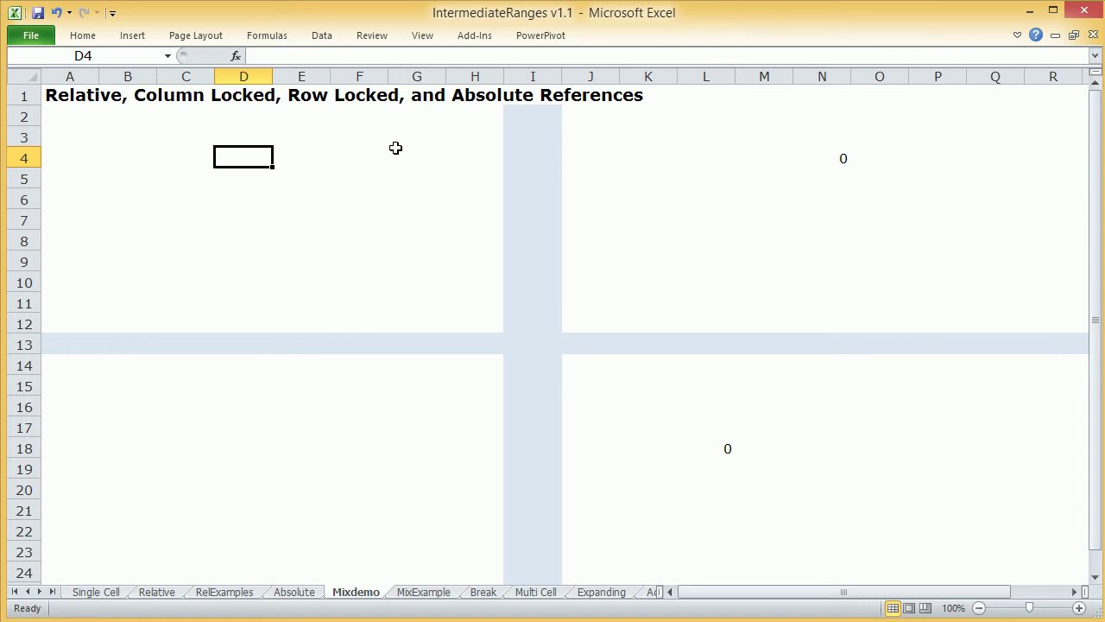
click(853, 161)
click(839, 159)
key(Delete)
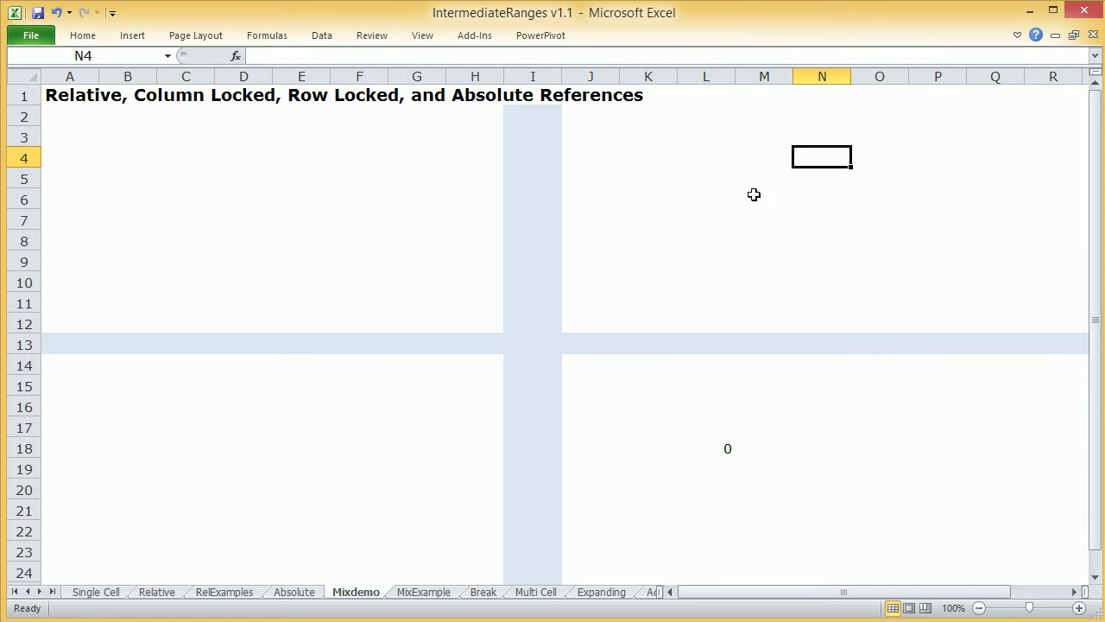
click(712, 451)
key(Delete)
- Enter the absolute formula =$I$13 in H12 and check the cell it refers to
click(486, 318)
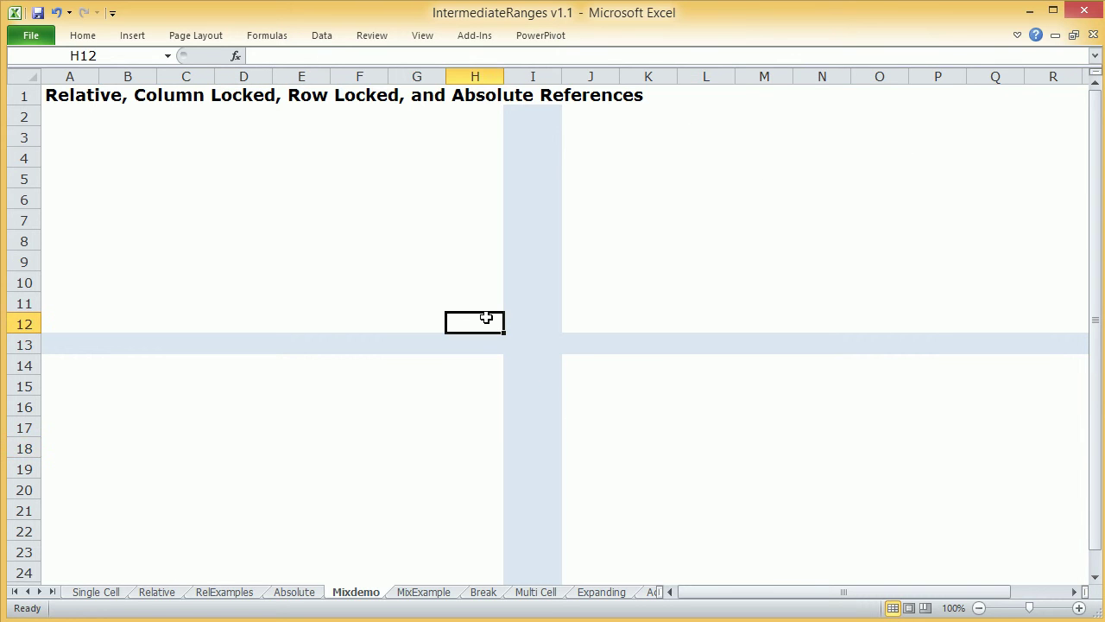
text(=)
click(522, 342)
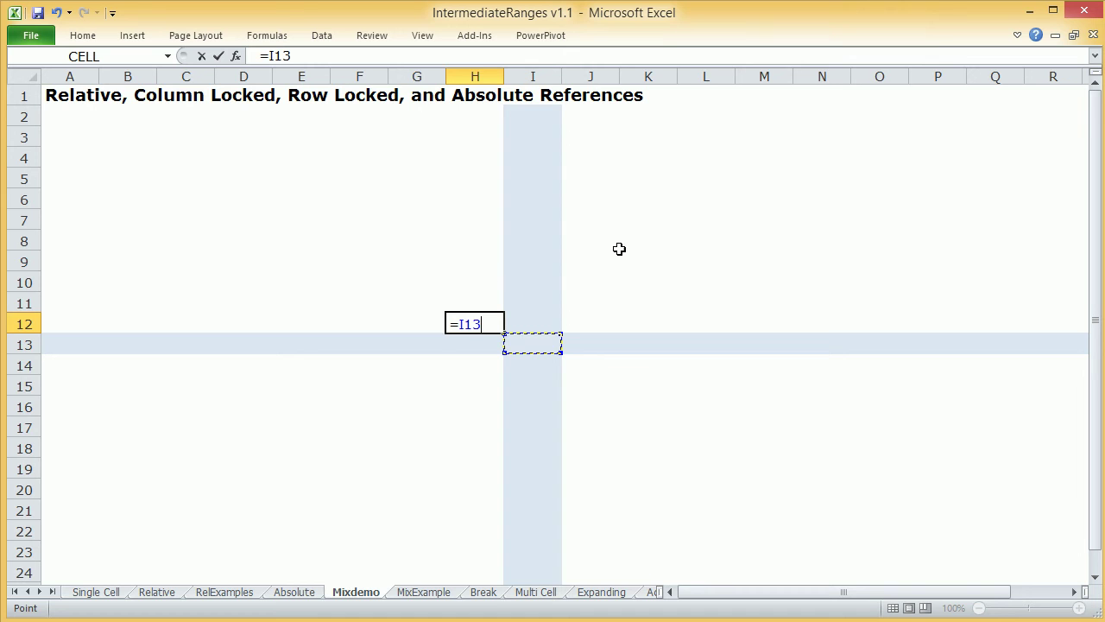
key(F4)
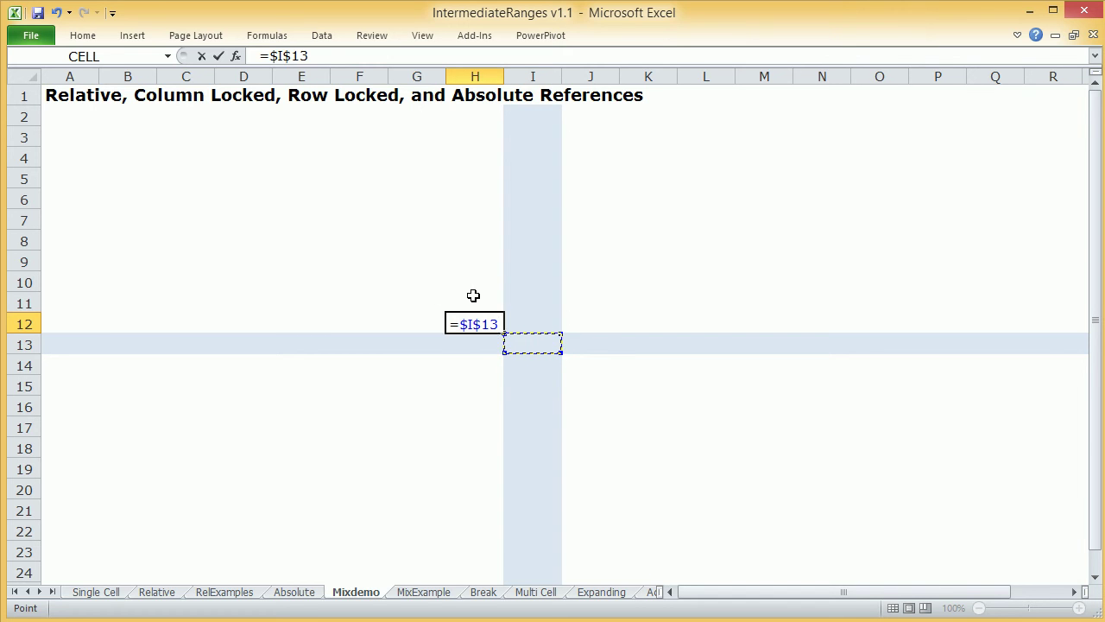
key(Return)
double_click(481, 324)
key(Return)
- Copy the absolute formula from H12 to D5 and check which cell the pasted reference points to
click(483, 325)
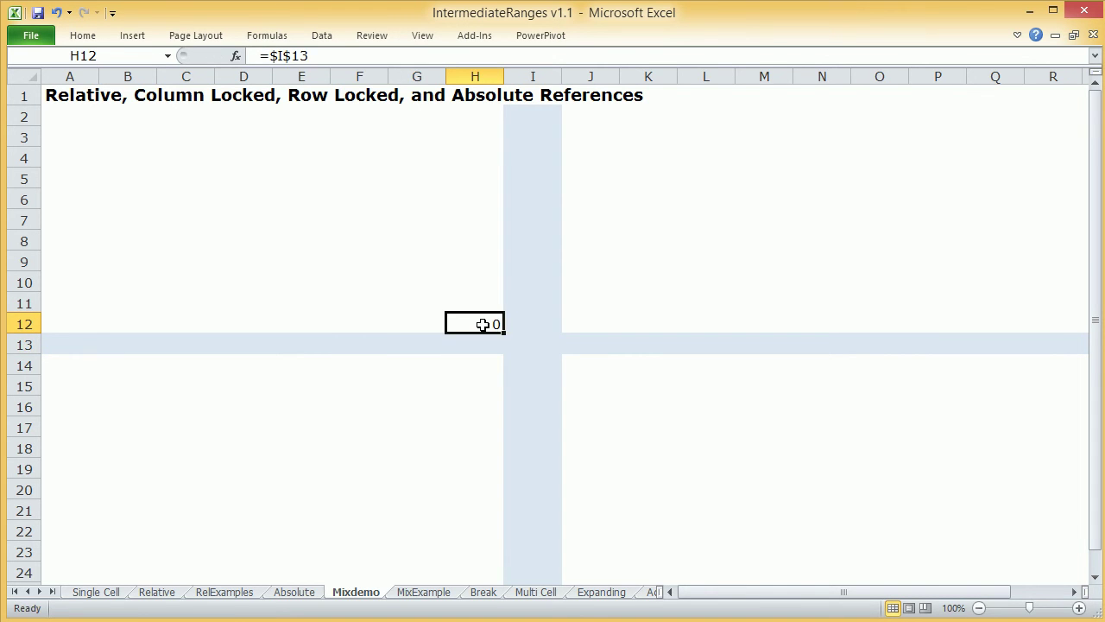
key(ctrl+c)
click(222, 183)
key(ctrl+v)
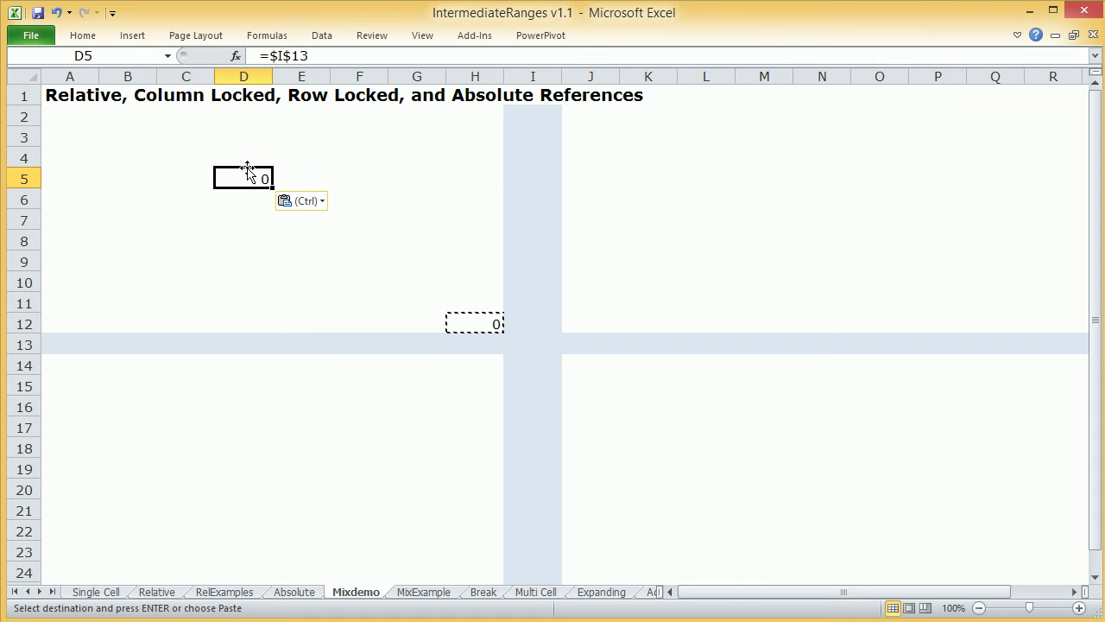
double_click(248, 177)
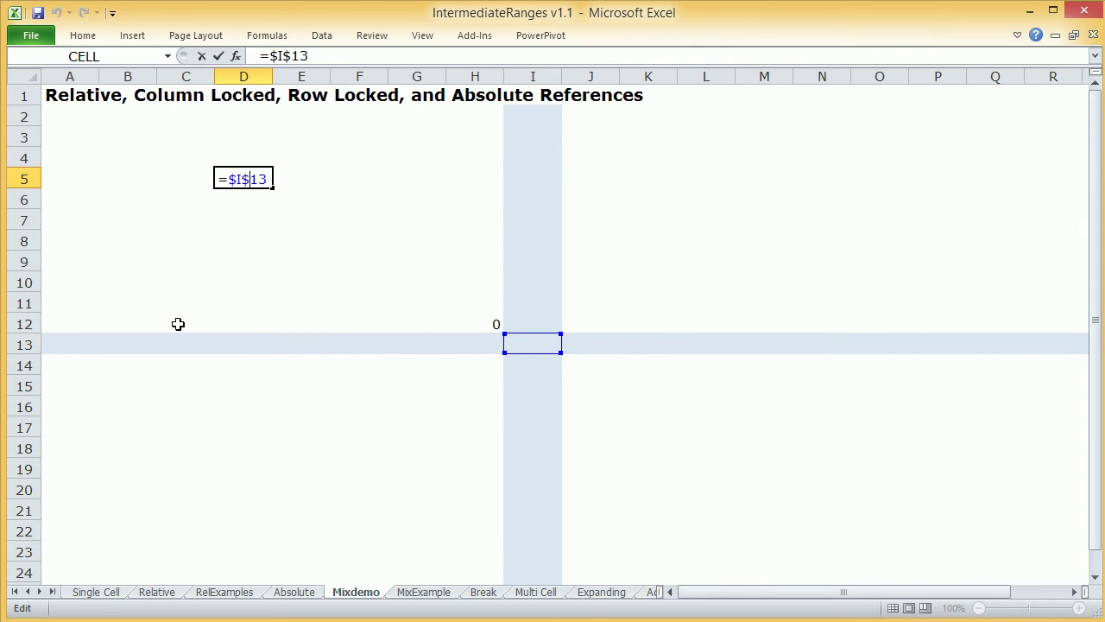
key(Return)
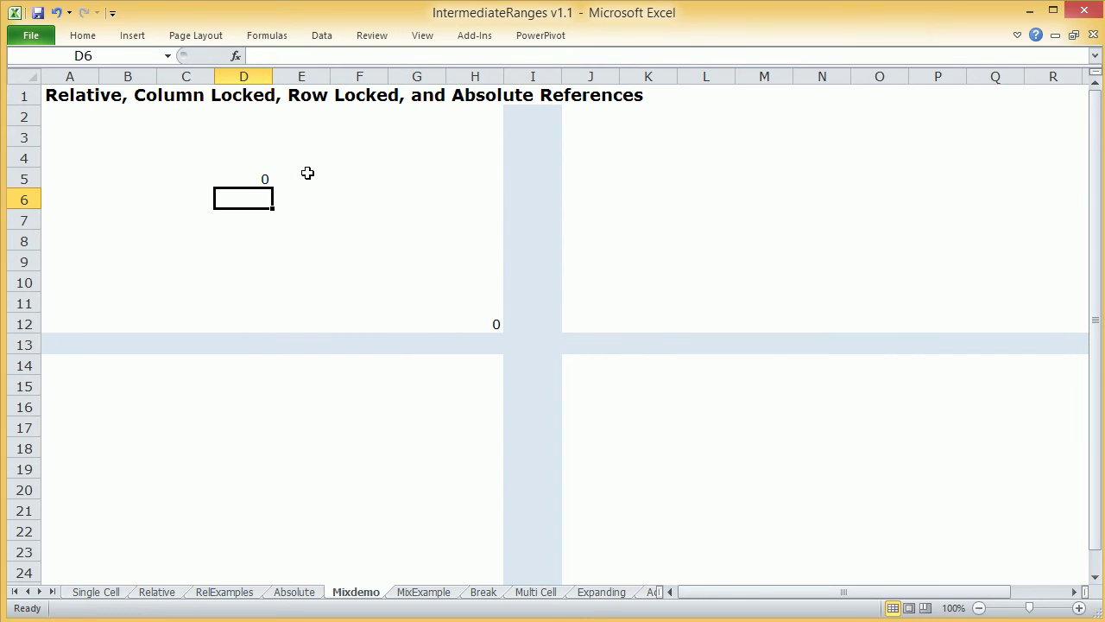
- Copy the absolute formula from D5 to L5 and inspect the cell its pasted reference points to
click(244, 182)
key(ctrl+c)
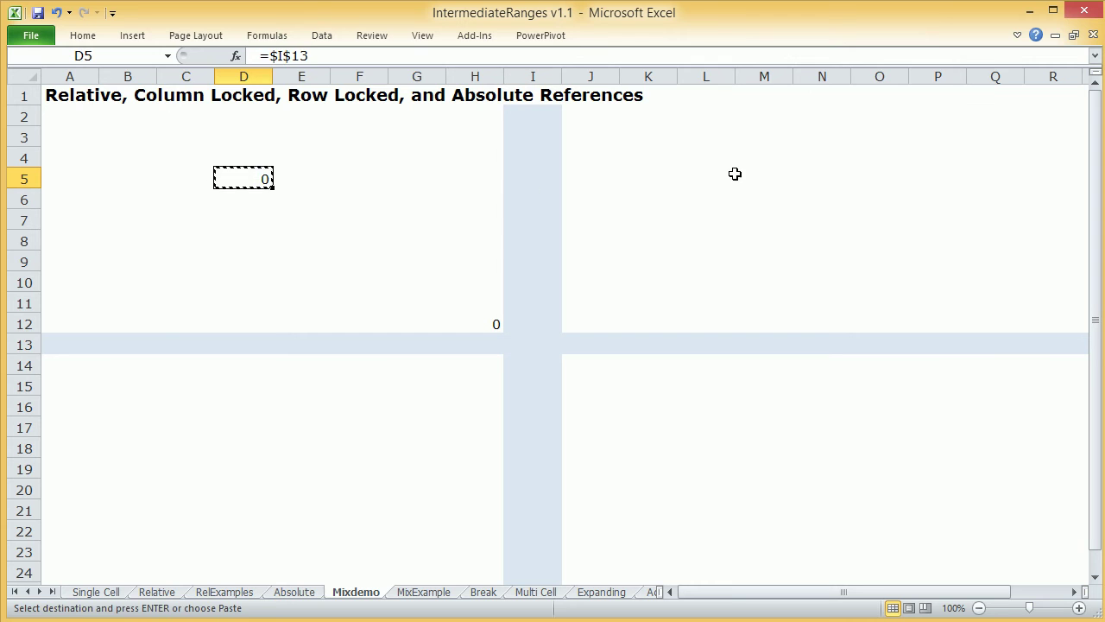
click(732, 175)
key(ctrl+v)
double_click(702, 177)
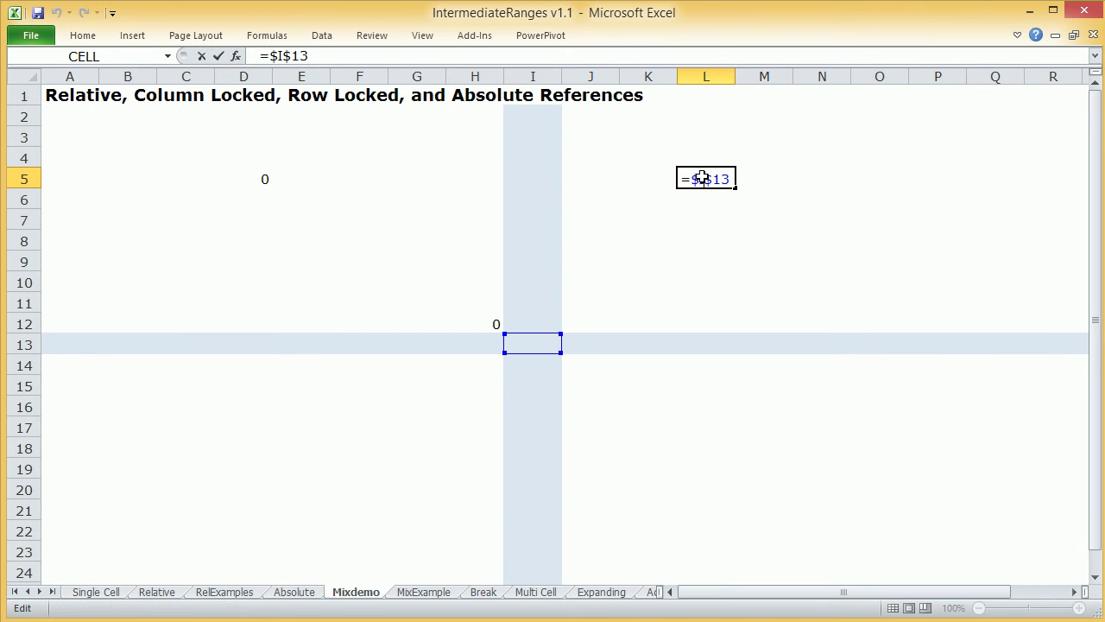
key(Return)
- Copy the absolute formula from L5 to N17 and check the pasted reference
click(702, 177)
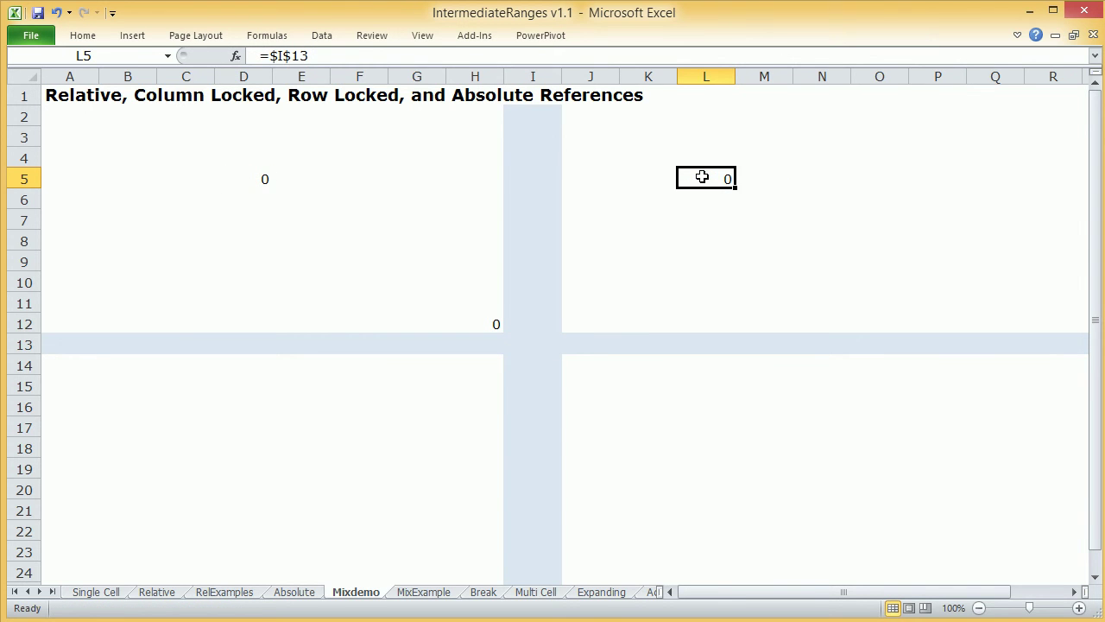
key(ctrl+c)
click(842, 428)
key(ctrl+v)
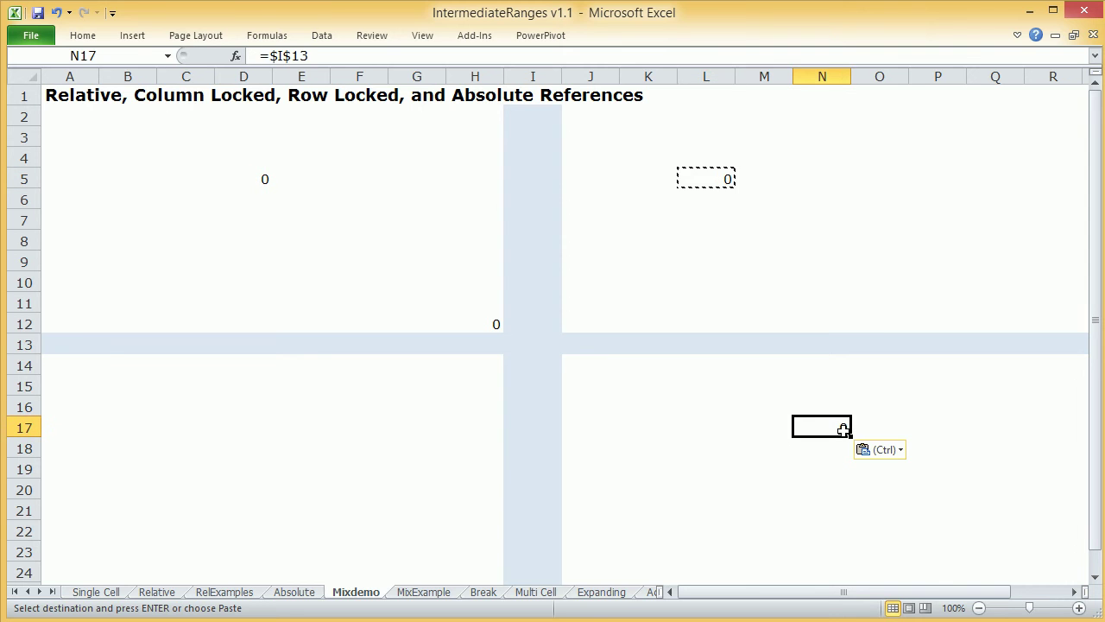
double_click(844, 429)
key(Return)
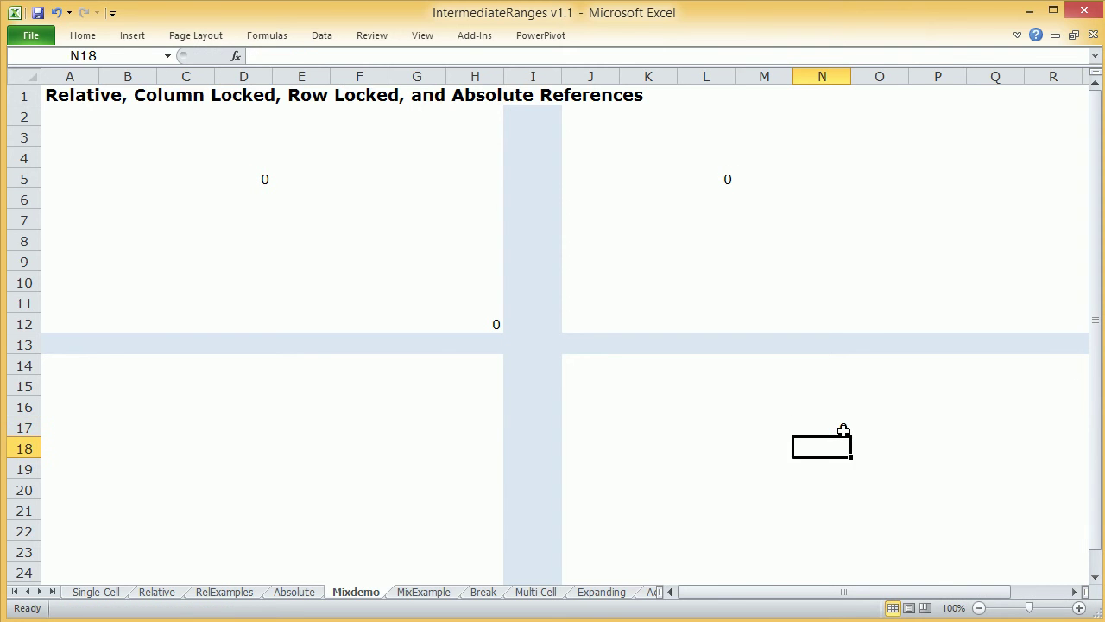
- Copy the absolute formula from N17 to C16 and check which cell the pasted reference points to
click(844, 429)
key(ctrl+c)
click(193, 405)
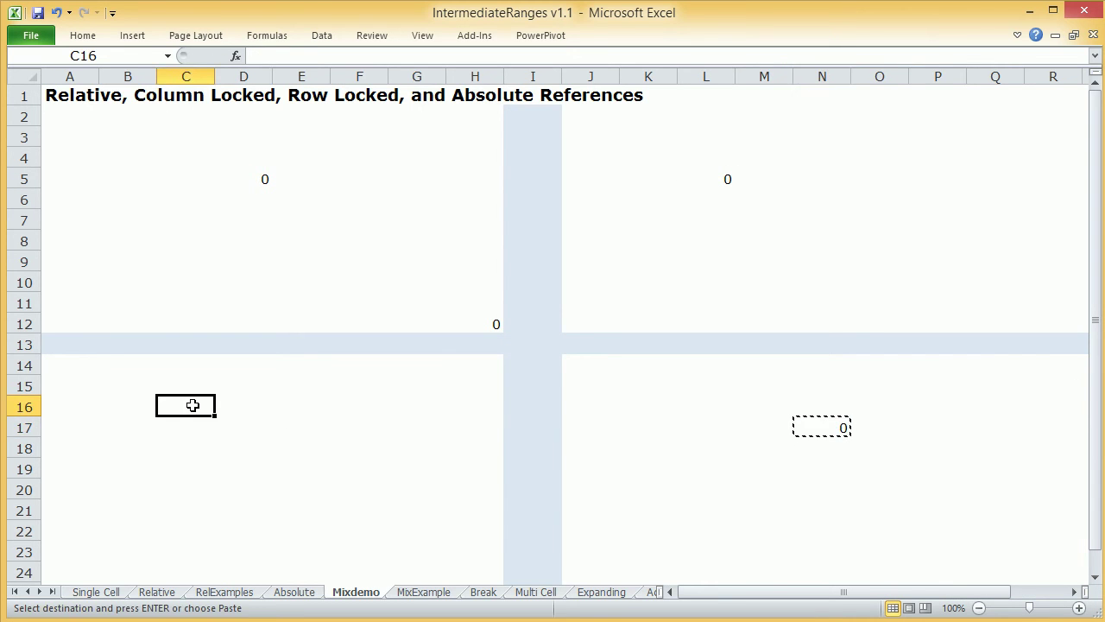
key(ctrl+v)
double_click(193, 405)
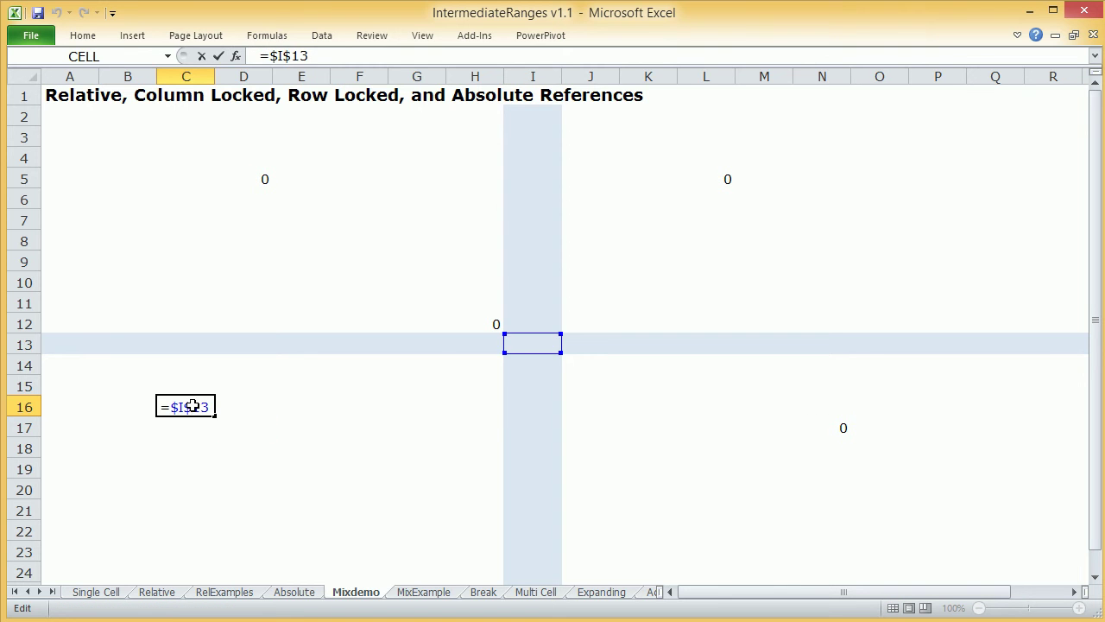
key(Return)
- Open the MixExample sheet and examine the regions, the reported sightings and the empty percentage grid D7:H22
click(440, 595)
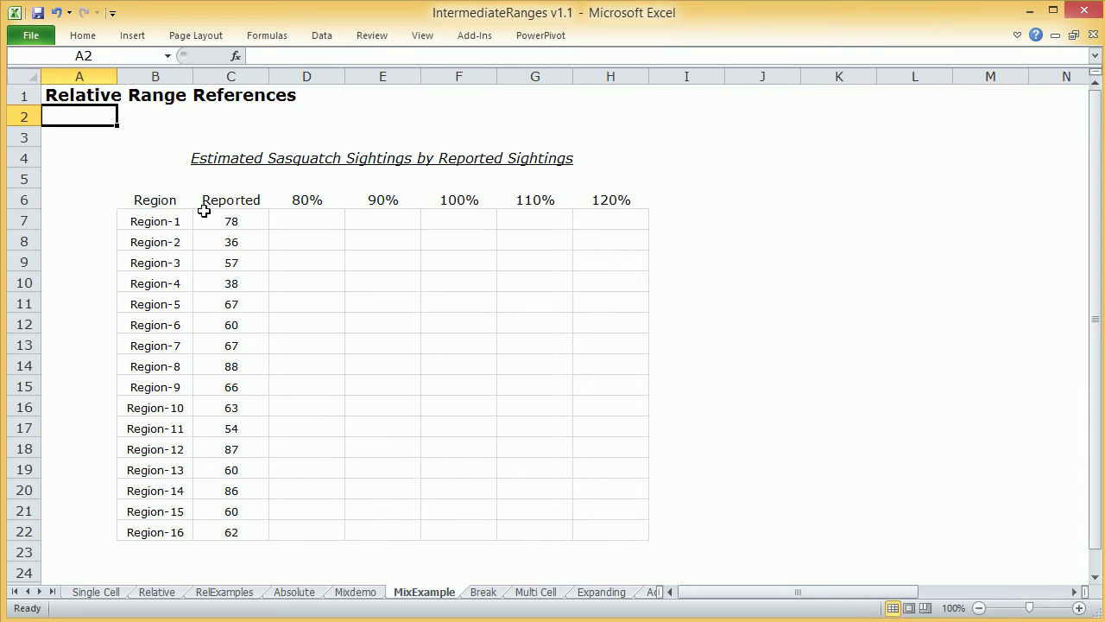
drag(170, 224, 182, 532)
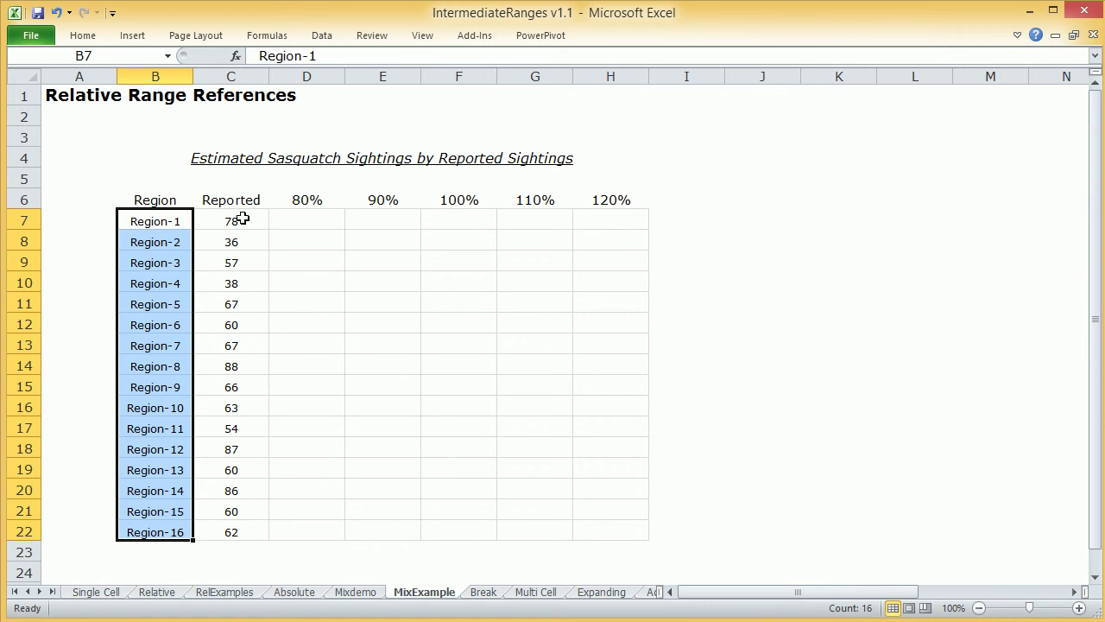
drag(243, 219, 249, 530)
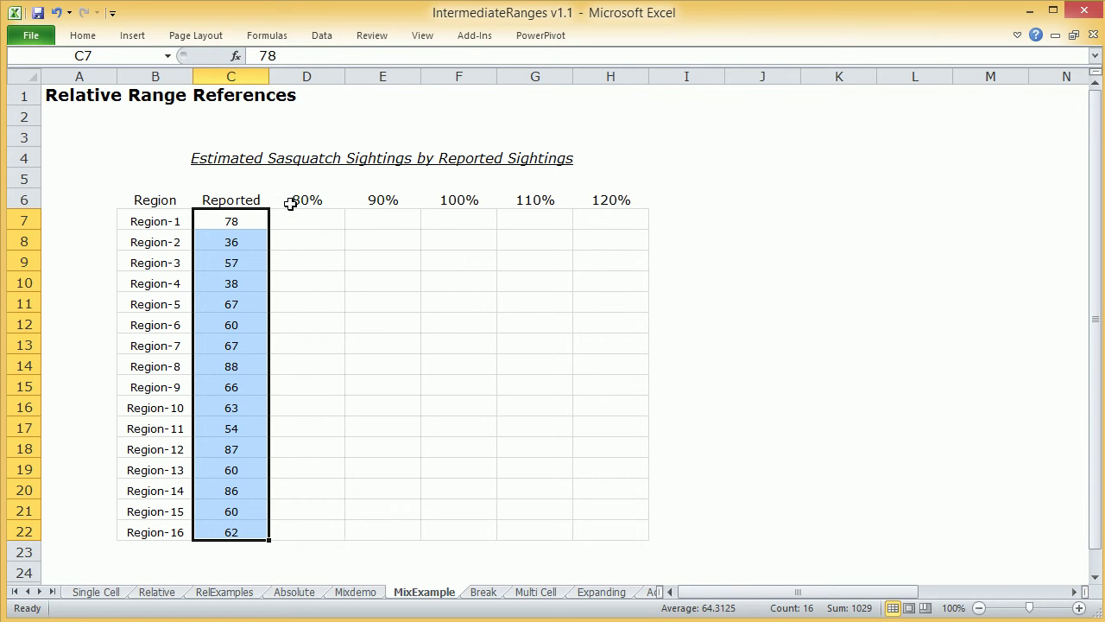
click(246, 224)
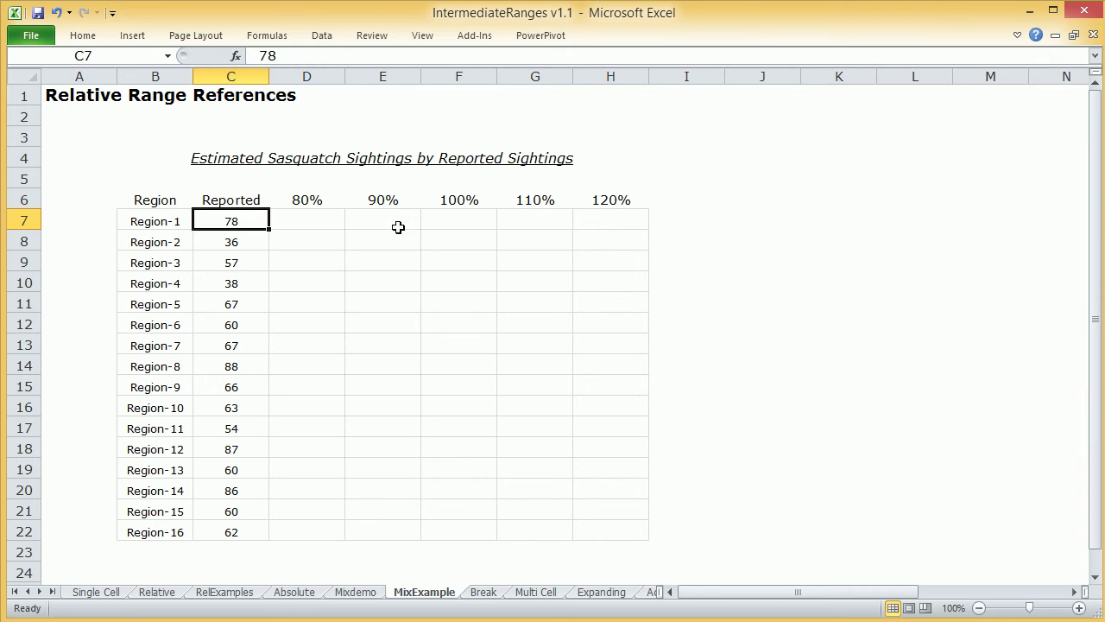
click(448, 223)
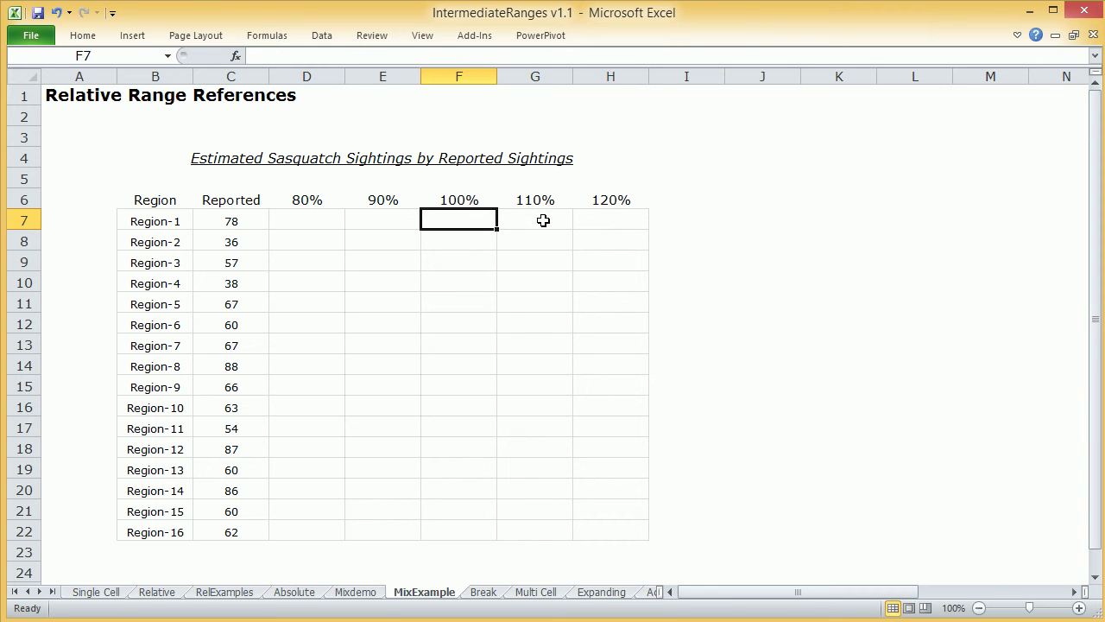
click(618, 216)
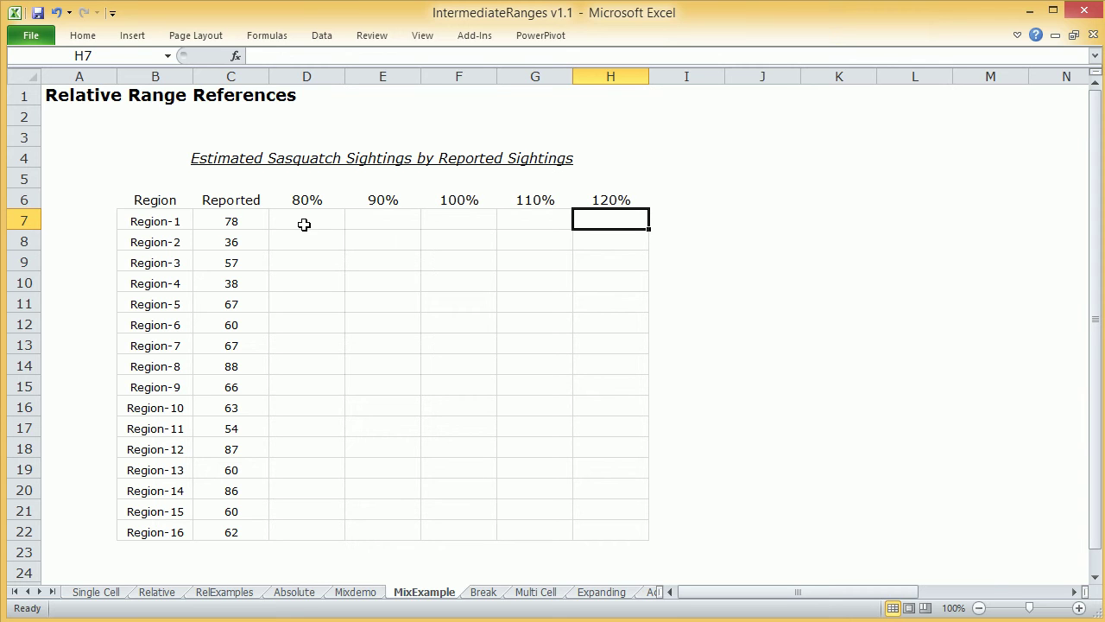
drag(304, 221, 609, 530)
click(395, 342)
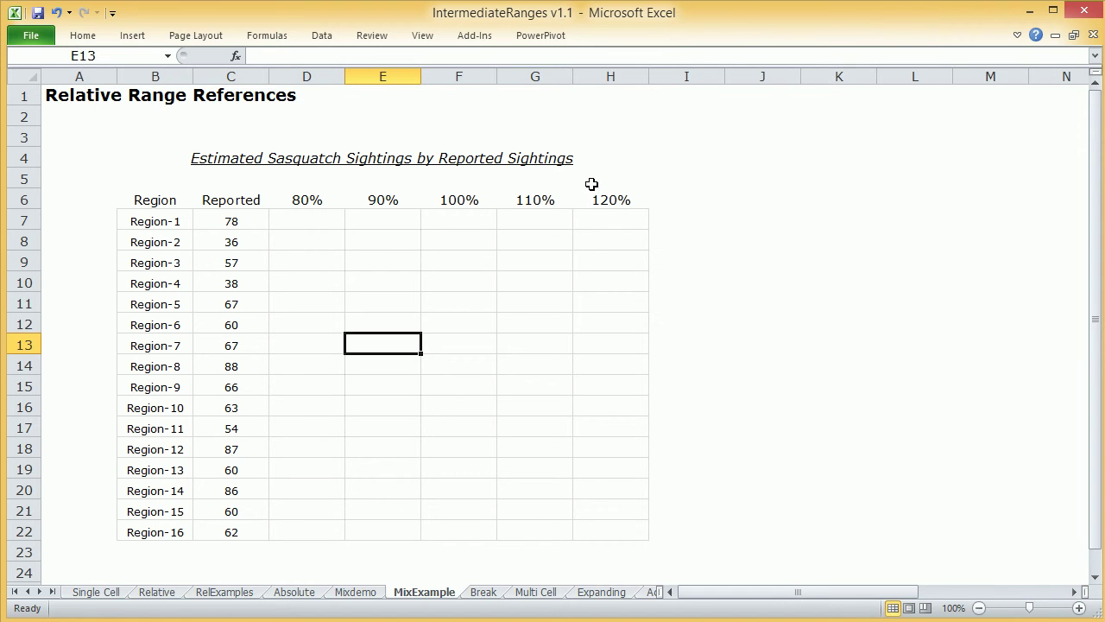
- Enter the formula =C7*D6 in D7 to estimate Region-1 sightings at 80%
click(306, 214)
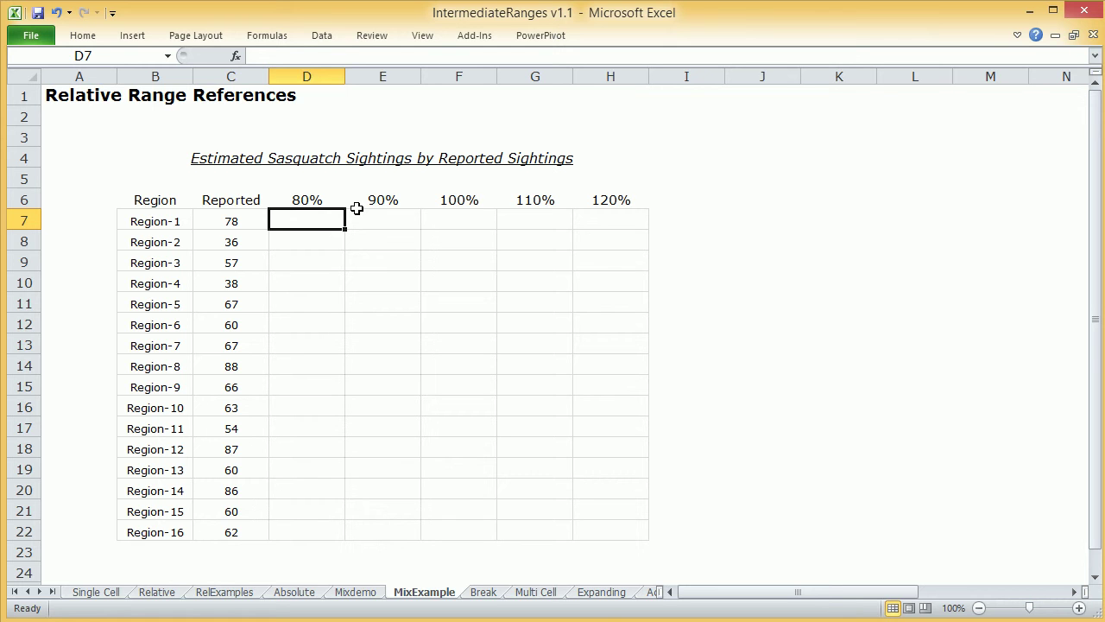
text(=)
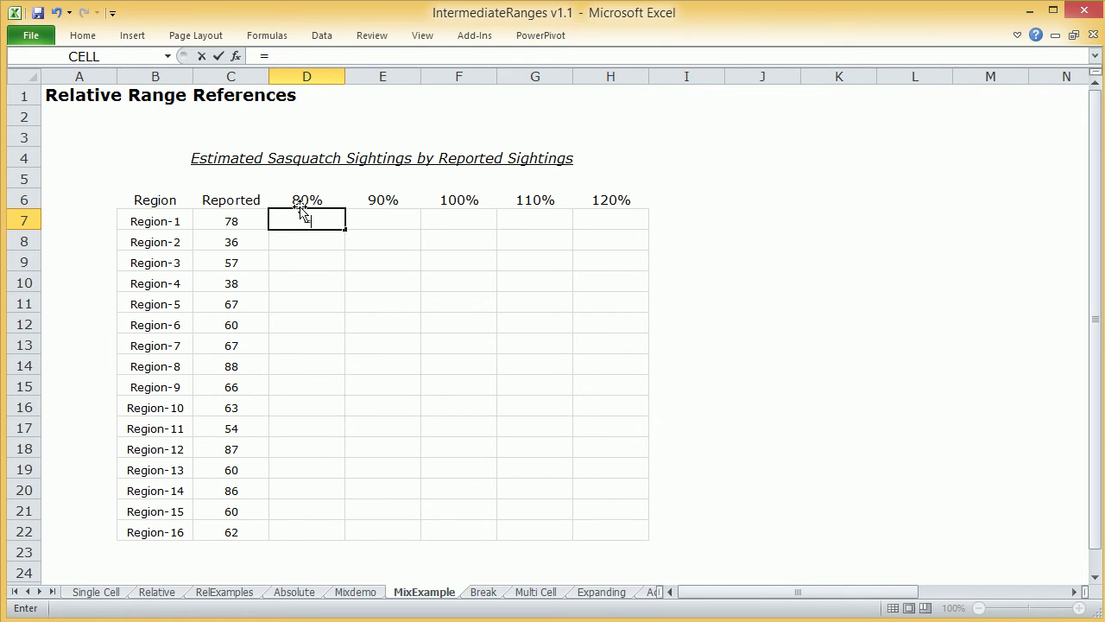
click(230, 221)
text(*)
click(311, 198)
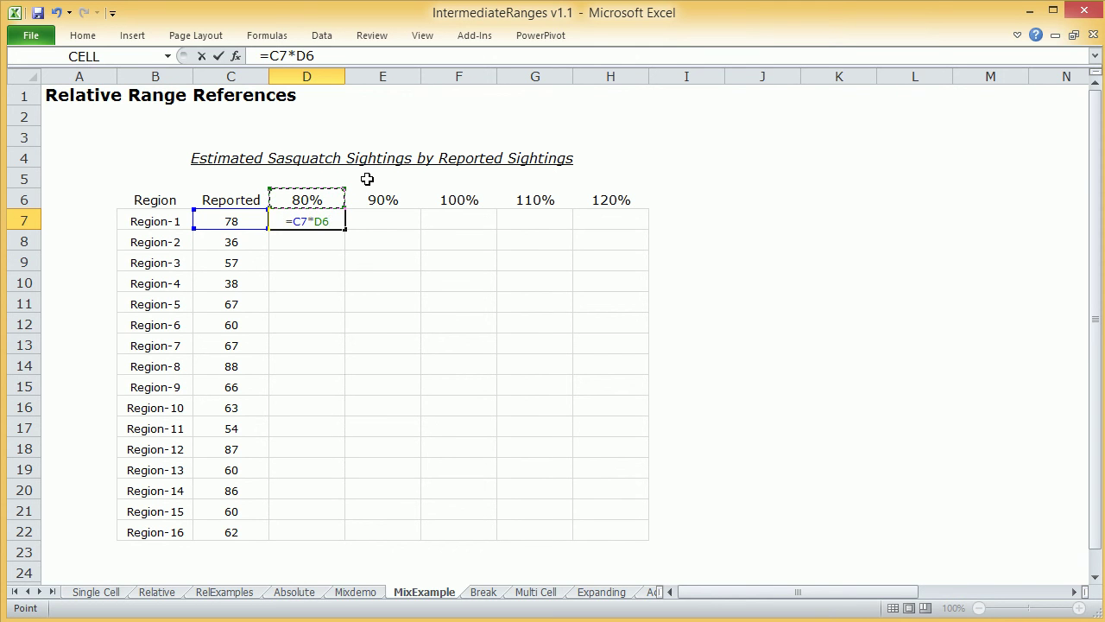
key(Return)
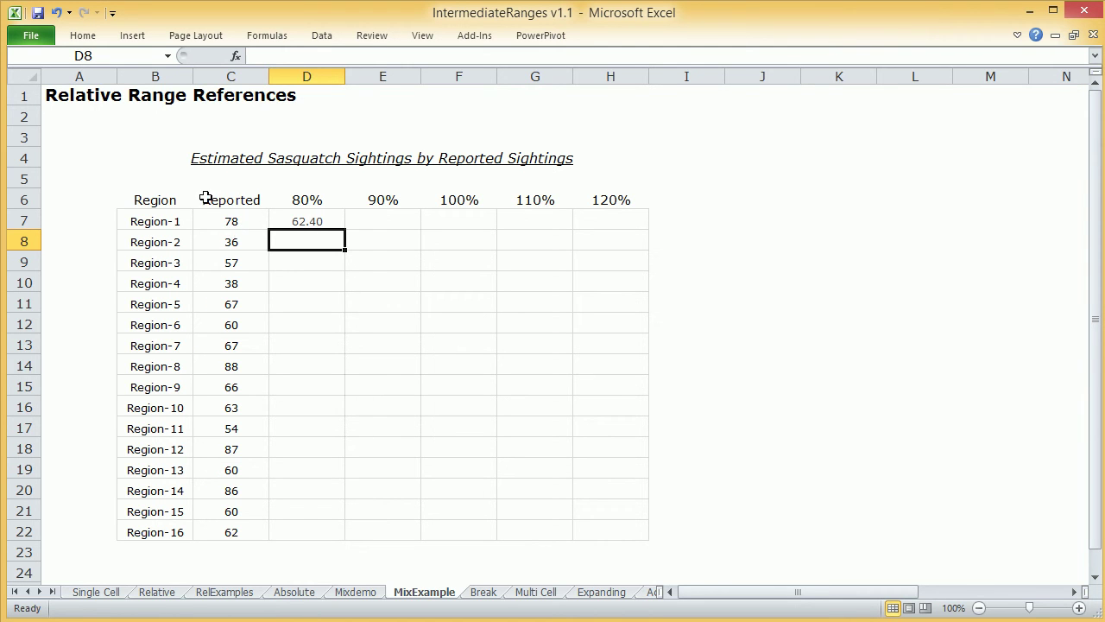
- Copy the relative formula in D7 across the whole estimate grid D7:H22
click(321, 223)
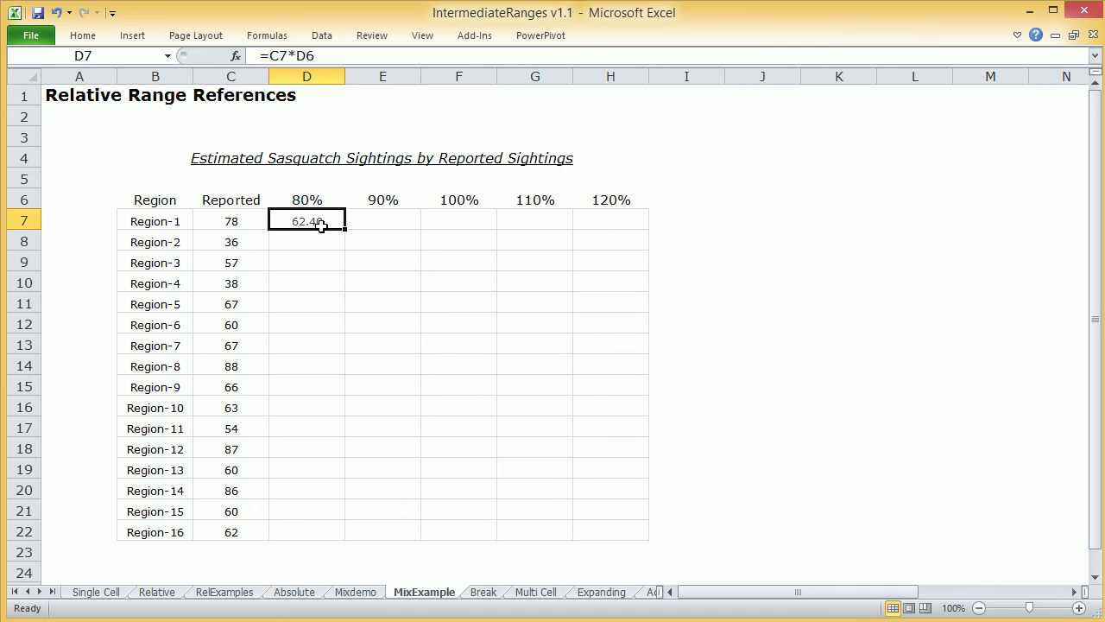
key(ctrl+c)
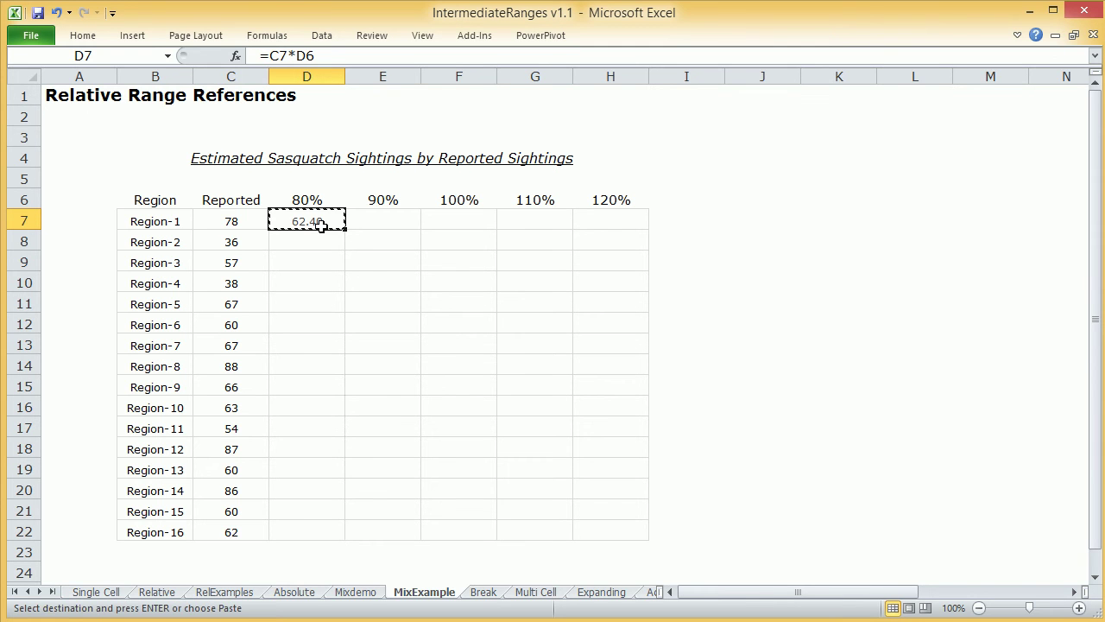
drag(293, 219, 601, 529)
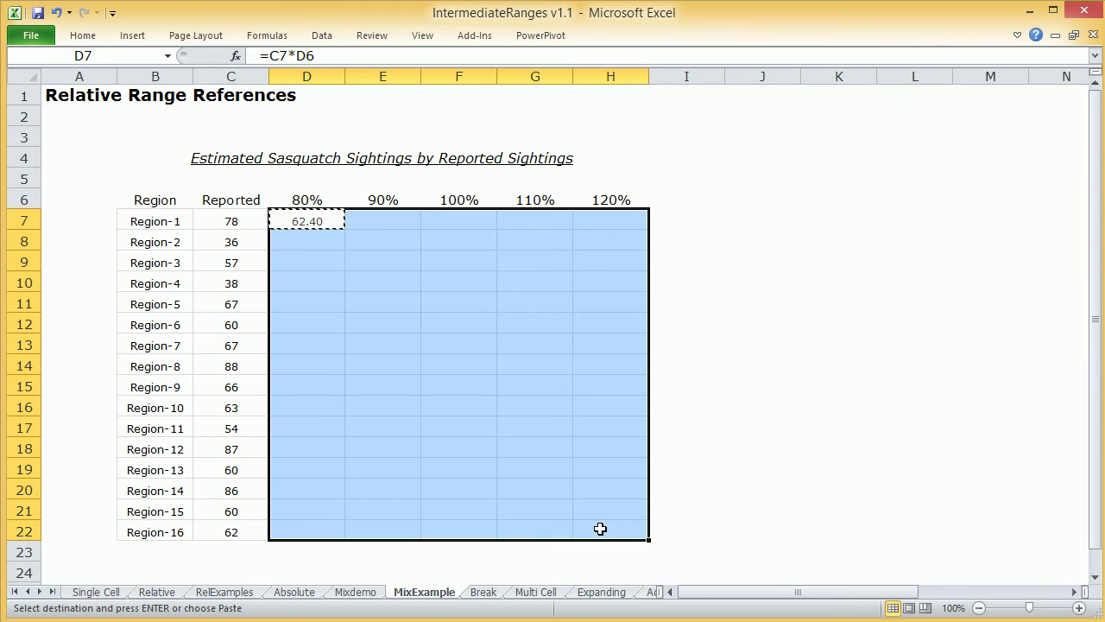
key(ctrl+v)
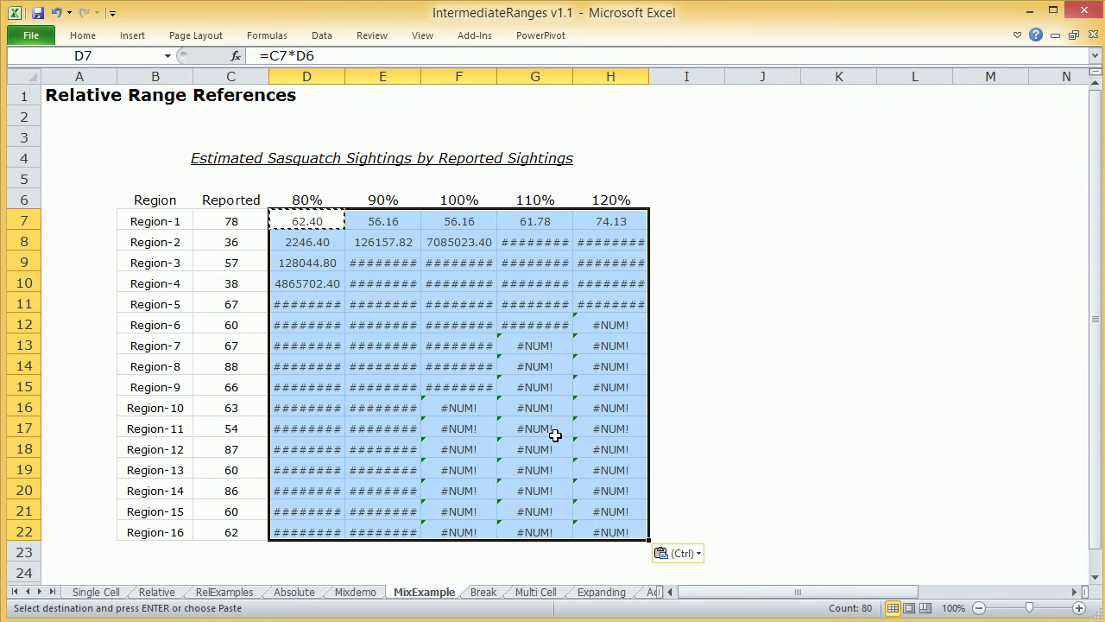
- Inspect the pasted formulas in several cells across the grid, from D8 to H21
click(393, 343)
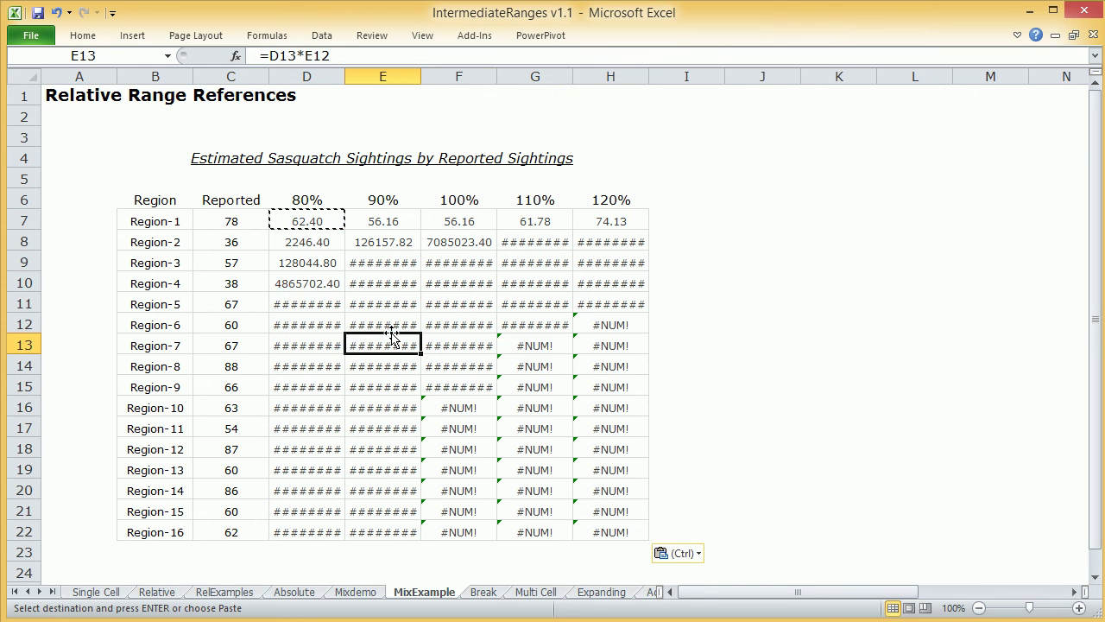
click(294, 281)
click(307, 243)
click(482, 241)
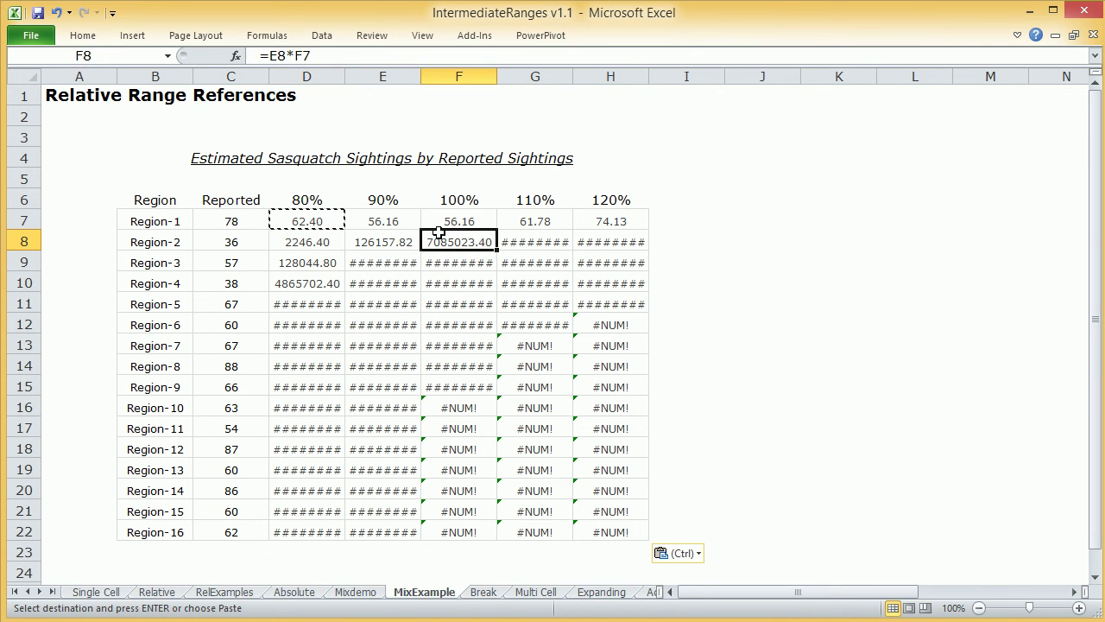
click(544, 302)
click(433, 311)
click(533, 427)
click(591, 513)
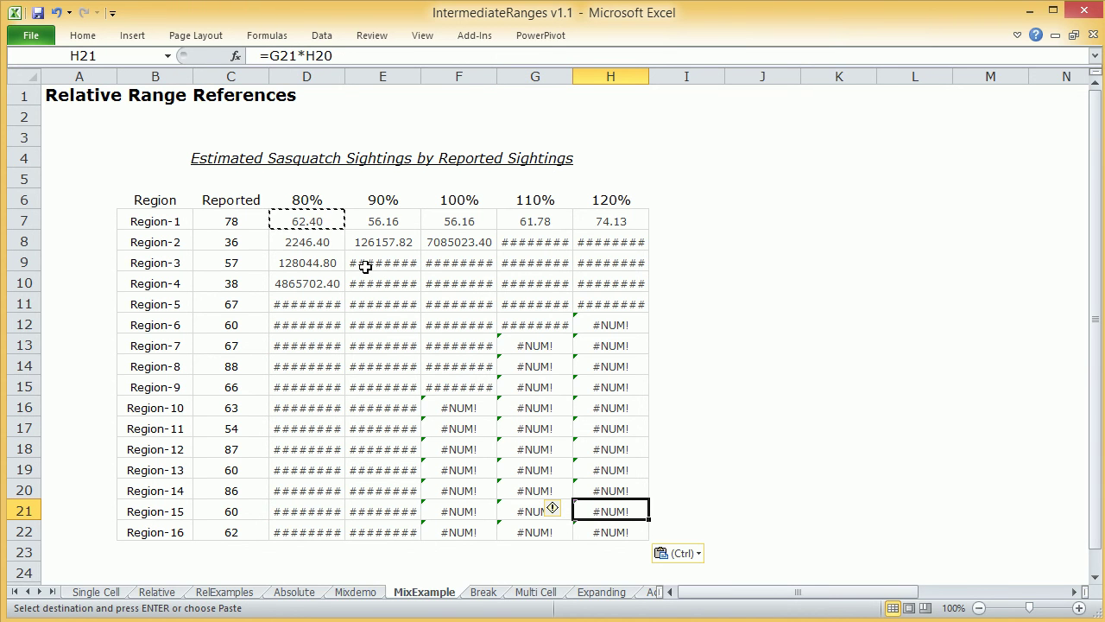
- Check which cells the formulas in D7 and E8 refer to
double_click(323, 220)
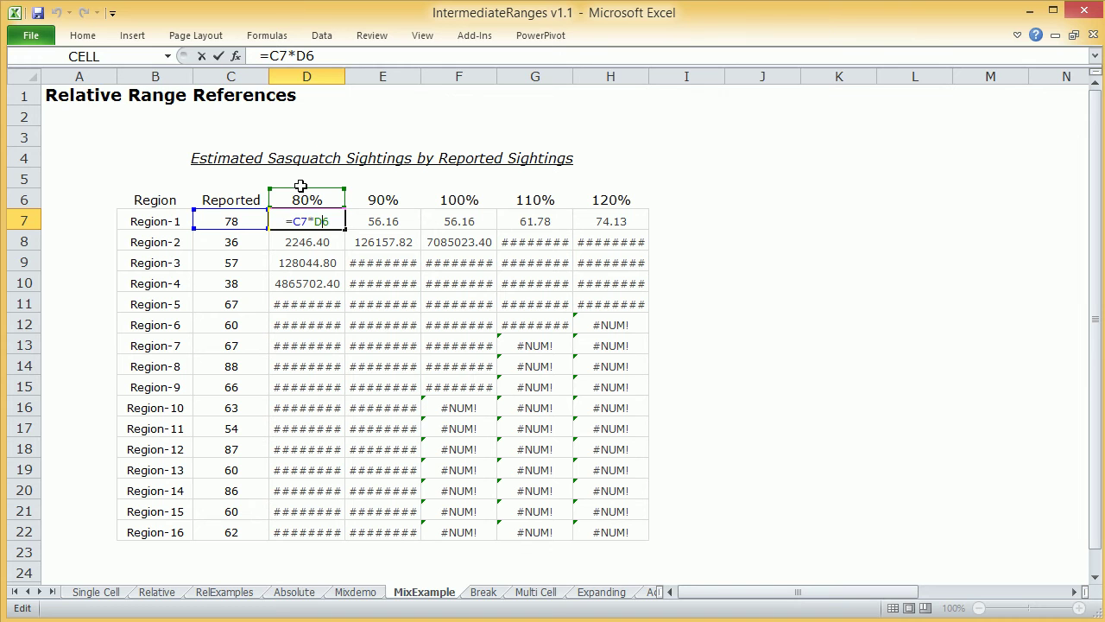
key(Return)
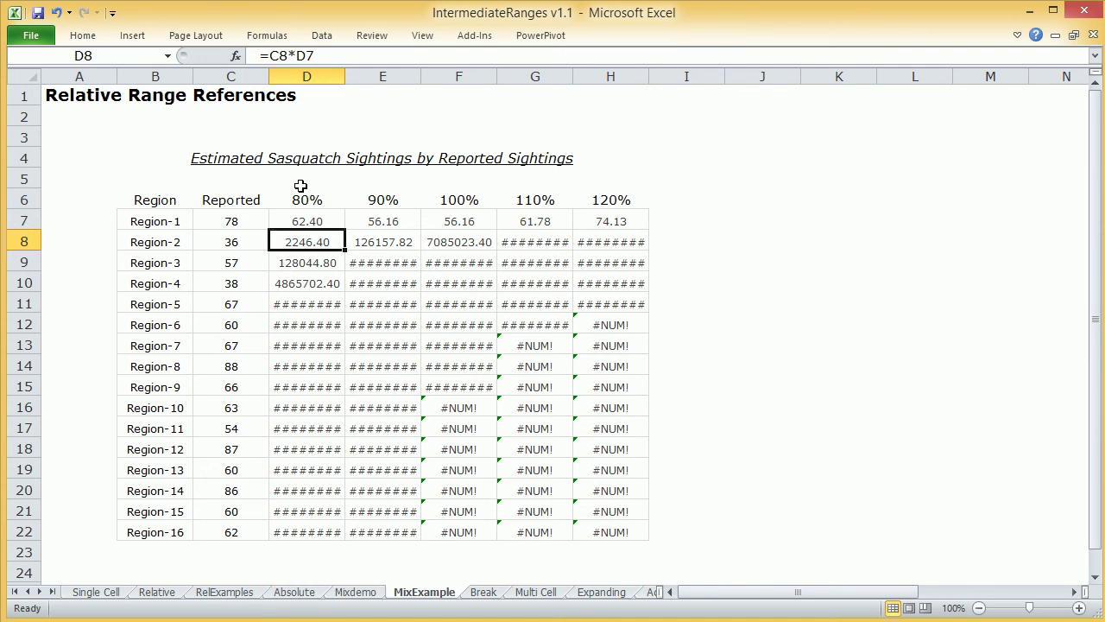
double_click(379, 244)
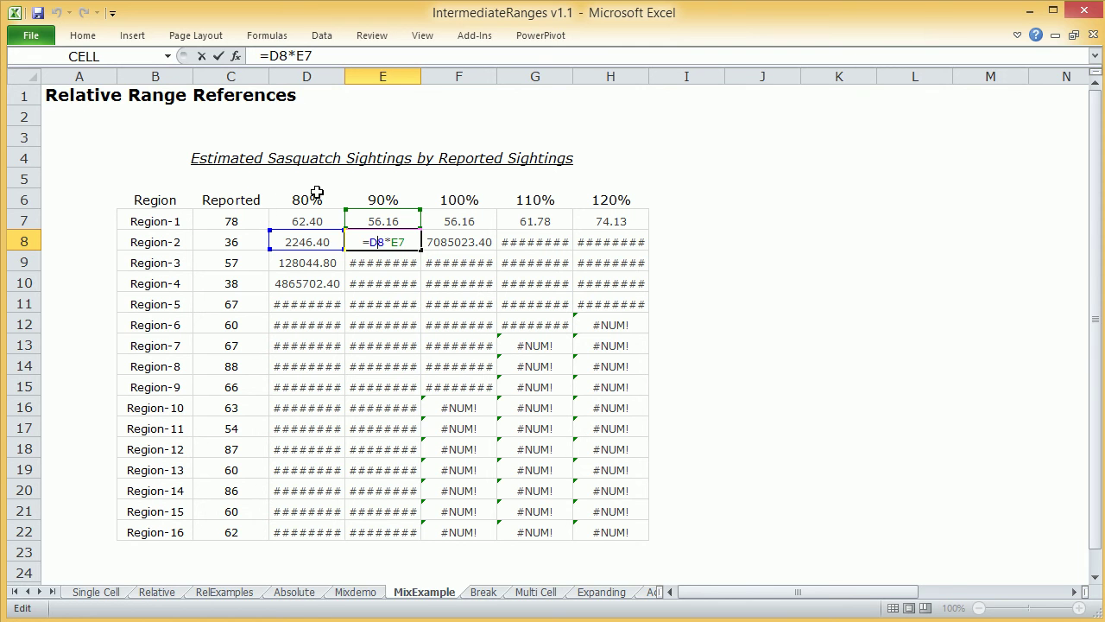
key(Return)
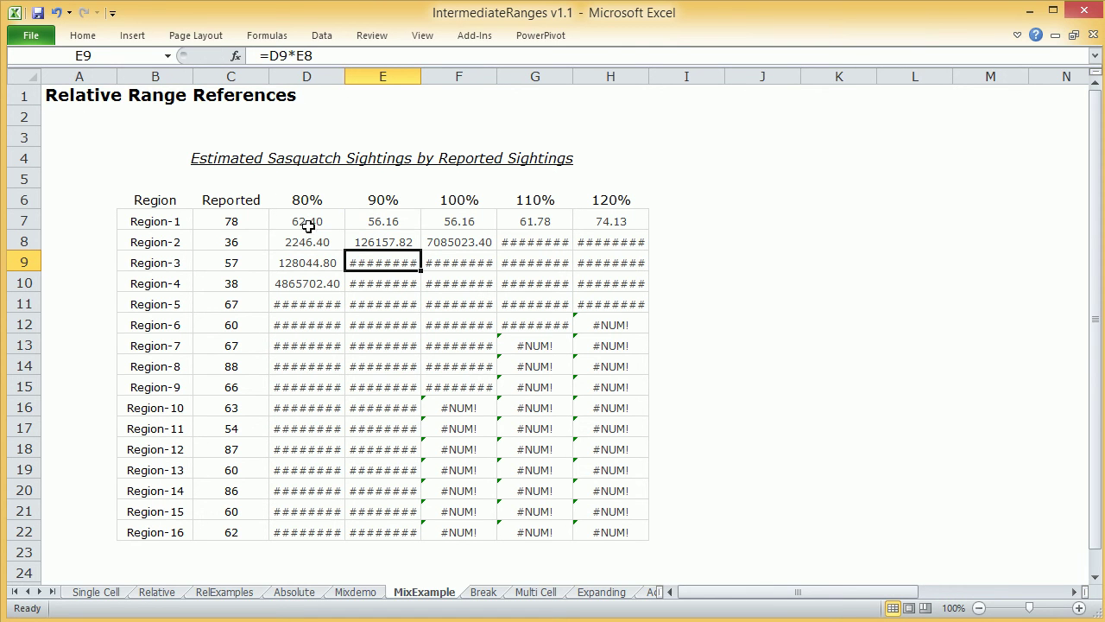
- Clear the grid D7:H22 and enter the mixed-reference formula =$C7*D$6 in D7
drag(301, 221, 600, 531)
key(Delete)
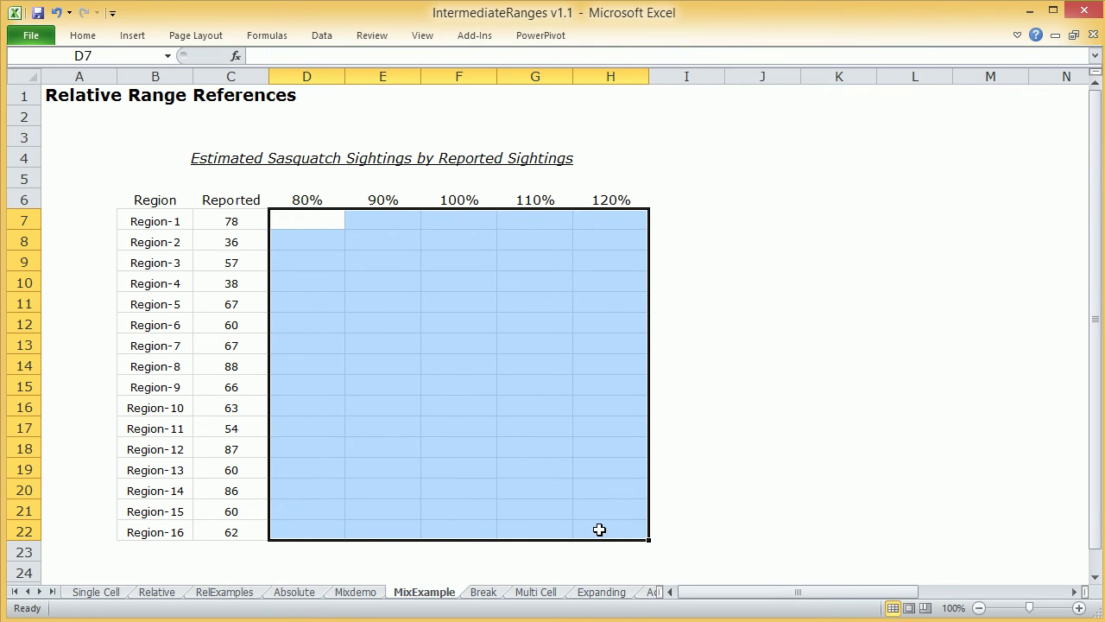
click(309, 225)
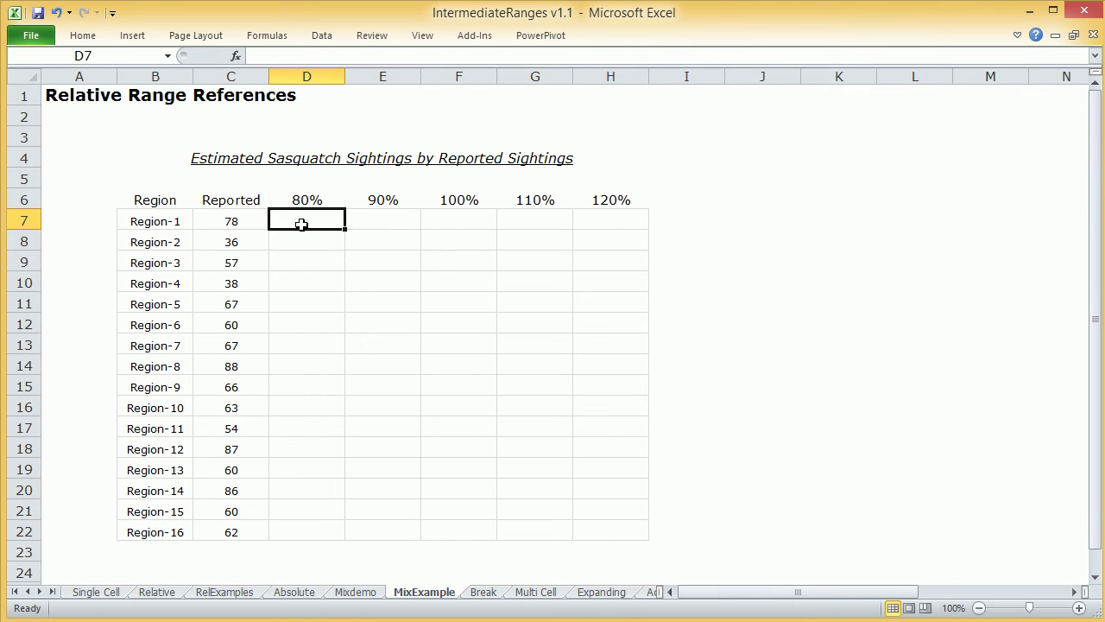
text(=)
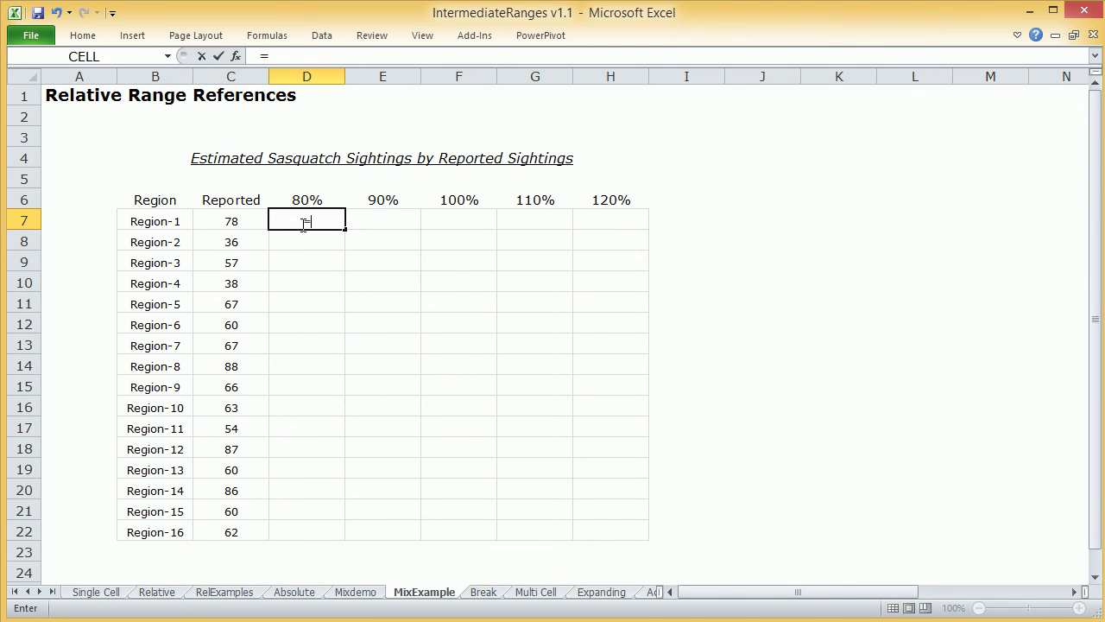
click(230, 218)
text(*)
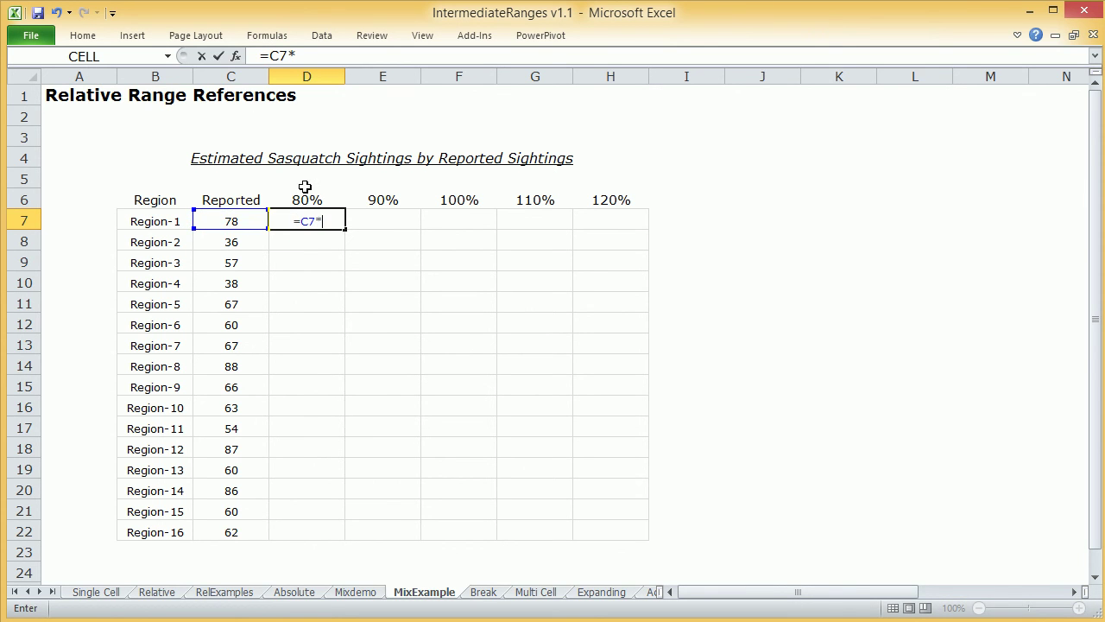
click(309, 196)
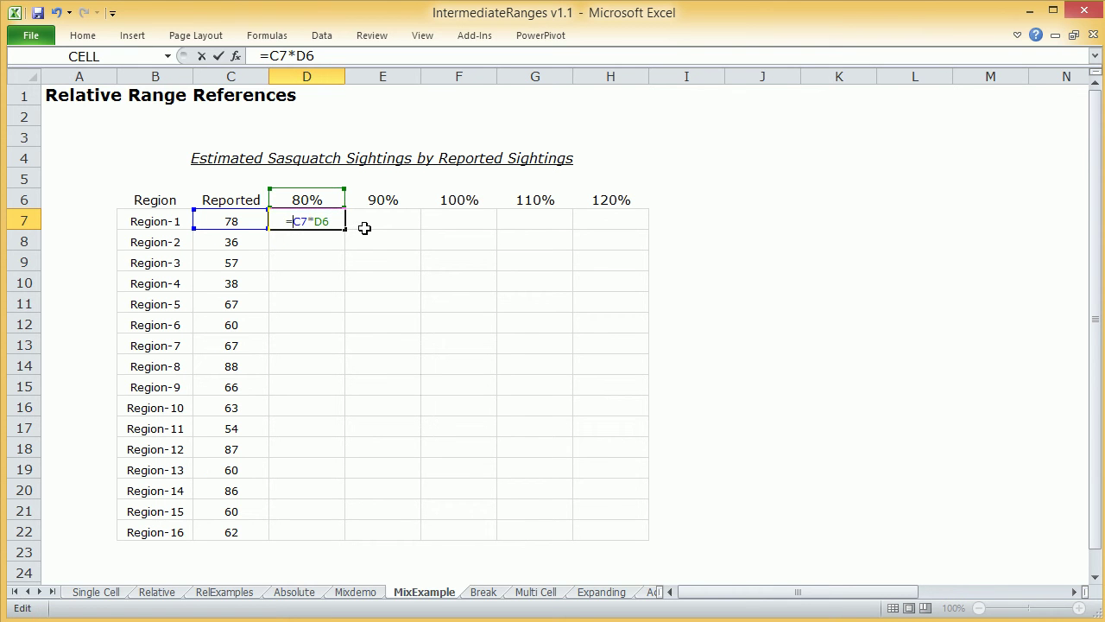
text($)
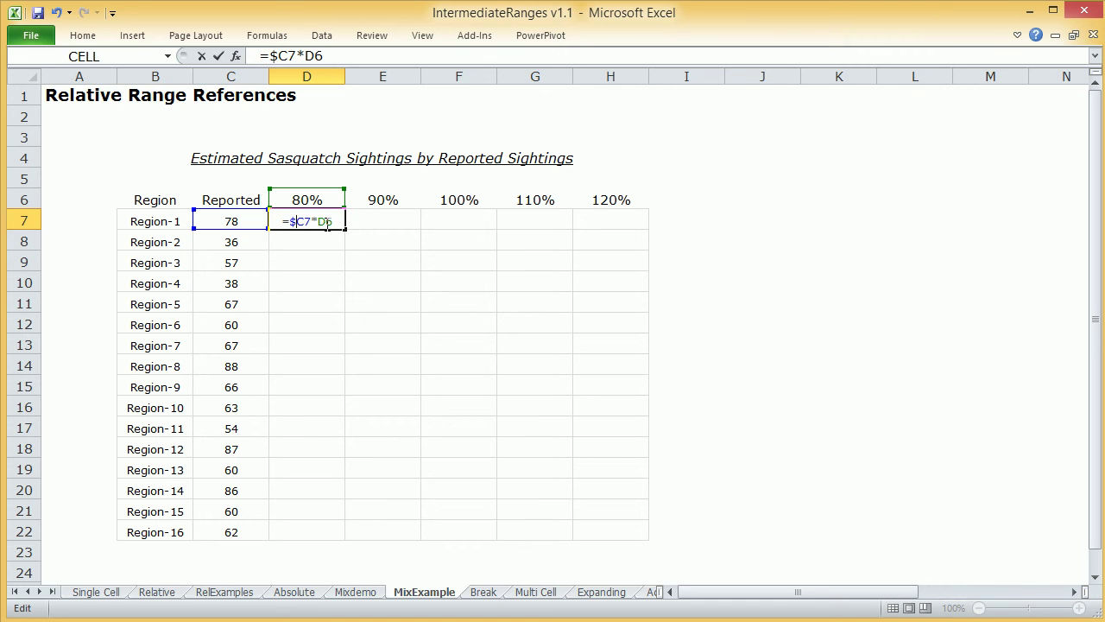
click(328, 224)
text($)
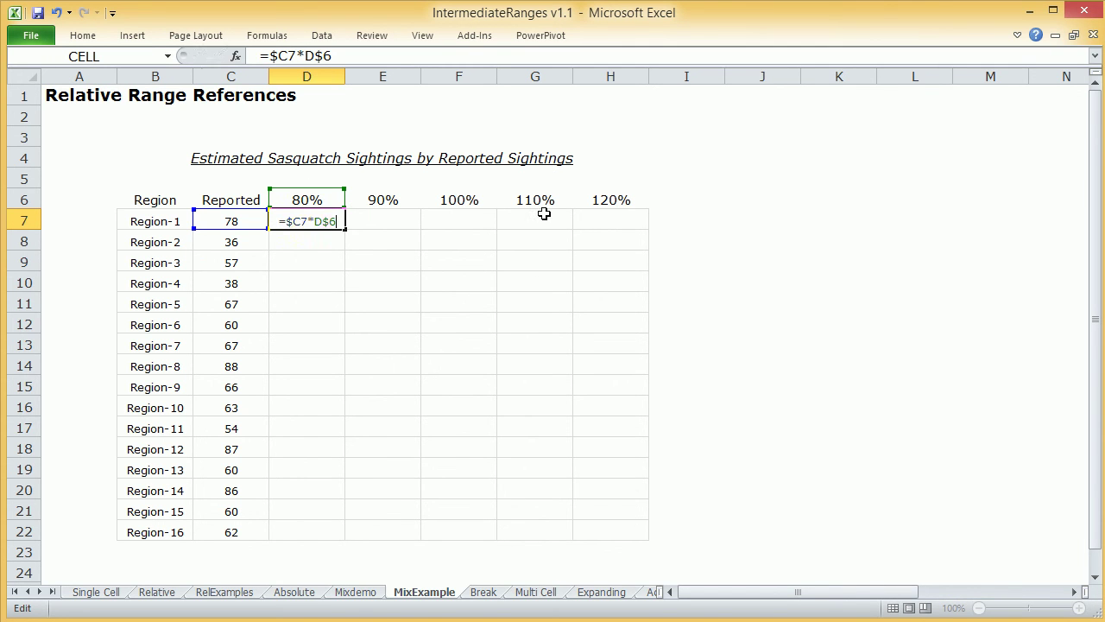
key(Return)
- Copy the mixed-reference formula from D7 to the whole grid D7:H22 and end copy mode
click(293, 217)
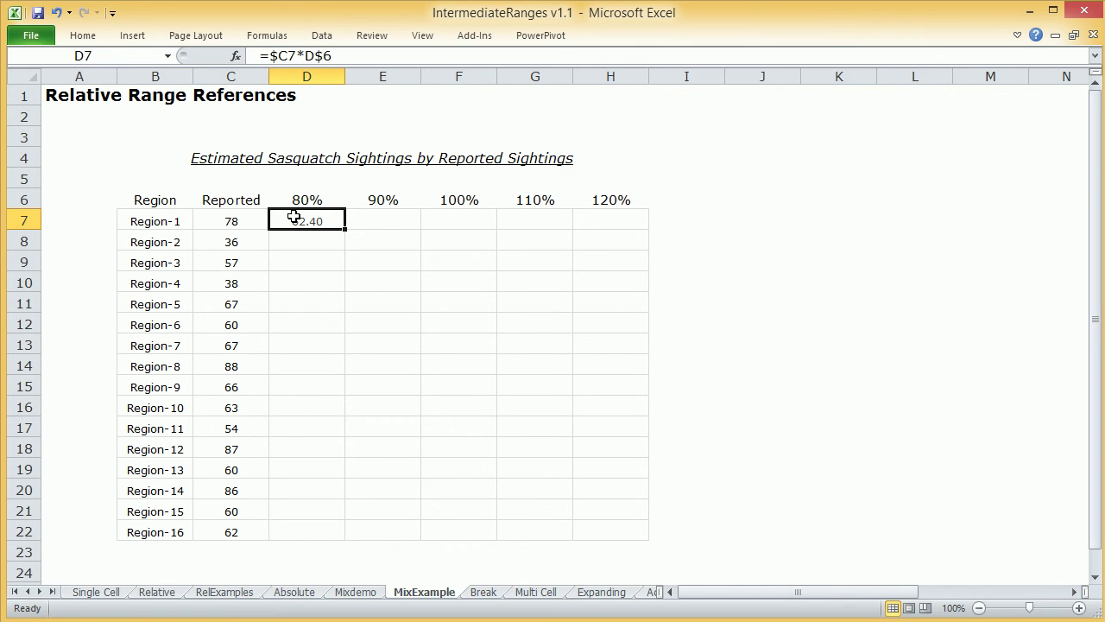
key(ctrl+c)
drag(319, 219, 583, 523)
key(ctrl+v)
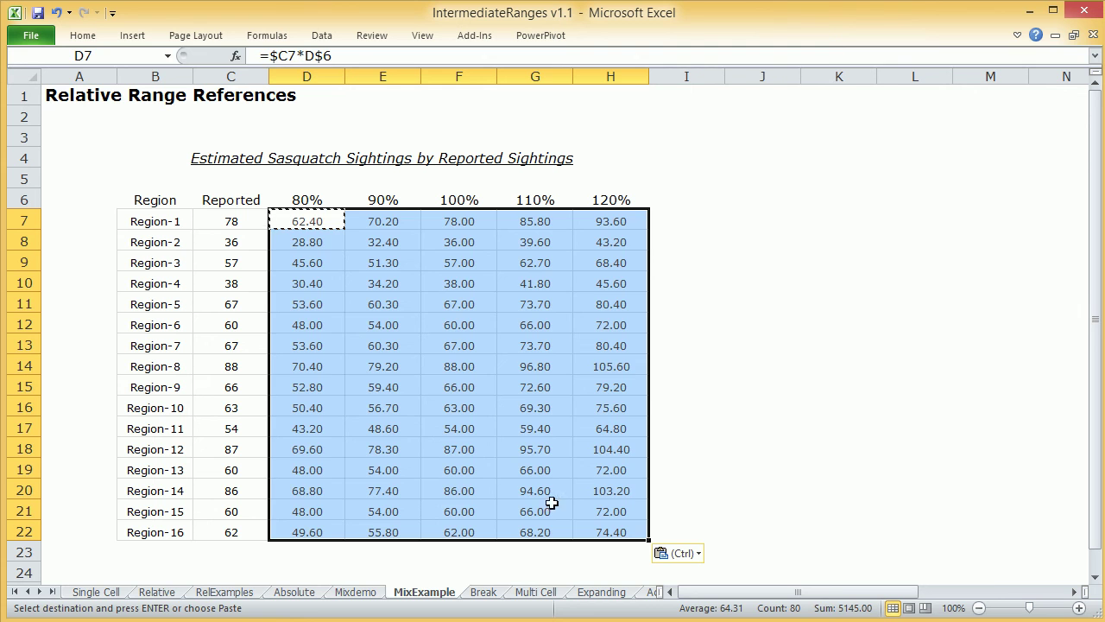
click(716, 363)
key(Escape)
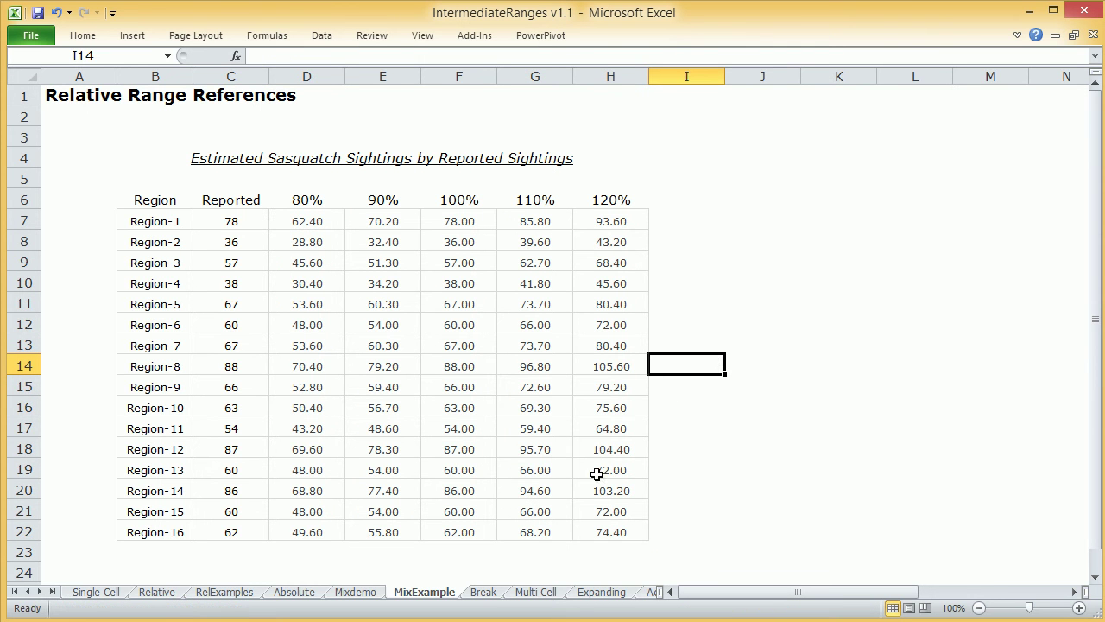
- Check which reported value and percentage the formulas in G18 and E14 refer to
double_click(524, 447)
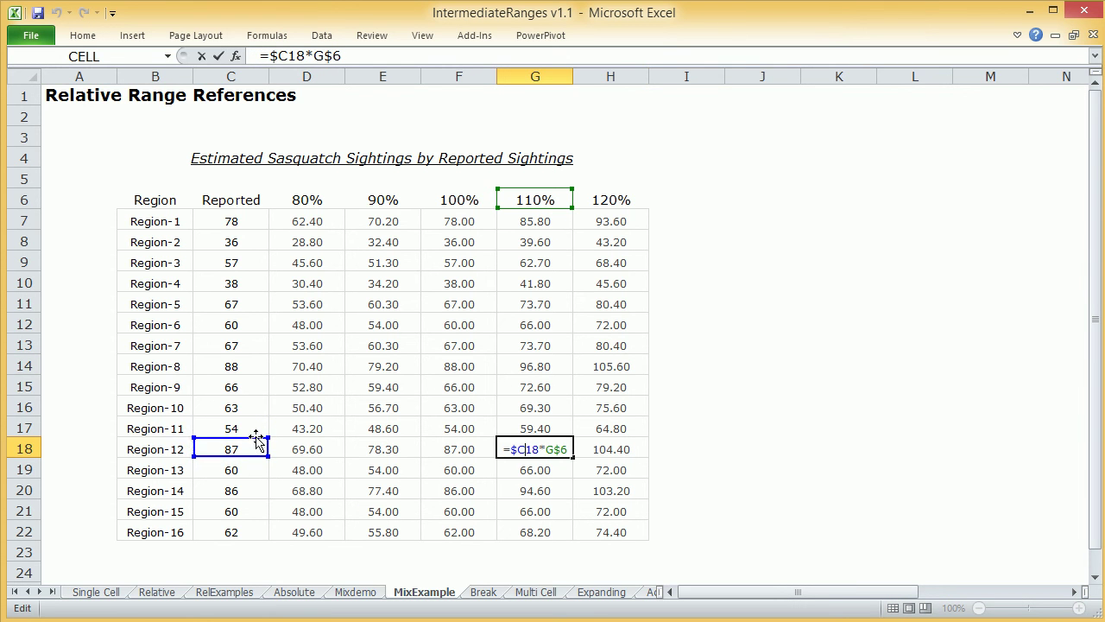
key(Return)
click(418, 369)
key(ctrl+shift+Down)
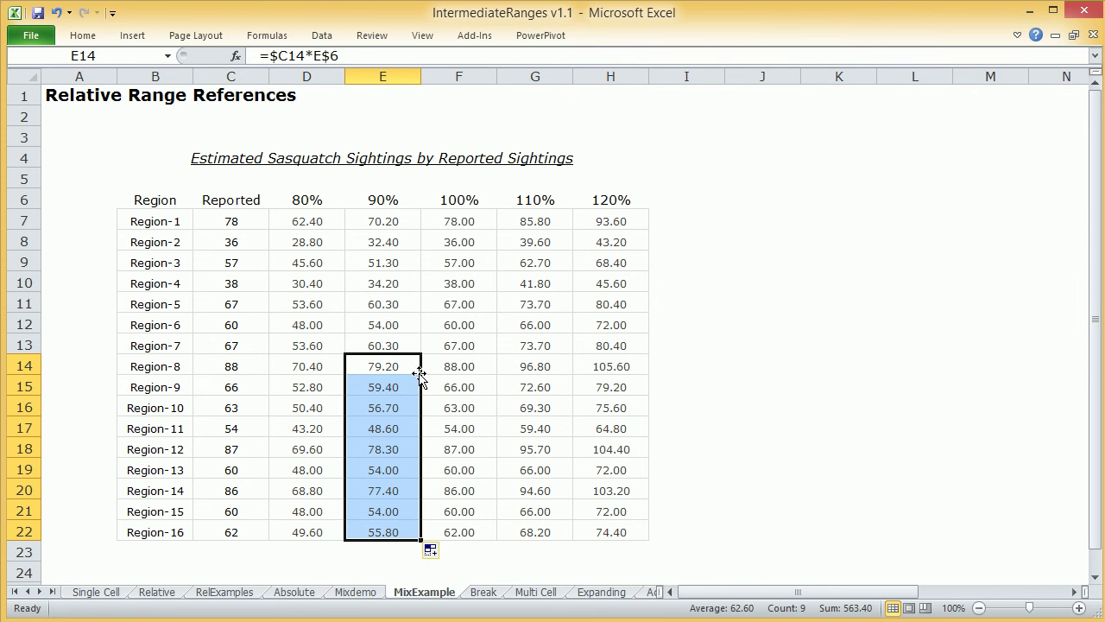
double_click(395, 366)
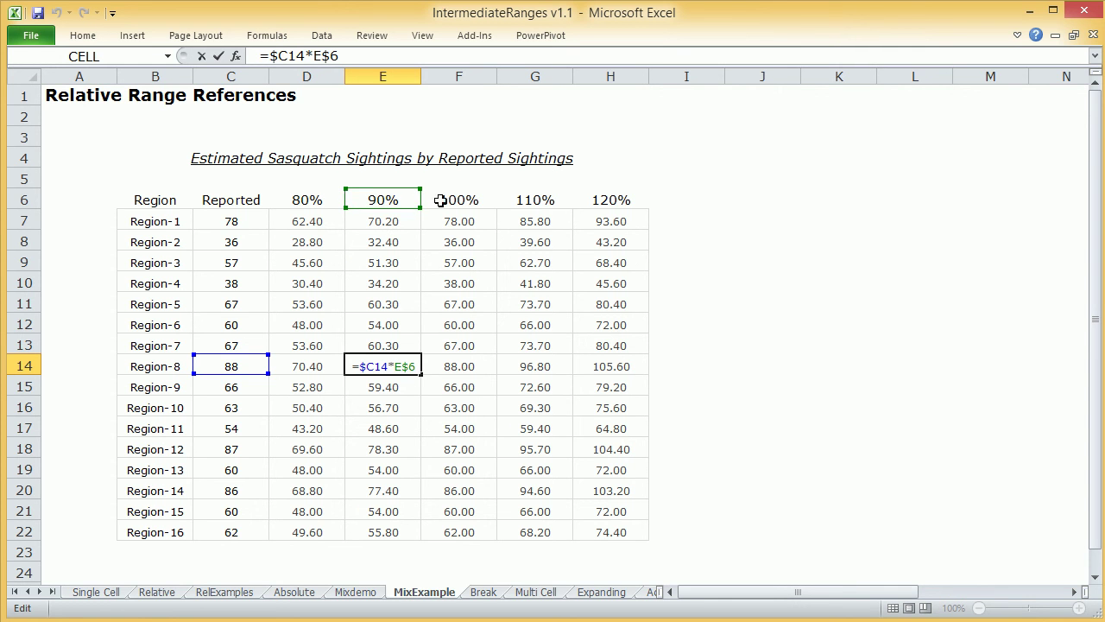
key(Return)
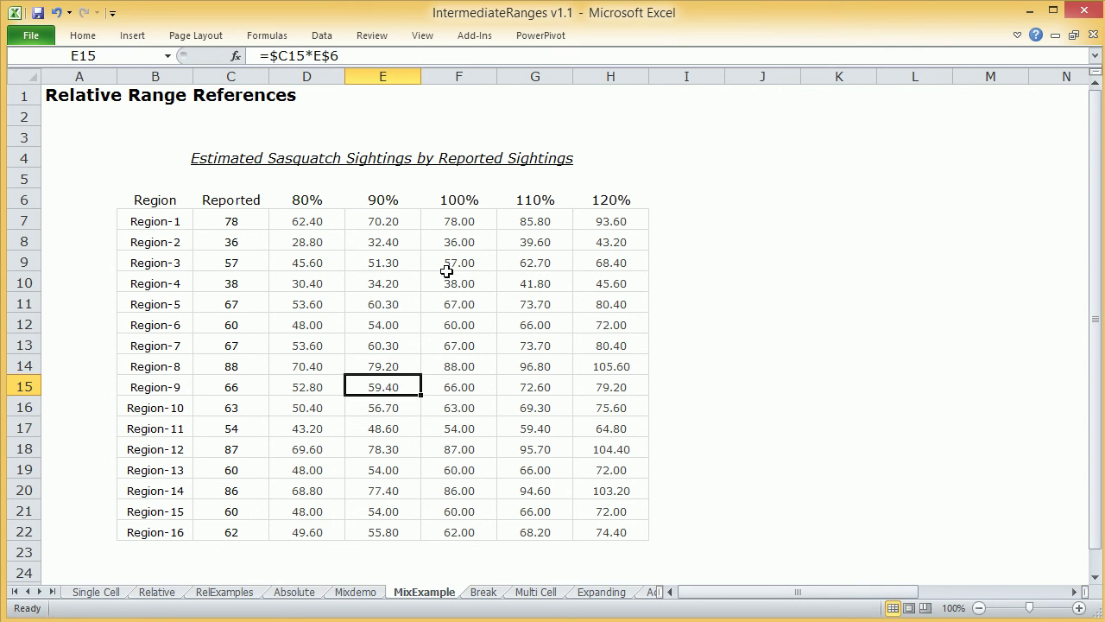
- Open the Break sheet and enter the relative reference =C3 in B3
click(484, 592)
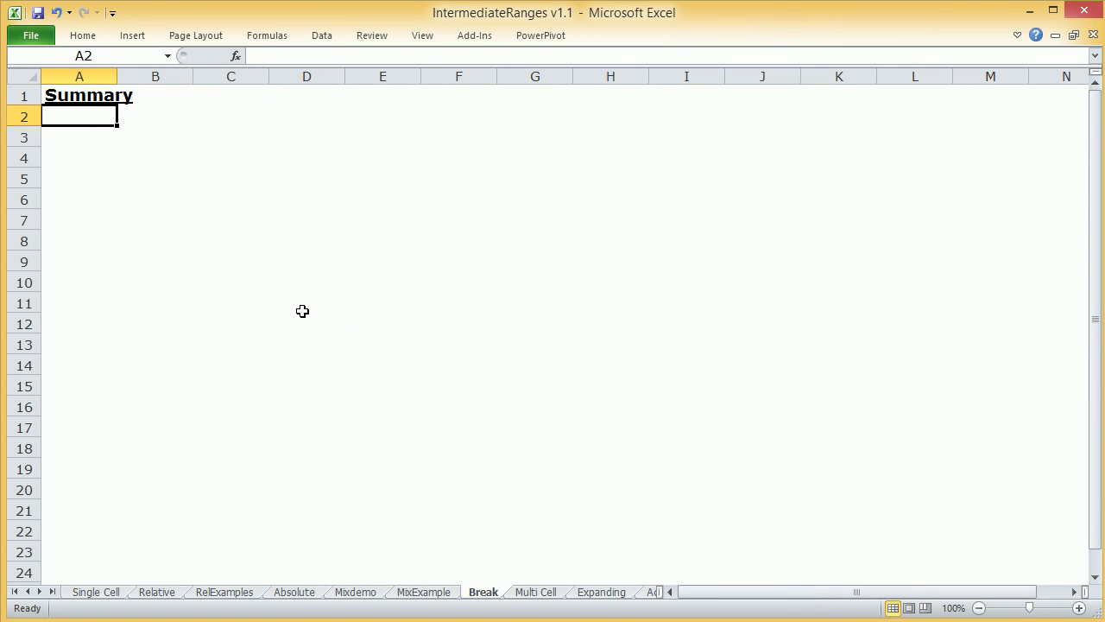
click(152, 141)
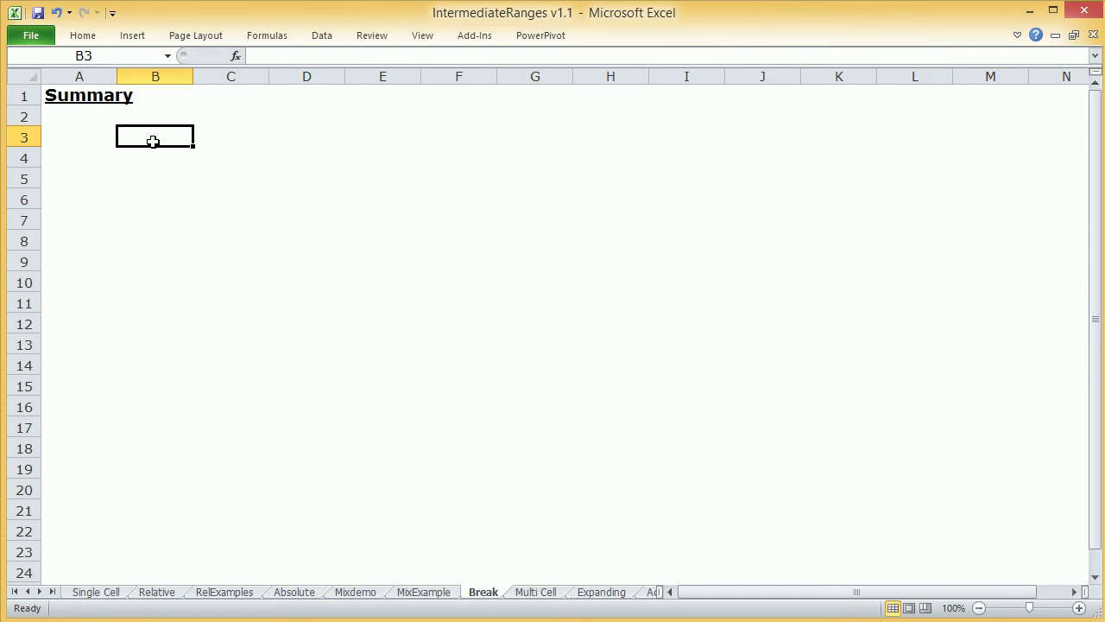
text(=)
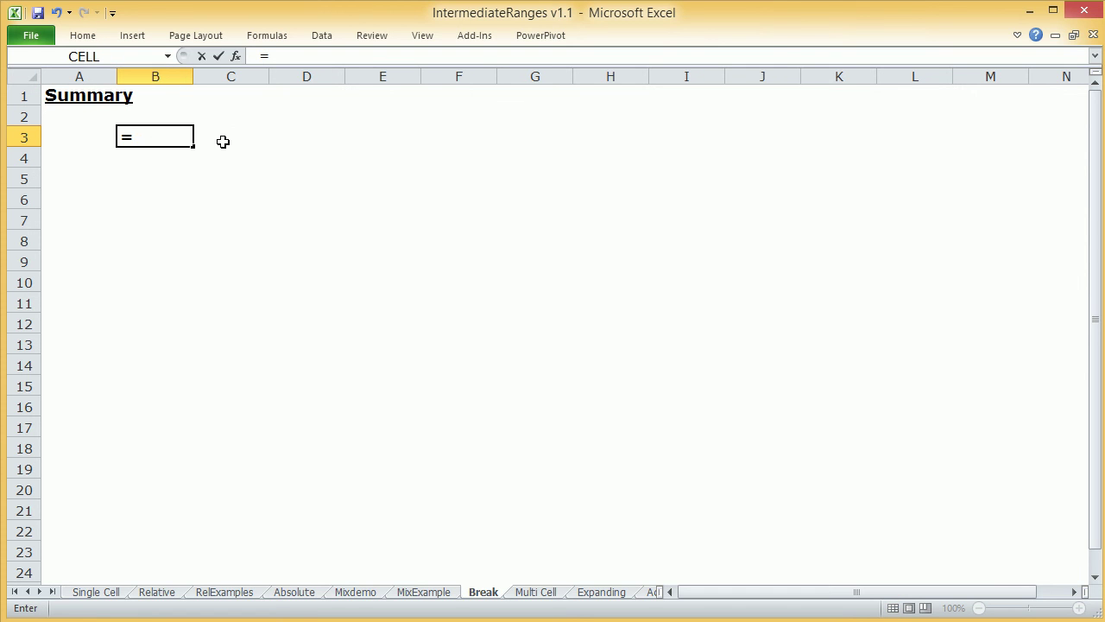
click(420, 179)
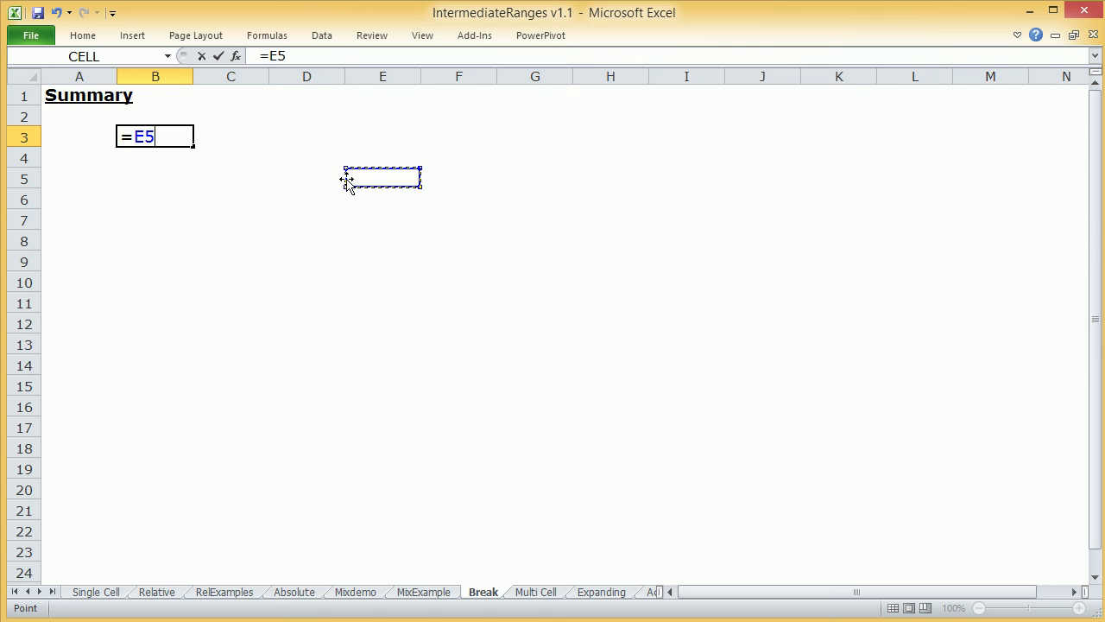
drag(347, 181, 247, 138)
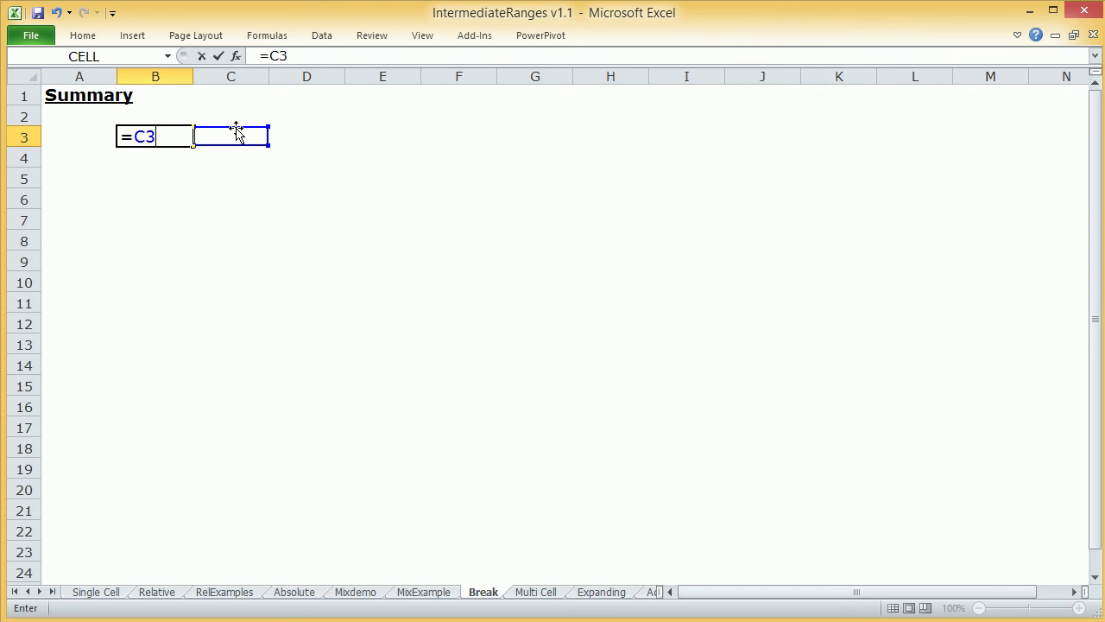
key(Return)
- Copy the relative formula from B3 to D9 and check which cell the pasted reference points to
click(177, 133)
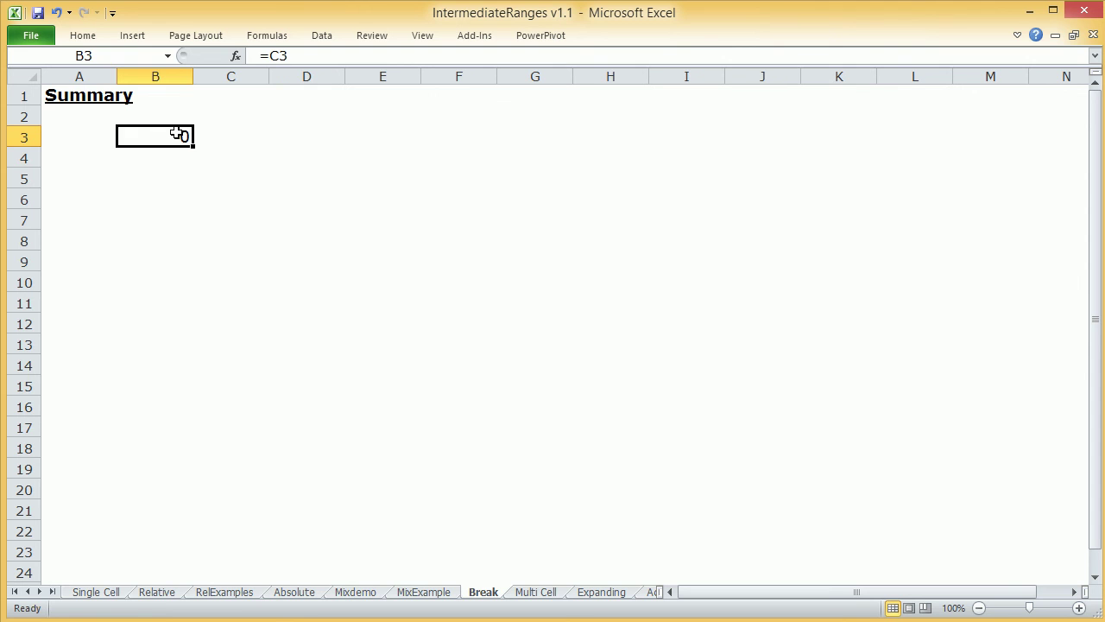
key(ctrl+c)
click(317, 256)
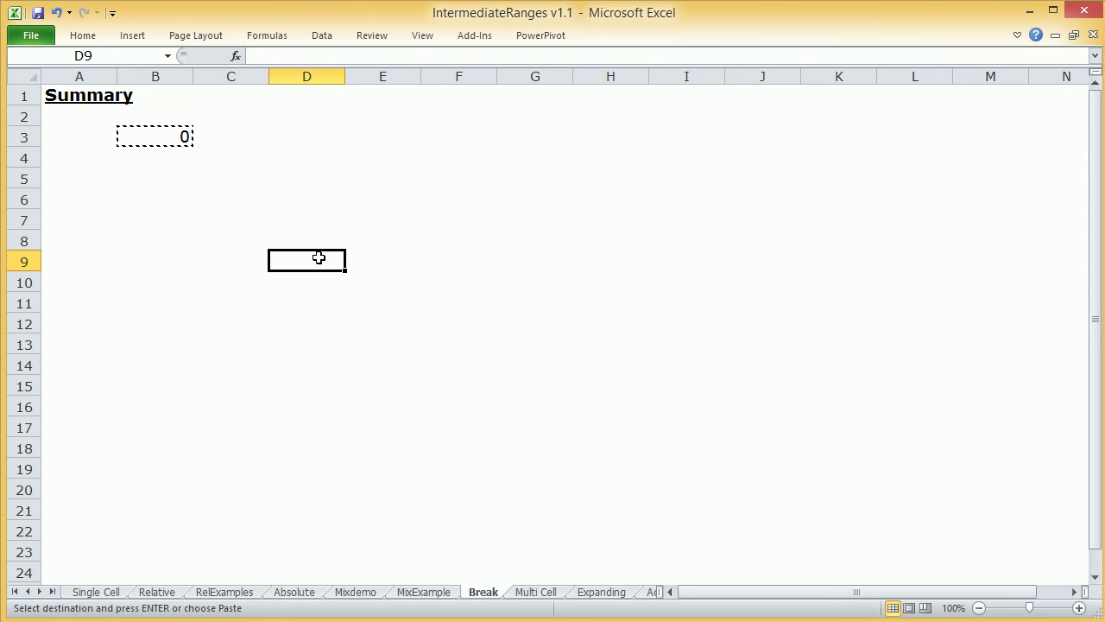
key(ctrl+v)
double_click(317, 257)
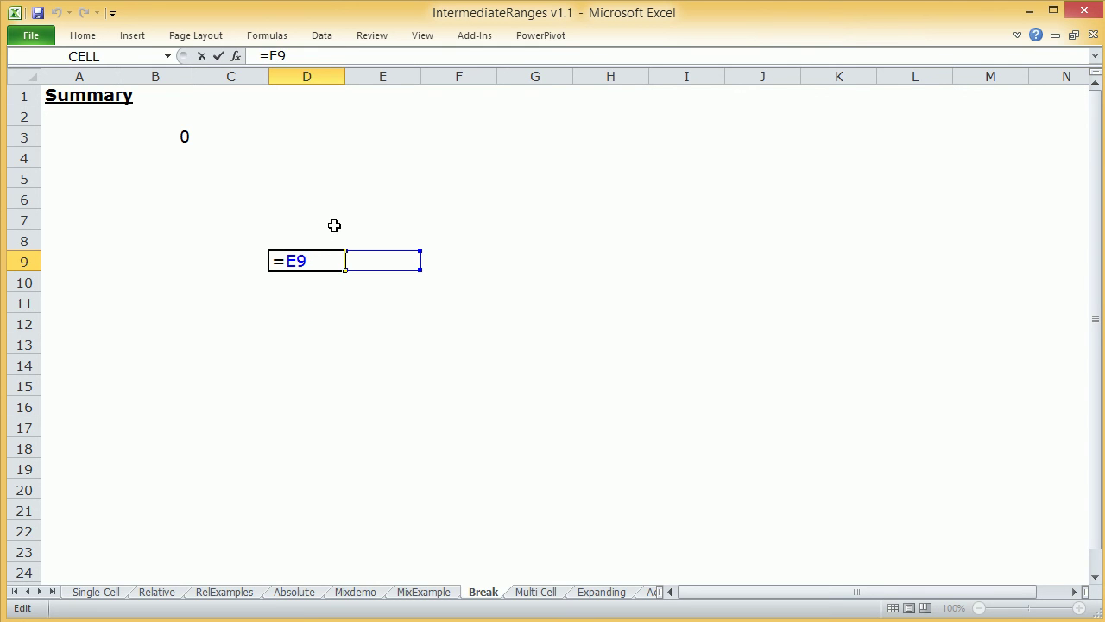
key(Return)
- Cycle the reference in D9 through its mixed and relative forms, and enter it as the absolute reference =$E$9
double_click(320, 259)
key(F4)
key(F4)
key(F4)
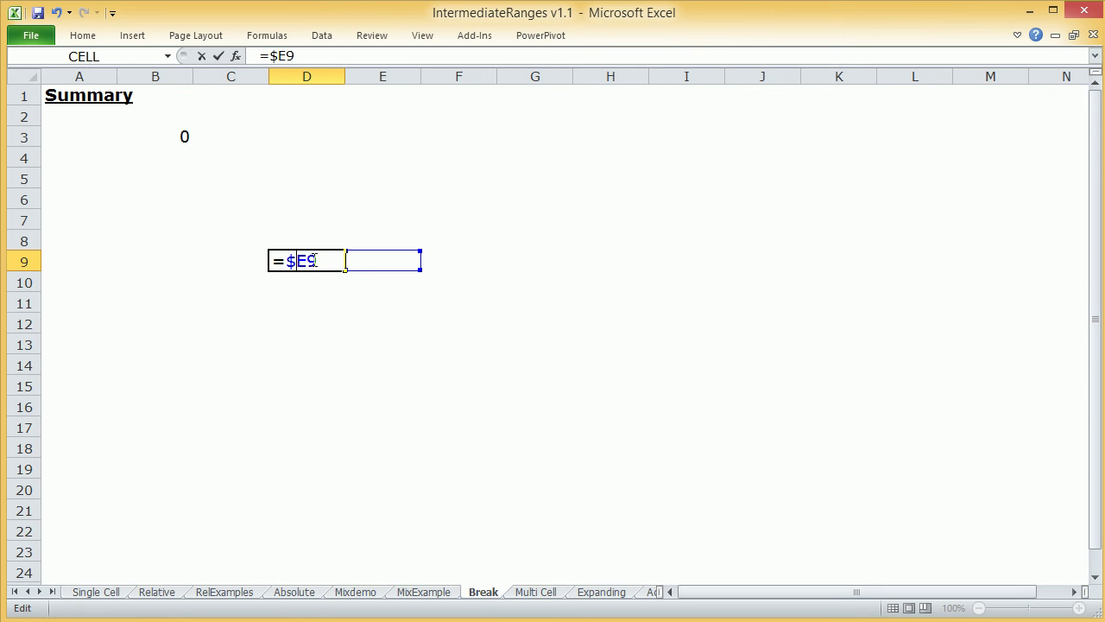
key(F4)
text($)
text($)
key(F4)
key(F4)
key(F4)
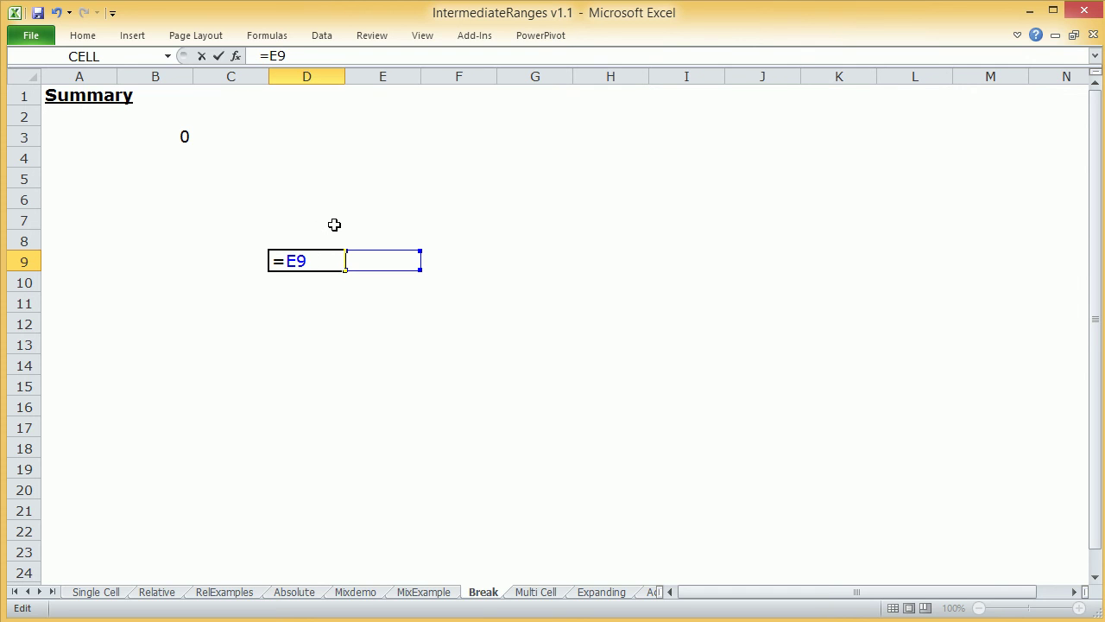
key(F4)
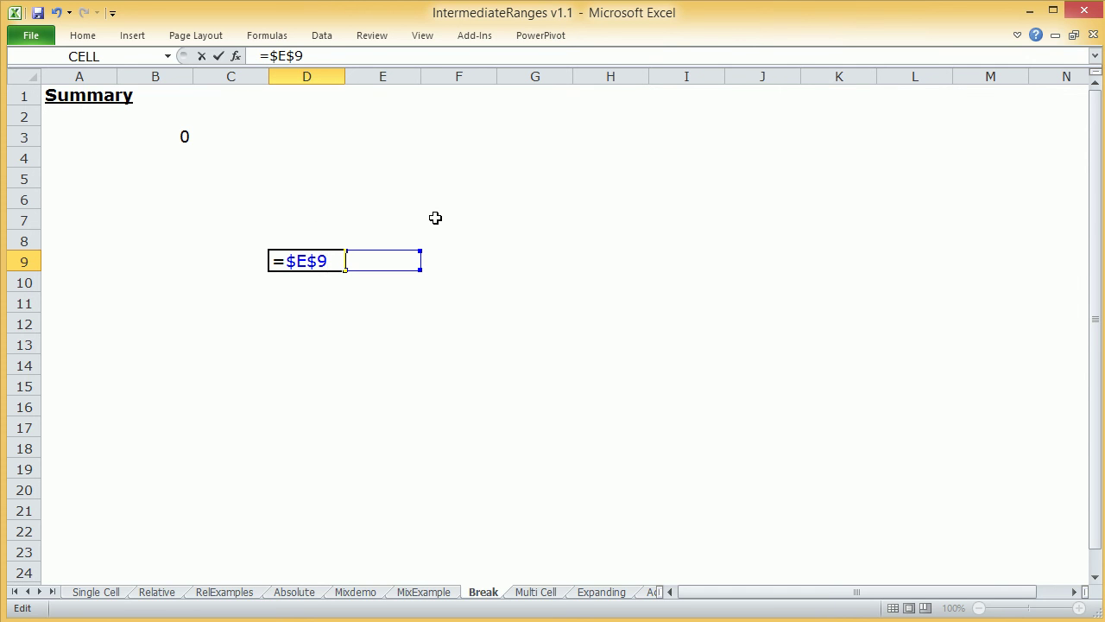
key(Return)
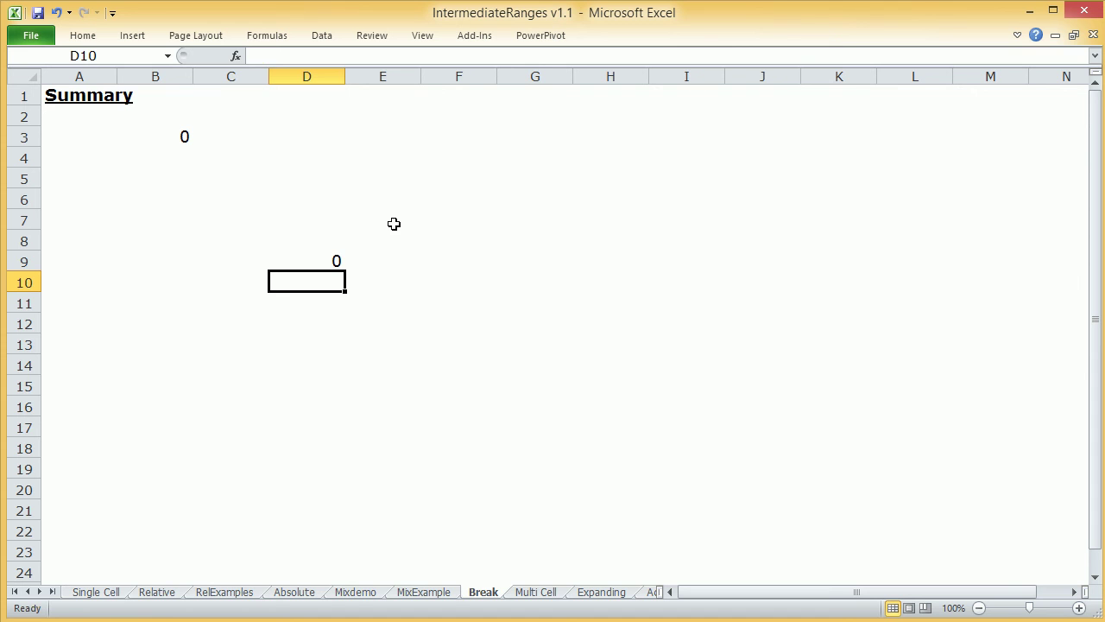
- Copy the absolute formula from D9 to I7 and check which cell the pasted reference points to
click(313, 256)
key(ctrl+c)
click(665, 220)
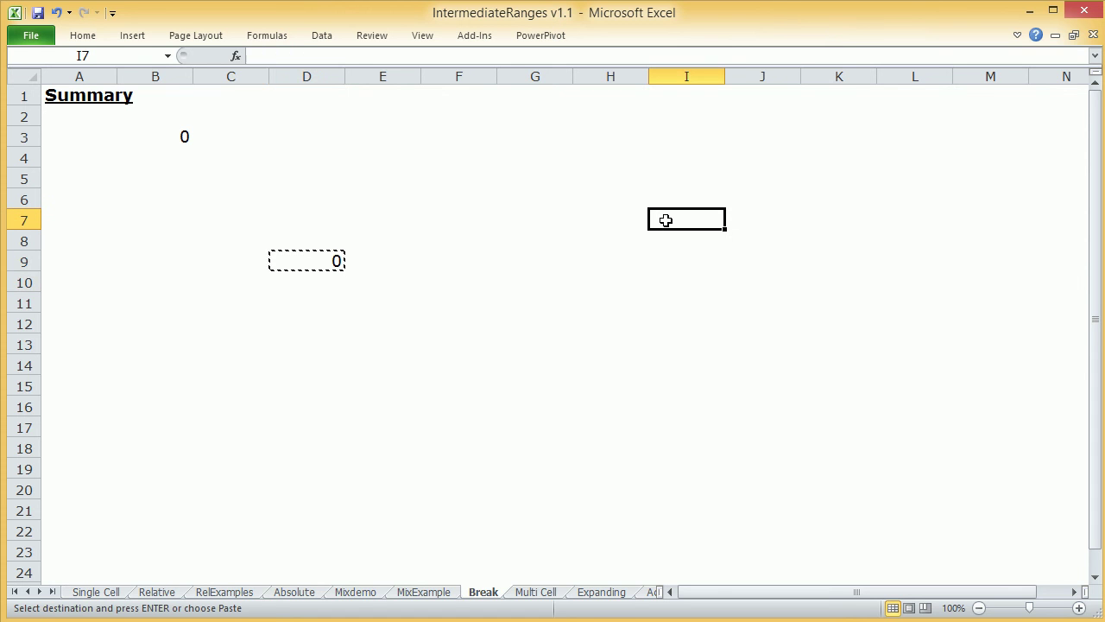
key(ctrl+v)
double_click(668, 219)
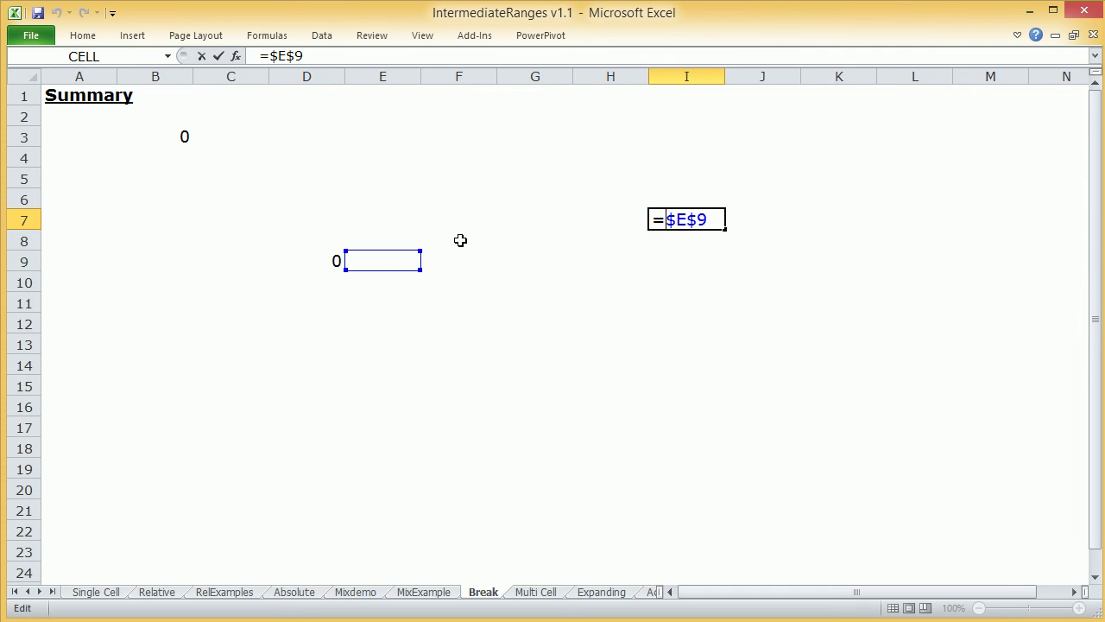
key(Return)
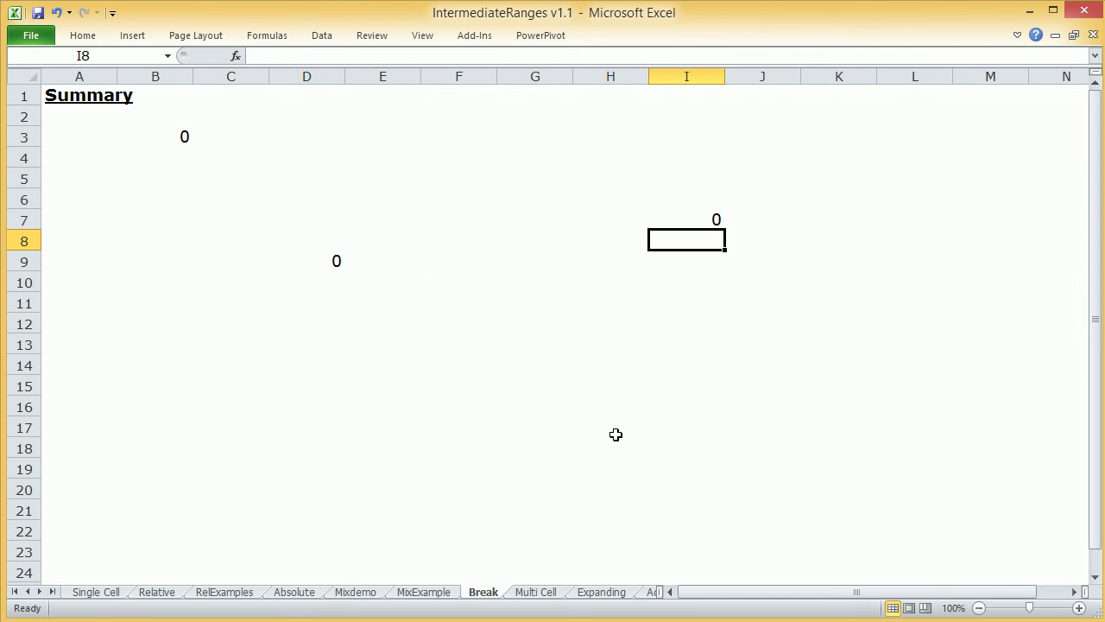